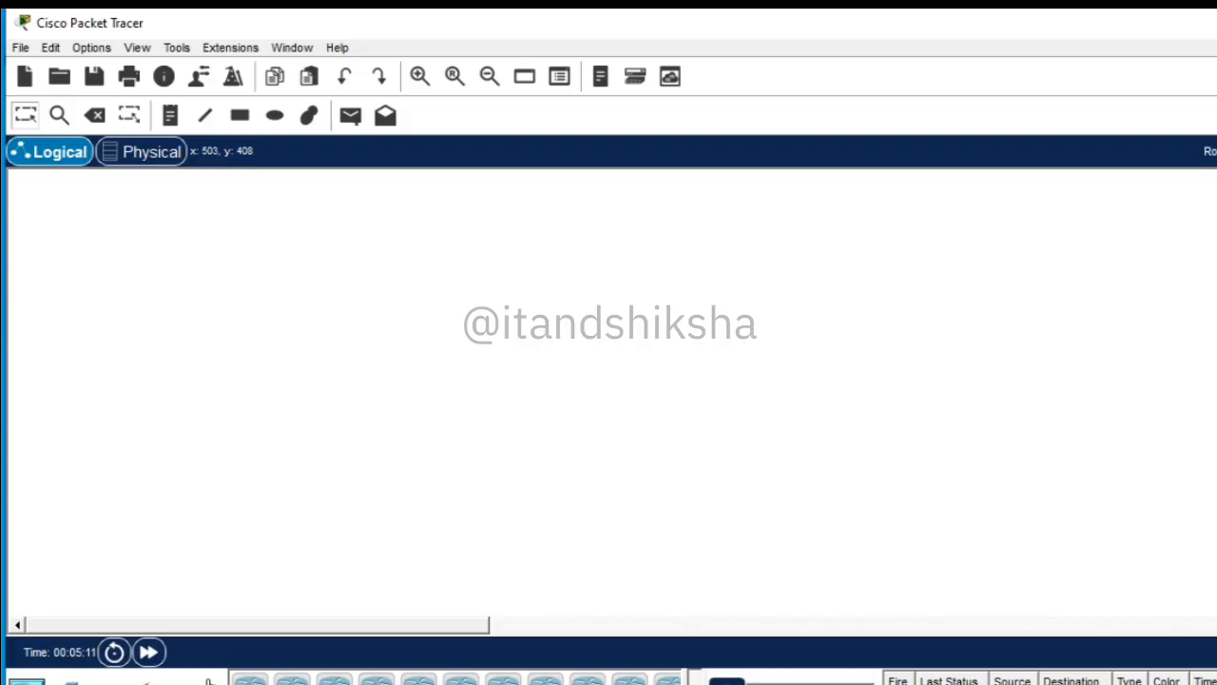
Step: Place a 1941 router near the upper middle of the empty logical workspace
{"action": "left_click", "coordinate": [419, 681]}
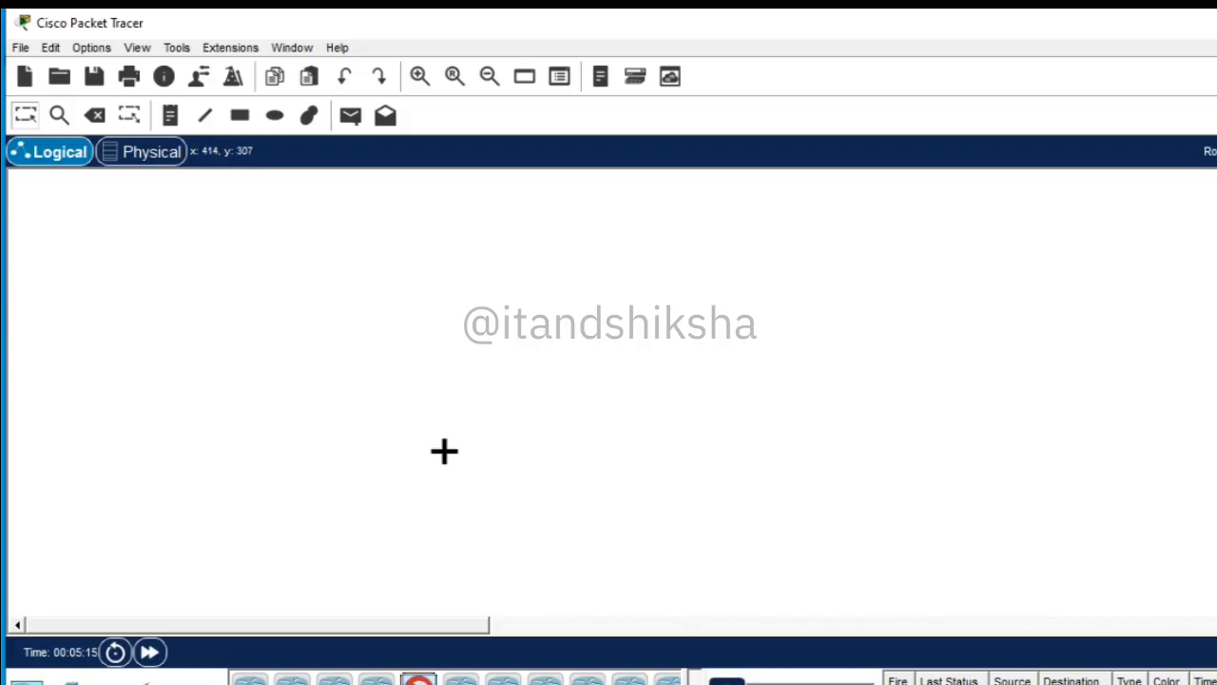
{"action": "left_click", "coordinate": [566, 185]}
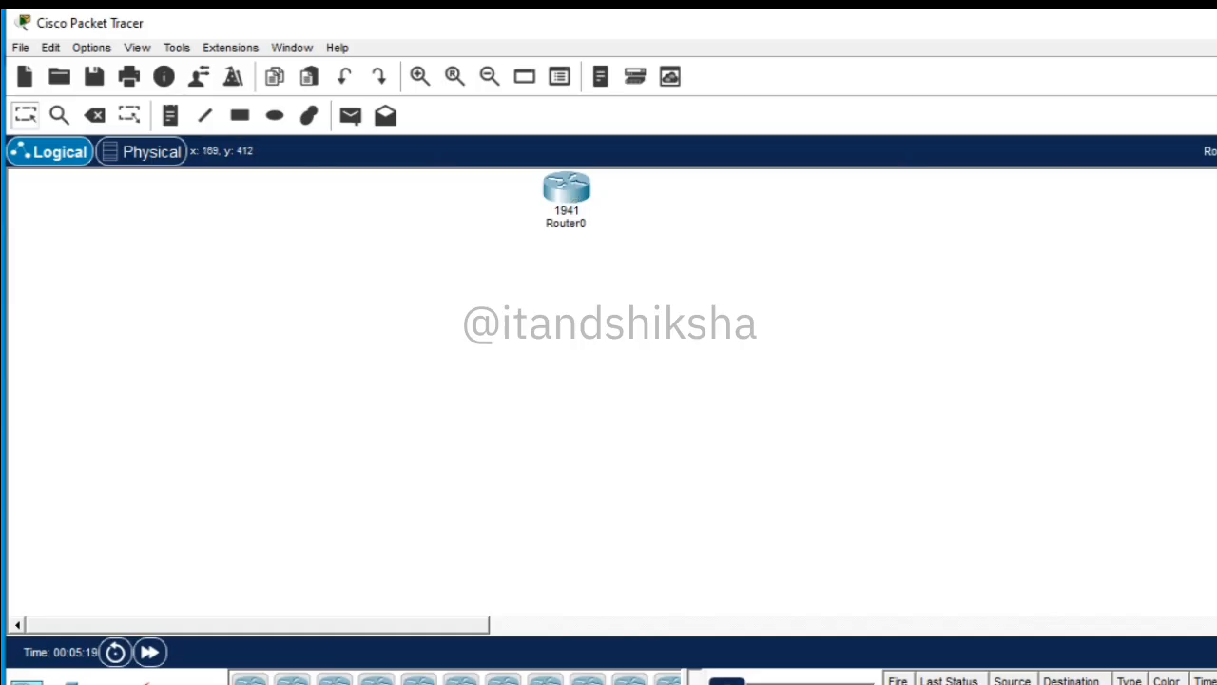
{"action": "left_click", "coordinate": [71, 684]}
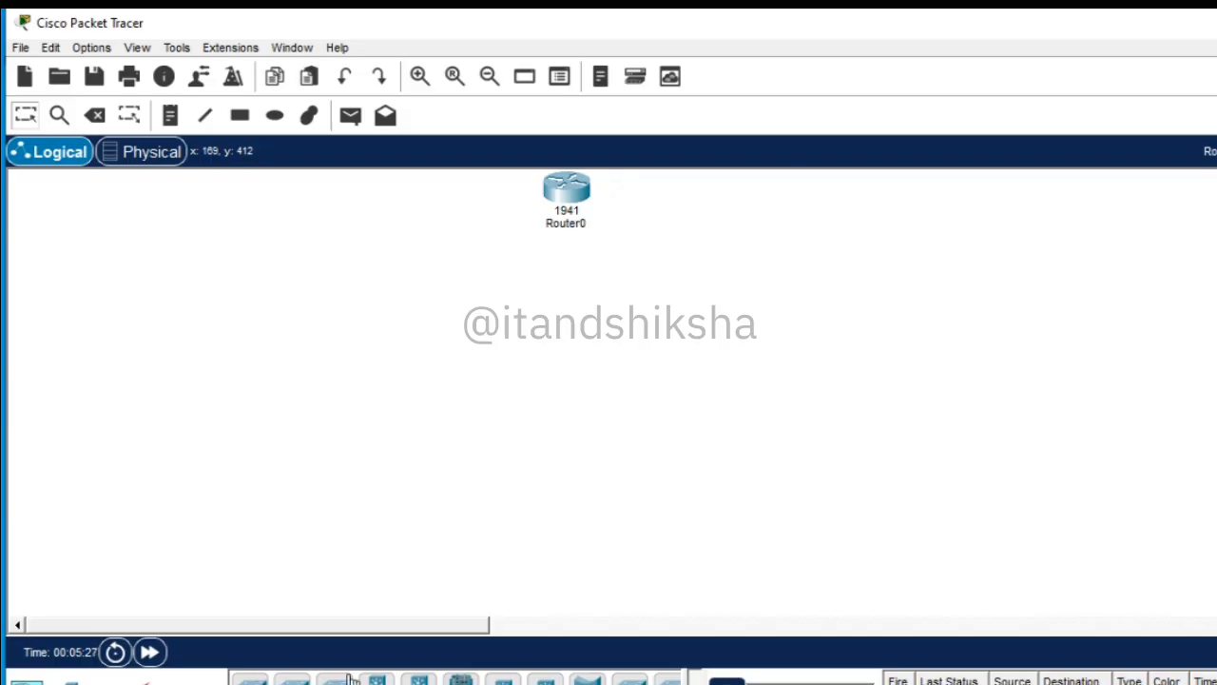
{"action": "left_click_drag", "start_coordinate": [335, 681], "coordinate": [375, 520]}
{"action": "left_click", "coordinate": [356, 532]}
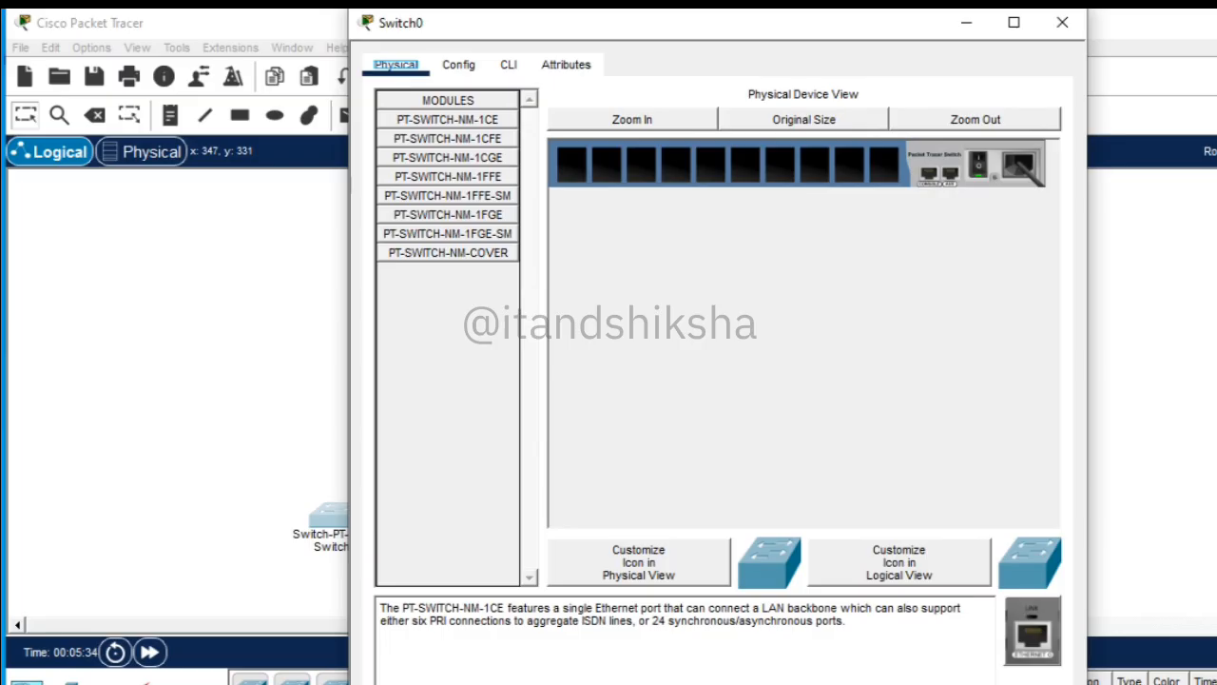
{"action": "left_click", "coordinate": [1062, 22]}
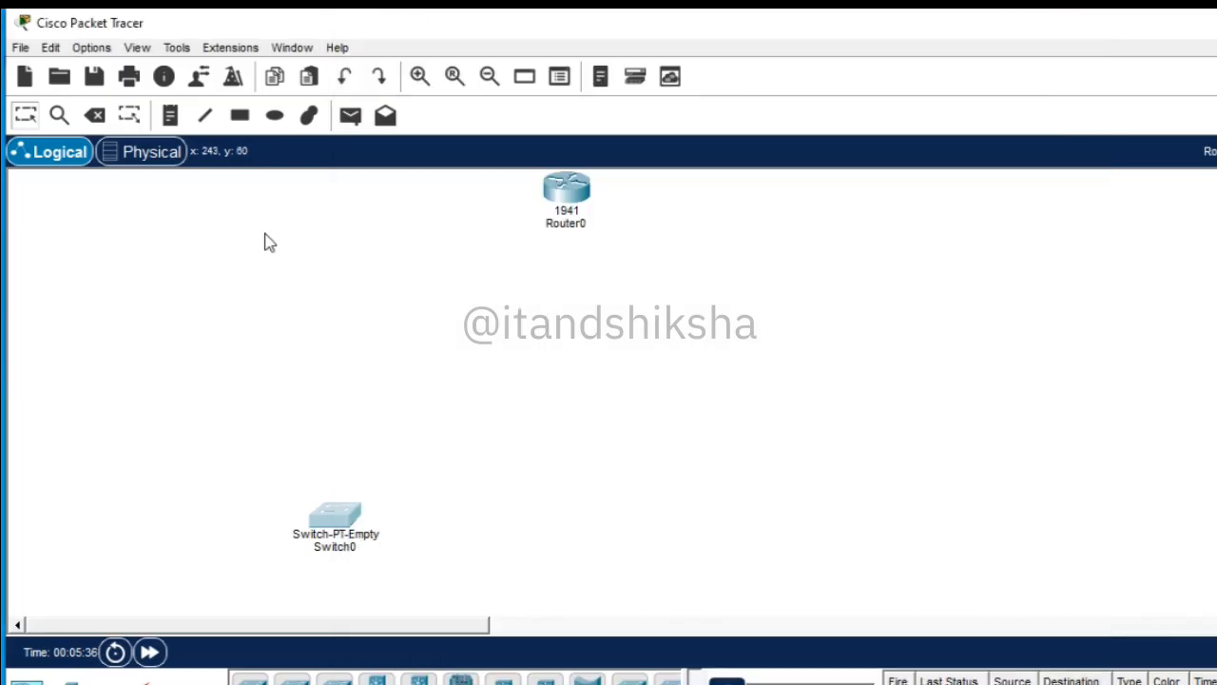
{"action": "left_click", "coordinate": [344, 516]}
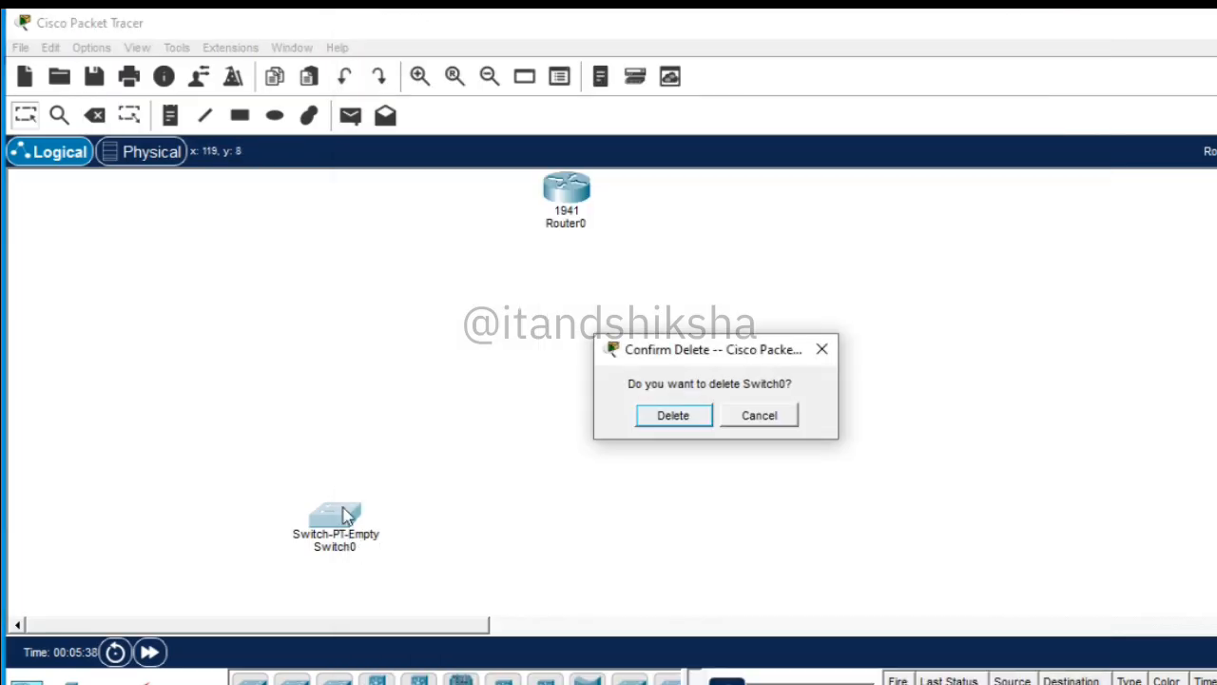
{"action": "left_click", "coordinate": [671, 417]}
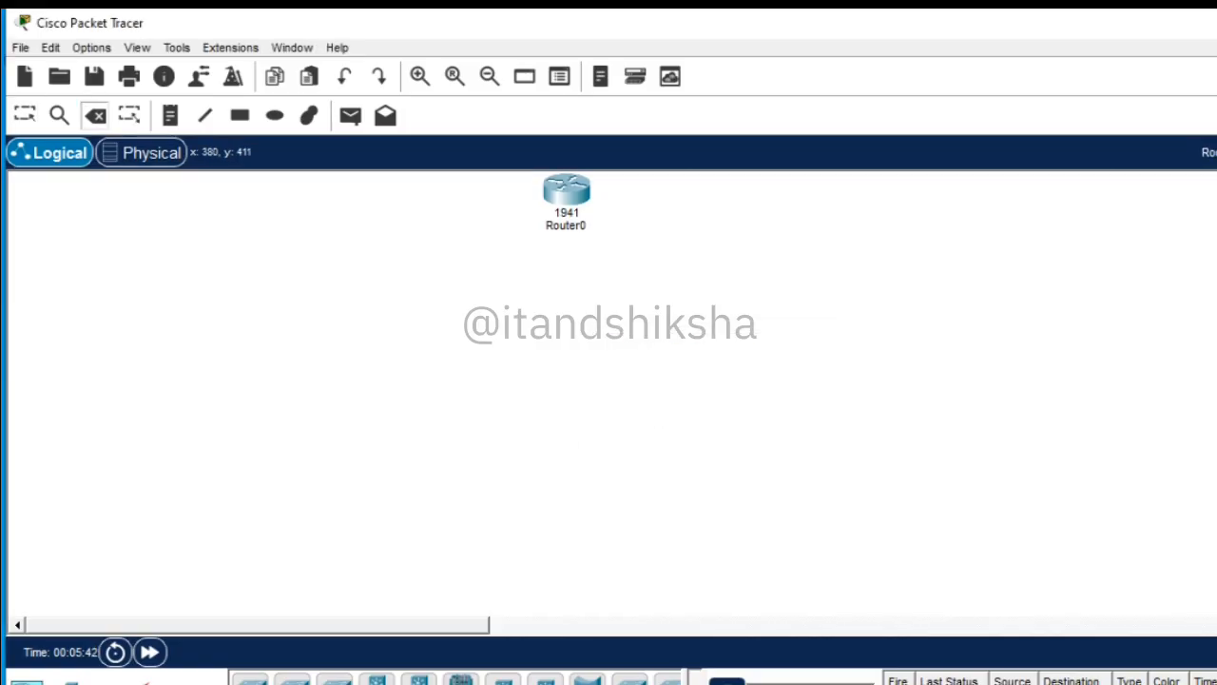
{"action": "left_click", "coordinate": [376, 680]}
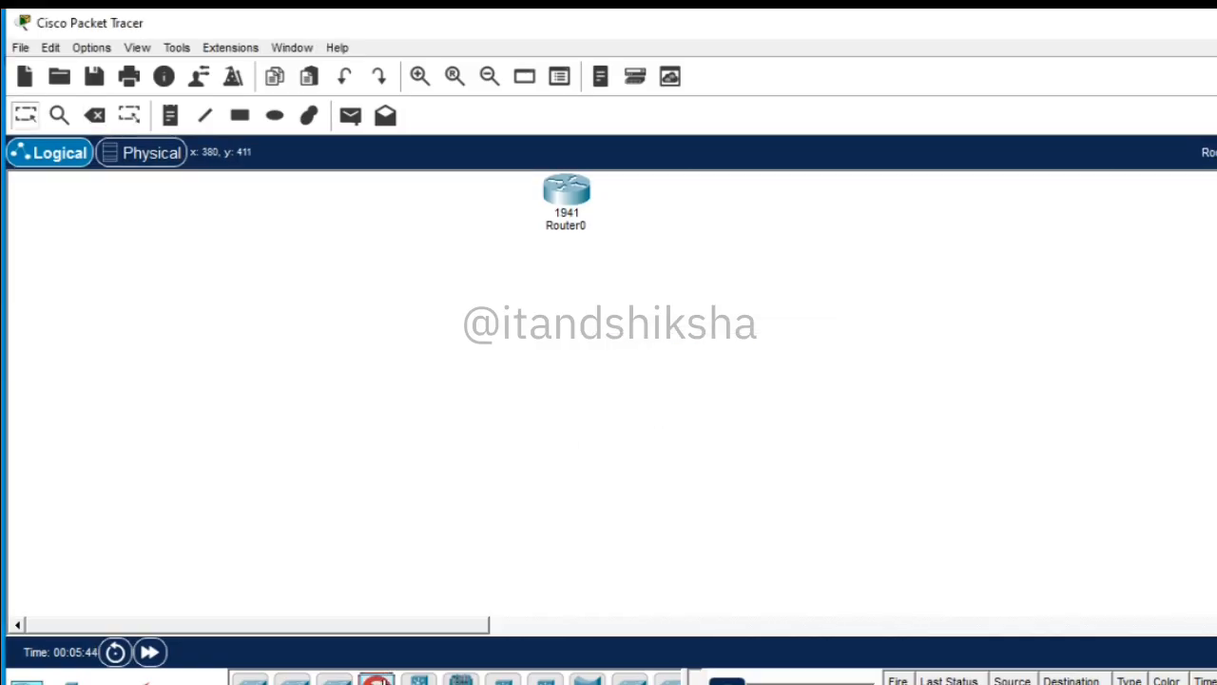
{"action": "left_click", "coordinate": [298, 260]}
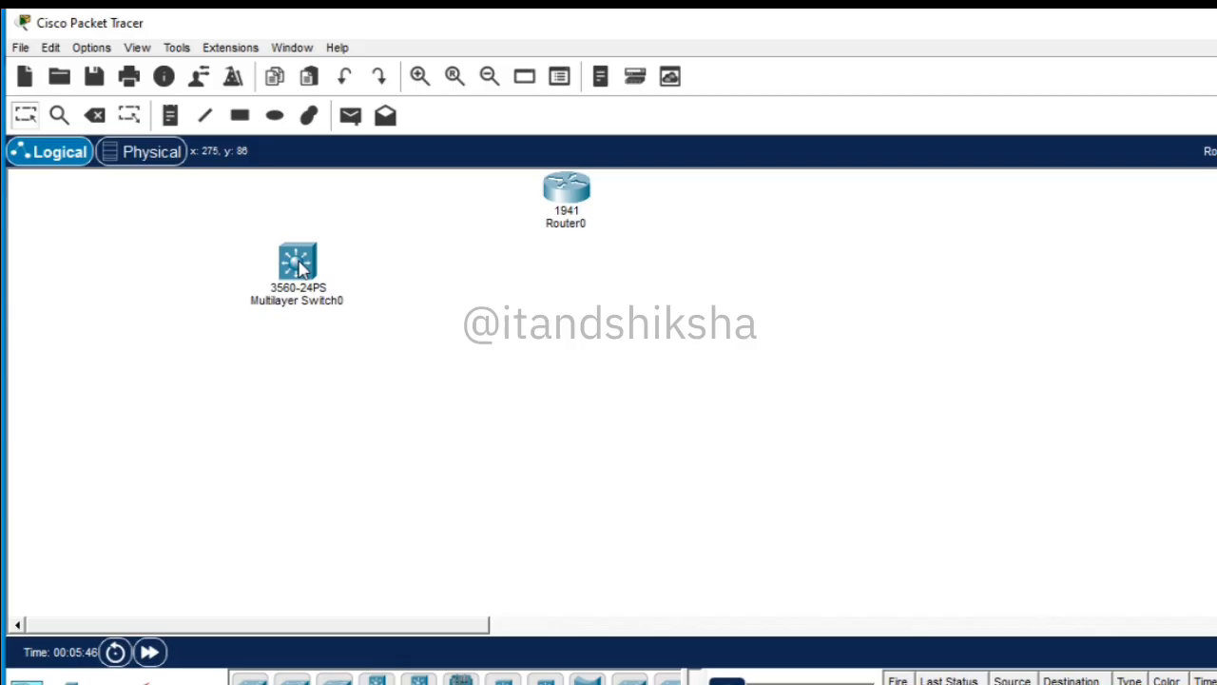
{"action": "left_click", "coordinate": [94, 115]}
{"action": "left_click", "coordinate": [302, 276]}
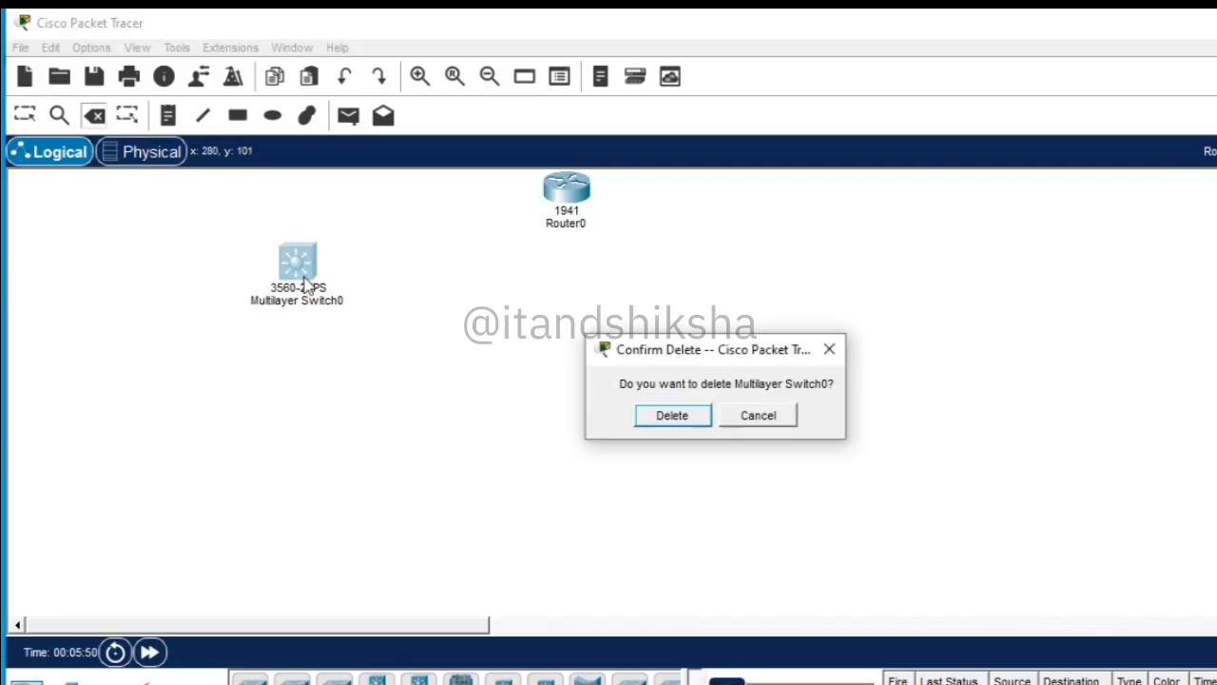
{"action": "left_click", "coordinate": [671, 415]}
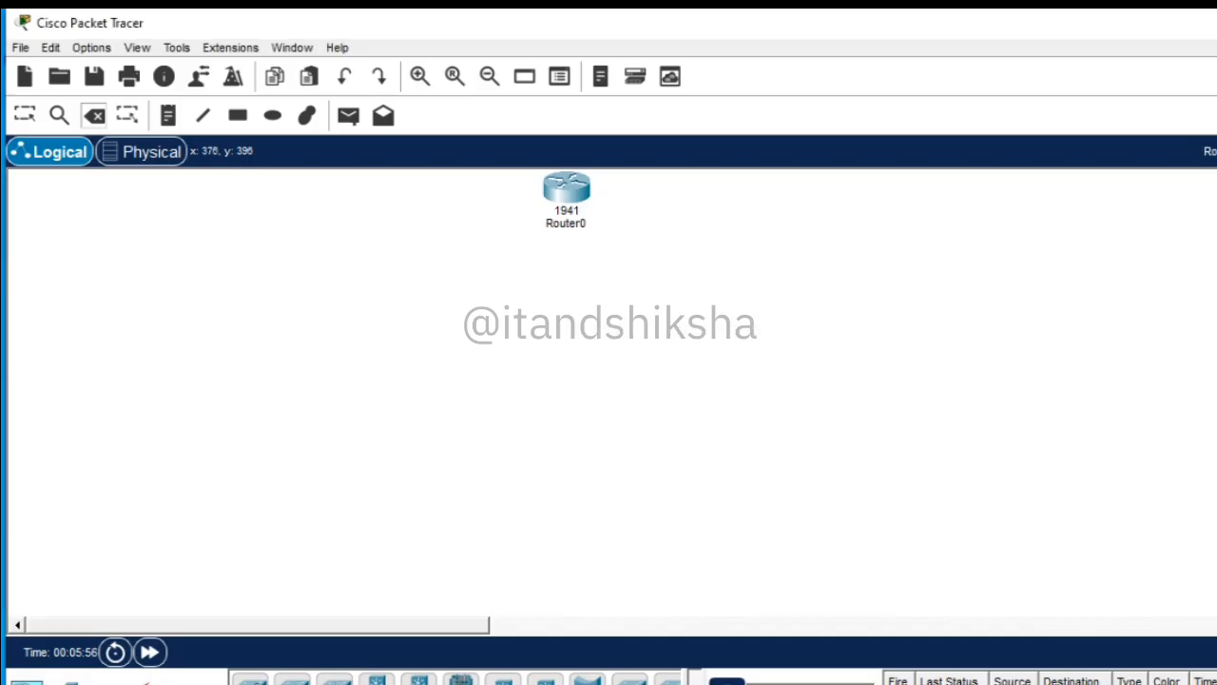
Step: Add a 2960-24TT switch and position it below and to the left of the router
{"action": "left_click", "coordinate": [250, 679]}
{"action": "left_click", "coordinate": [340, 363]}
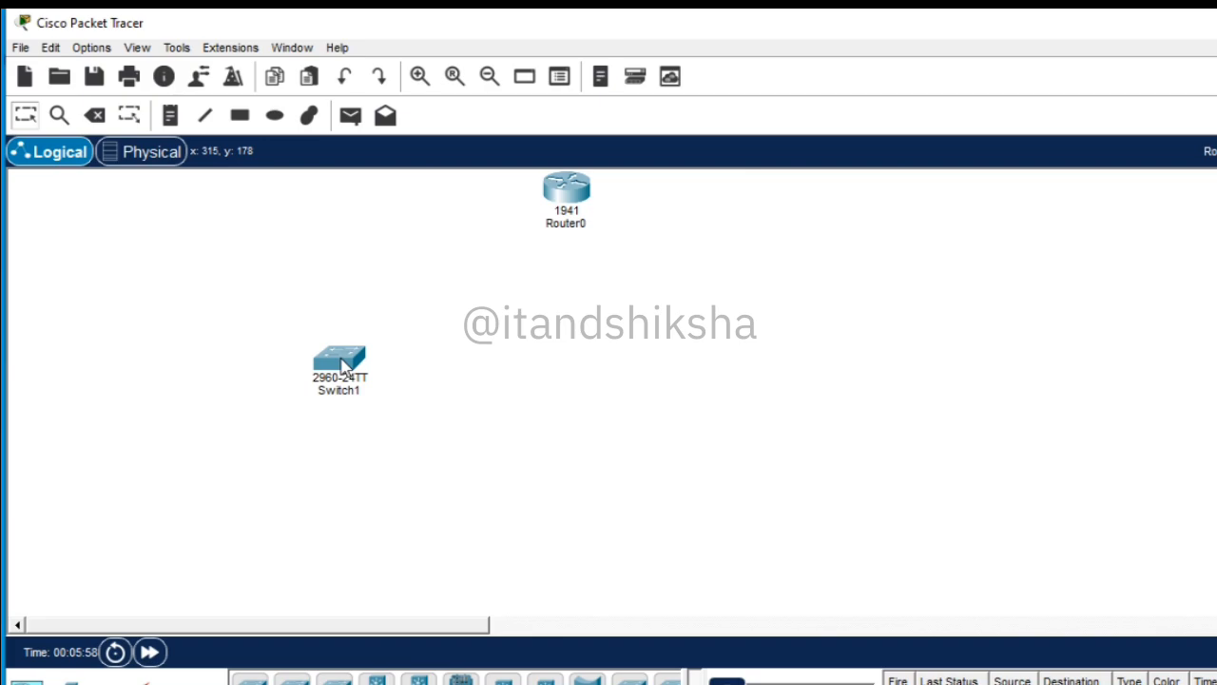
{"action": "left_click_drag", "start_coordinate": [342, 366], "coordinate": [211, 288]}
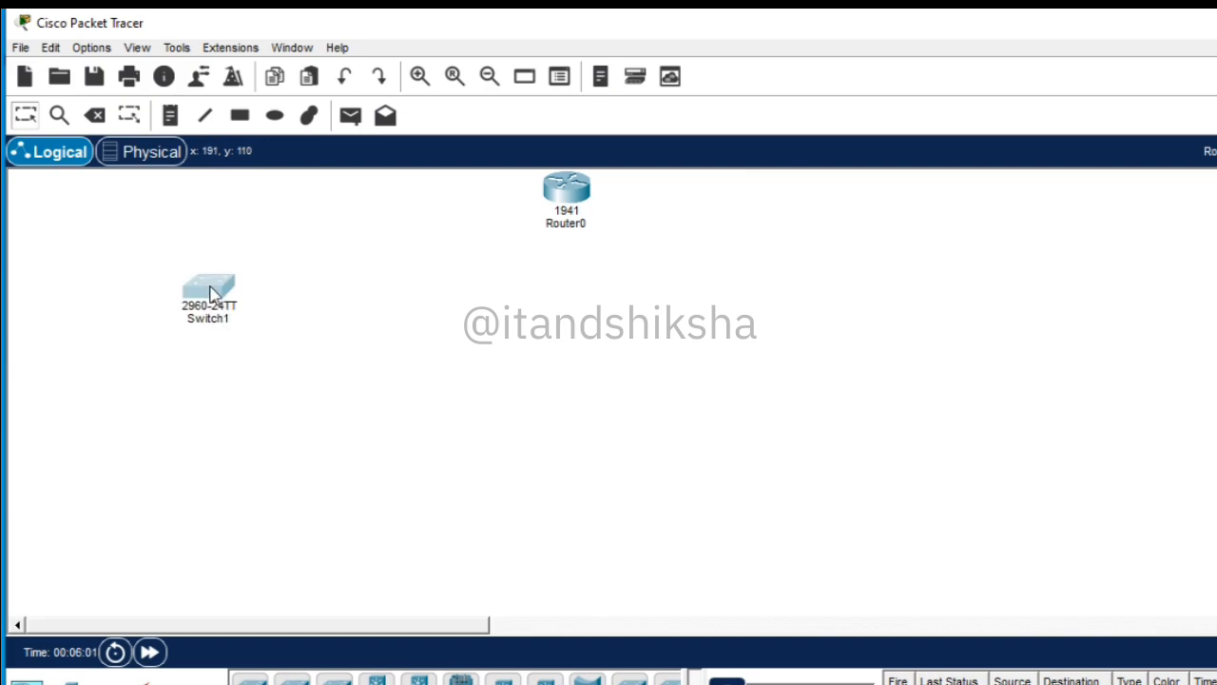
Step: Add a second 2960-24TT switch to the right of the router and move the router slightly lower between both switches
{"action": "left_click", "coordinate": [250, 679]}
{"action": "left_click", "coordinate": [827, 296]}
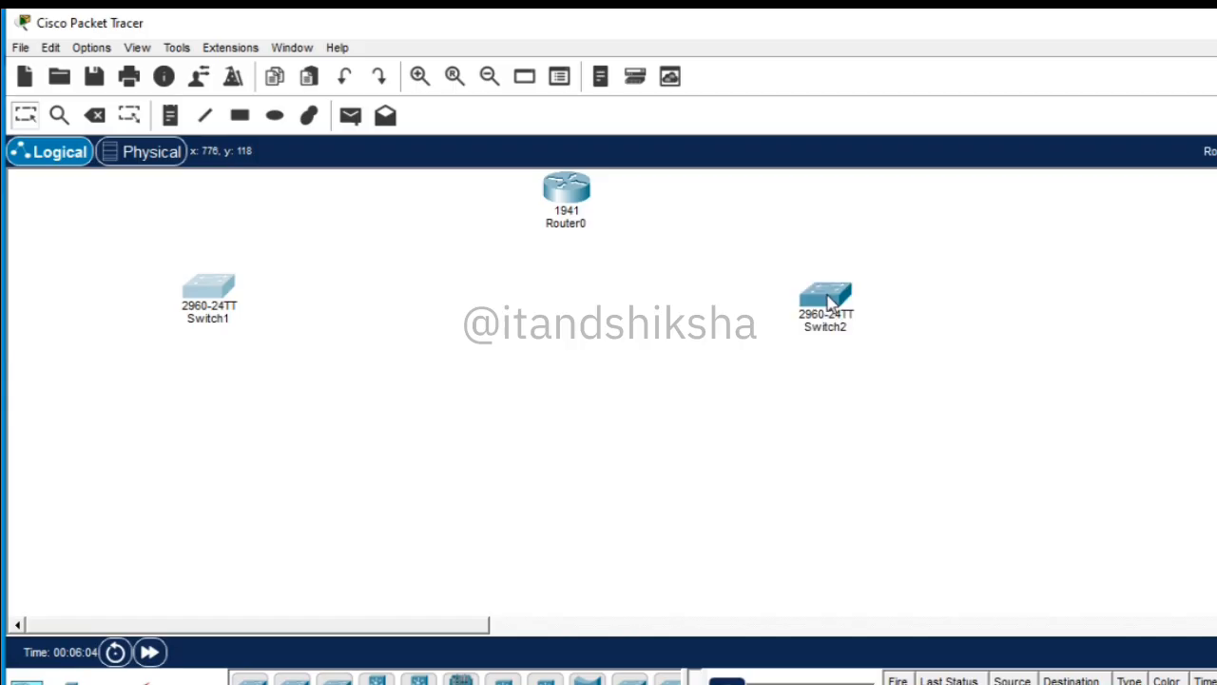
{"action": "mouse_move", "coordinate": [839, 293]}
{"action": "left_mouse_down"}
{"action": "mouse_move", "coordinate": [873, 266]}
{"action": "mouse_move", "coordinate": [850, 272]}
{"action": "left_mouse_up"}
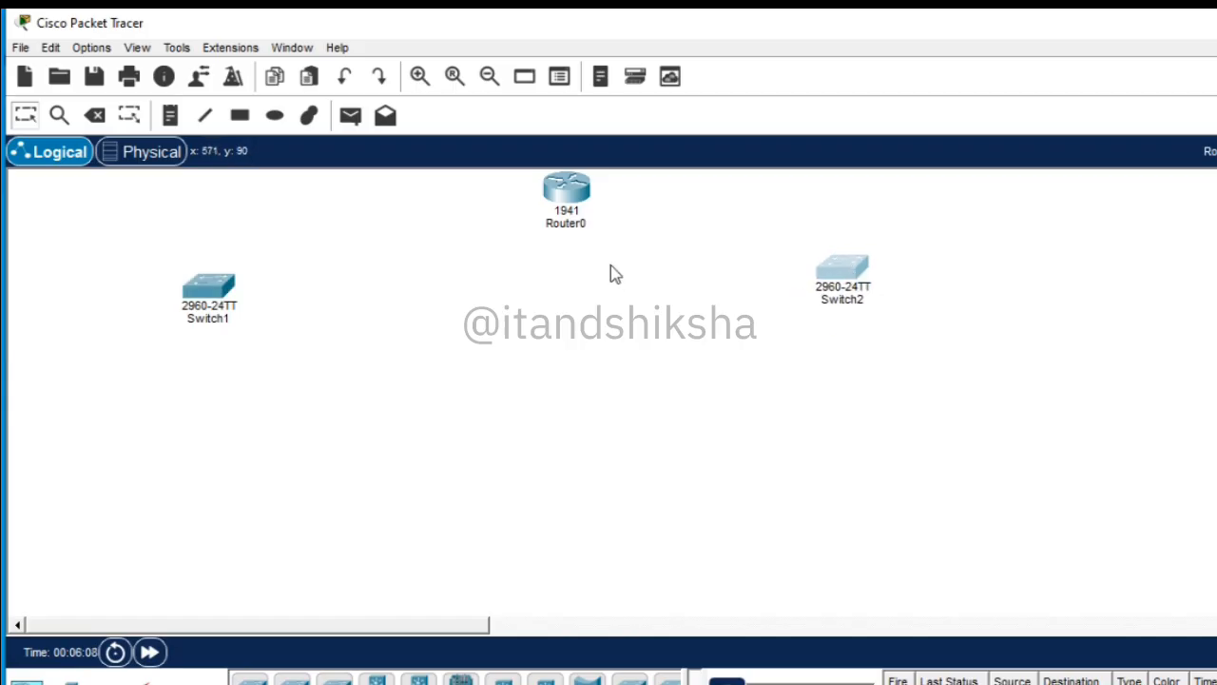
{"action": "left_click", "coordinate": [572, 197]}
{"action": "left_click_drag", "start_coordinate": [571, 196], "coordinate": [563, 225]}
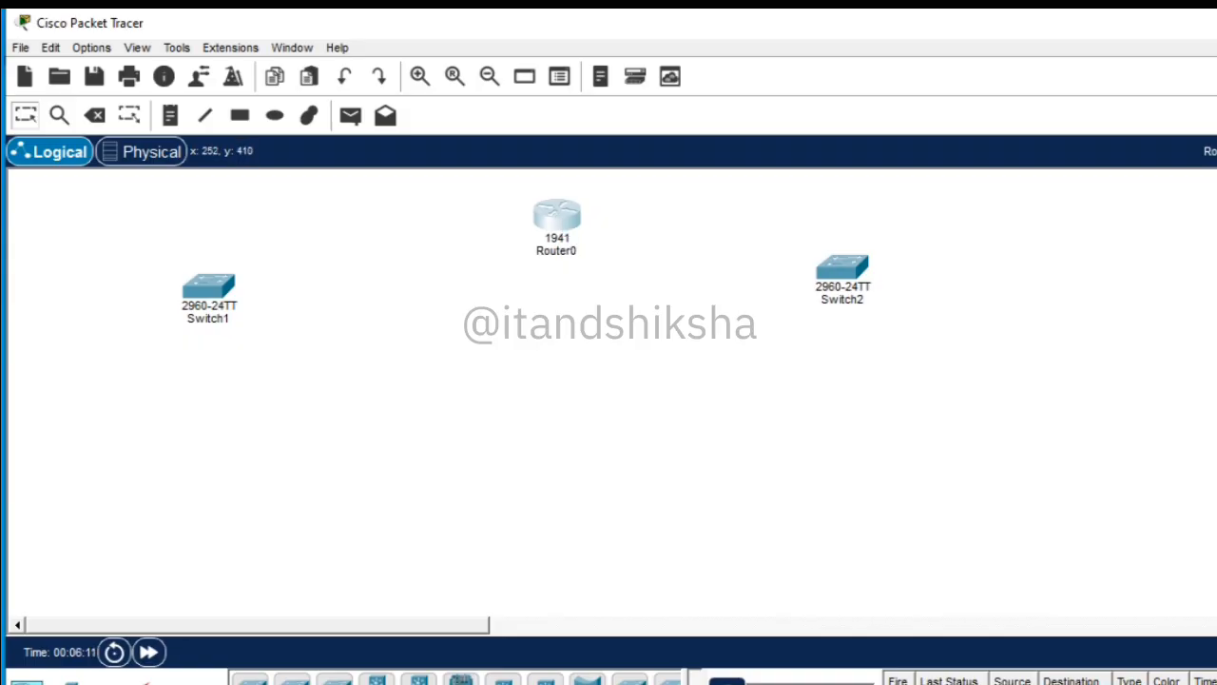
Step: Place two PC-PT end devices side by side below Switch1
{"action": "left_click", "coordinate": [65, 681]}
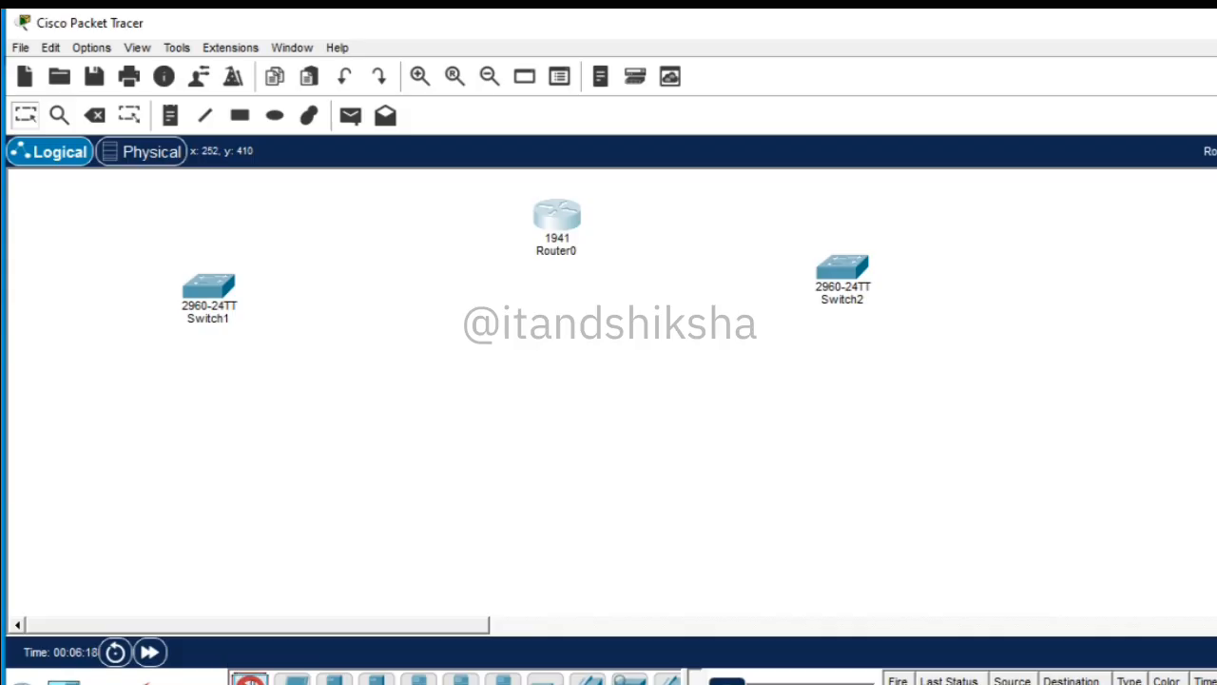
{"action": "left_click", "coordinate": [249, 681]}
{"action": "left_click", "coordinate": [119, 419]}
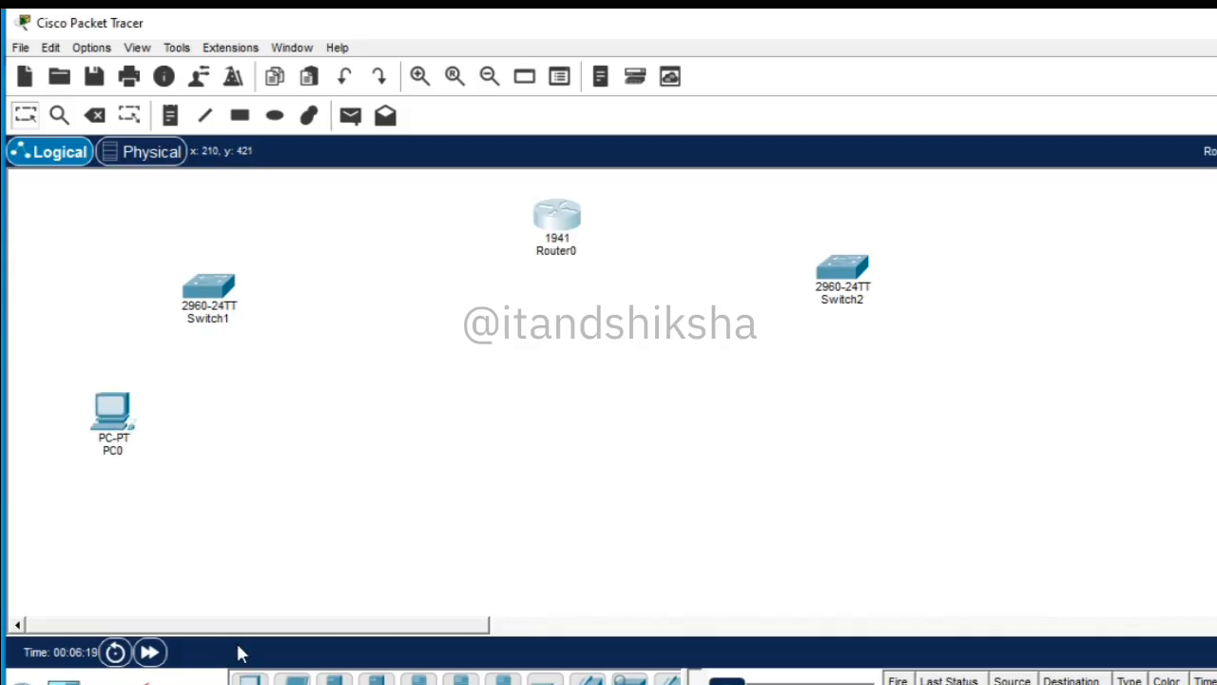
{"action": "left_click", "coordinate": [249, 681]}
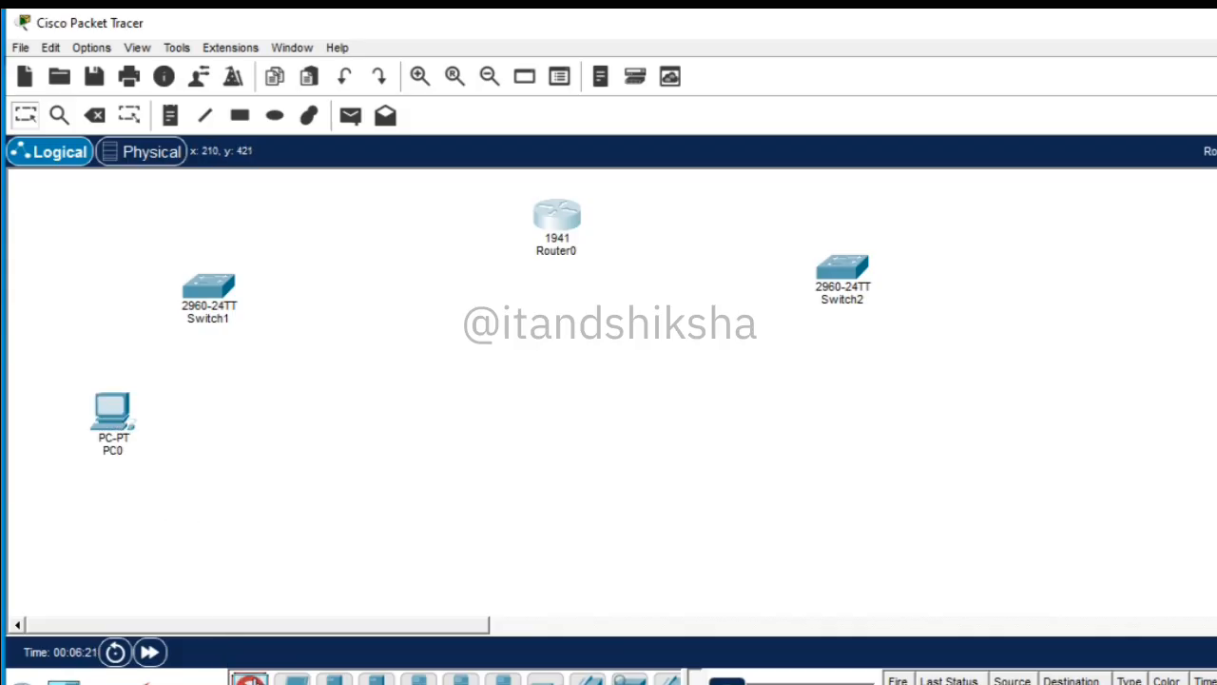
{"action": "left_click", "coordinate": [248, 444]}
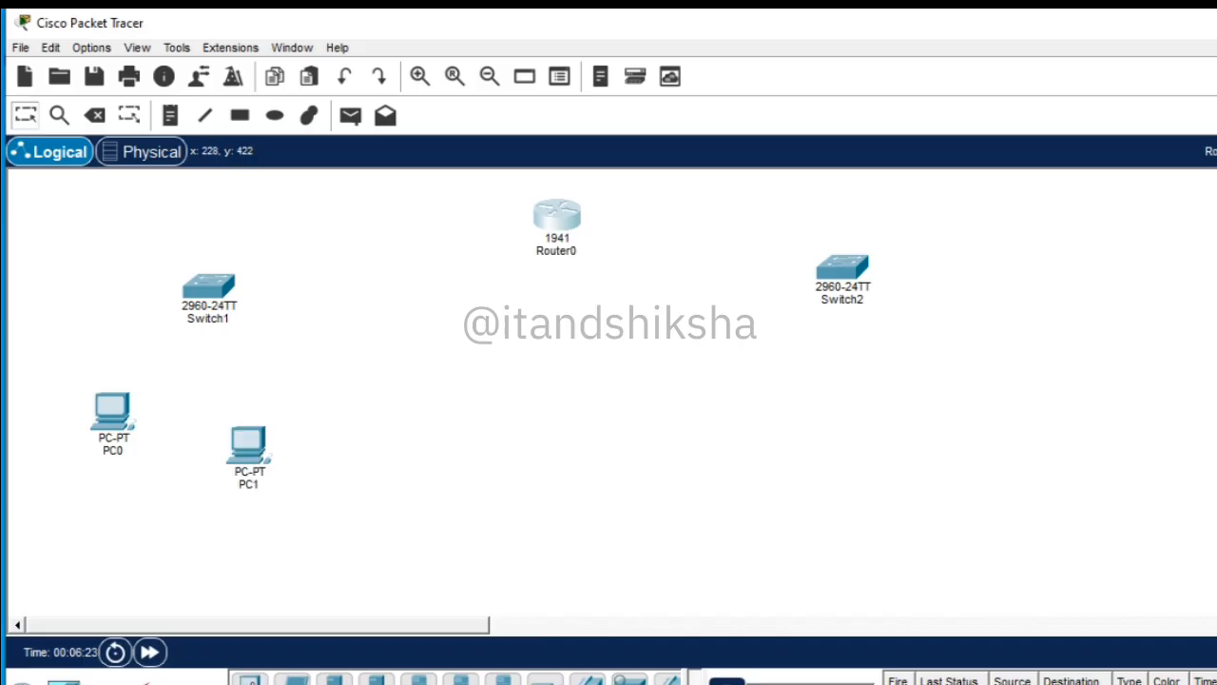
Step: Place two more PC-PT end devices side by side below Switch2
{"action": "left_click", "coordinate": [249, 681]}
{"action": "left_click", "coordinate": [771, 393]}
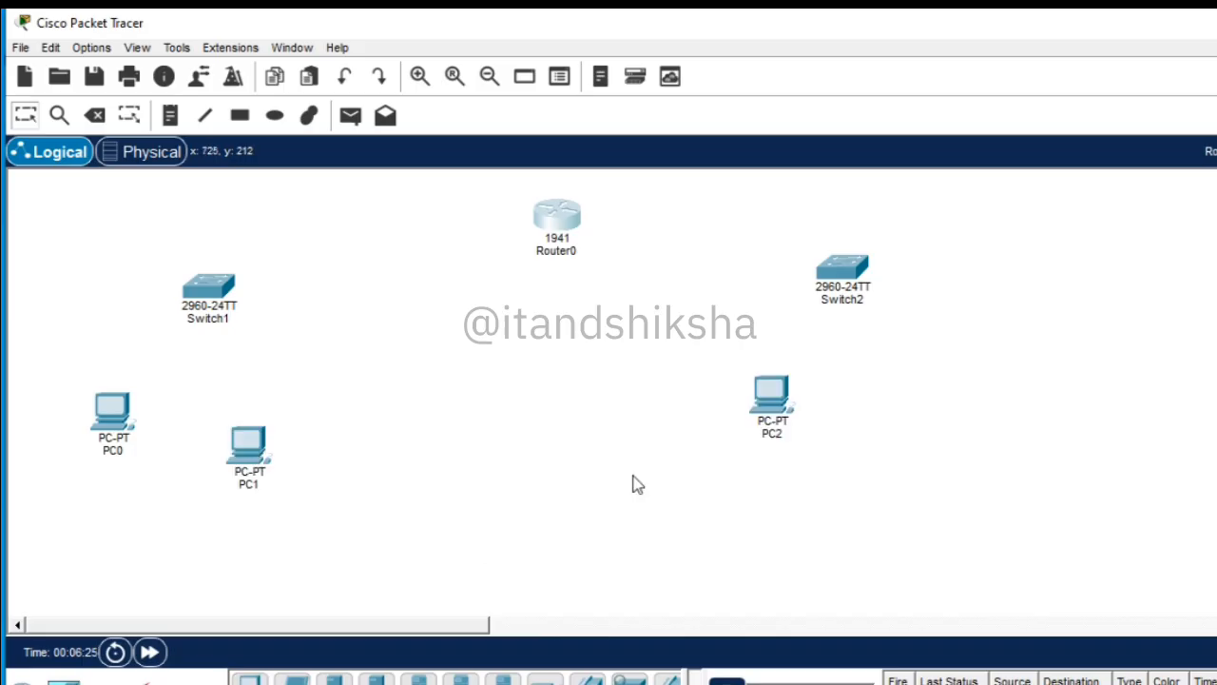
{"action": "left_click", "coordinate": [249, 681]}
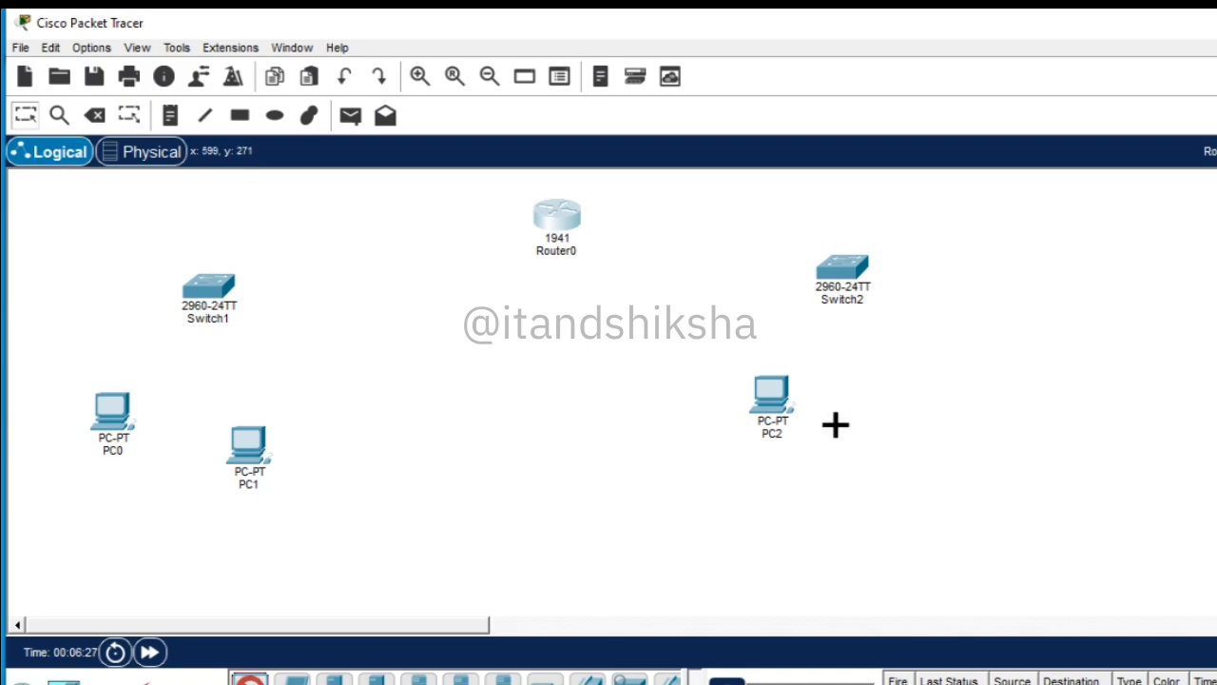
{"action": "left_click", "coordinate": [939, 403]}
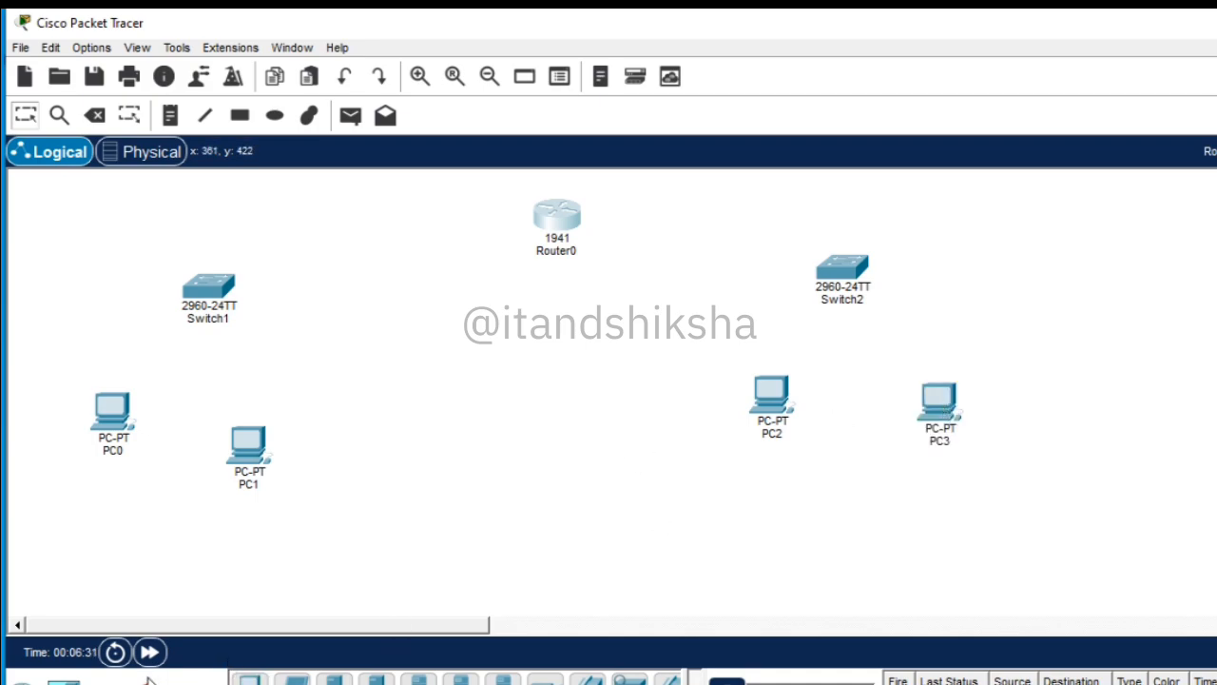
Step: Connect PC0's FastEthernet0 port to Switch1's FastEthernet0/1 port with a copper straight-through cable
{"action": "left_click", "coordinate": [135, 680]}
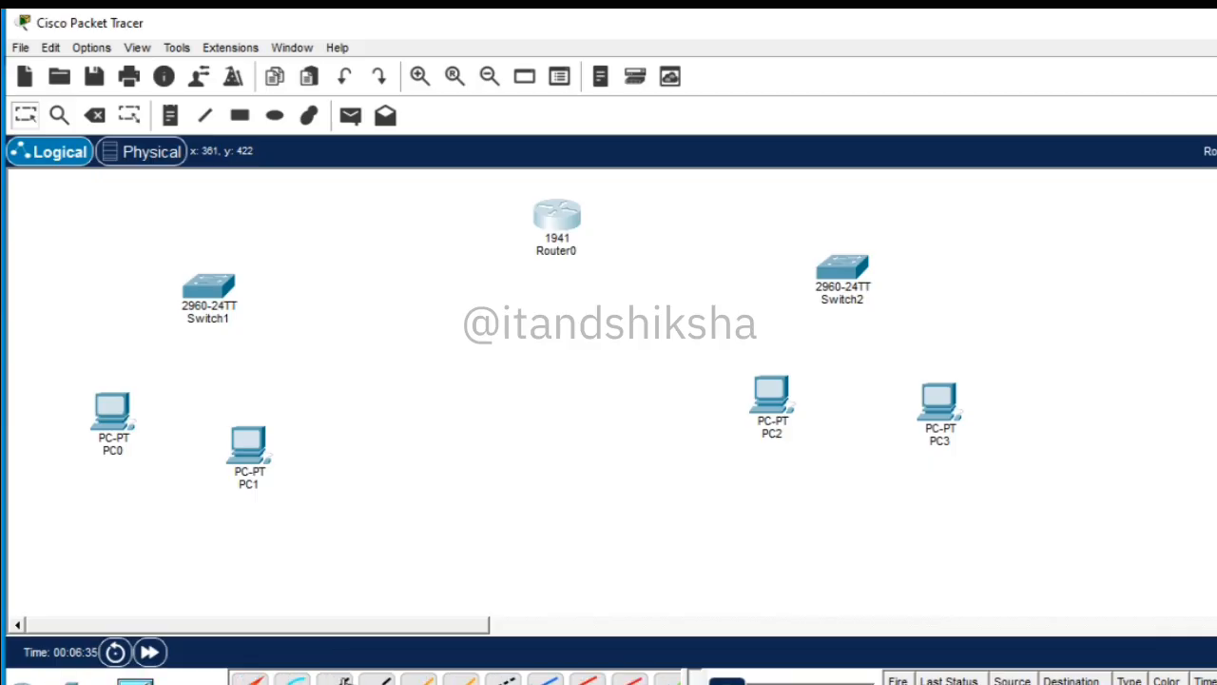
{"action": "left_click", "coordinate": [335, 679]}
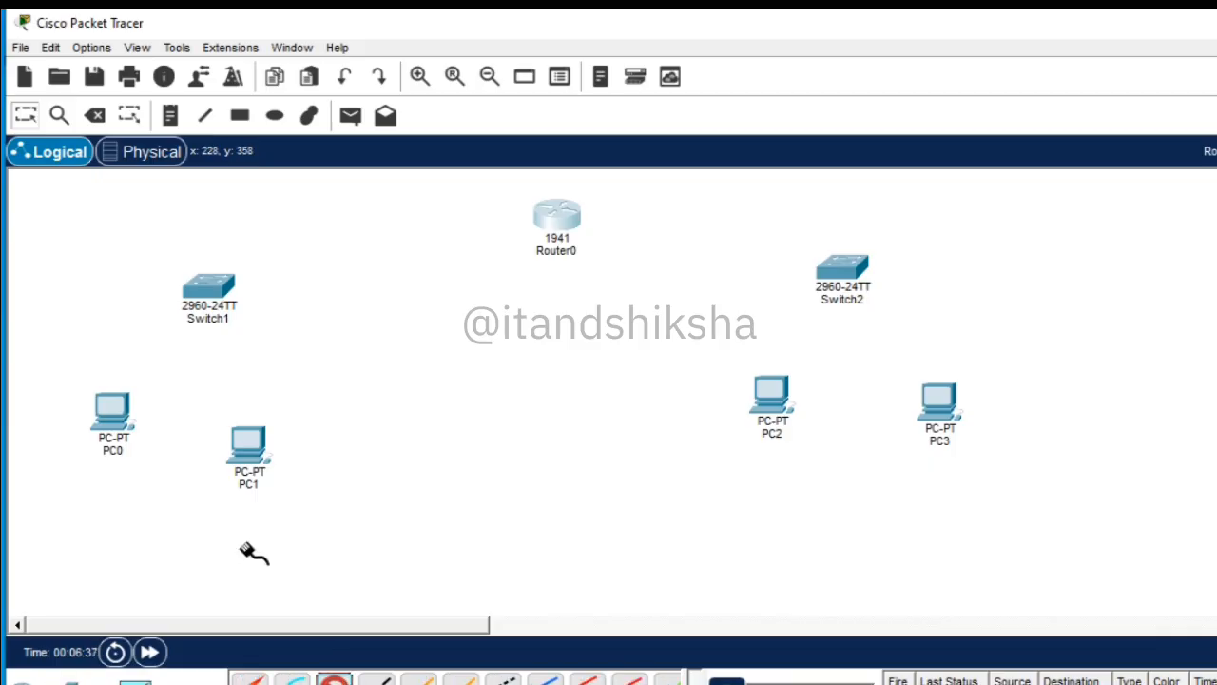
{"action": "left_click", "coordinate": [122, 419]}
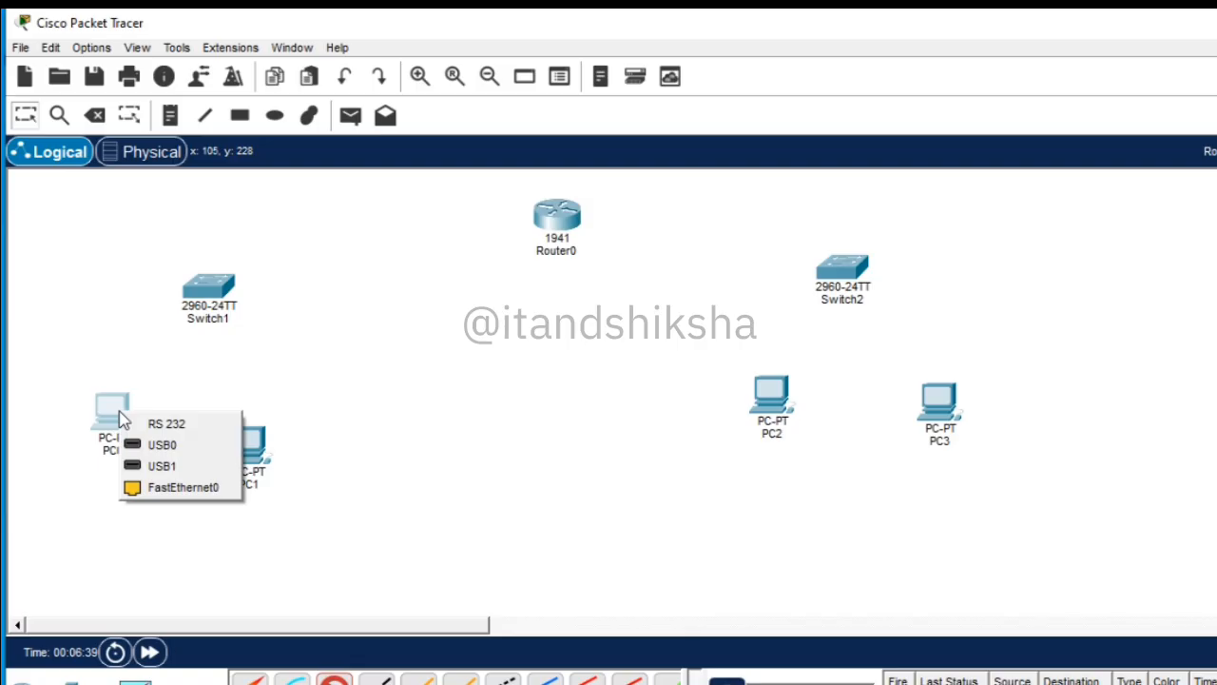
{"action": "left_click", "coordinate": [161, 487]}
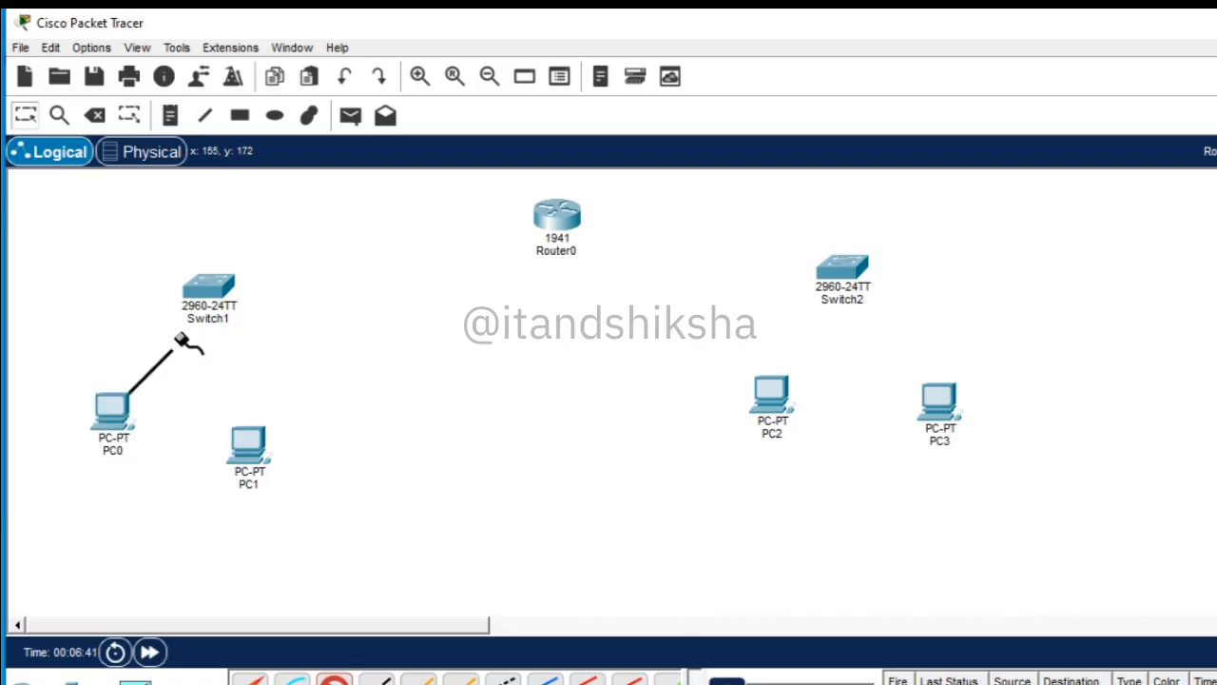
{"action": "left_click", "coordinate": [191, 293]}
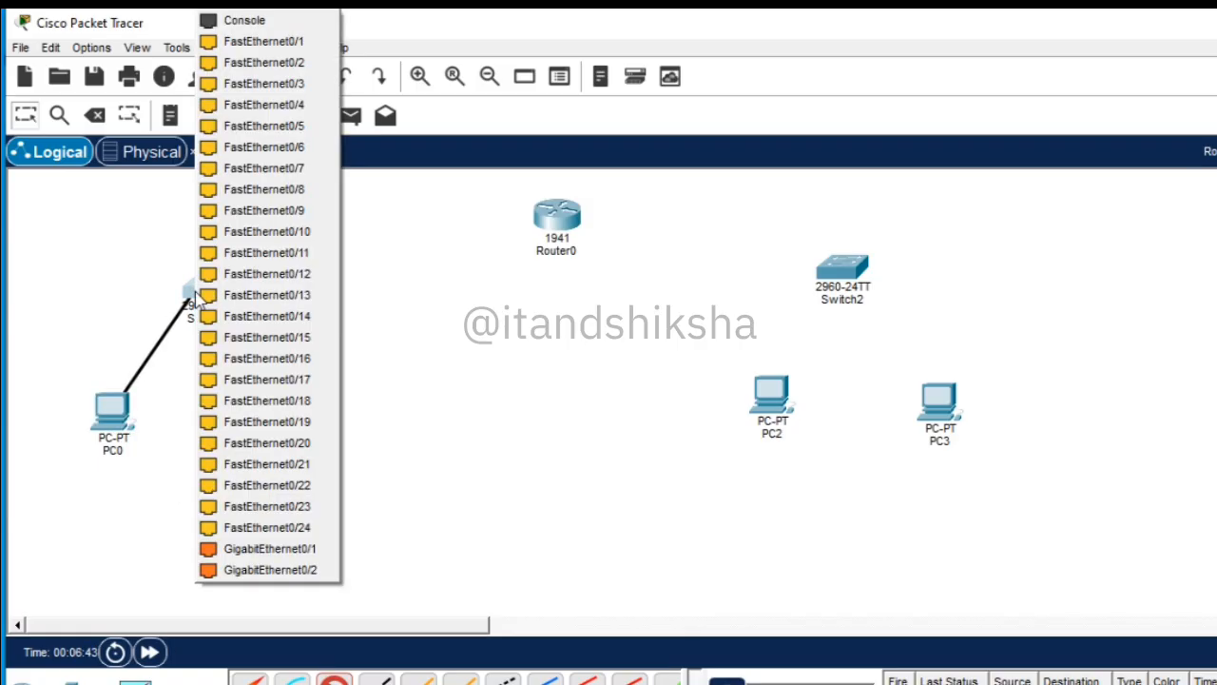
{"action": "left_click", "coordinate": [296, 47]}
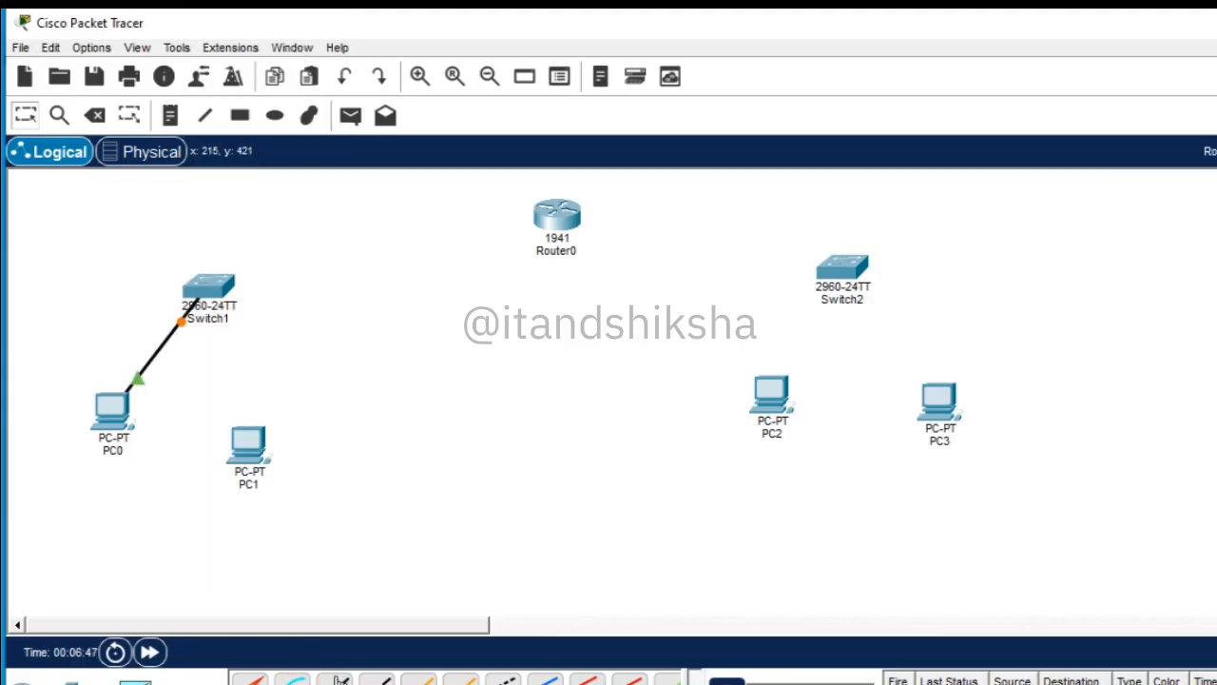
Step: Connect PC1's FastEthernet0 port to Switch1's FastEthernet0/2 port with a copper straight-through cable
{"action": "left_click", "coordinate": [334, 679]}
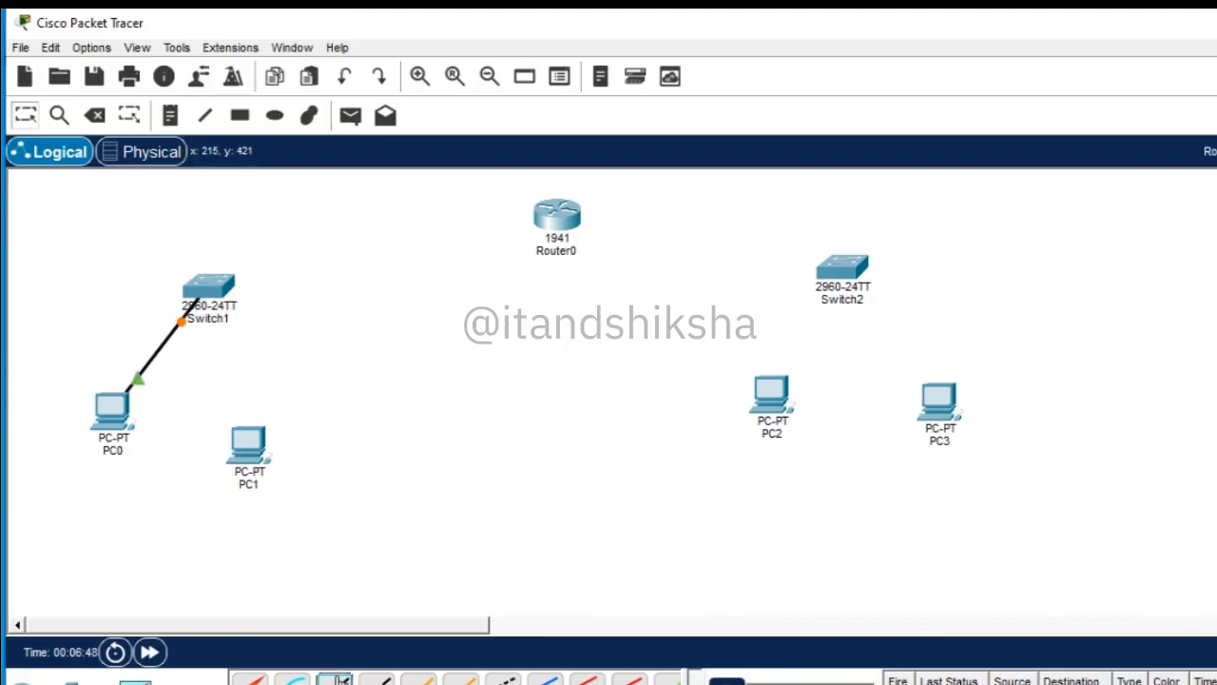
{"action": "left_click", "coordinate": [251, 443]}
{"action": "left_click", "coordinate": [280, 526]}
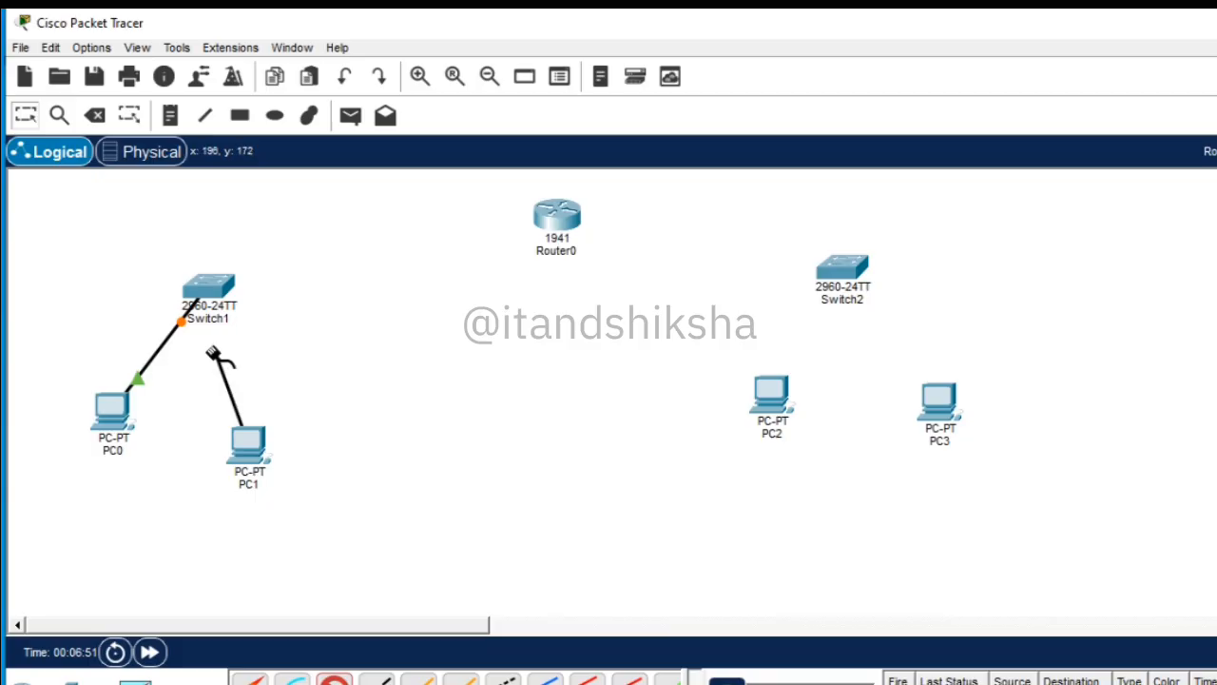
{"action": "left_click", "coordinate": [222, 289]}
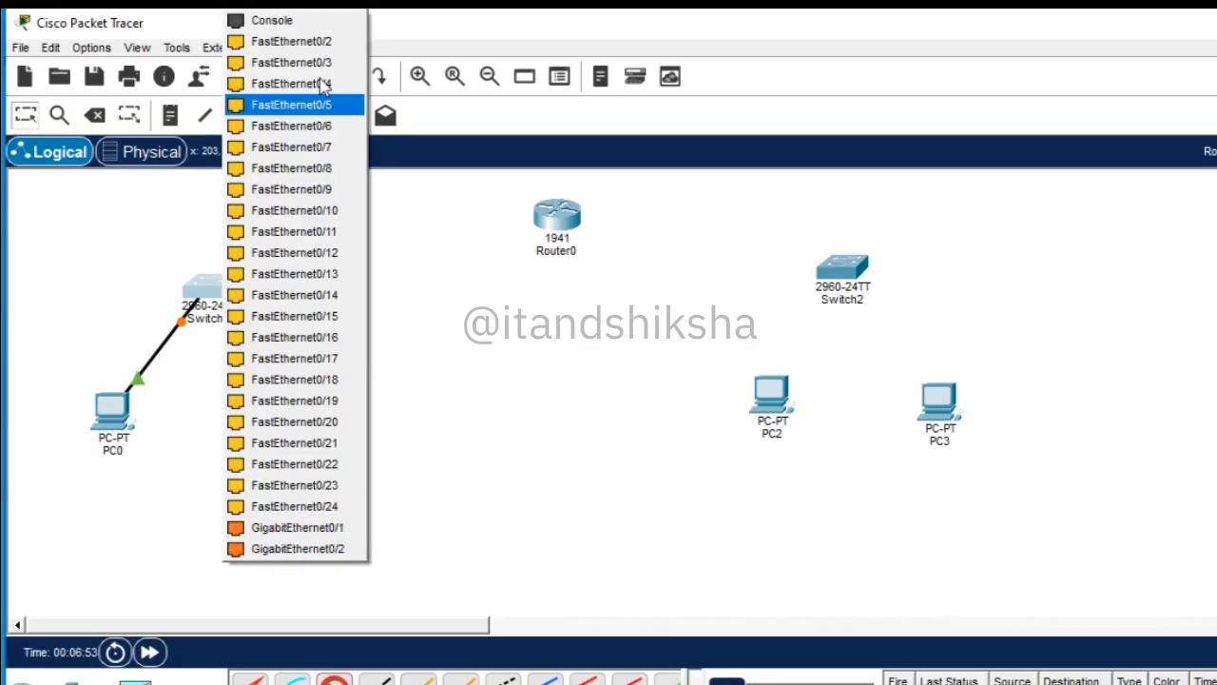
{"action": "left_click", "coordinate": [338, 50]}
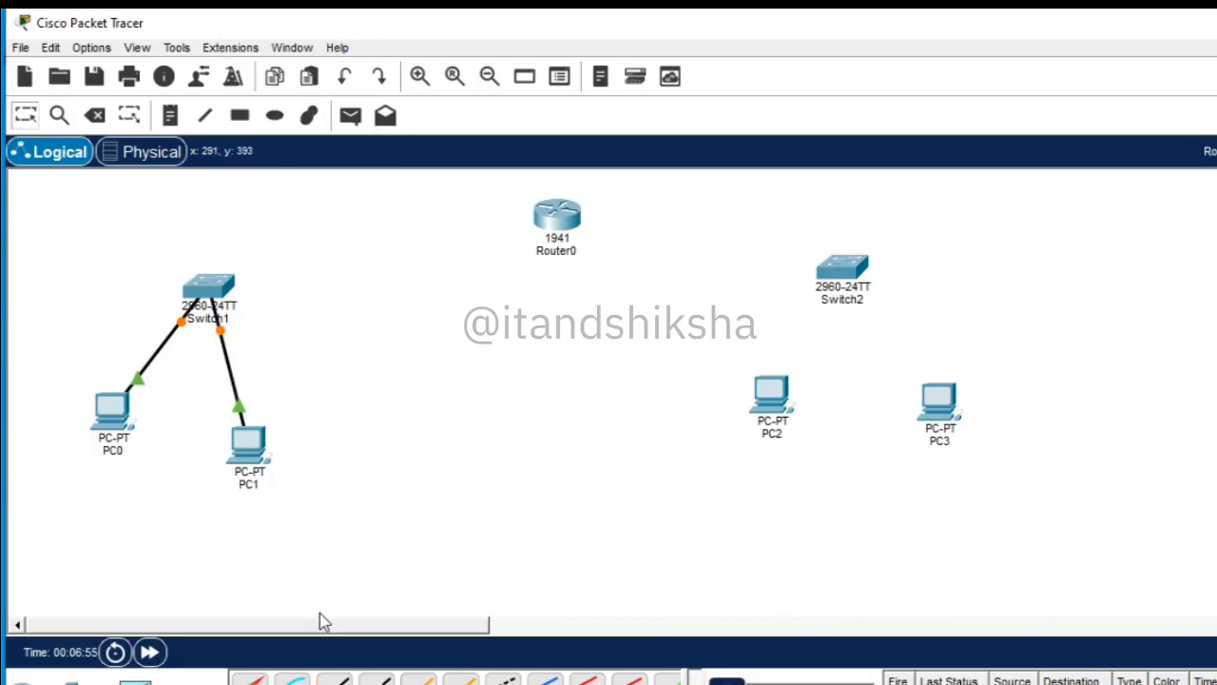
Step: Connect PC2's FastEthernet0 port to Switch2's FastEthernet0/3 port with a copper straight-through cable
{"action": "left_click", "coordinate": [334, 681]}
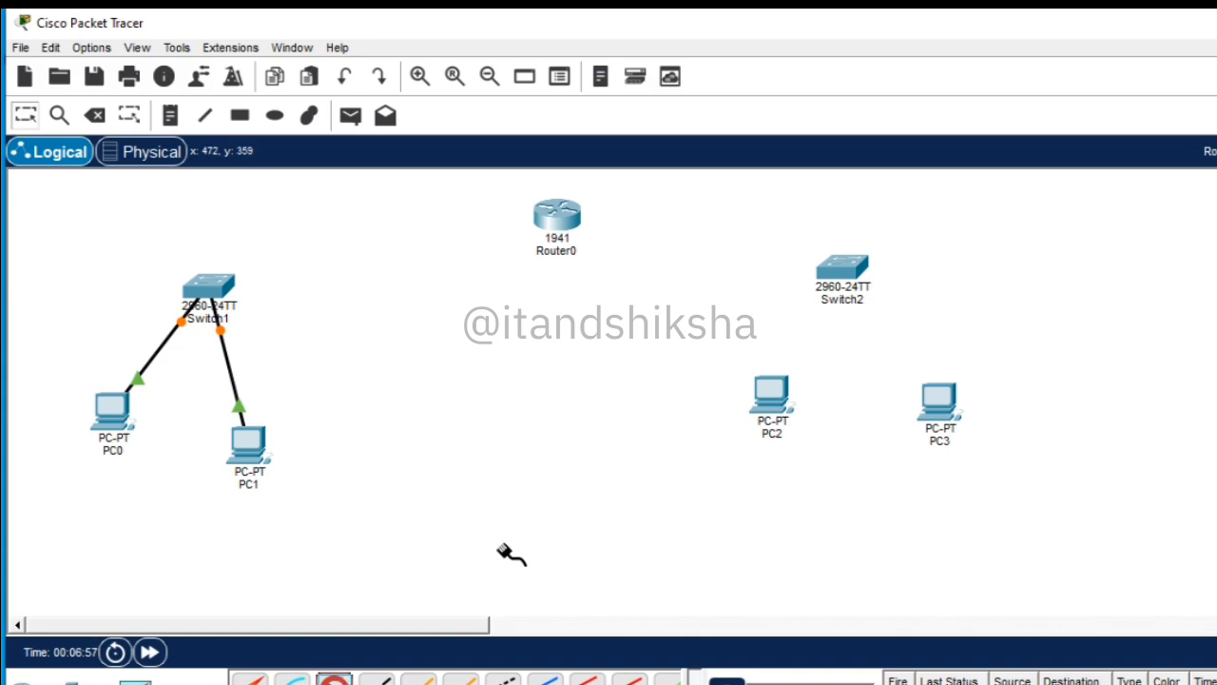
{"action": "left_click", "coordinate": [780, 397]}
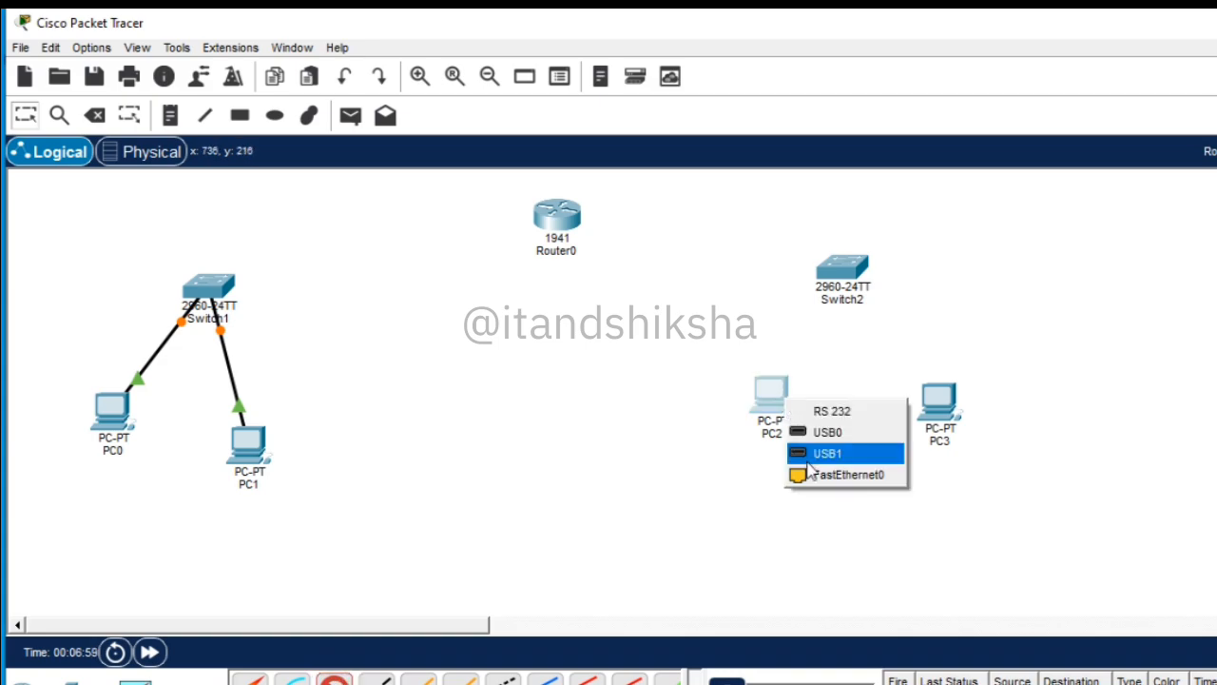
{"action": "left_click", "coordinate": [809, 467]}
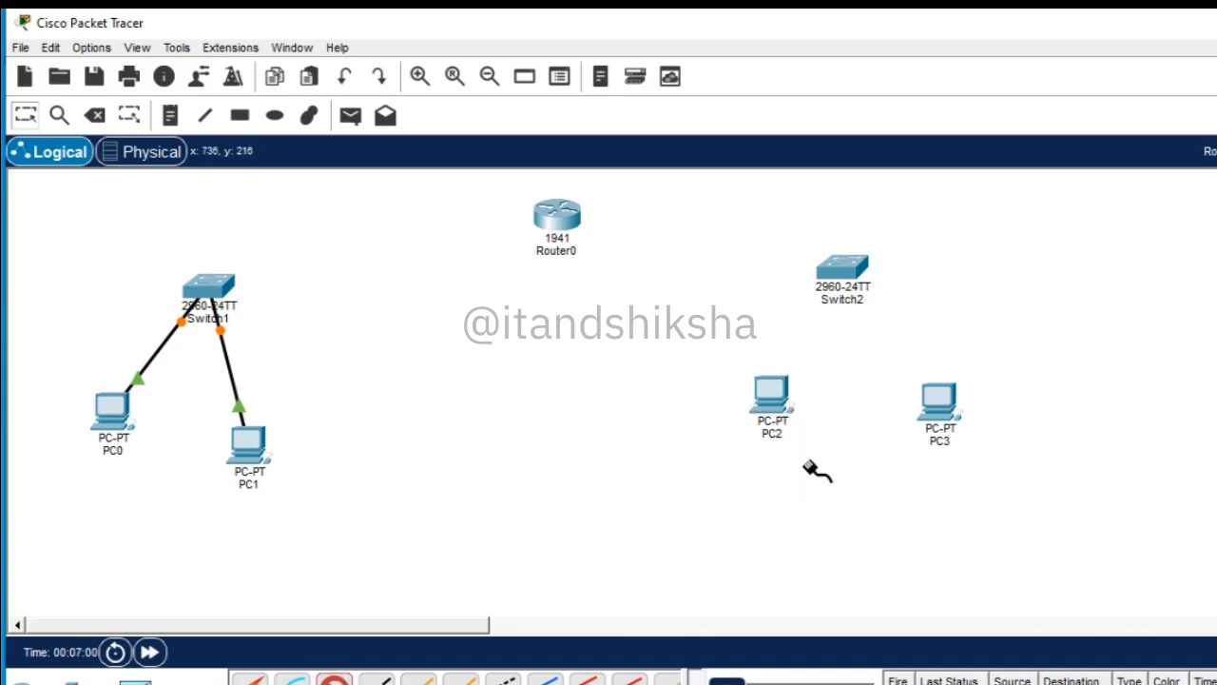
{"action": "left_click", "coordinate": [837, 273]}
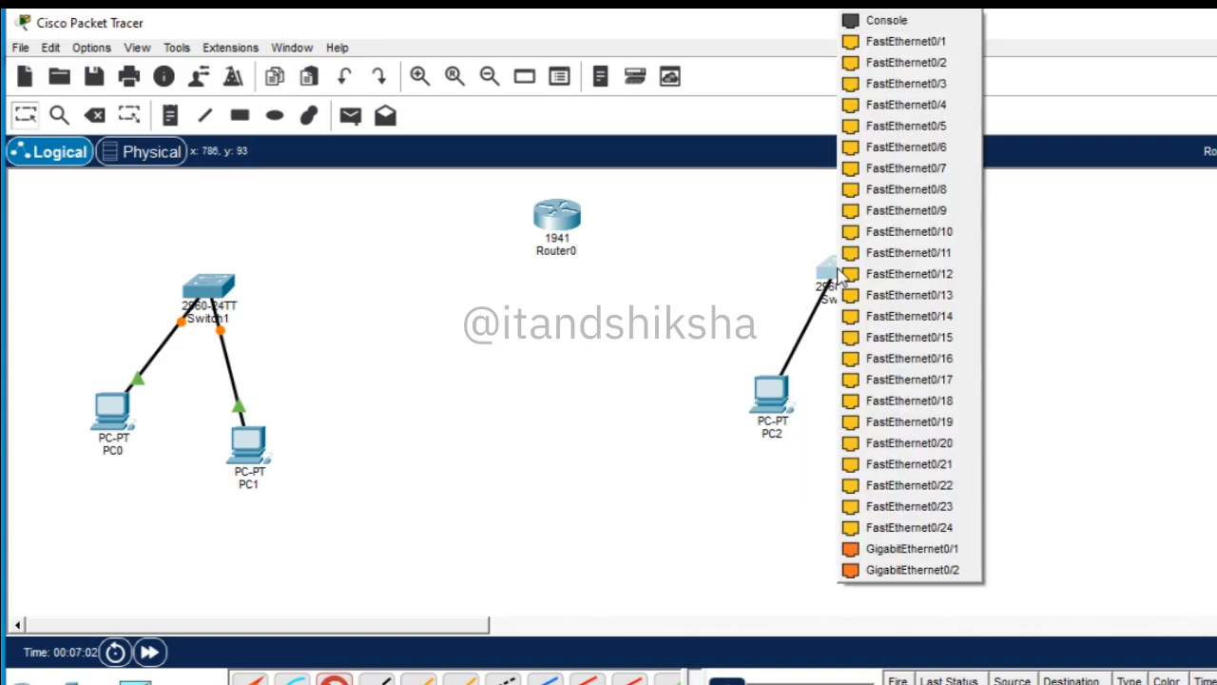
{"action": "left_click", "coordinate": [908, 83]}
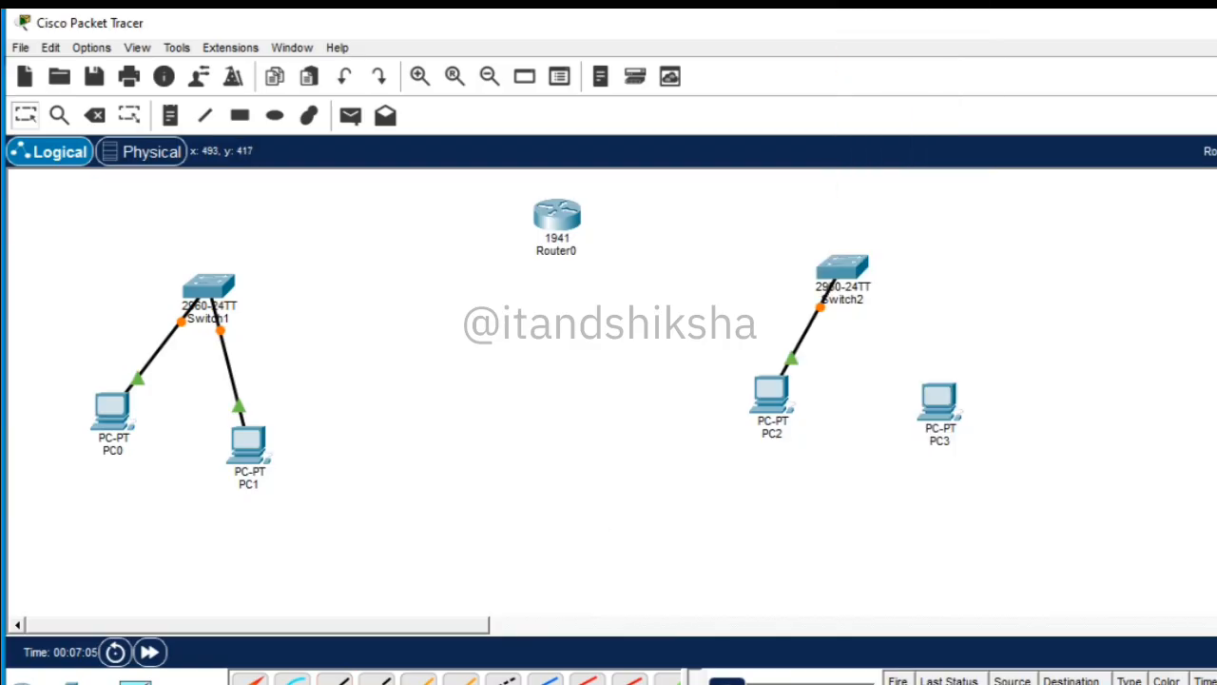
Step: Connect PC3's FastEthernet0 port to Switch2's FastEthernet0/4 port with a copper straight-through cable
{"action": "left_click", "coordinate": [333, 681]}
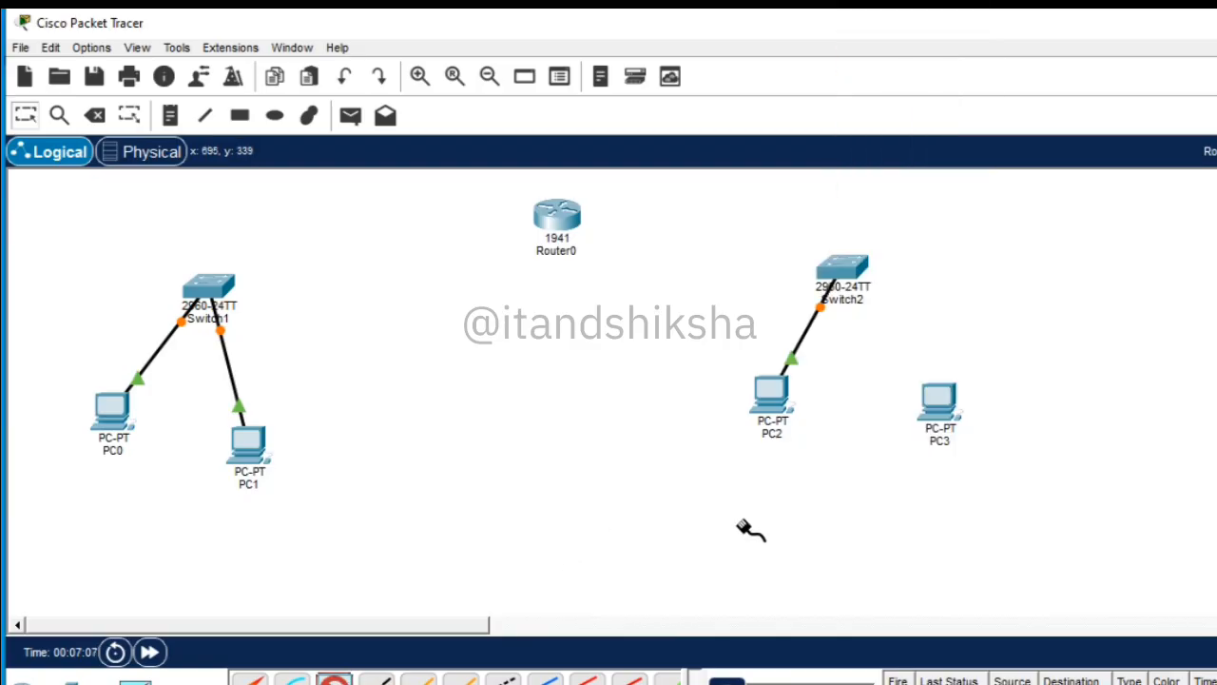
{"action": "left_click", "coordinate": [951, 419]}
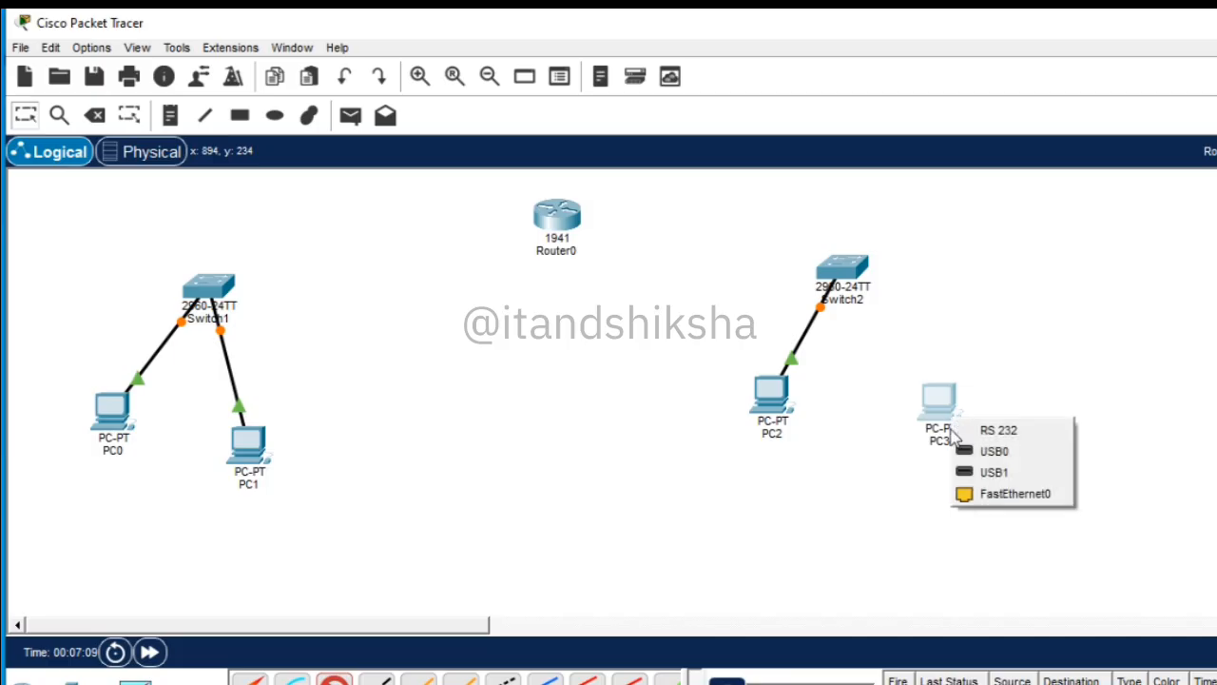
{"action": "left_click", "coordinate": [991, 494]}
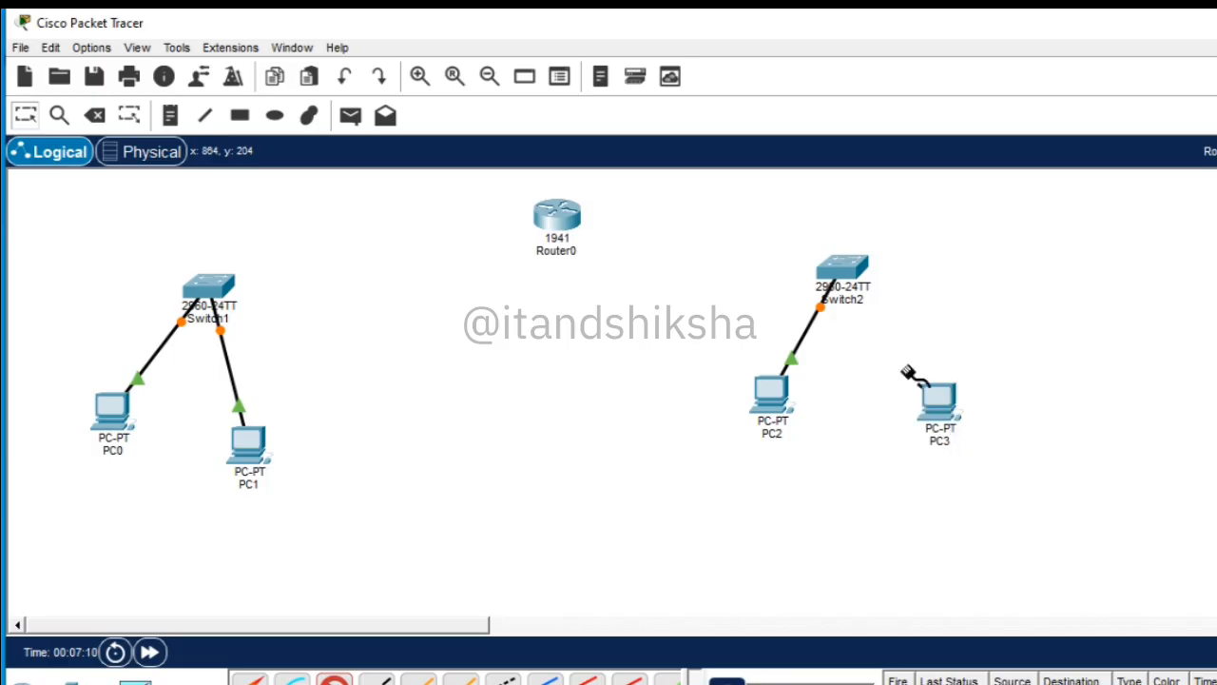
{"action": "left_click", "coordinate": [862, 275]}
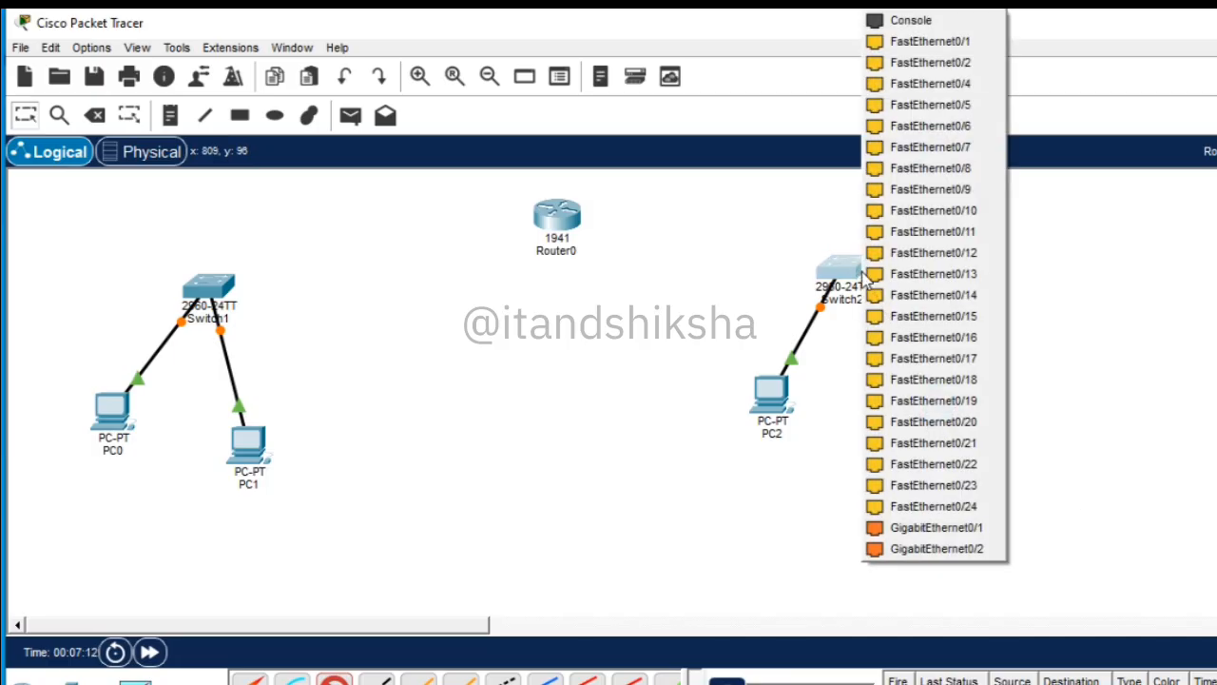
{"action": "left_click", "coordinate": [931, 84]}
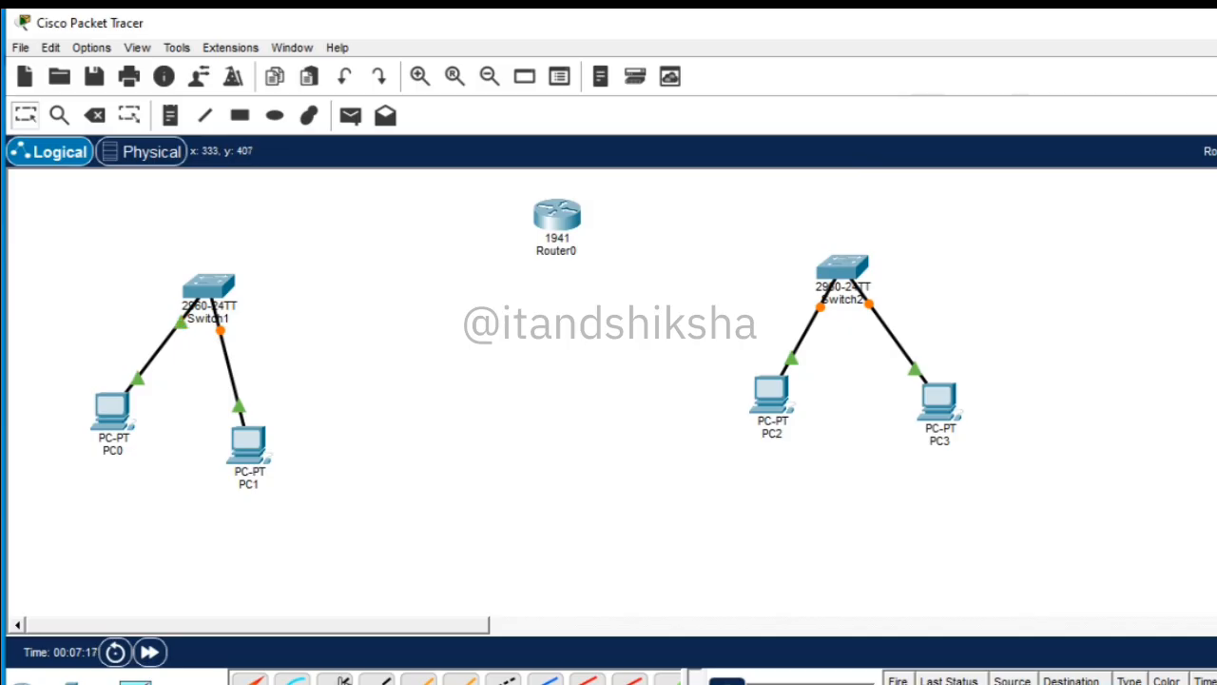
Step: Connect Switch1's FastEthernet0/5 port to Router0's GigabitEthernet0/0 port with a copper straight-through cable
{"action": "left_click", "coordinate": [335, 679]}
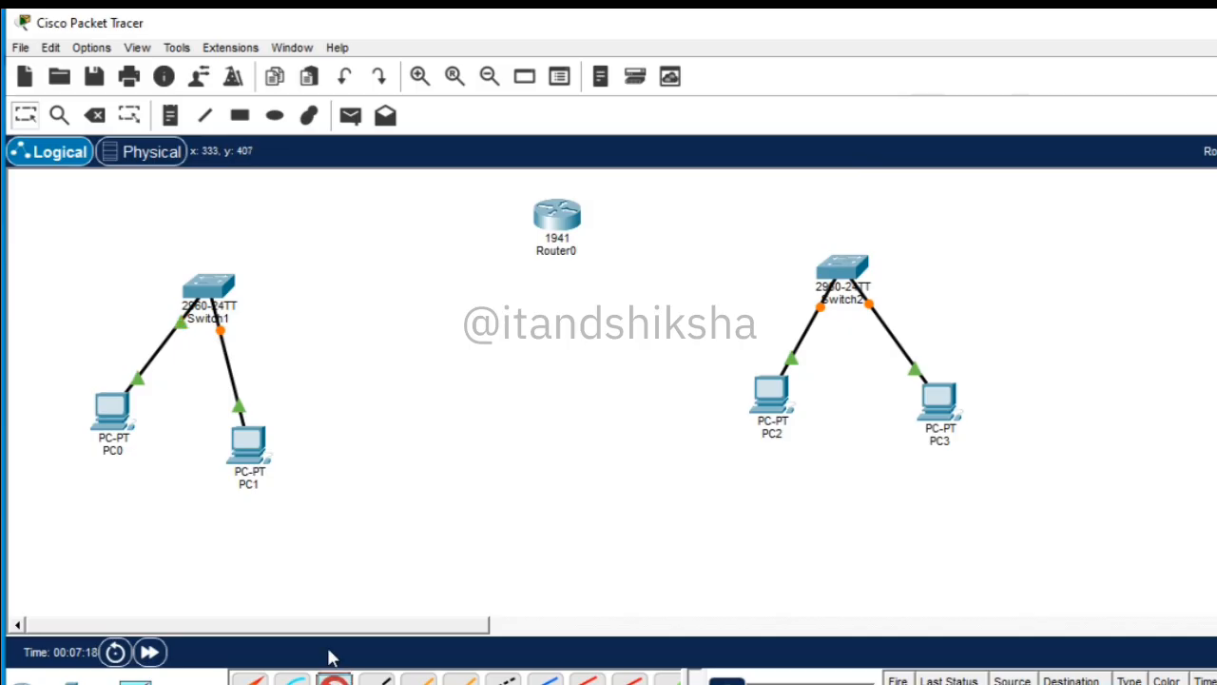
{"action": "left_click", "coordinate": [224, 280]}
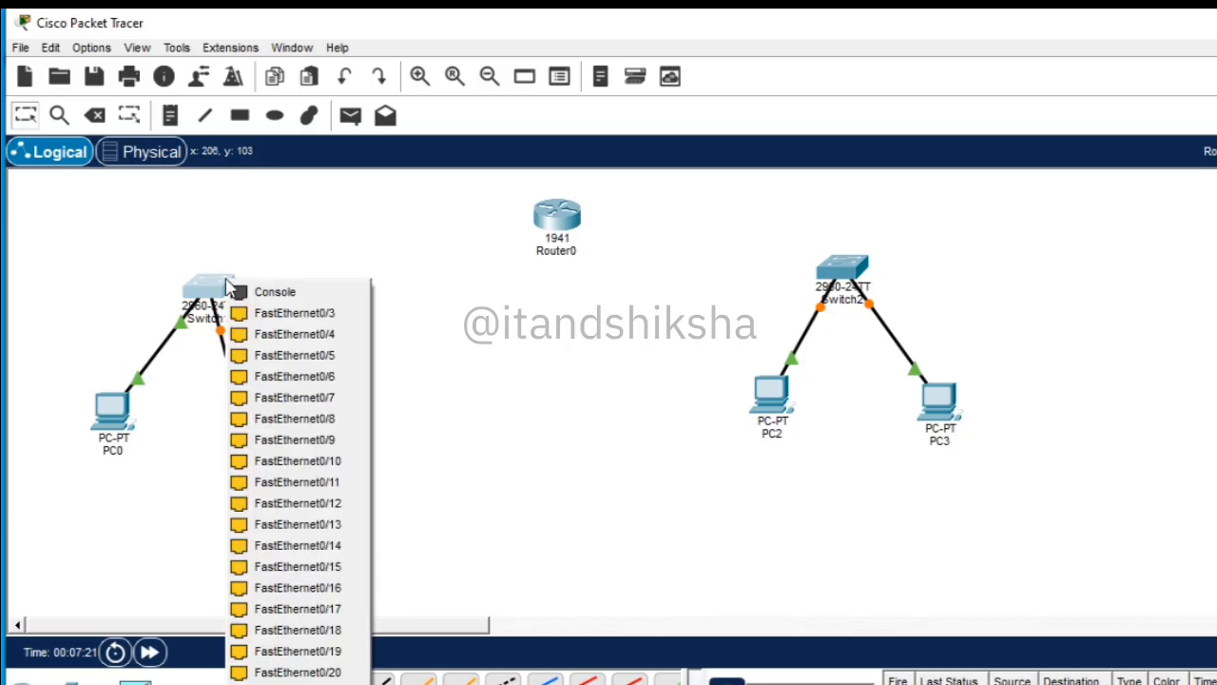
{"action": "left_click", "coordinate": [281, 357]}
{"action": "left_click", "coordinate": [563, 221]}
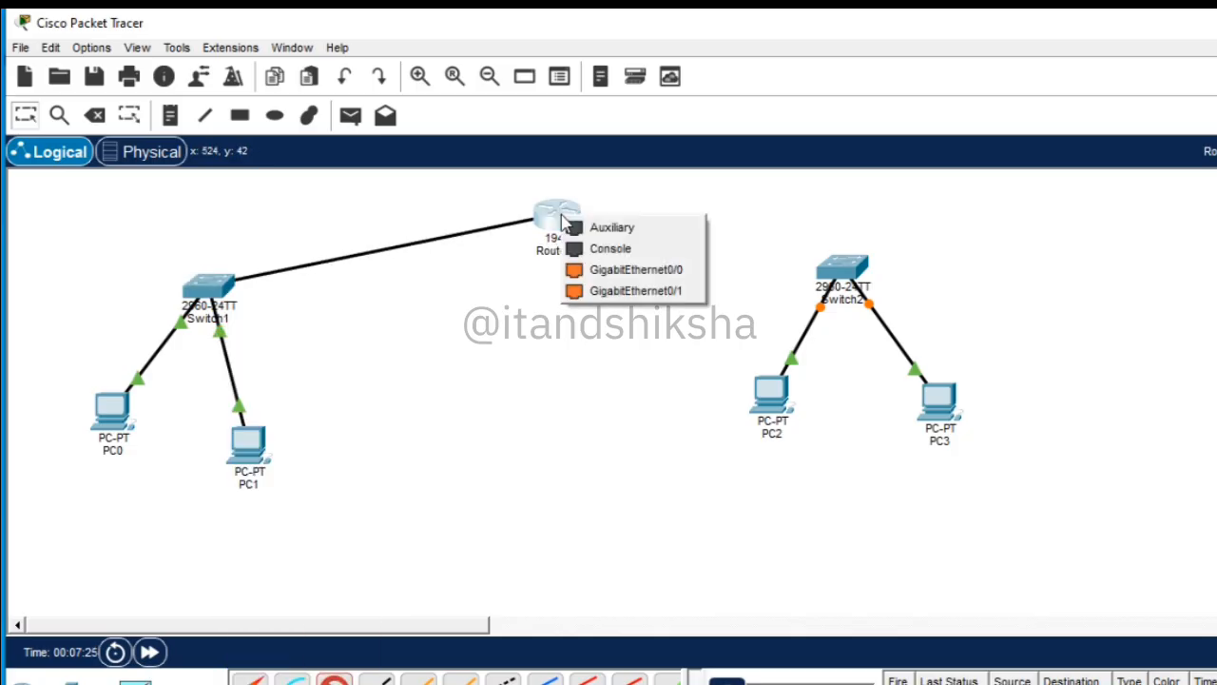
{"action": "left_click", "coordinate": [595, 274]}
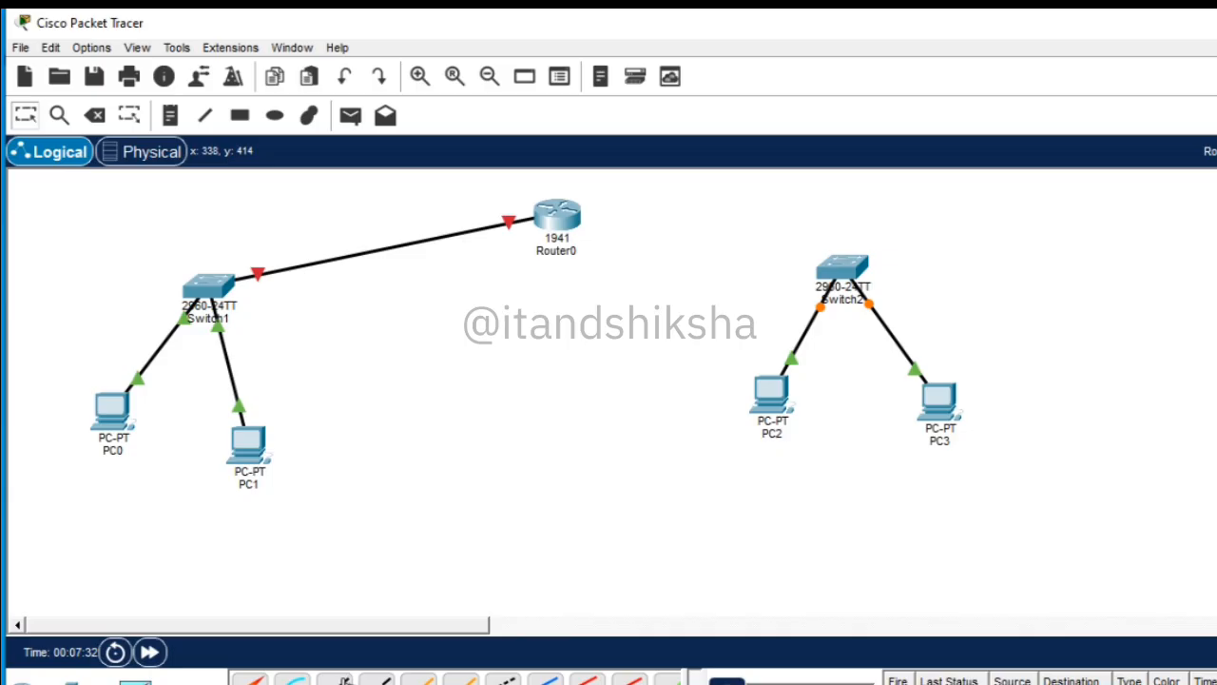
Step: Connect Switch1's FastEthernet0/24 port to a free high-numbered FastEthernet port on Switch2 with a copper straight-through cable
{"action": "left_click", "coordinate": [335, 679]}
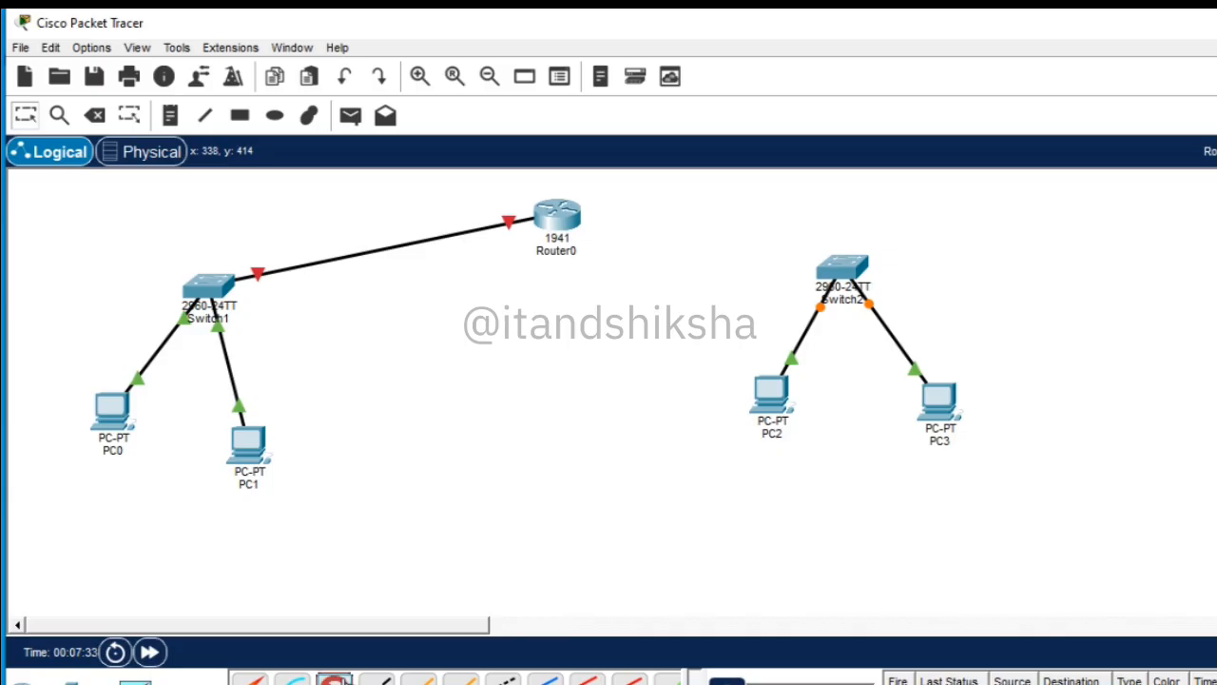
{"action": "left_click", "coordinate": [222, 283]}
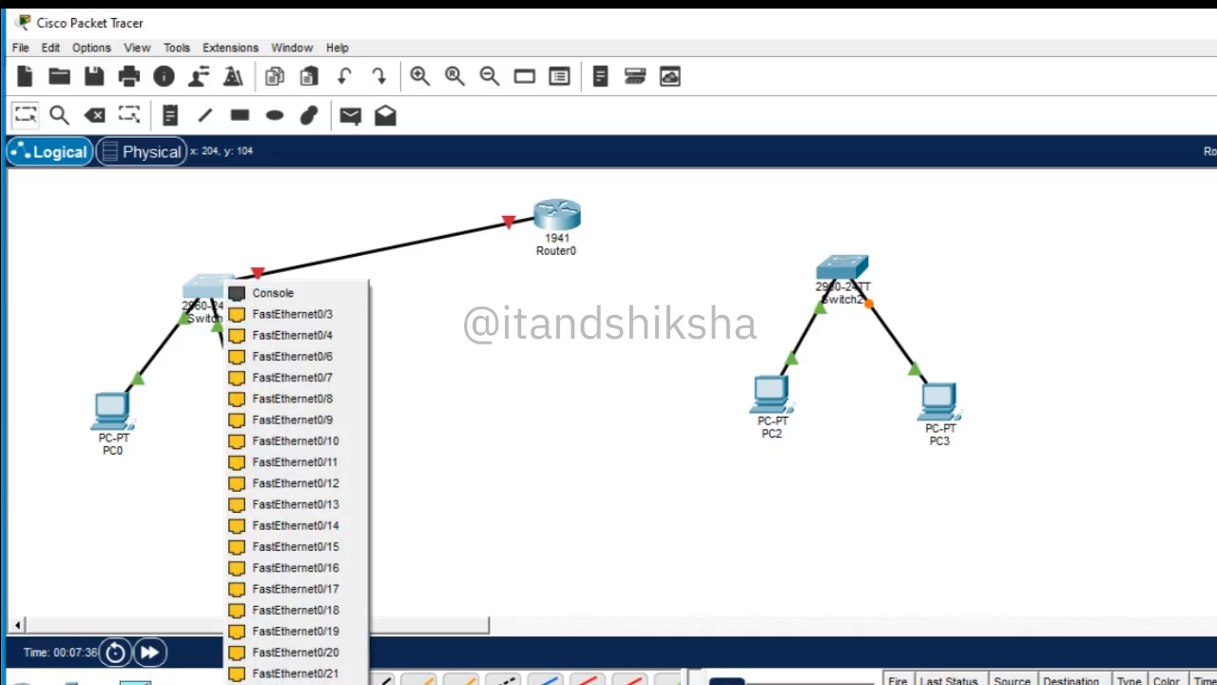
{"action": "left_click", "coordinate": [296, 674]}
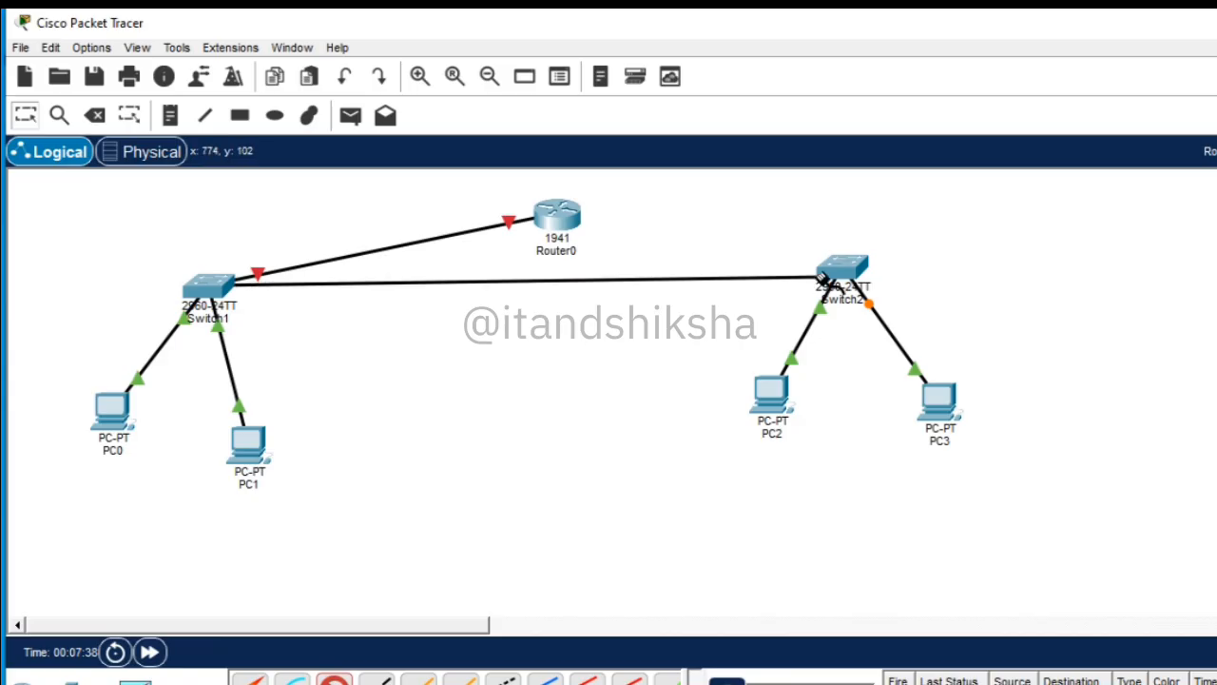
{"action": "left_click", "coordinate": [834, 275]}
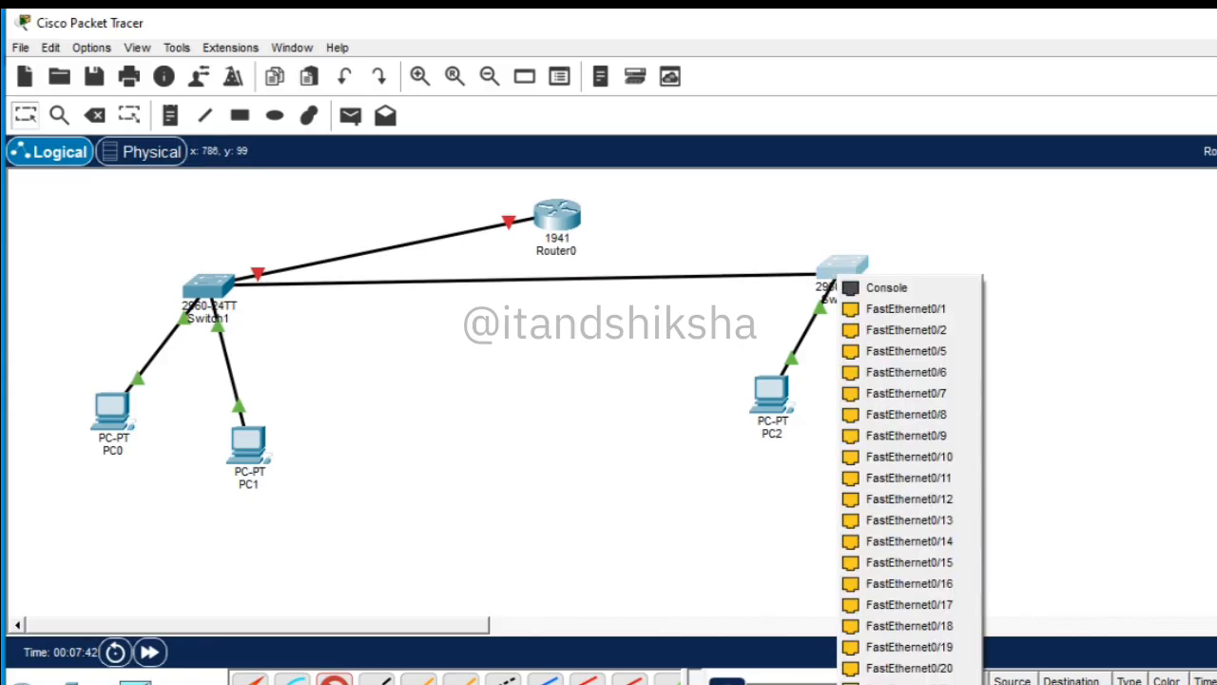
{"action": "left_click", "coordinate": [909, 679]}
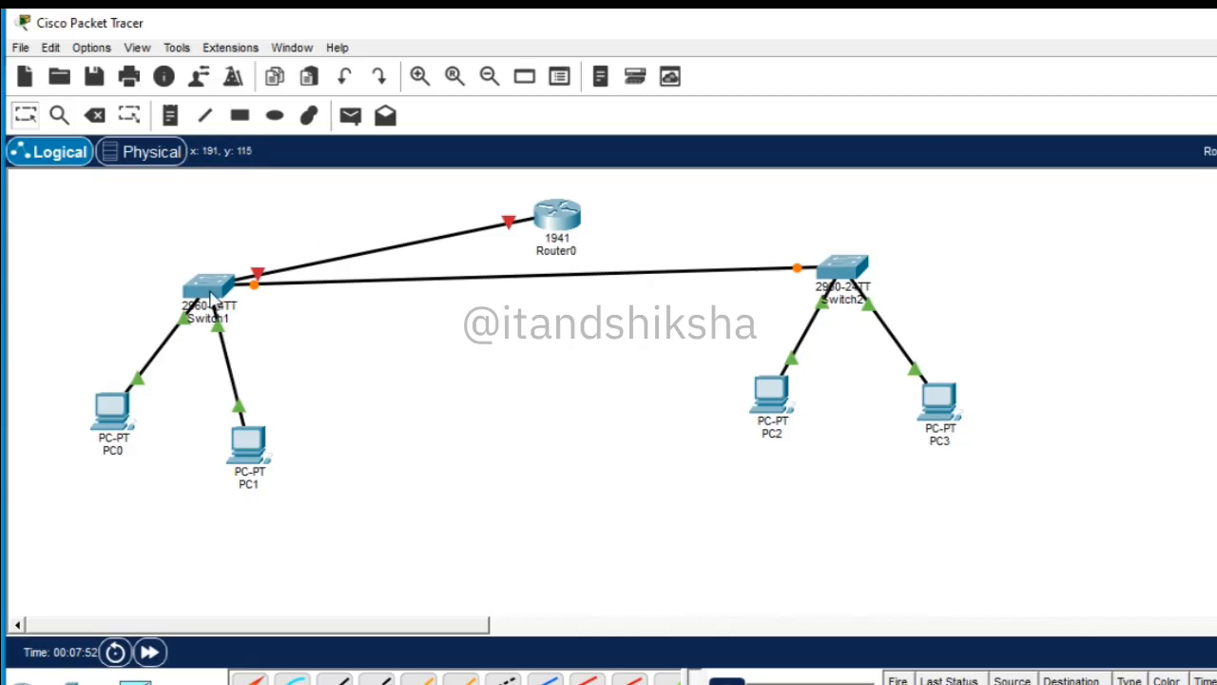
Step: Rename Switch1 as "teacher vlan 10"
{"action": "mouse_move", "coordinate": [211, 297]}
{"action": "left_click", "coordinate": [202, 319]}
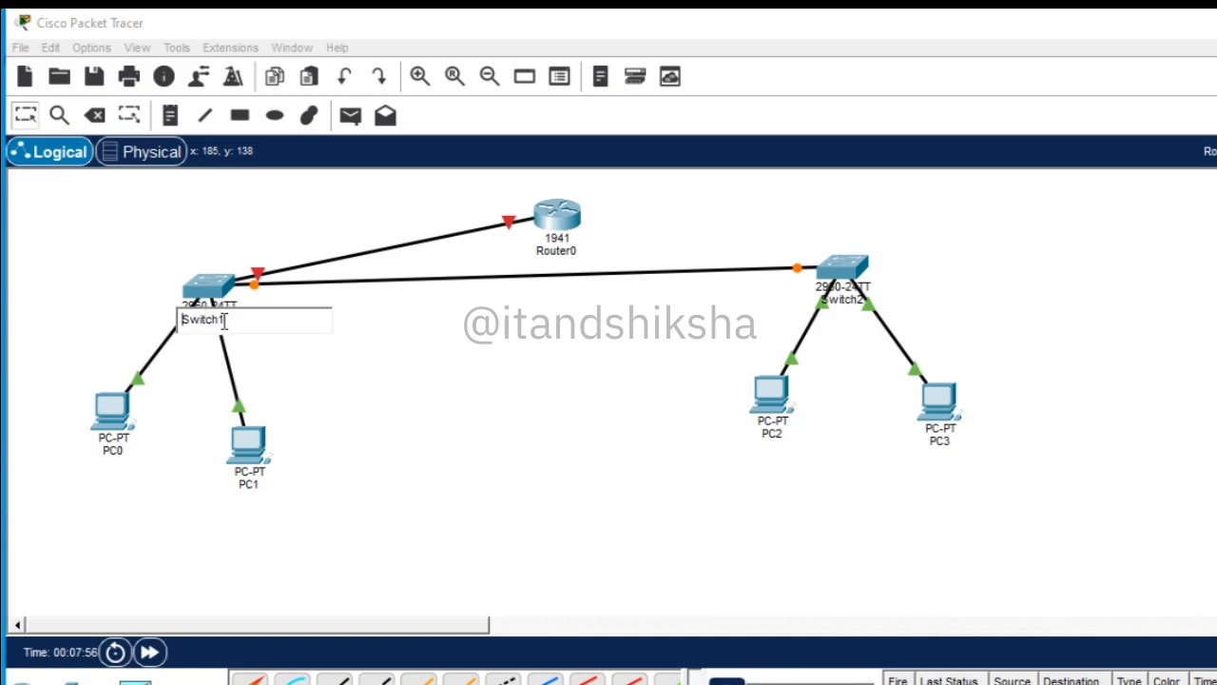
{"action": "left_click_drag", "start_coordinate": [225, 319], "coordinate": [181, 333]}
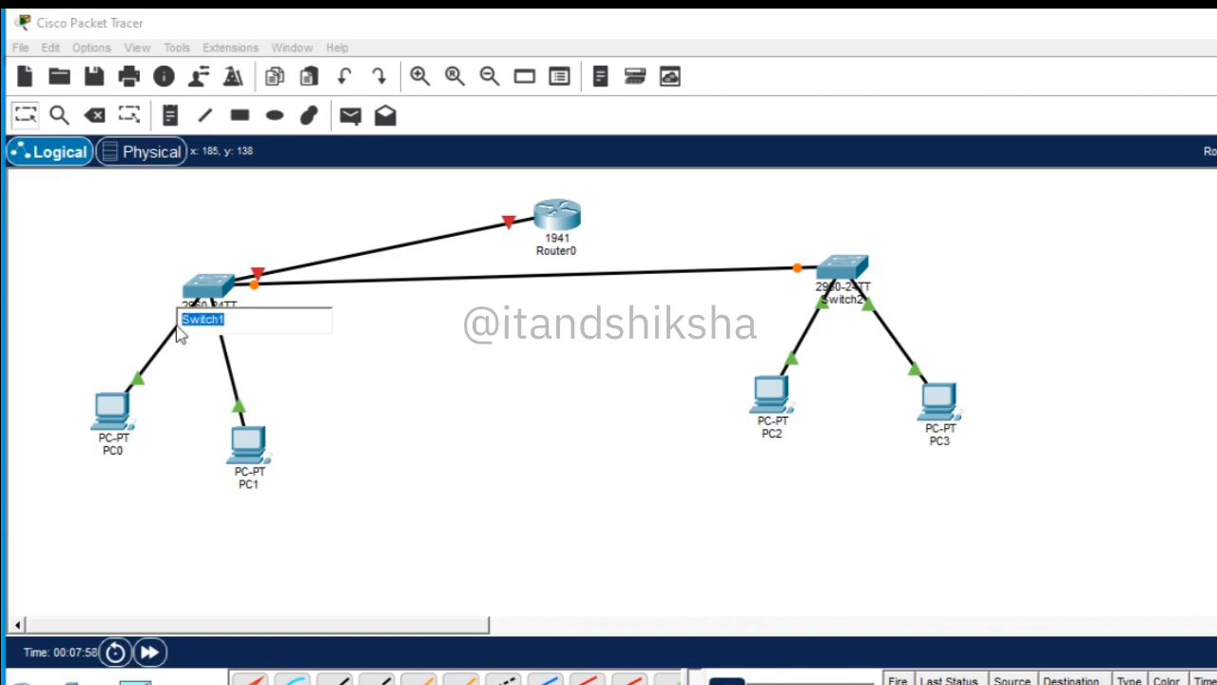
{"action": "type", "text": "teacher vlan 10"}
Step: Rename Switch2 as "student vlan 20"
{"action": "left_click", "coordinate": [849, 300]}
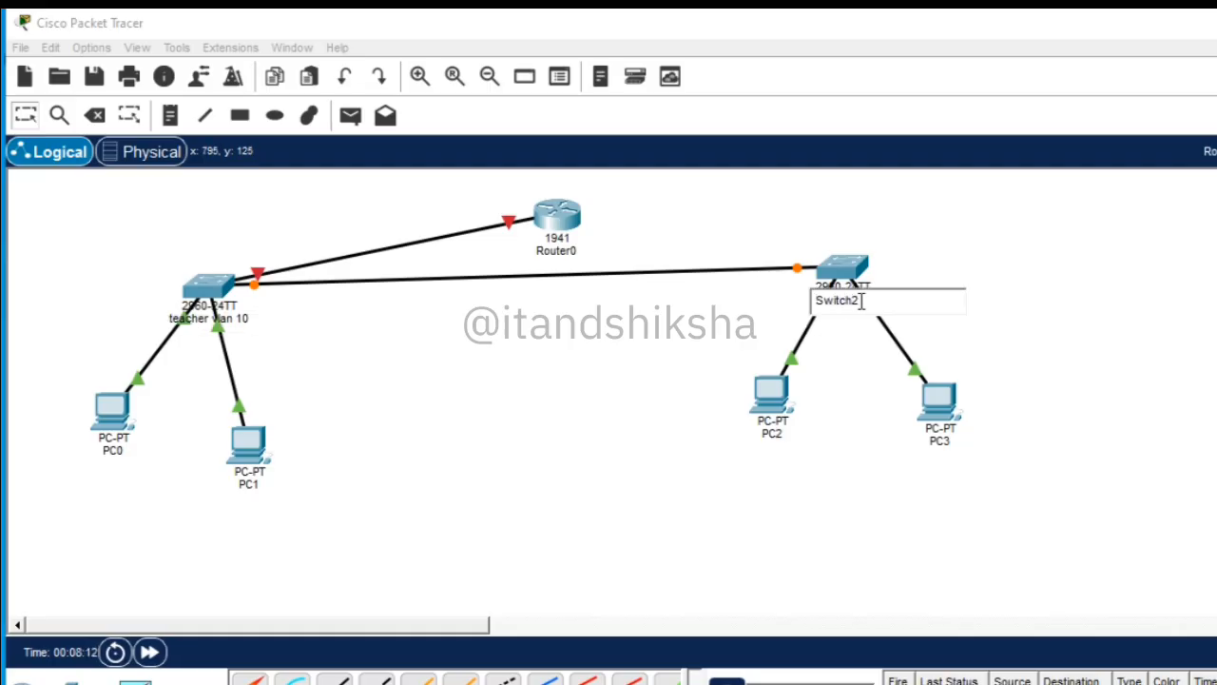
{"action": "key", "text": "BackSpace"}
{"action": "key", "text": "BackSpace"}
{"action": "key", "text": "BackSpace"}
{"action": "key", "text": "BackSpace"}
{"action": "key", "text": "BackSpace"}
{"action": "key", "text": "BackSpace"}
{"action": "key", "text": "BackSpace"}
{"action": "type", "text": "st"}
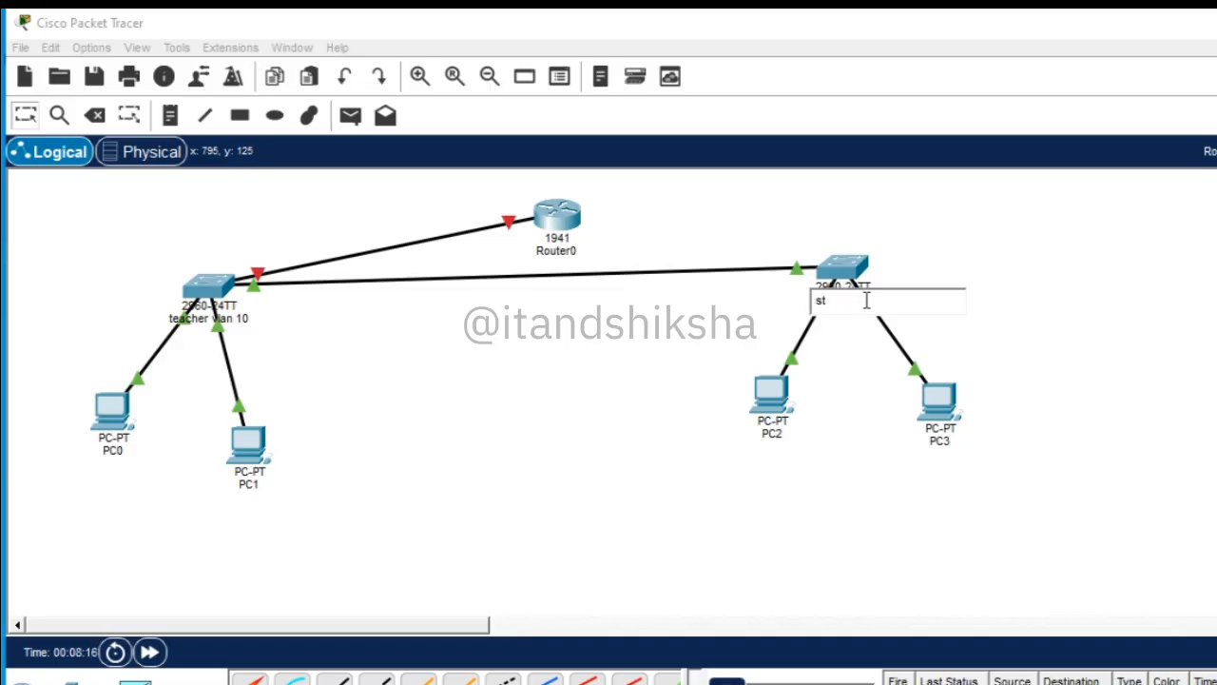
{"action": "type", "text": "uden"}
{"action": "type", "text": "t va"}
{"action": "type", "text": "l 2"}
{"action": "type", "text": "0"}
{"action": "key", "text": "BackSpace"}
{"action": "key", "text": "BackSpace"}
{"action": "key", "text": "BackSpace"}
{"action": "key", "text": "BackSpace"}
{"action": "key", "text": "BackSpace"}
{"action": "type", "text": "l"}
{"action": "type", "text": "20"}
{"action": "key", "text": "Return"}
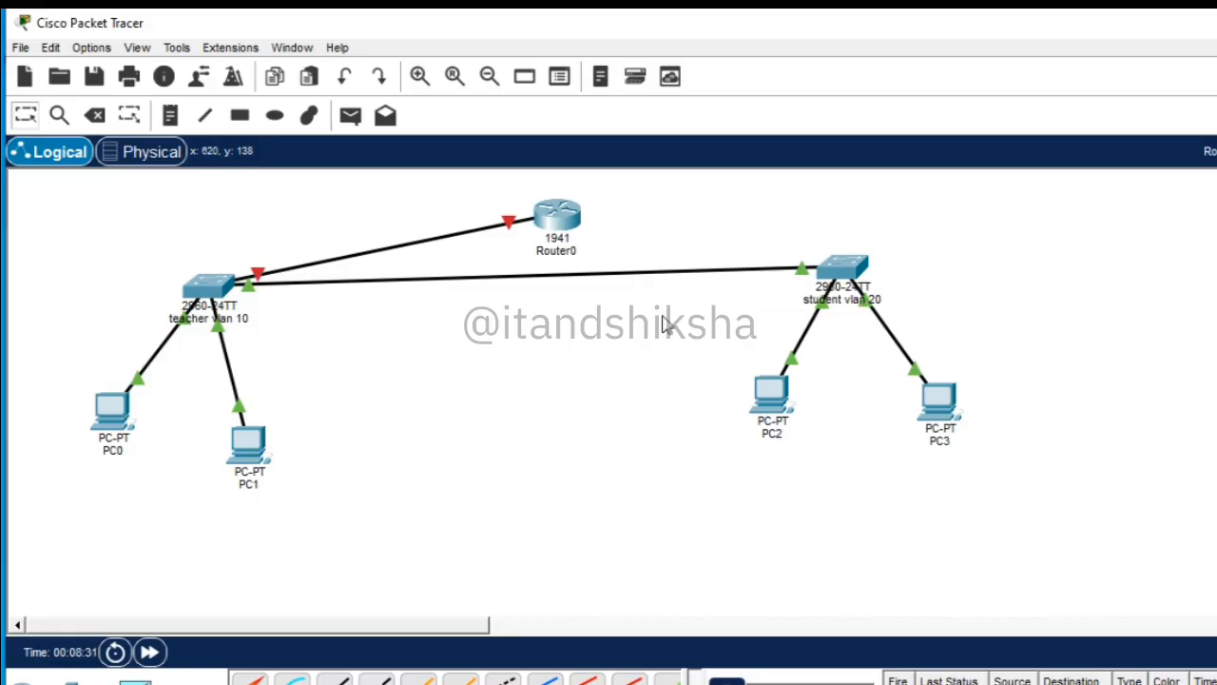
Step: Open the command-line interface of the teacher vlan 10 switch and bring up its user prompt
{"action": "left_click", "coordinate": [216, 289]}
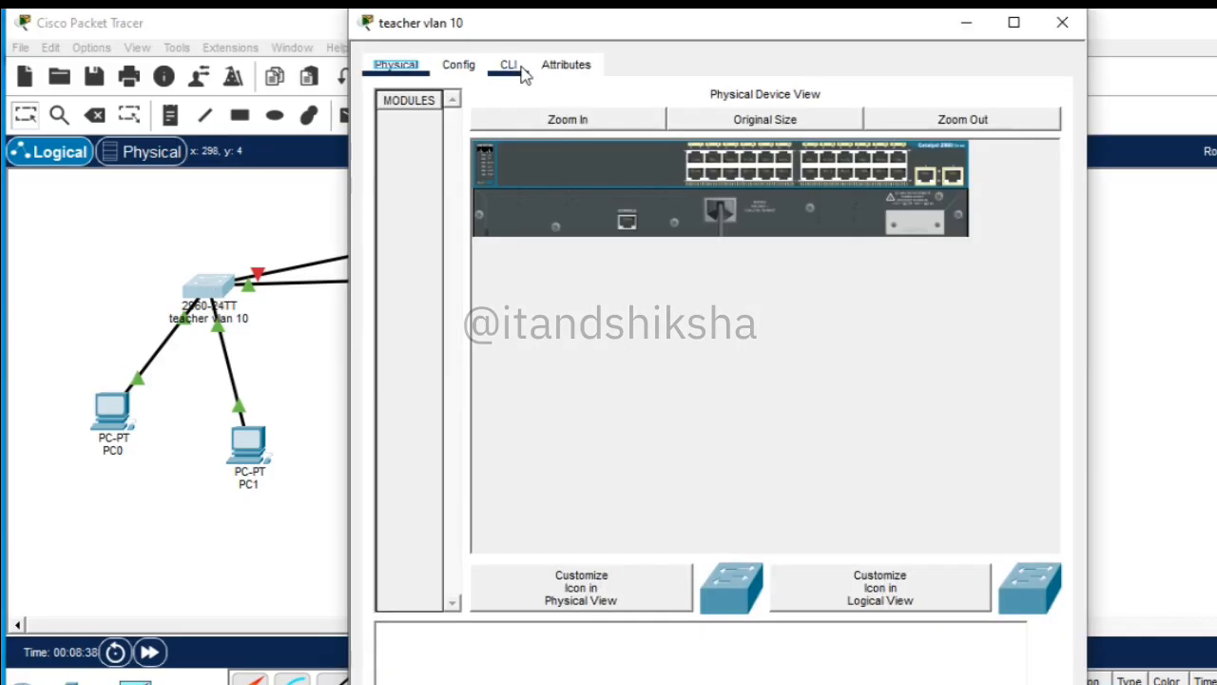
{"action": "left_click", "coordinate": [512, 67]}
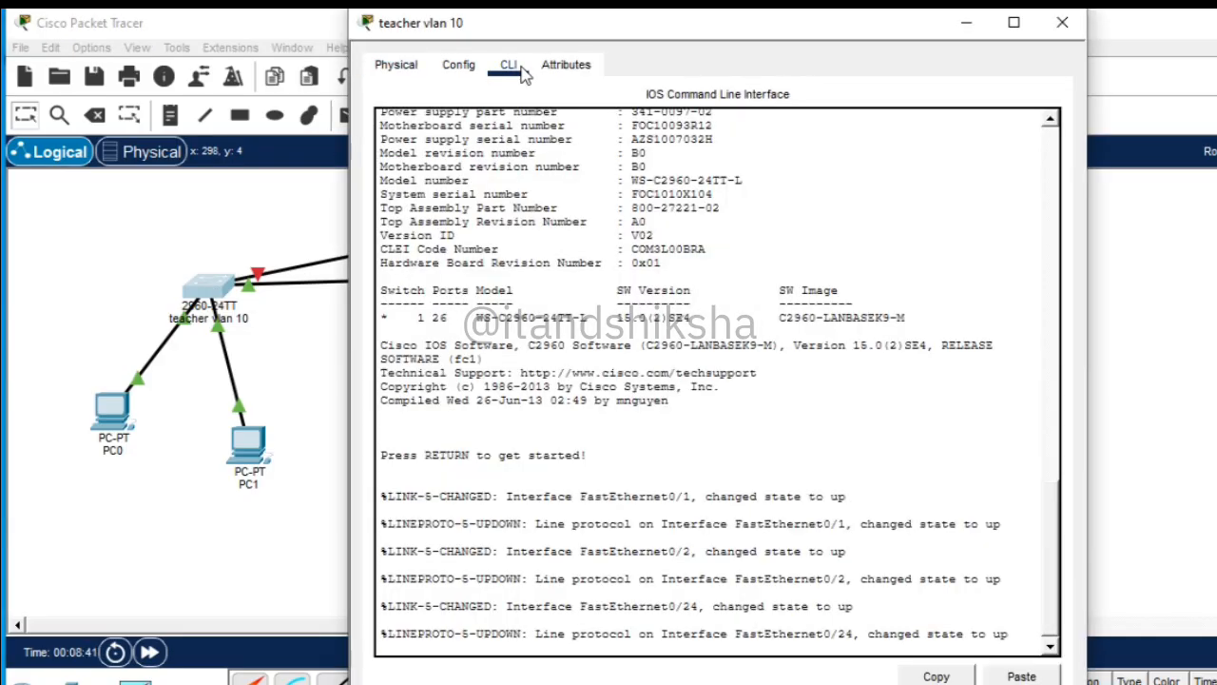
{"action": "key", "text": "Return"}
{"action": "key", "text": "Return"}
{"action": "key", "text": "Return"}
{"action": "key", "text": "Return"}
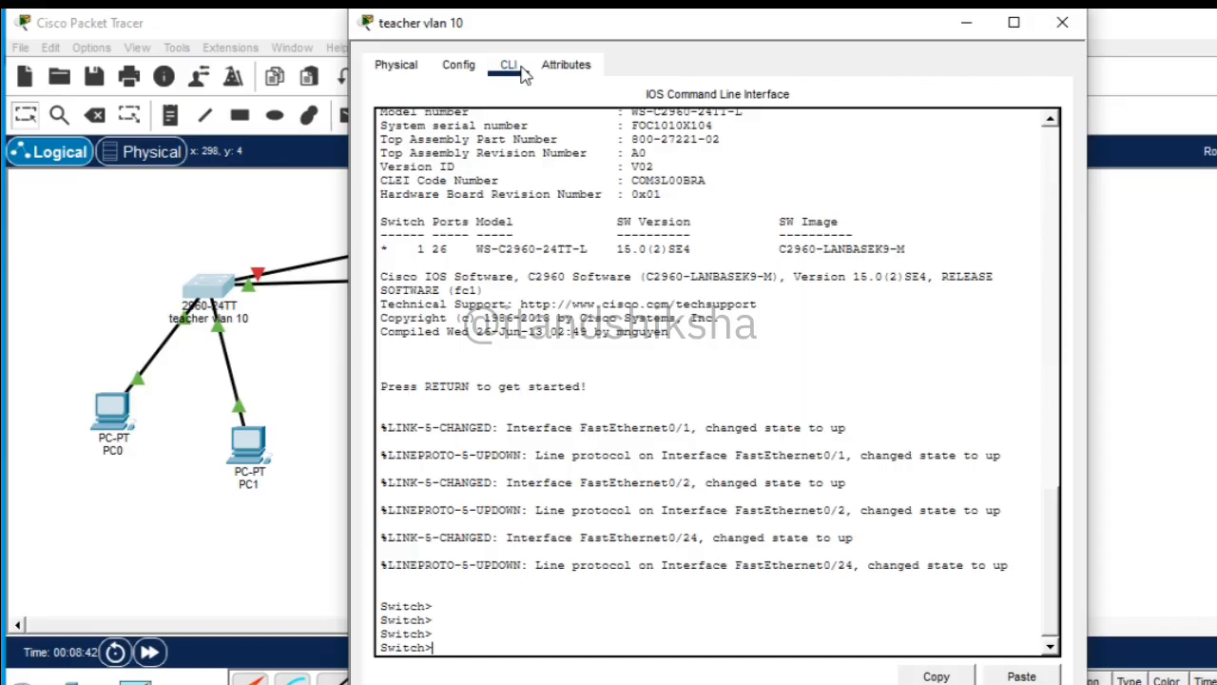
Step: Enter privileged mode with en and global configuration mode with conf t on the teacher vlan 10 switch
{"action": "type", "text": "en"}
{"action": "key", "text": "Return"}
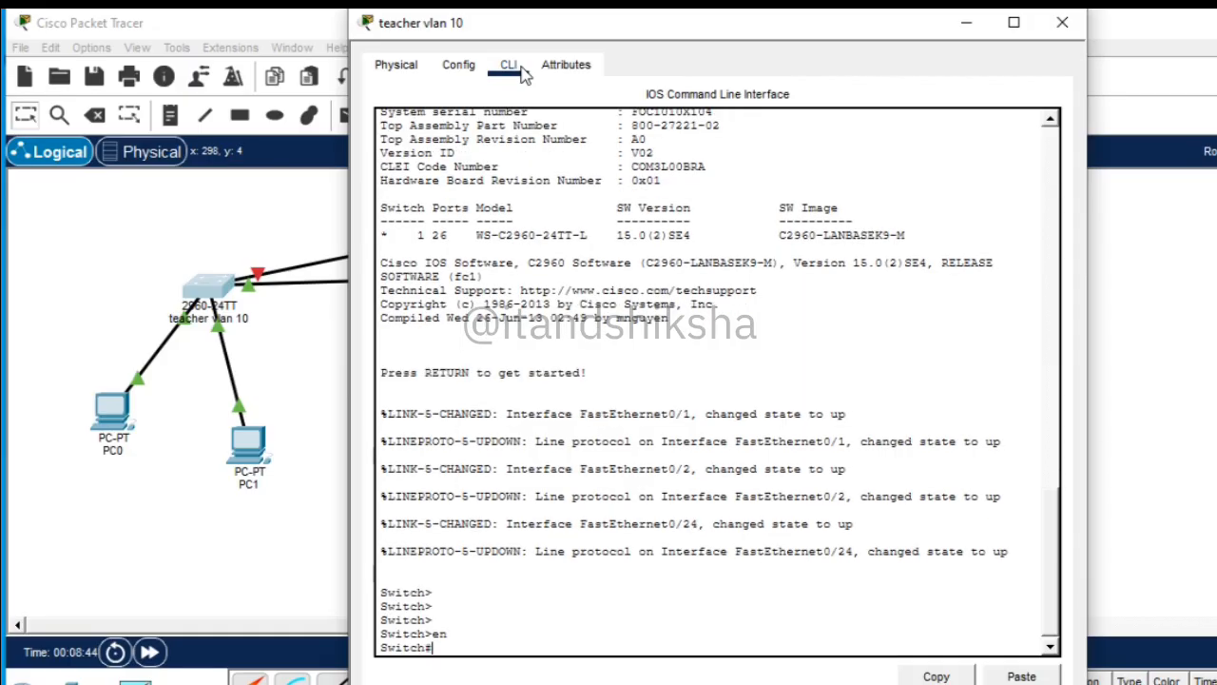
{"action": "type", "text": "conf t"}
{"action": "key", "text": "Return"}
{"action": "key", "text": "Return"}
{"action": "key", "text": "Return"}
{"action": "key", "text": "Return"}
{"action": "key", "text": "Return"}
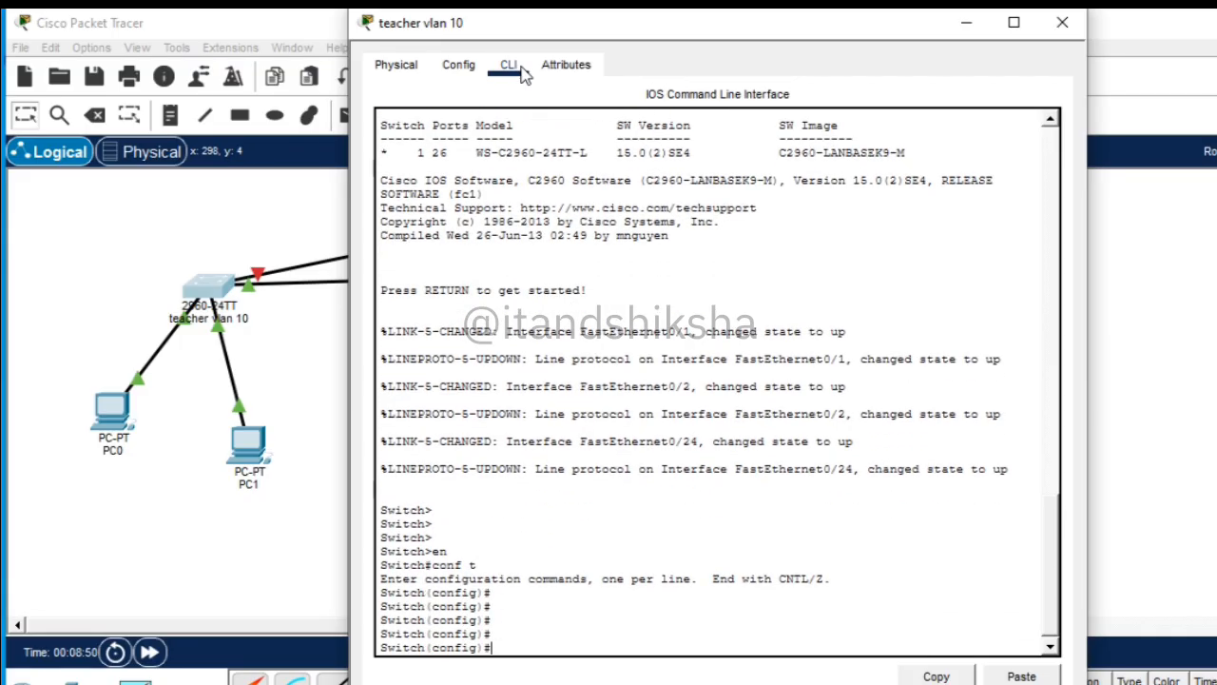
Step: Create VLAN 10 on the teacher vlan 10 switch and name it teacher
{"action": "type", "text": "vlan 10"}
{"action": "key", "text": "Return"}
{"action": "type", "text": "n)#n"}
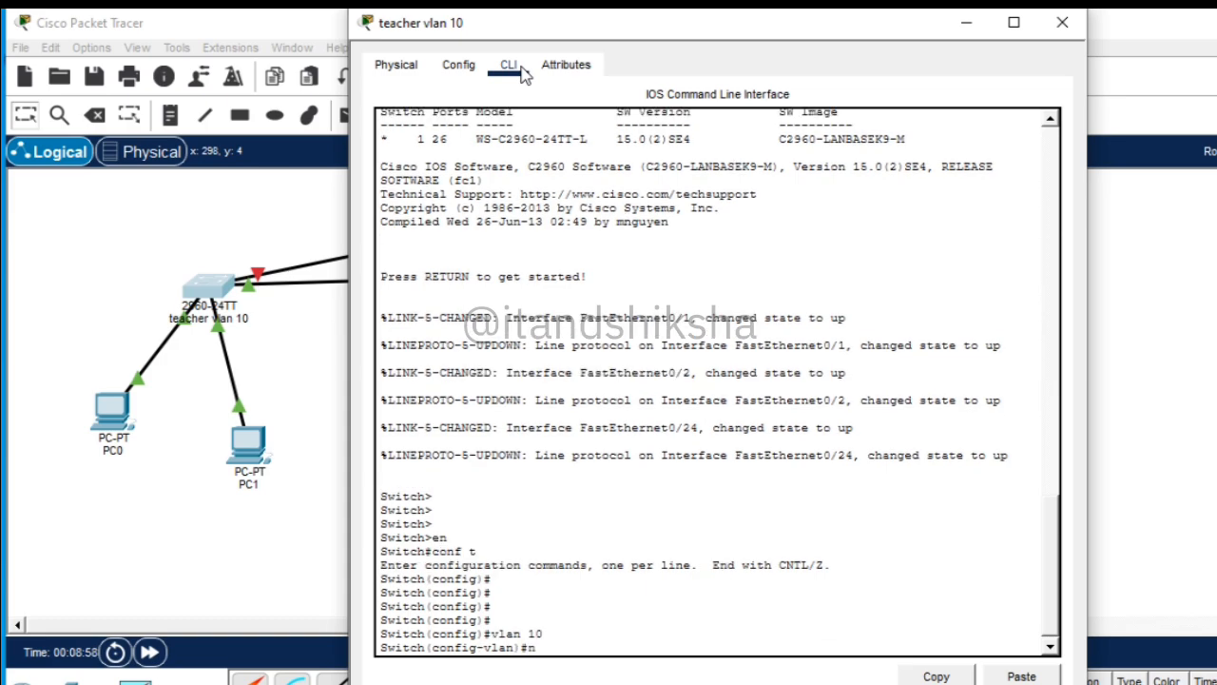
{"action": "type", "text": "ame teacher"}
{"action": "key", "text": "Return"}
Step: Create VLAN 20 on the same switch, name it student, and exit VLAN configuration mode
{"action": "type", "text": "v"}
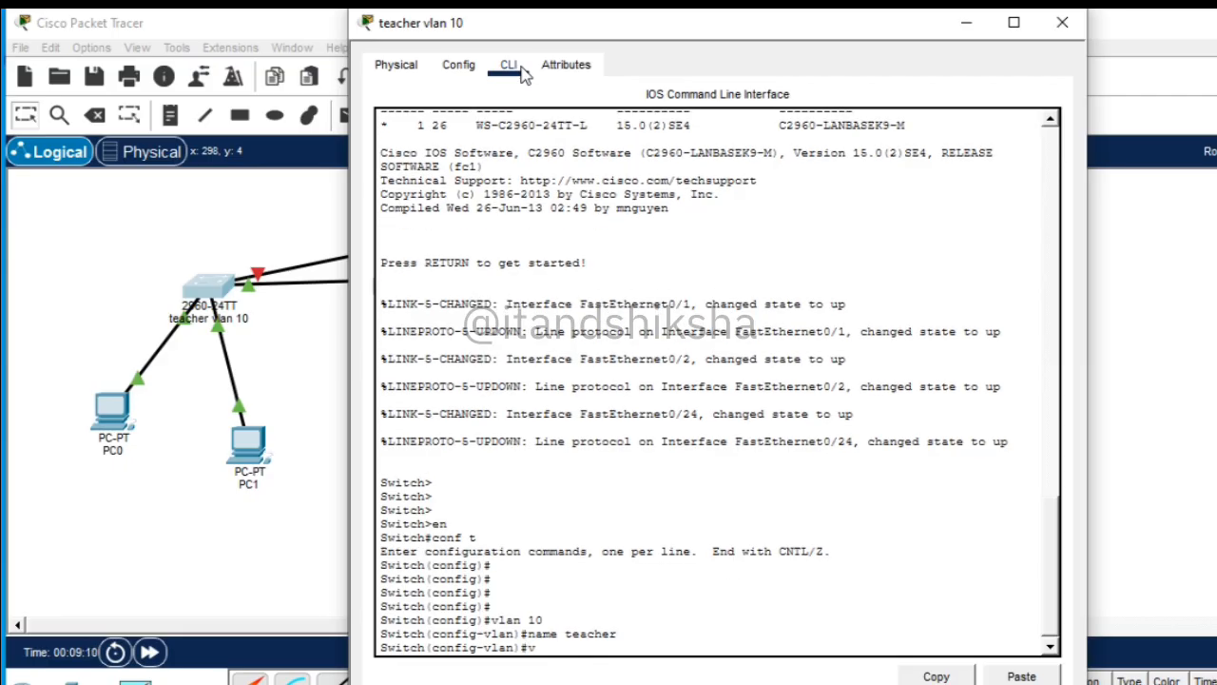
{"action": "type", "text": "lan 20"}
{"action": "key", "text": "Return"}
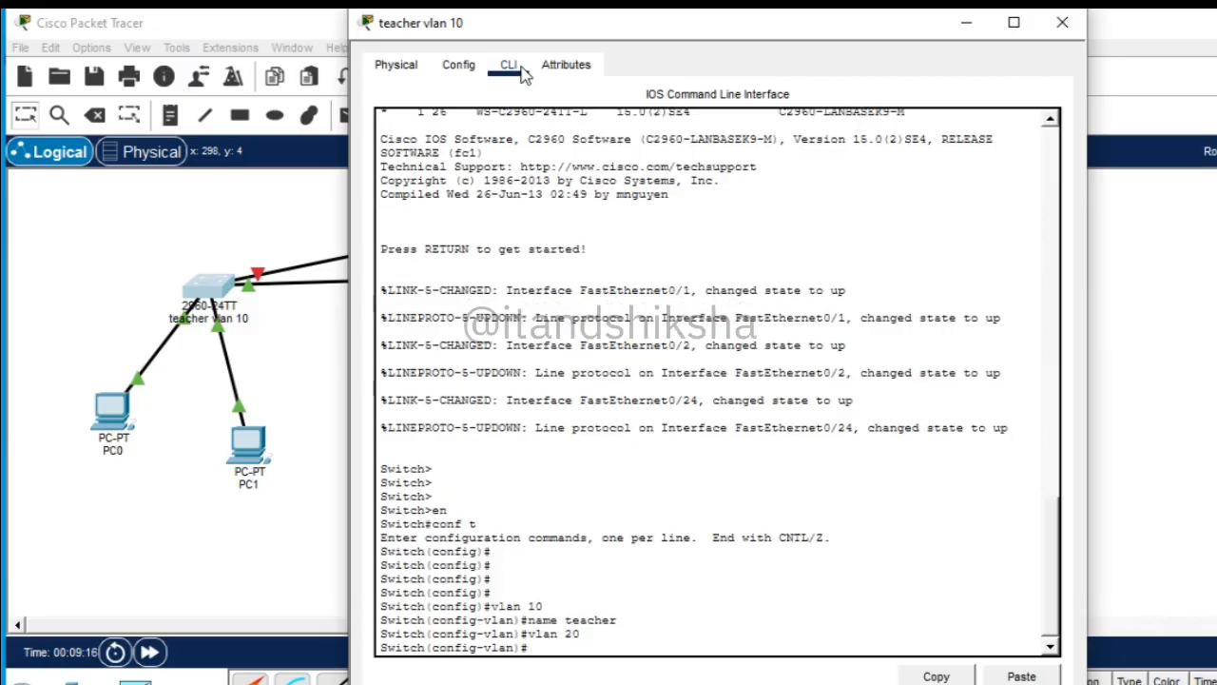
{"action": "type", "text": "name student"}
{"action": "key", "text": "Return"}
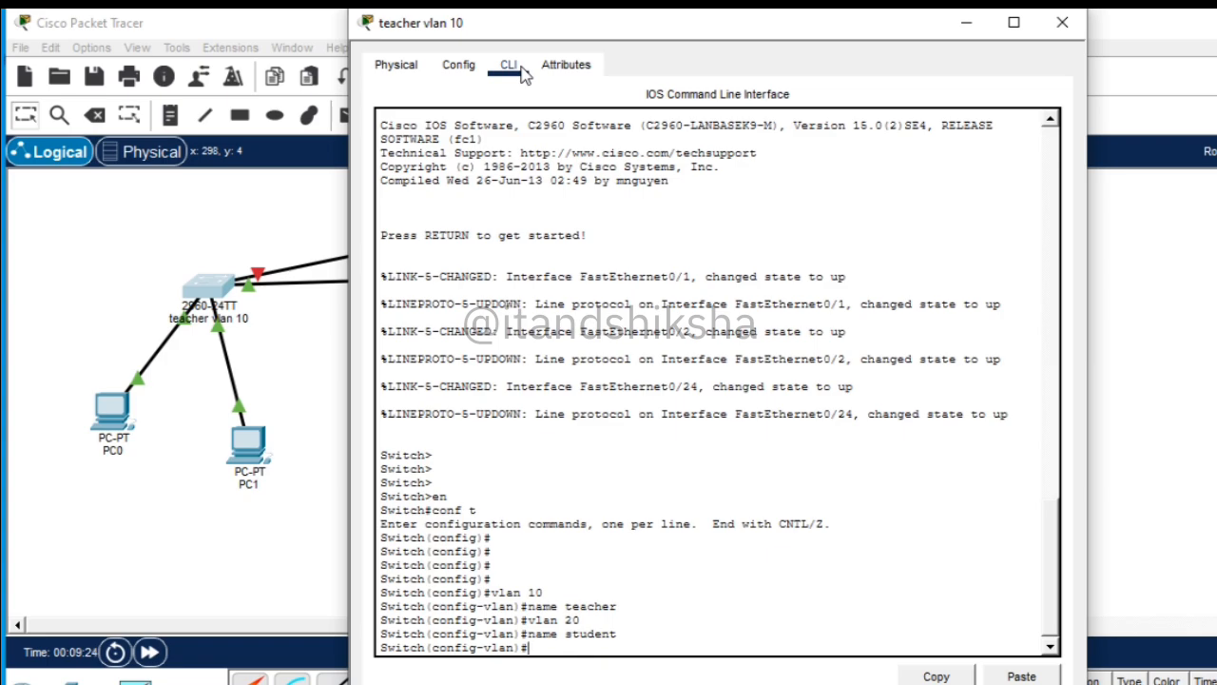
{"action": "type", "text": "exit"}
{"action": "key", "text": "Return"}
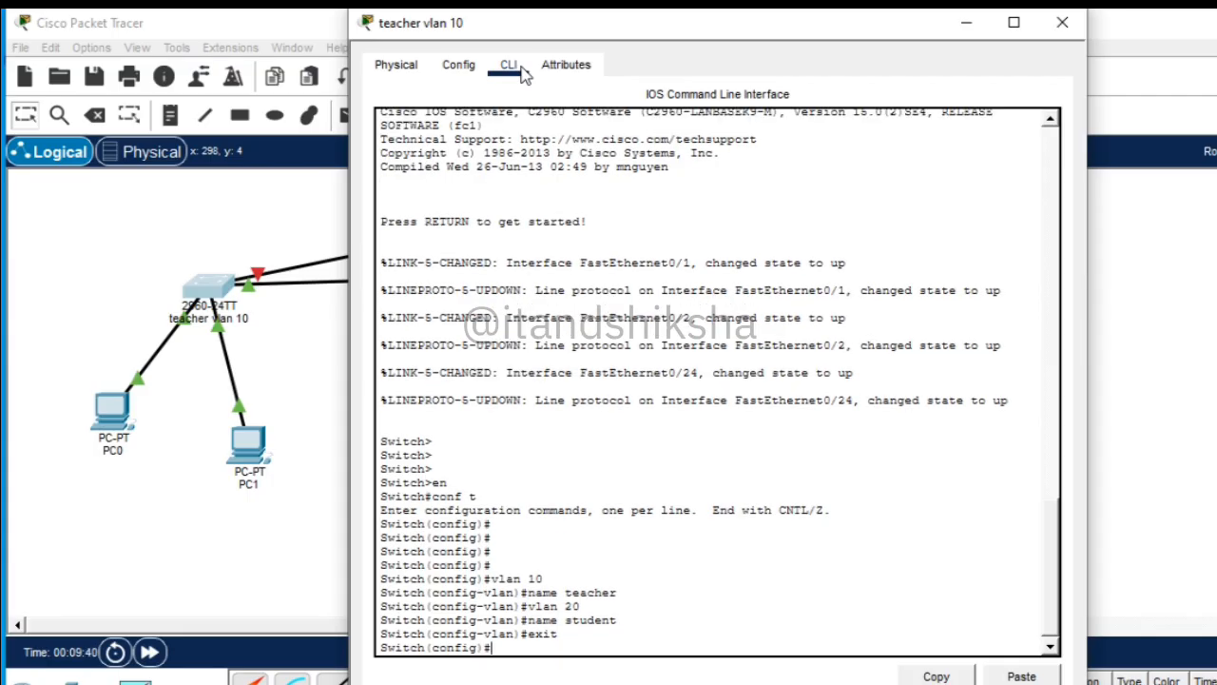
Step: Select interface range fa0/1-2 on the teacher vlan 10 switch and set both ports to switchport mode access
{"action": "type", "text": "interface range "}
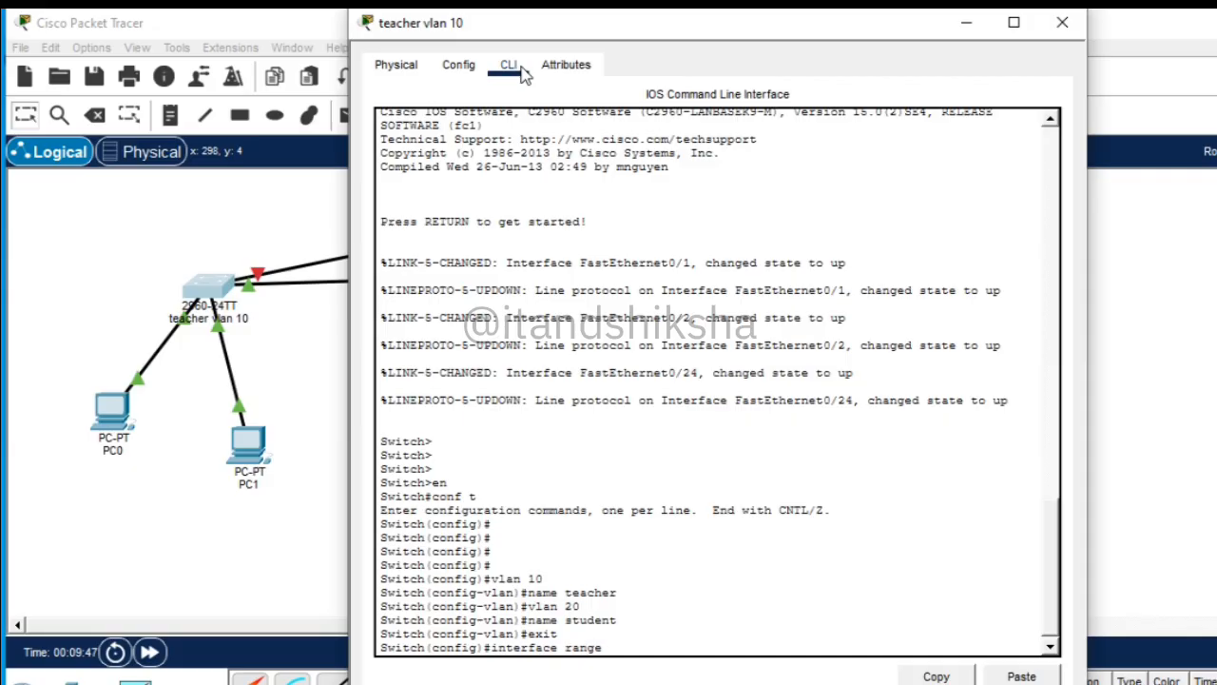
{"action": "type", "text": "fa0/1- 2"}
{"action": "key", "text": "Return"}
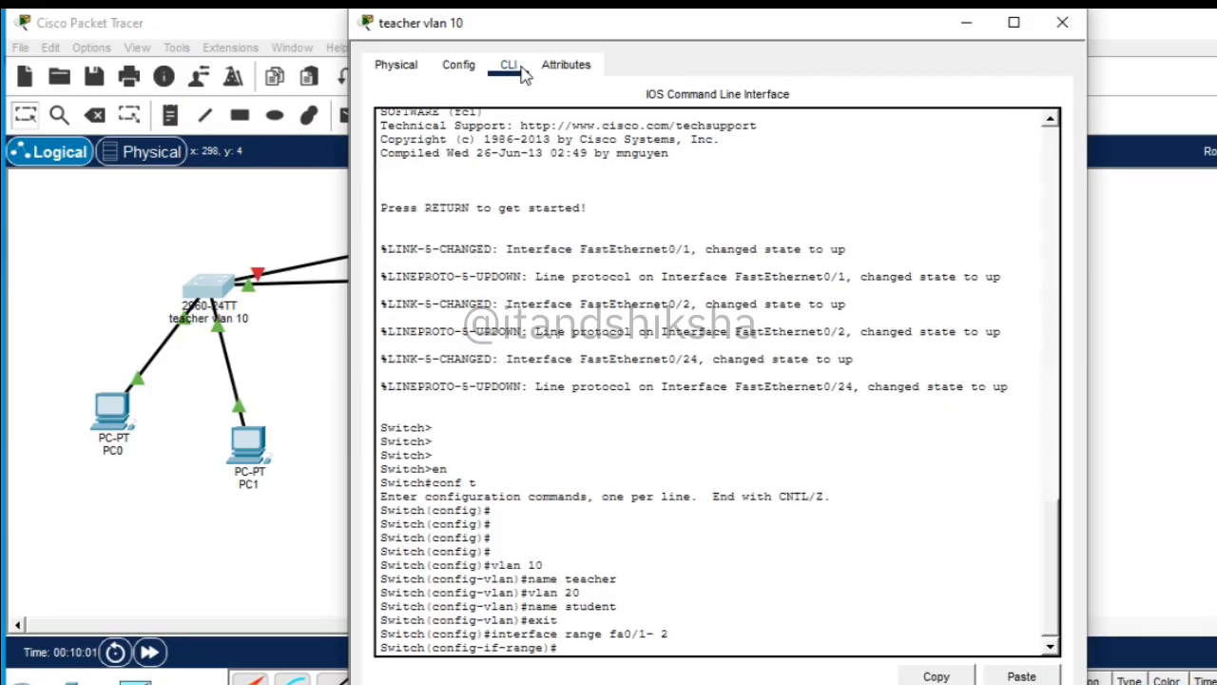
{"action": "type", "text": "switchport mode "}
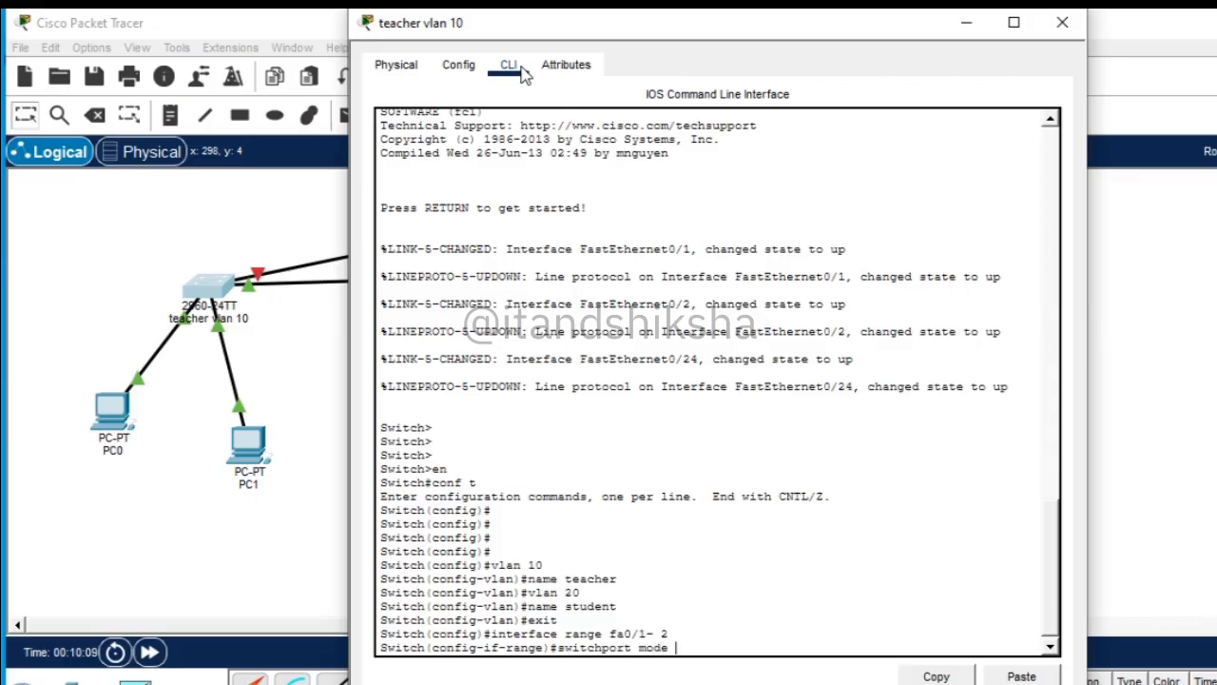
{"action": "type", "text": "access"}
{"action": "key", "text": "Return"}
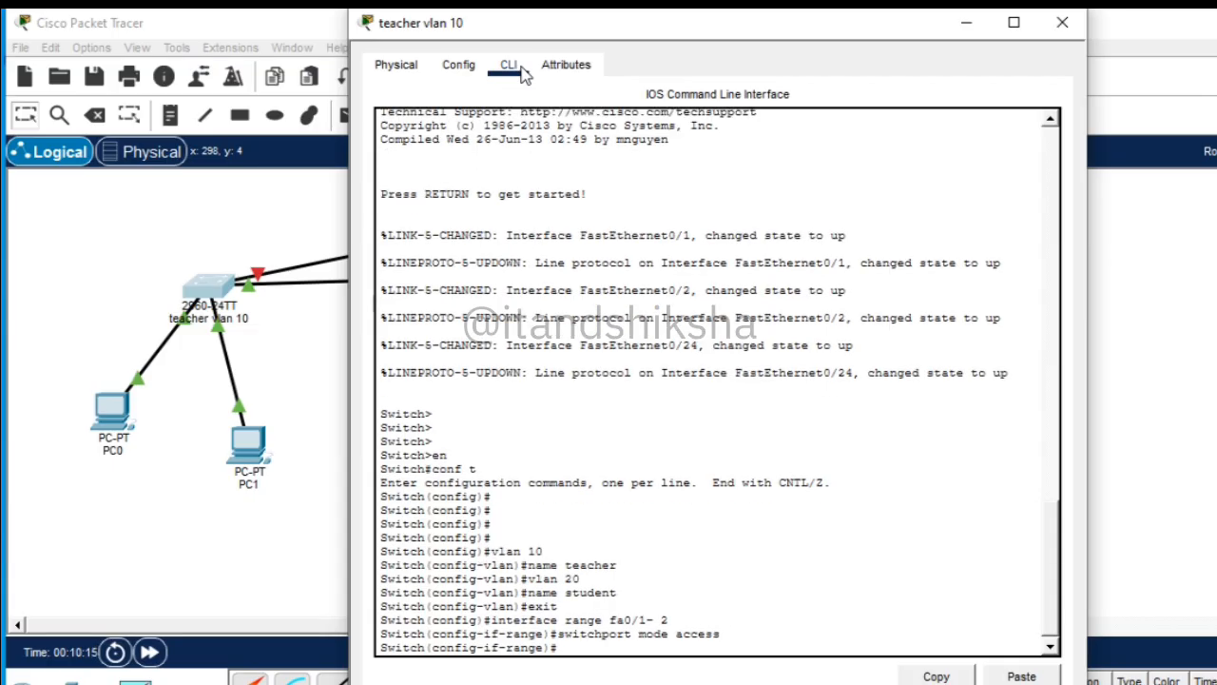
Step: Assign the selected access ports to VLAN 10 with switchport access vlan 10 and exit interface range configuration
{"action": "type", "text": "switchport access"}
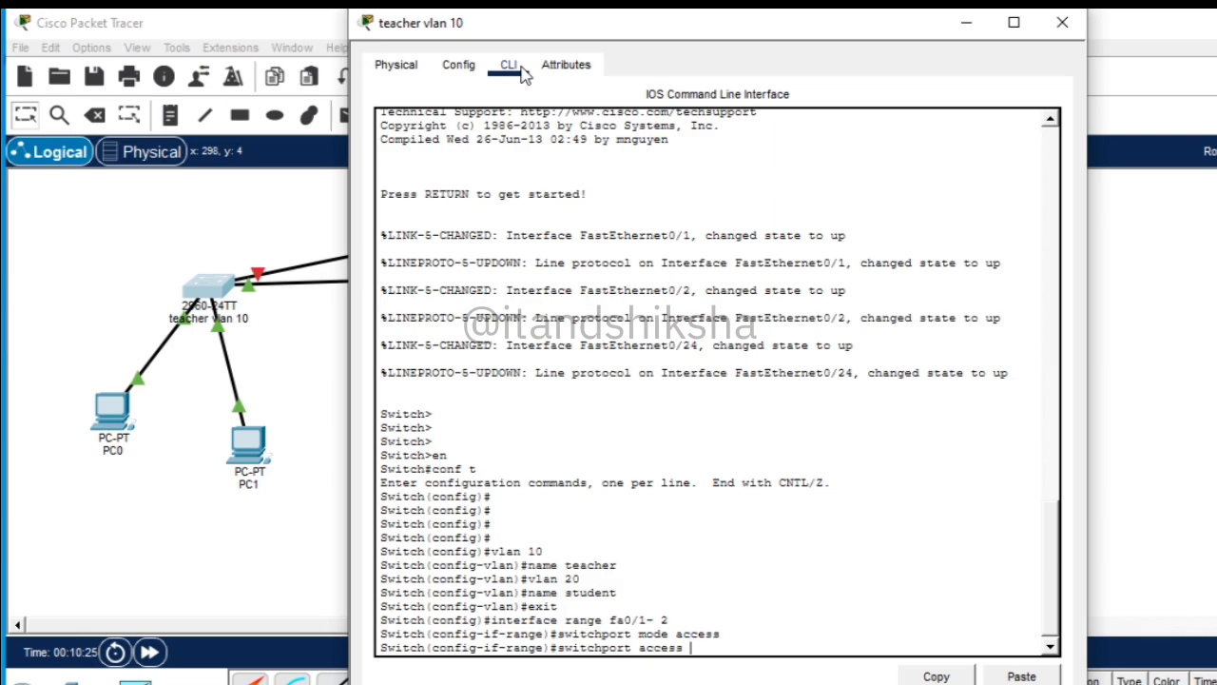
{"action": "type", "text": " vlan 10"}
{"action": "key", "text": "Return"}
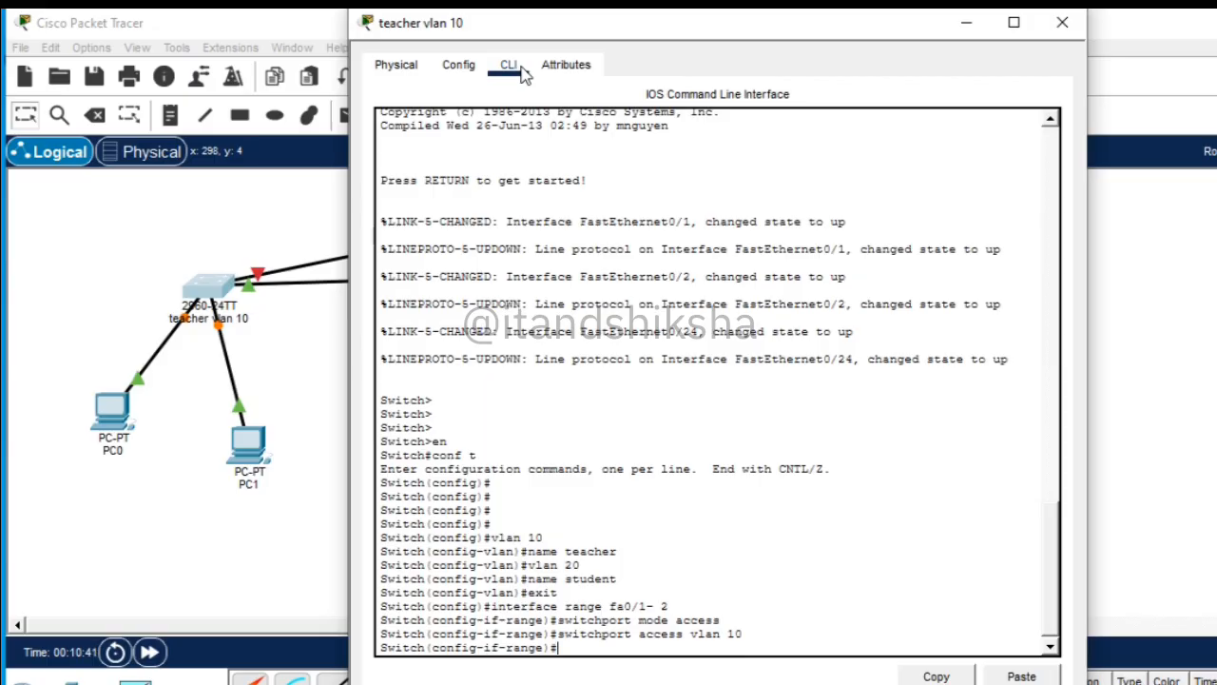
{"action": "type", "text": "exit"}
{"action": "key", "text": "Return"}
{"action": "key", "text": "Return"}
{"action": "key", "text": "Return"}
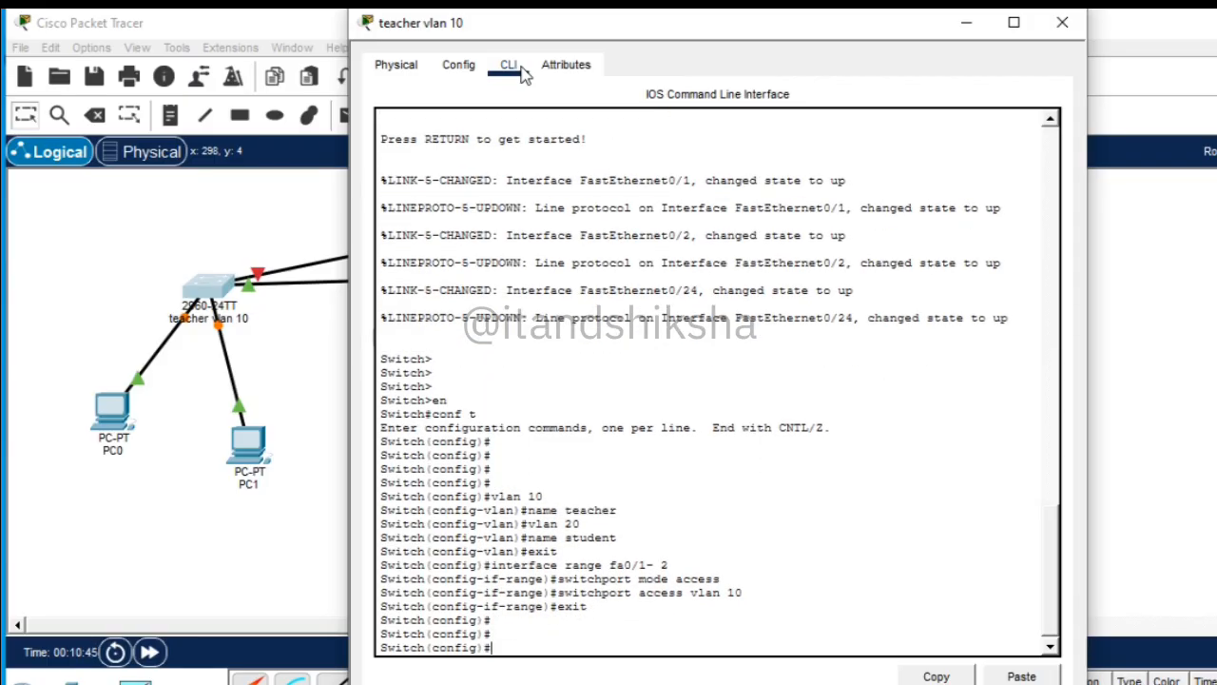
Step: Configure interface fa0/5 on the teacher vlan 10 switch with switchport mode trunk and exit interface configuration
{"action": "type", "text": "interface fa0/"}
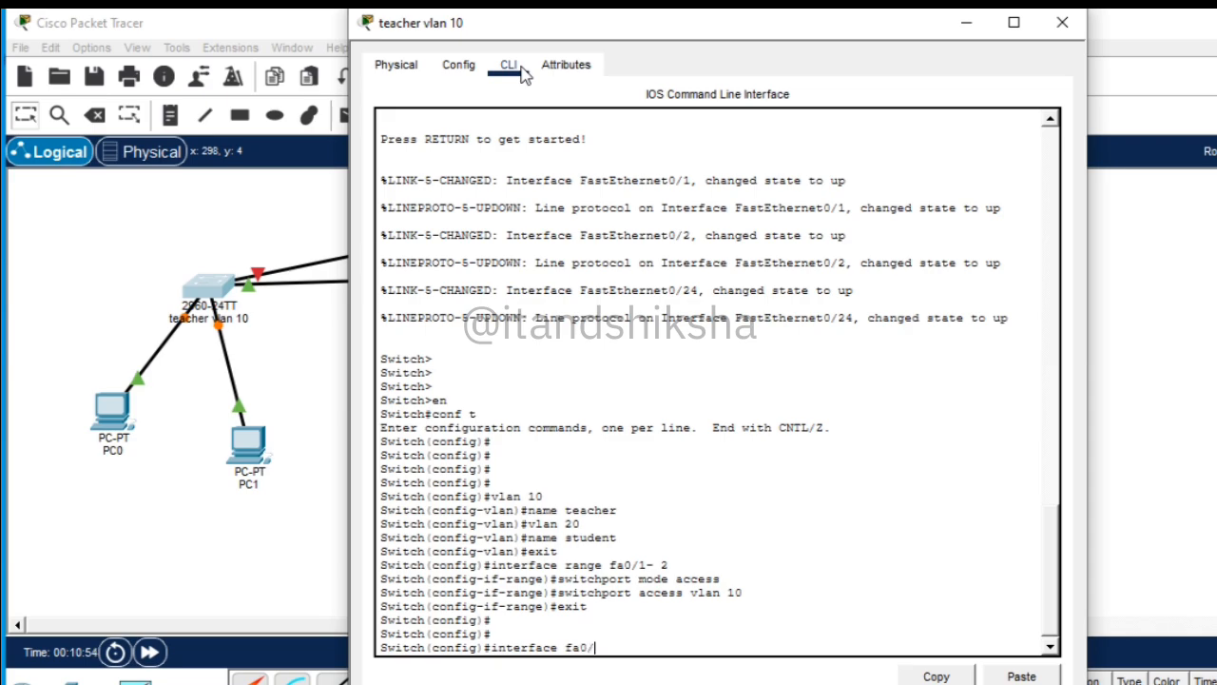
{"action": "type", "text": "5"}
{"action": "key", "text": "Return"}
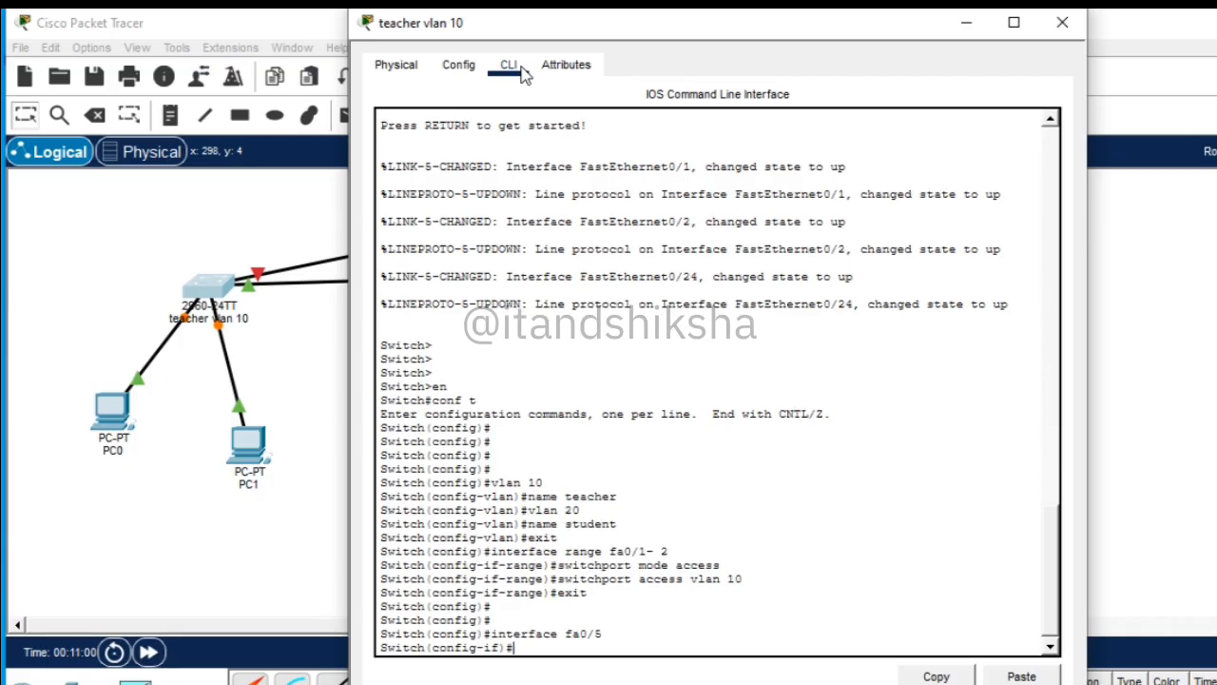
{"action": "type", "text": "switchport mo"}
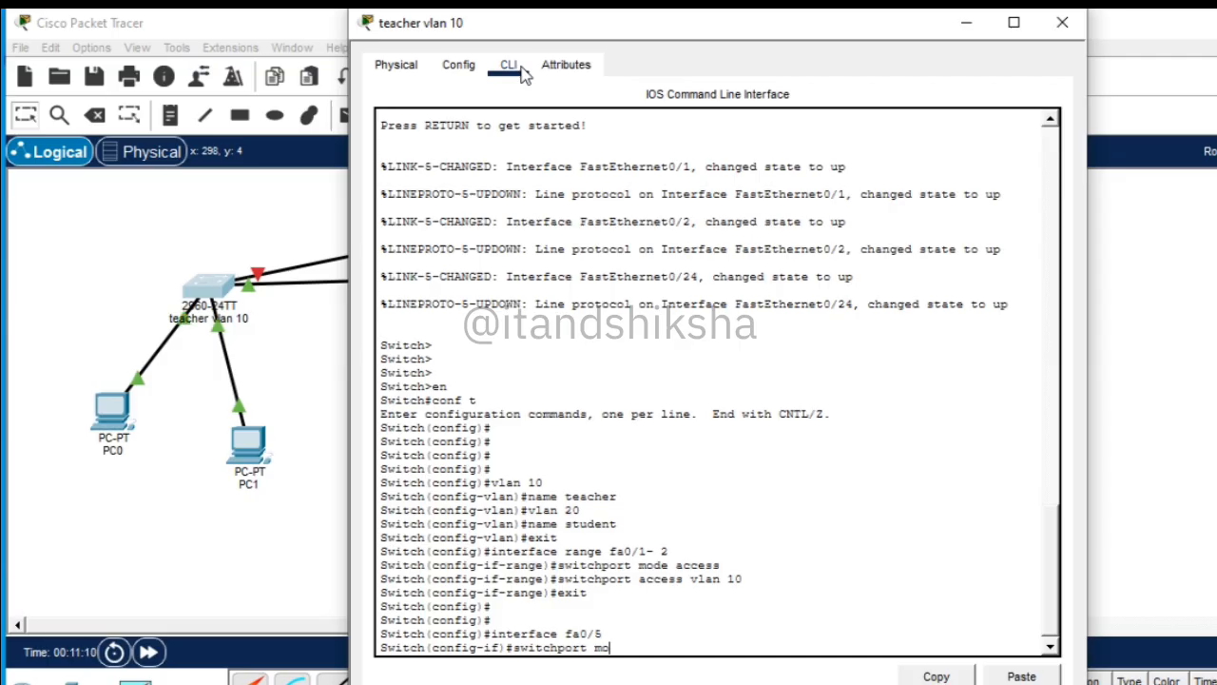
{"action": "type", "text": "de trunk"}
{"action": "key", "text": "Return"}
{"action": "type", "text": "e"}
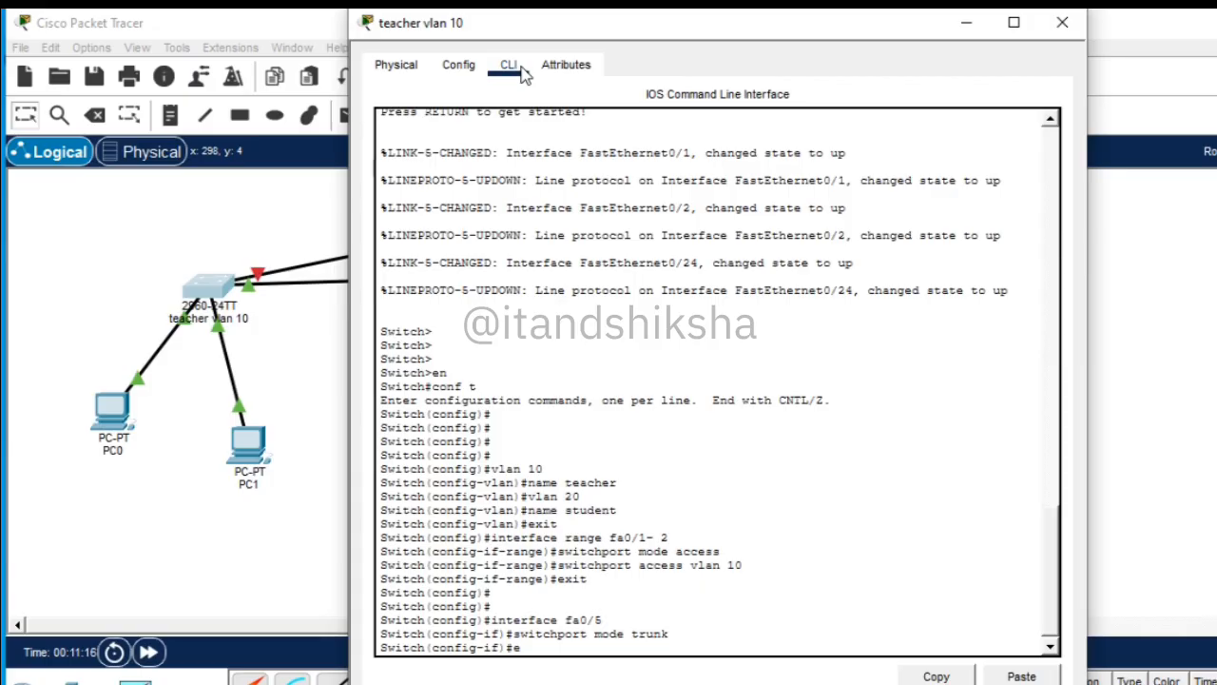
{"action": "type", "text": "xit"}
{"action": "key", "text": "Return"}
{"action": "key", "text": "Return"}
{"action": "key", "text": "Return"}
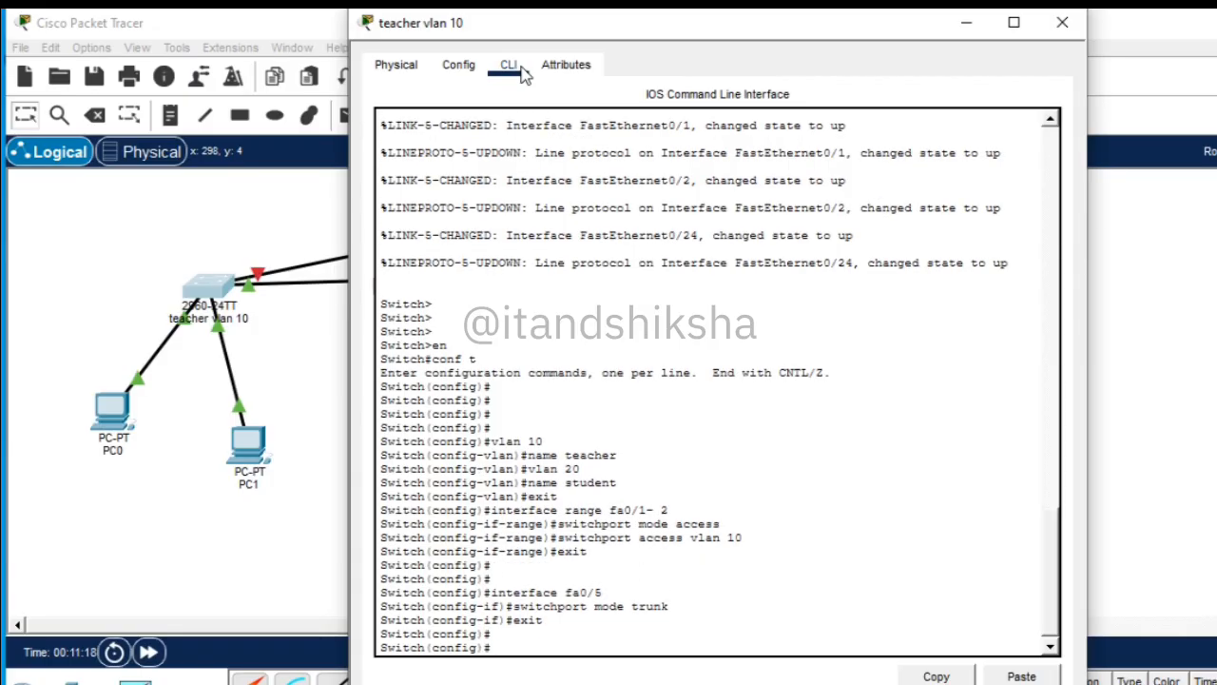
Step: Configure interface fa0/24 on the teacher vlan 10 switch with switchport mode trunk
{"action": "type", "text": "int"}
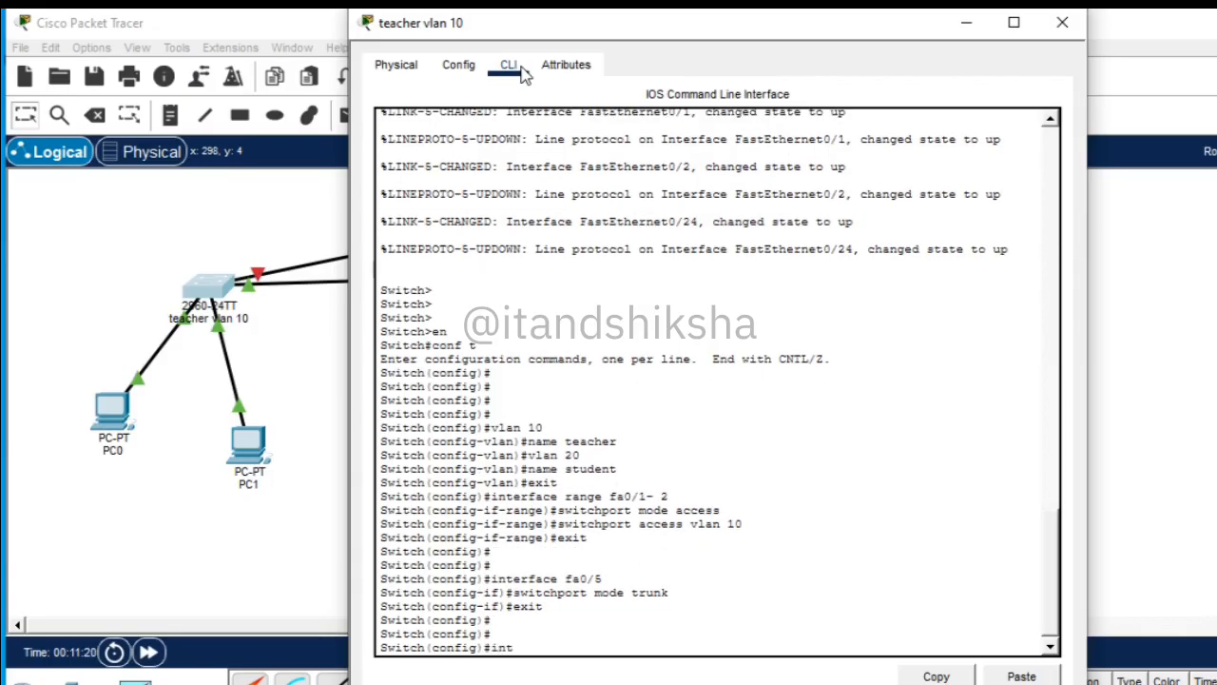
{"action": "type", "text": "erface fa0/24"}
{"action": "key", "text": "Return"}
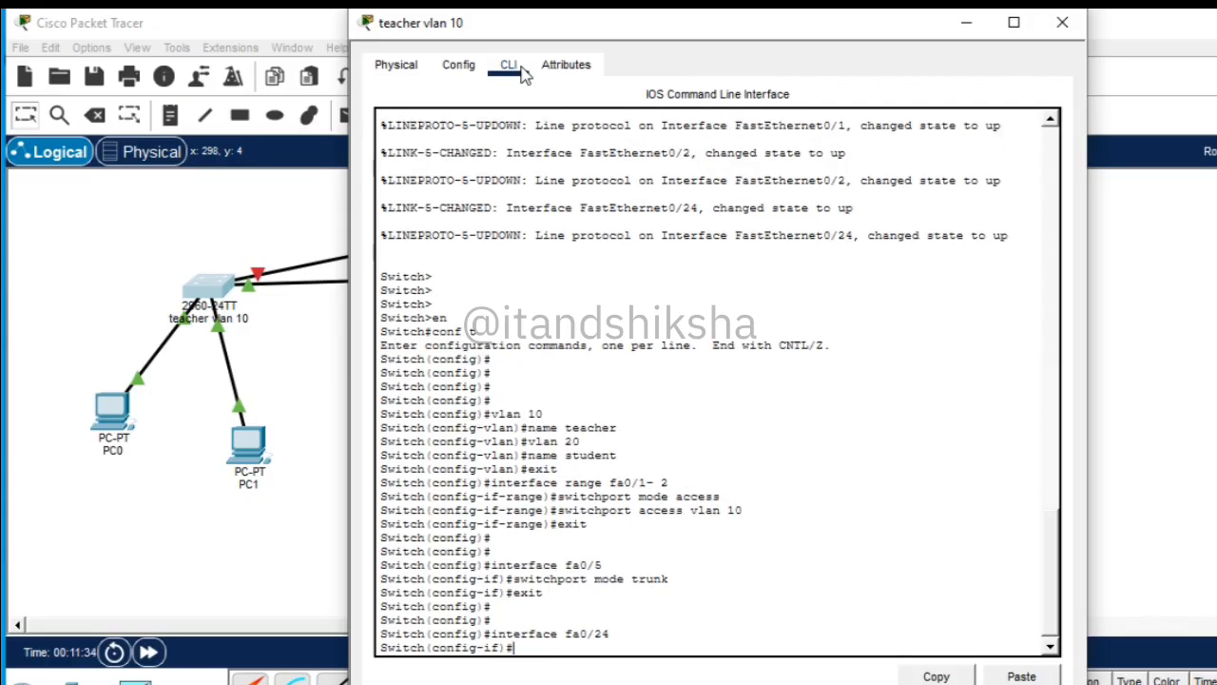
{"action": "type", "text": "switchport mode t"}
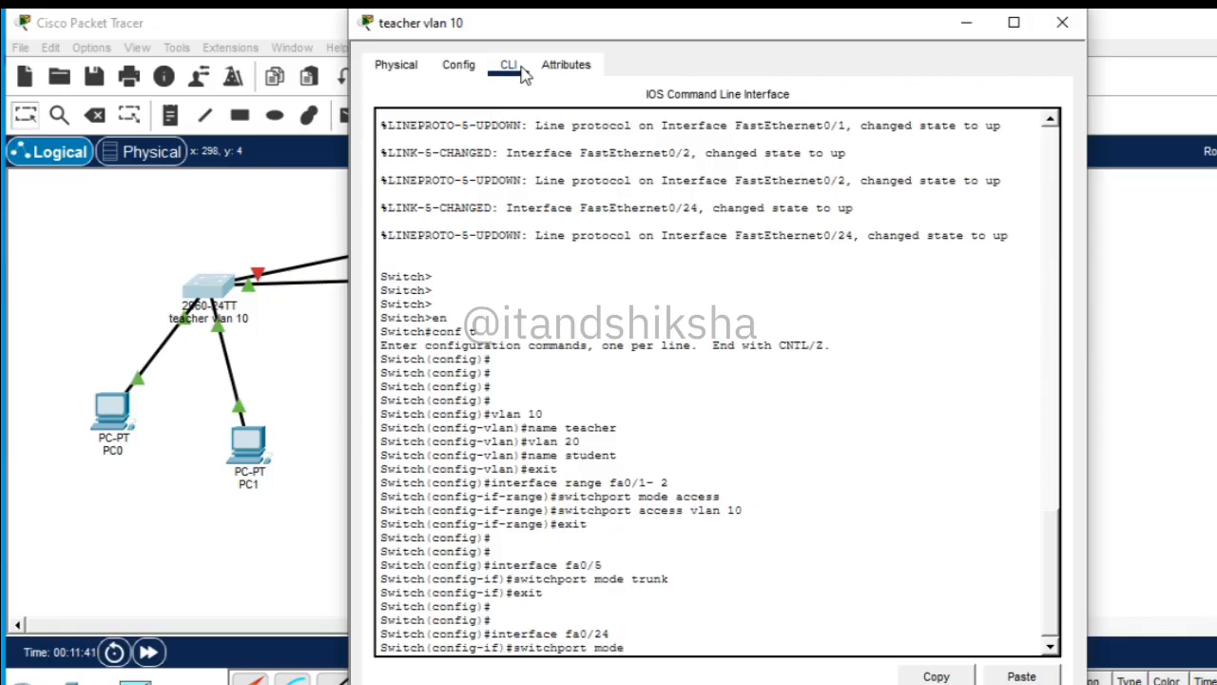
{"action": "type", "text": "unk"}
{"action": "key", "text": "Return"}
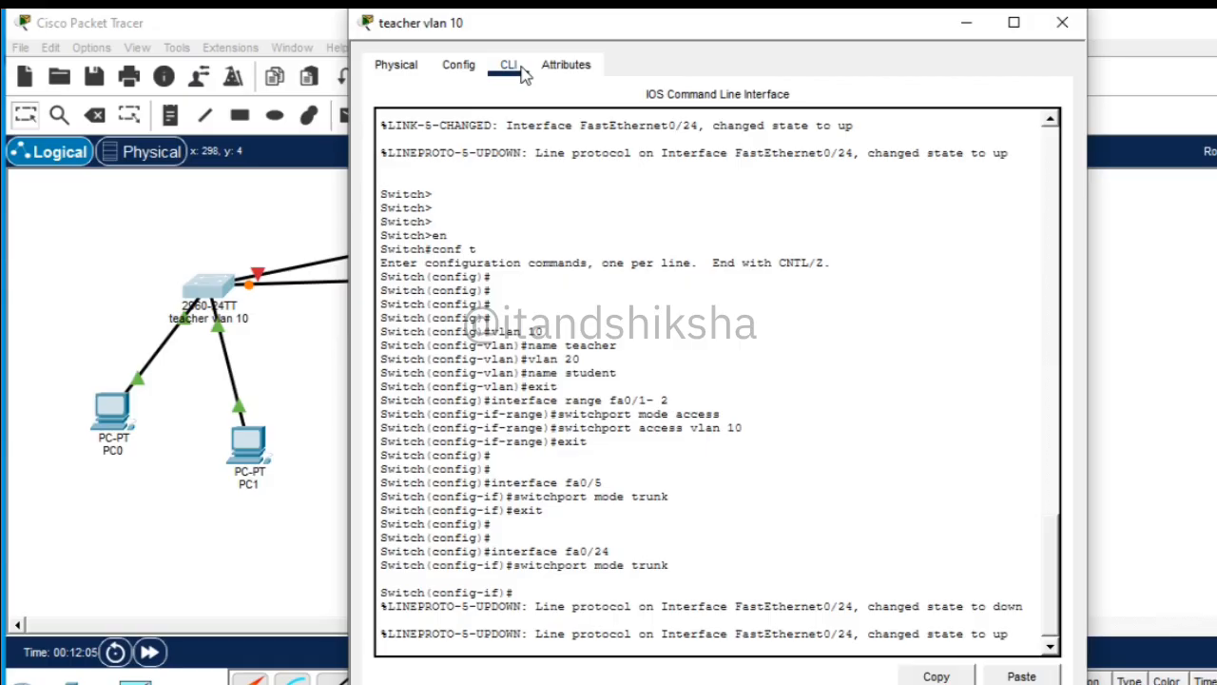
{"action": "key", "text": "Return"}
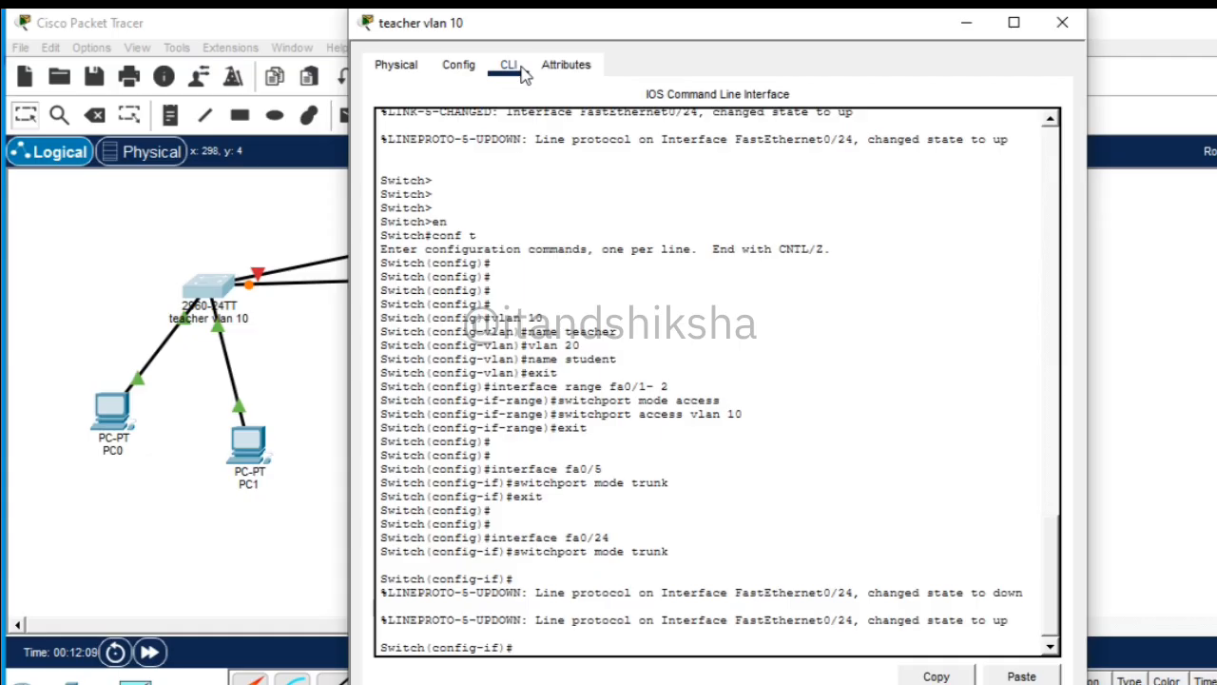
Step: Reapply switchport mode trunk to interface fa0/24, exit to global configuration mode and close the teacher vlan 10 switch window
{"action": "type", "text": "inter"}
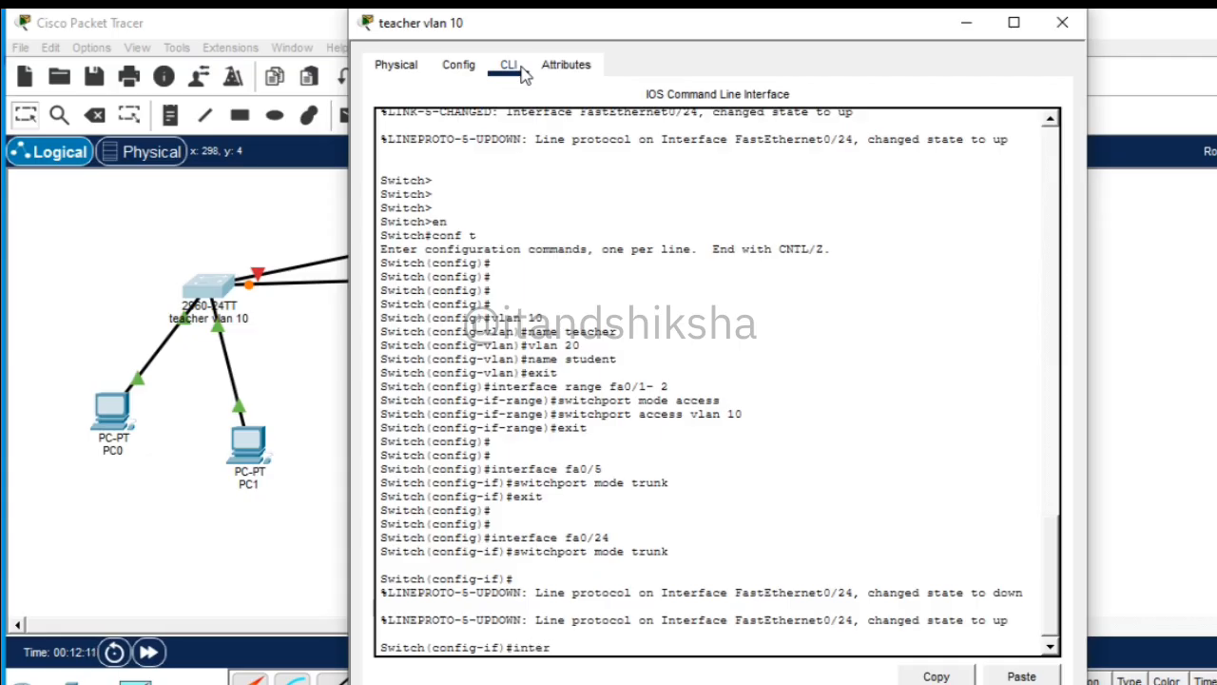
{"action": "type", "text": "face"}
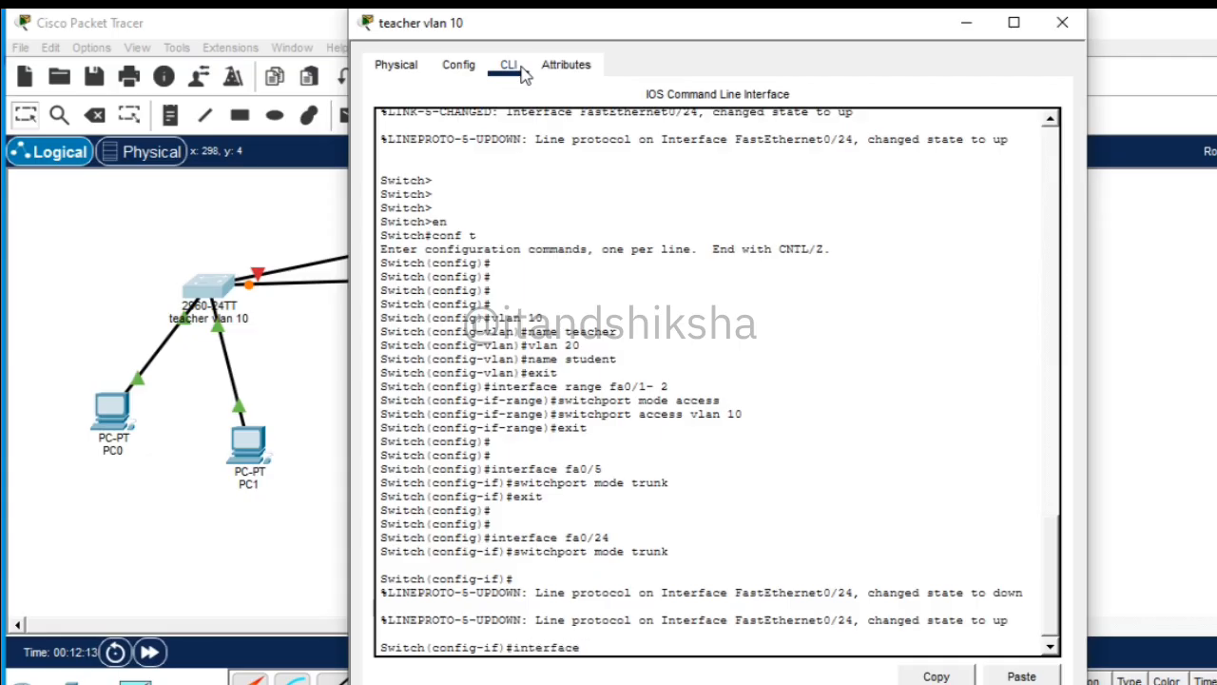
{"action": "type", "text": " fa0/24"}
{"action": "key", "text": "Return"}
{"action": "type", "text": "s"}
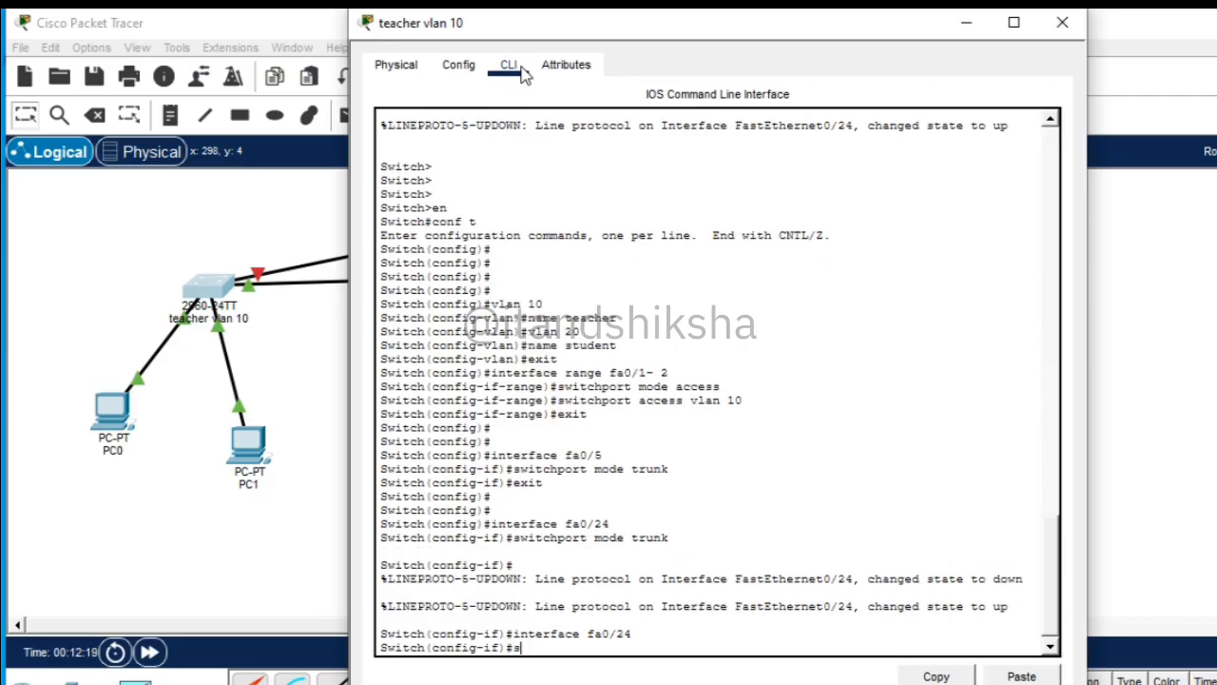
{"action": "type", "text": "witchport mode trunk"}
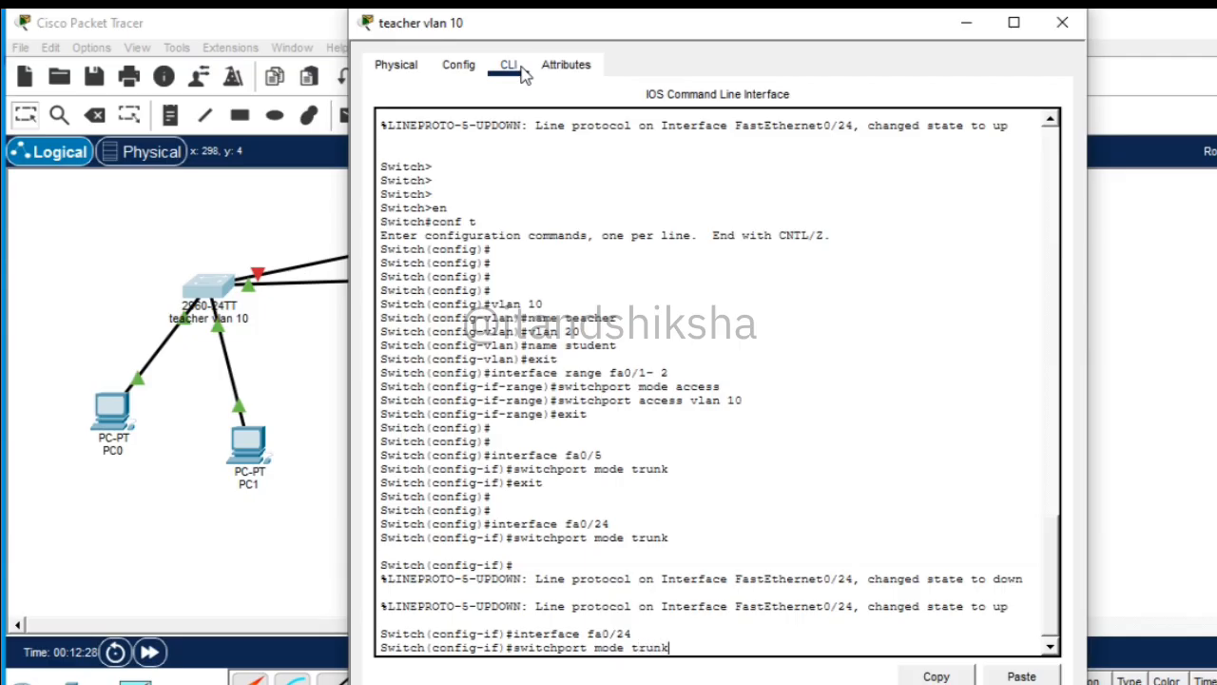
{"action": "key", "text": "Return"}
{"action": "type", "text": "exit"}
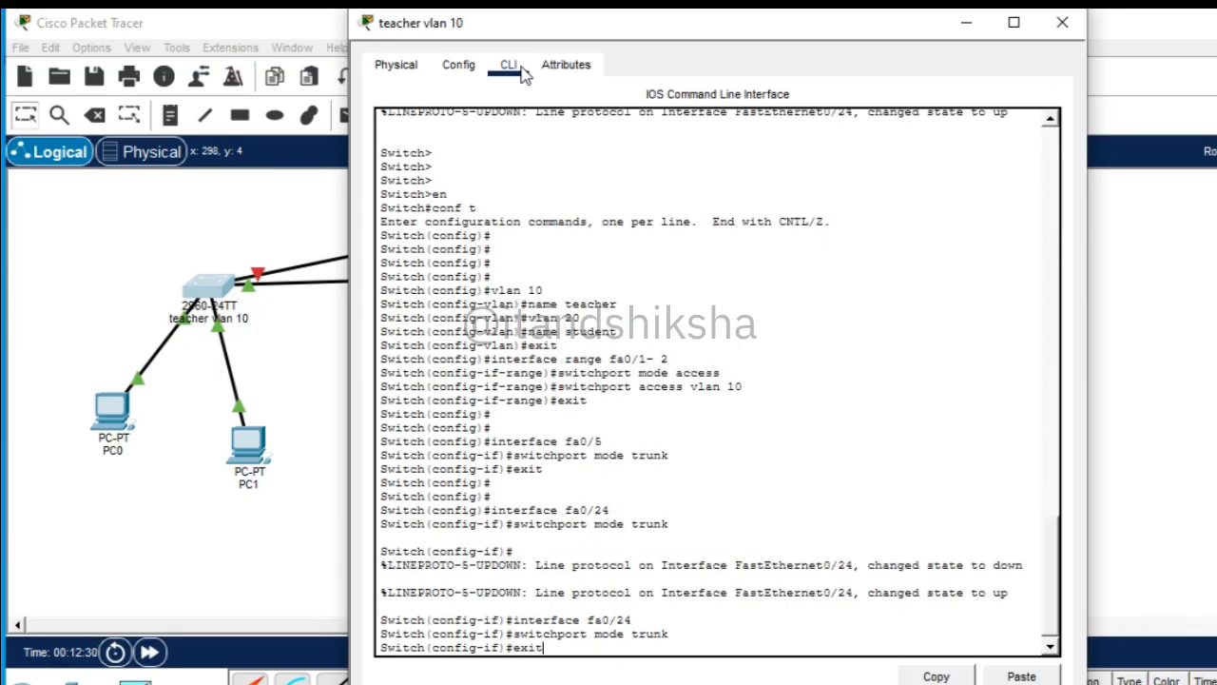
{"action": "key", "text": "Return"}
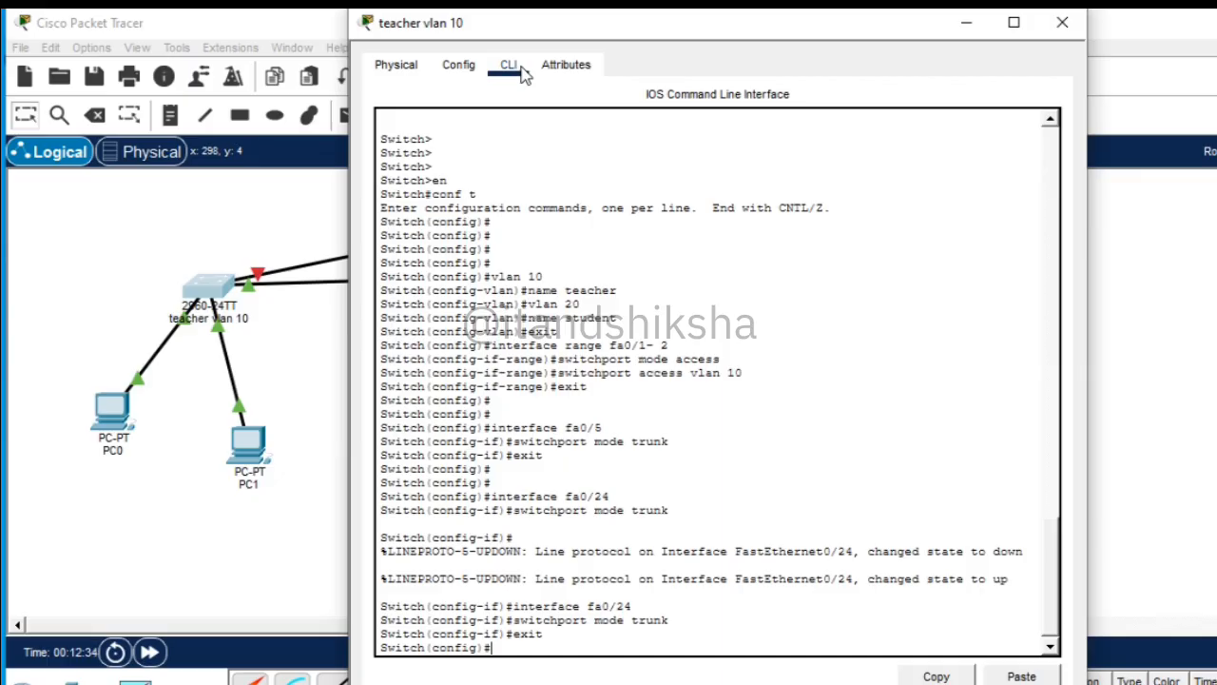
{"action": "left_click", "coordinate": [1064, 24]}
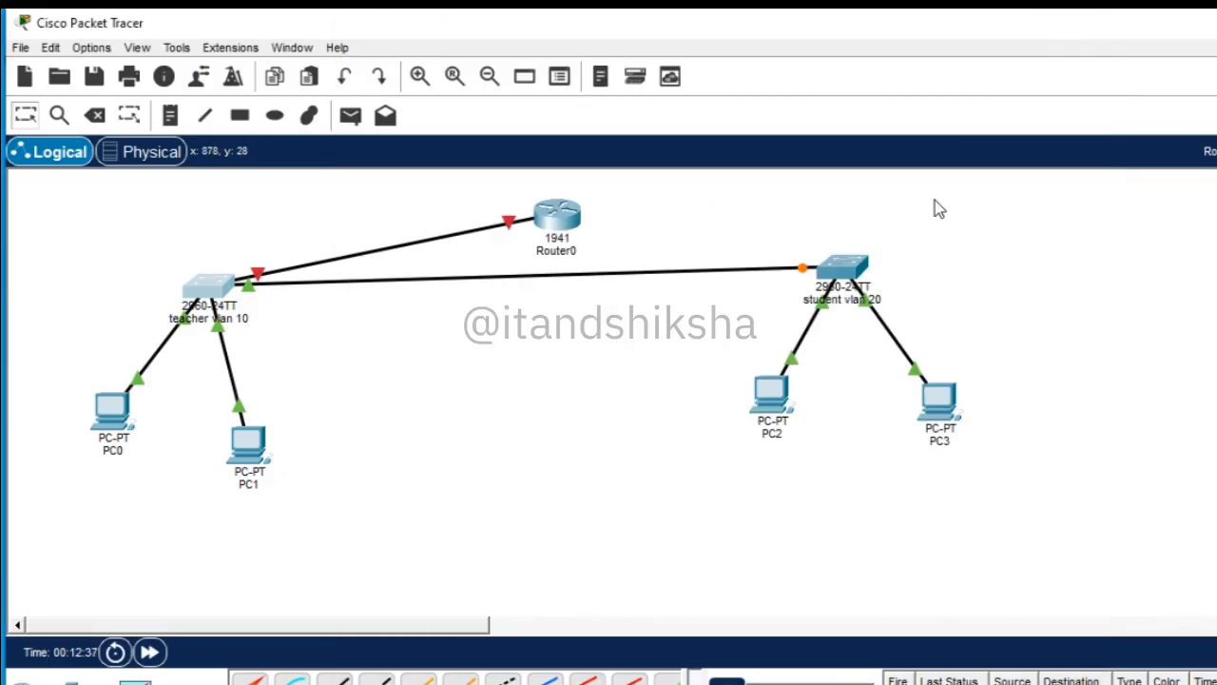
Step: Open the command-line interface of the student vlan 20 switch and enter global configuration mode with en and conf t
{"action": "left_click", "coordinate": [850, 273]}
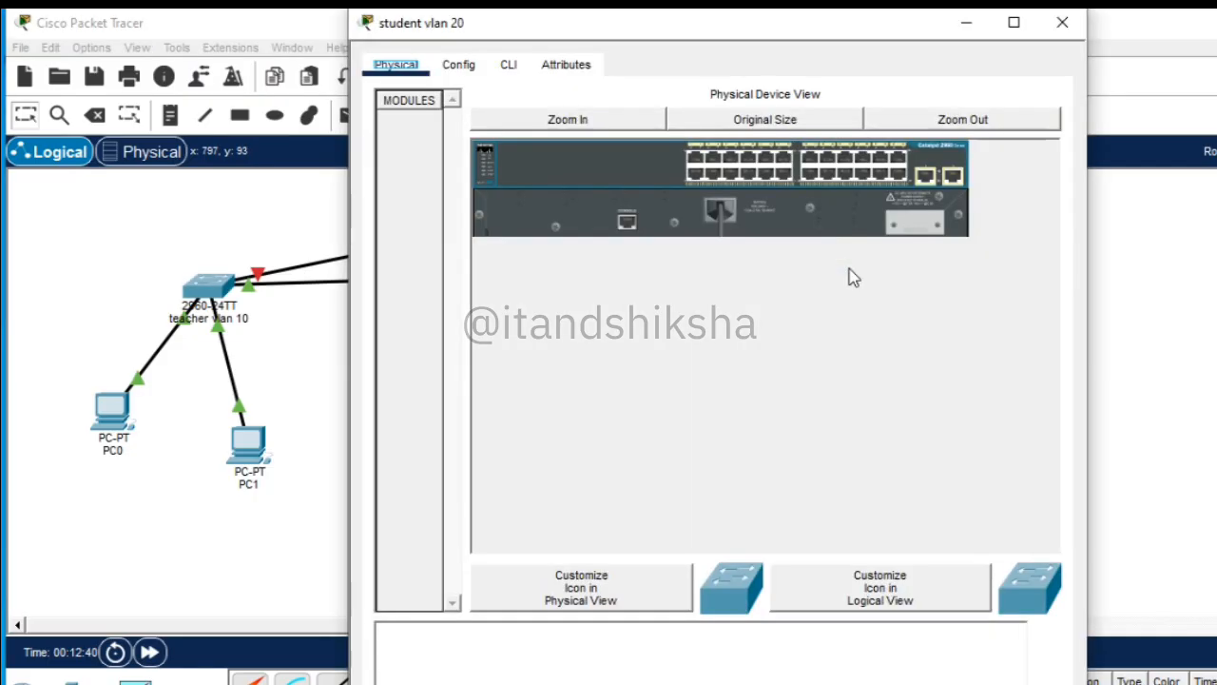
{"action": "left_click", "coordinate": [510, 67]}
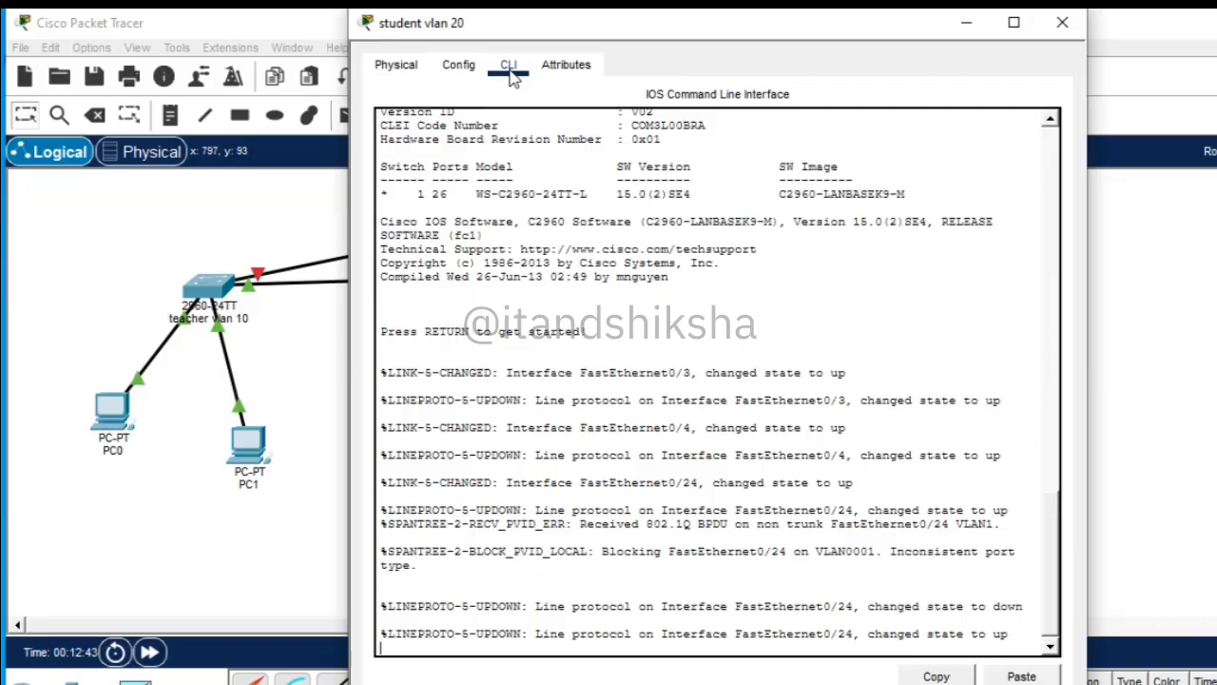
{"action": "key", "text": "Return"}
{"action": "key", "text": "Return"}
{"action": "type", "text": "e"}
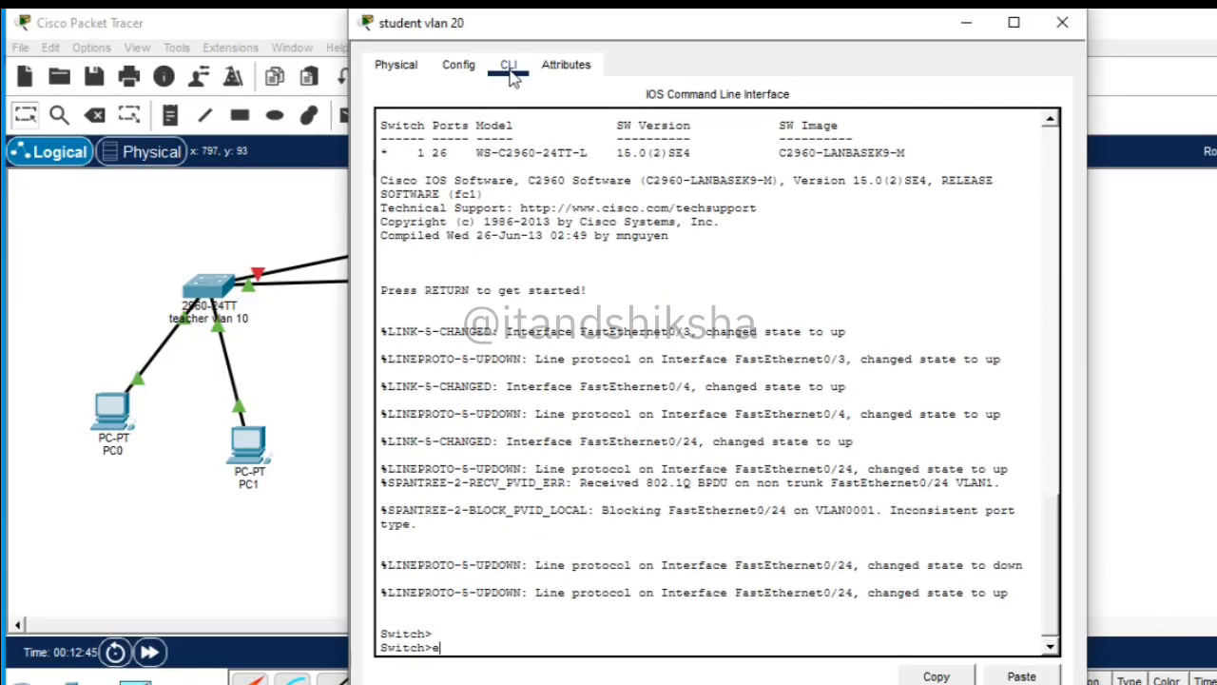
{"action": "type", "text": "n"}
{"action": "key", "text": "Return"}
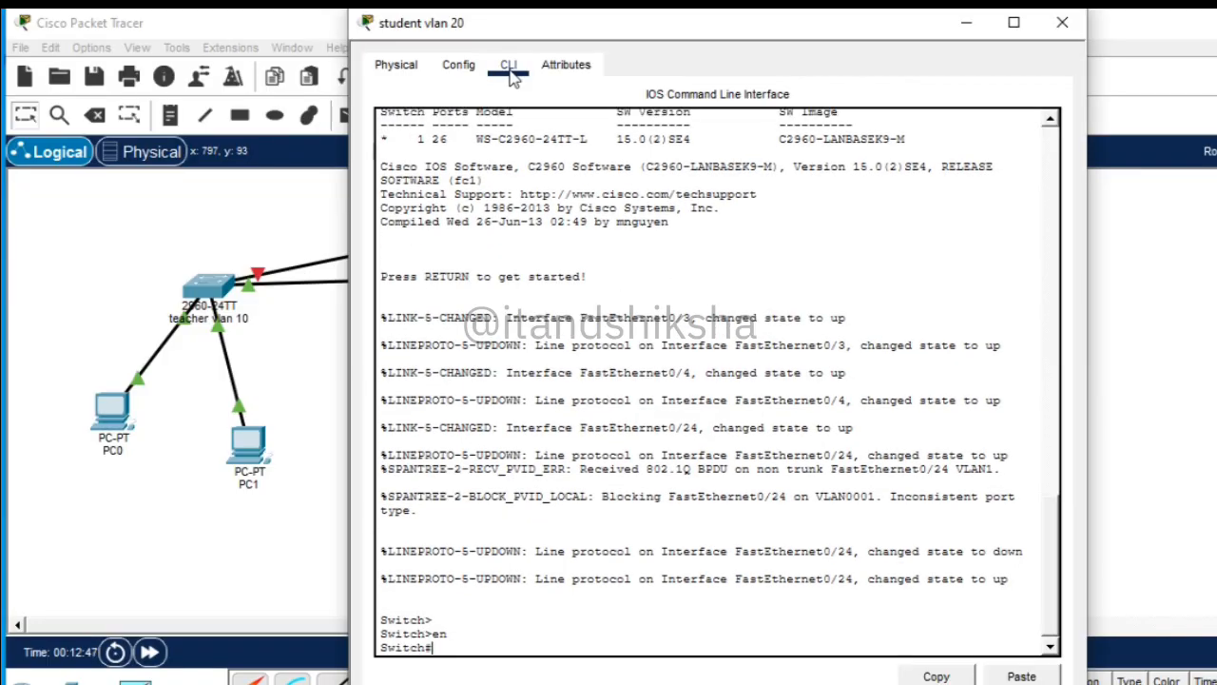
{"action": "type", "text": "conf t"}
{"action": "key", "text": "Return"}
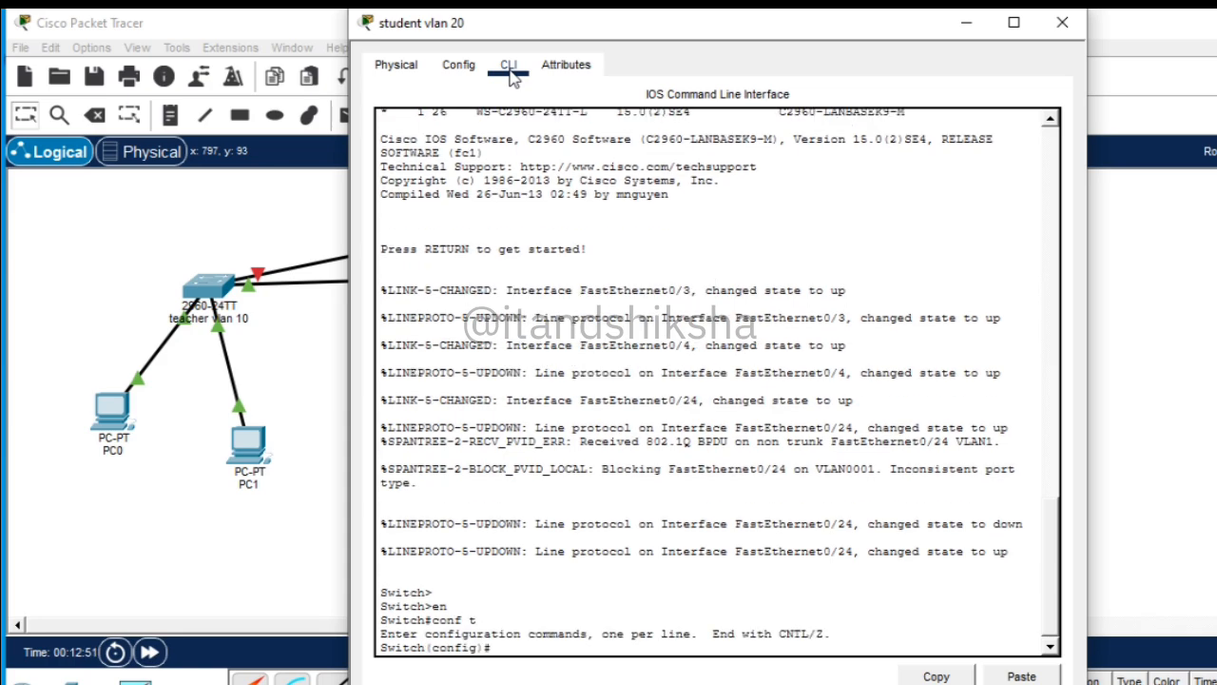
{"action": "key", "text": "Return"}
{"action": "key", "text": "Return"}
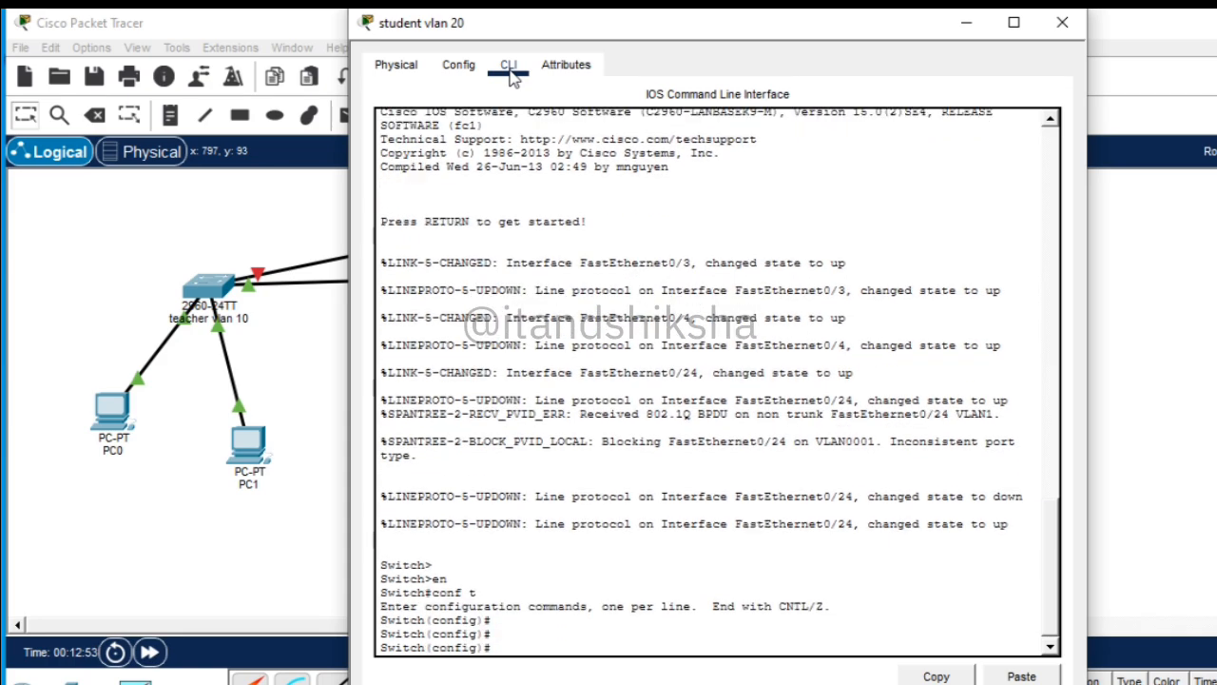
Step: Create VLAN 20 on the student vlan 20 switch, name it student, and exit VLAN configuration mode
{"action": "type", "text": "vlan 20"}
{"action": "key", "text": "Return"}
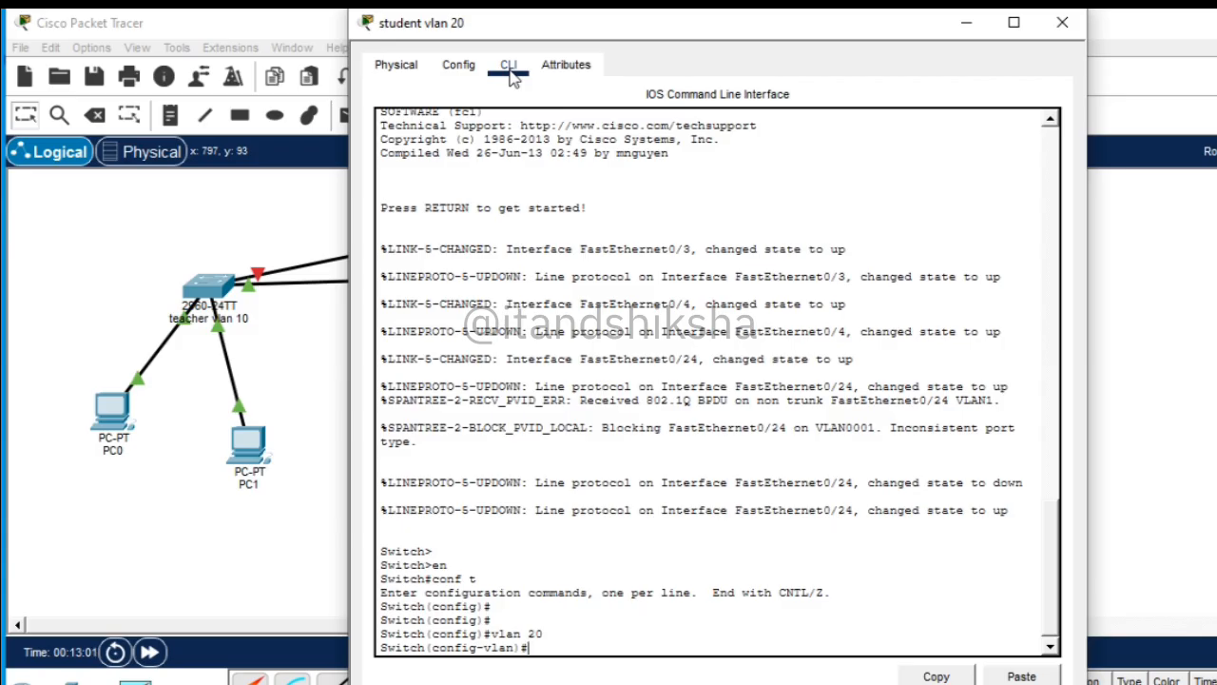
{"action": "type", "text": "name student"}
{"action": "key", "text": "Return"}
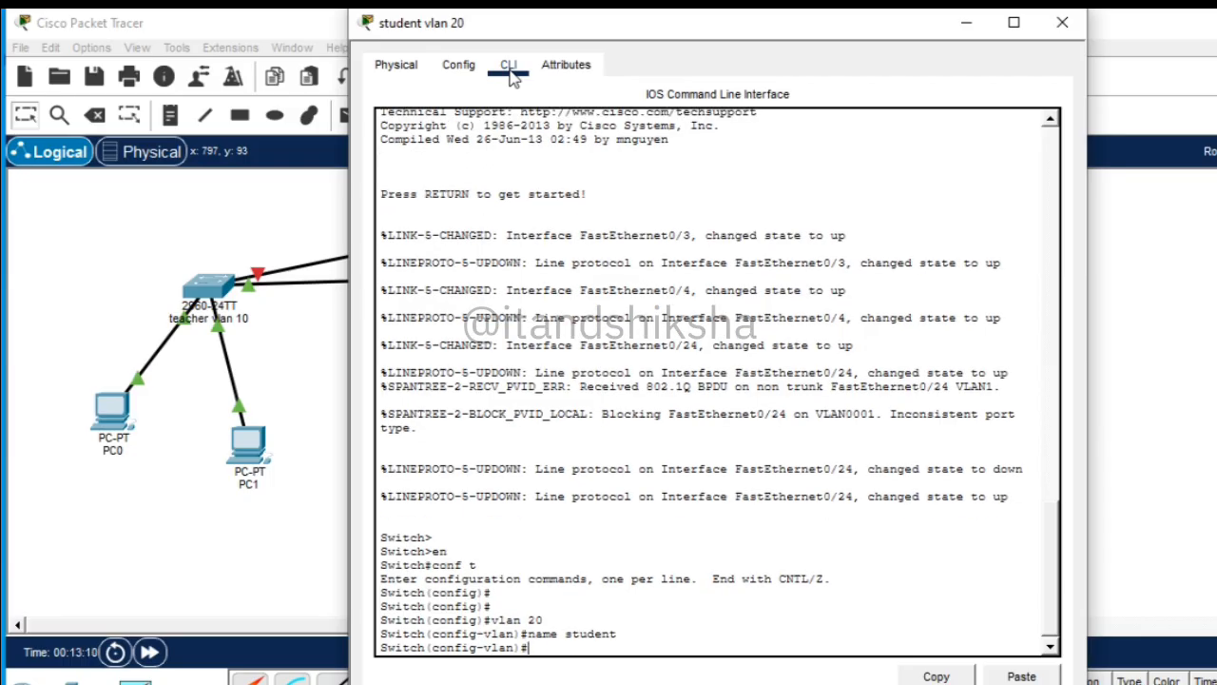
{"action": "type", "text": "exit"}
{"action": "key", "text": "Return"}
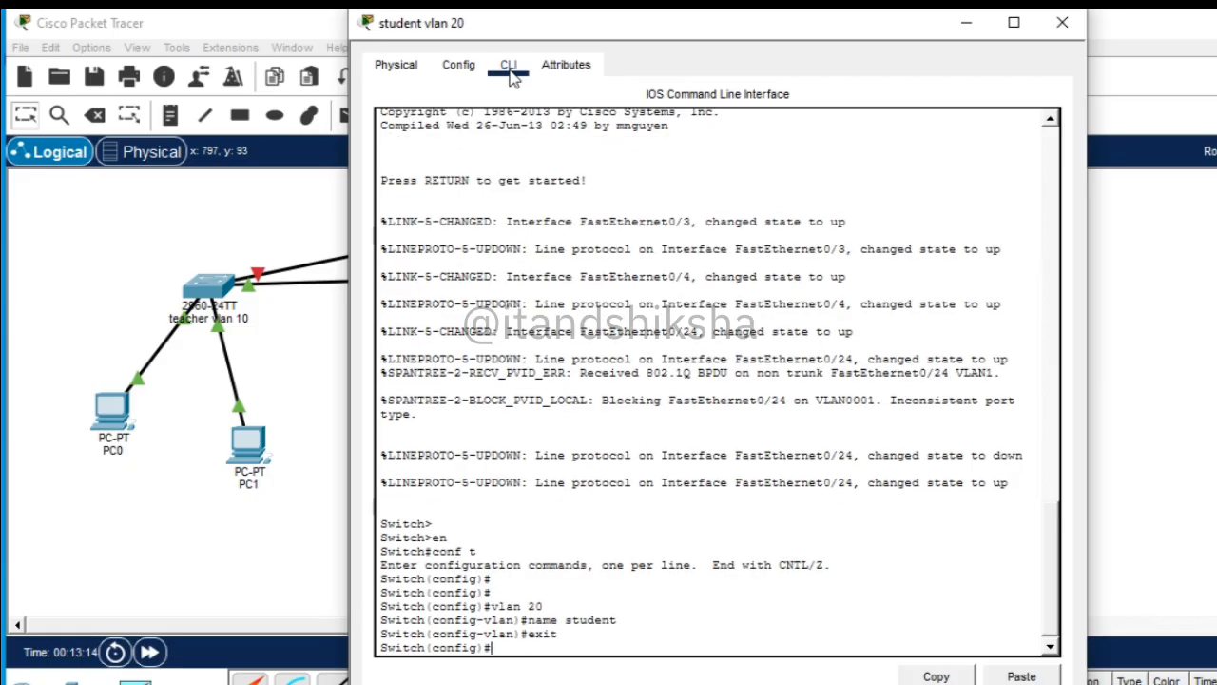
Step: Configure interface range fa0/3-4 on the student vlan 20 switch as access ports in VLAN 20 and exit the range configuration
{"action": "type", "text": "interface range "}
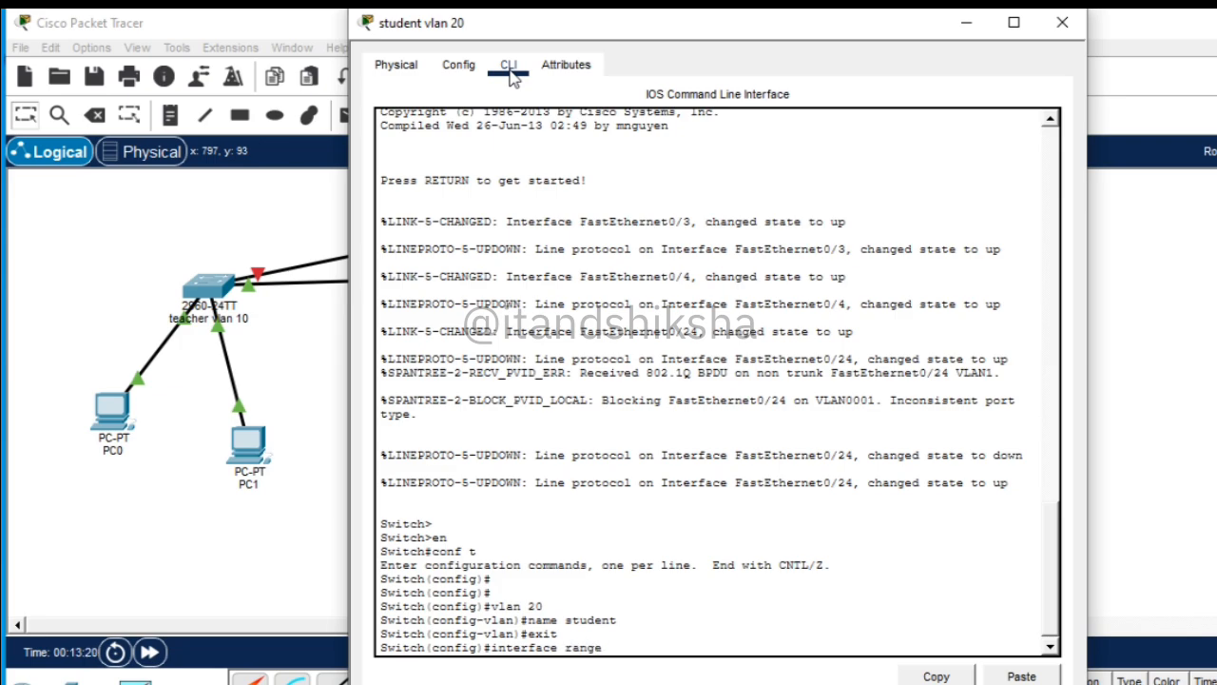
{"action": "type", "text": "fa0/3- 4"}
{"action": "key", "text": "Return"}
{"action": "type", "text": "switch"}
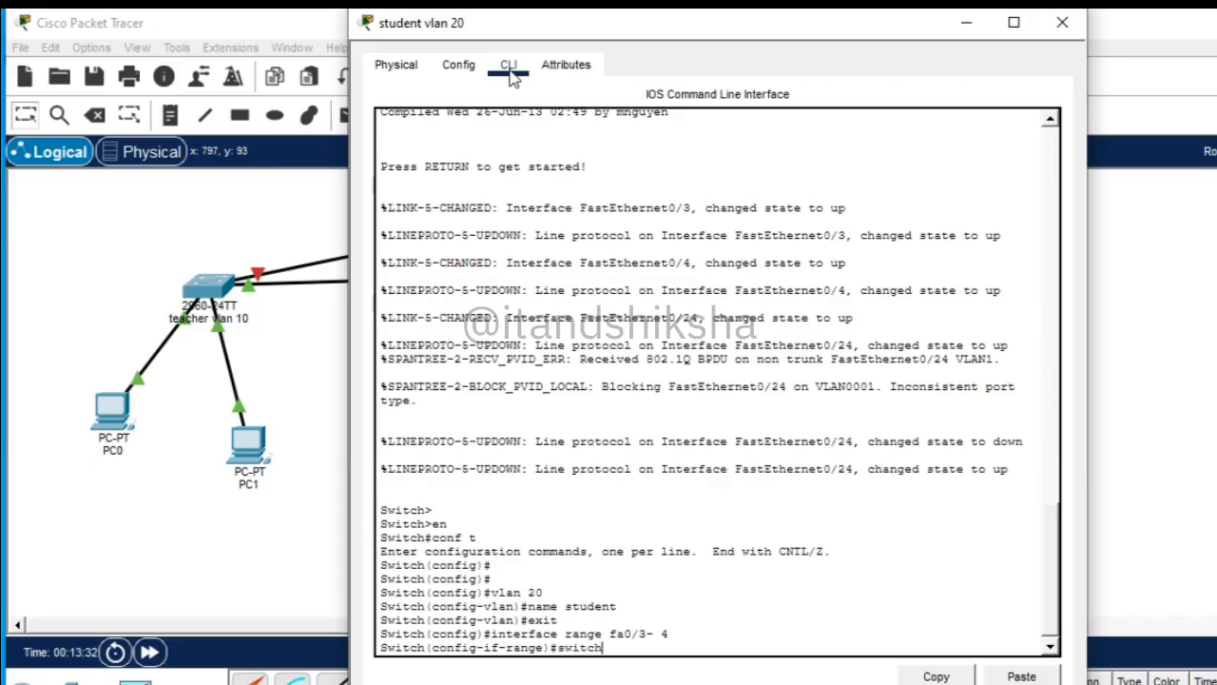
{"action": "type", "text": "port mode access"}
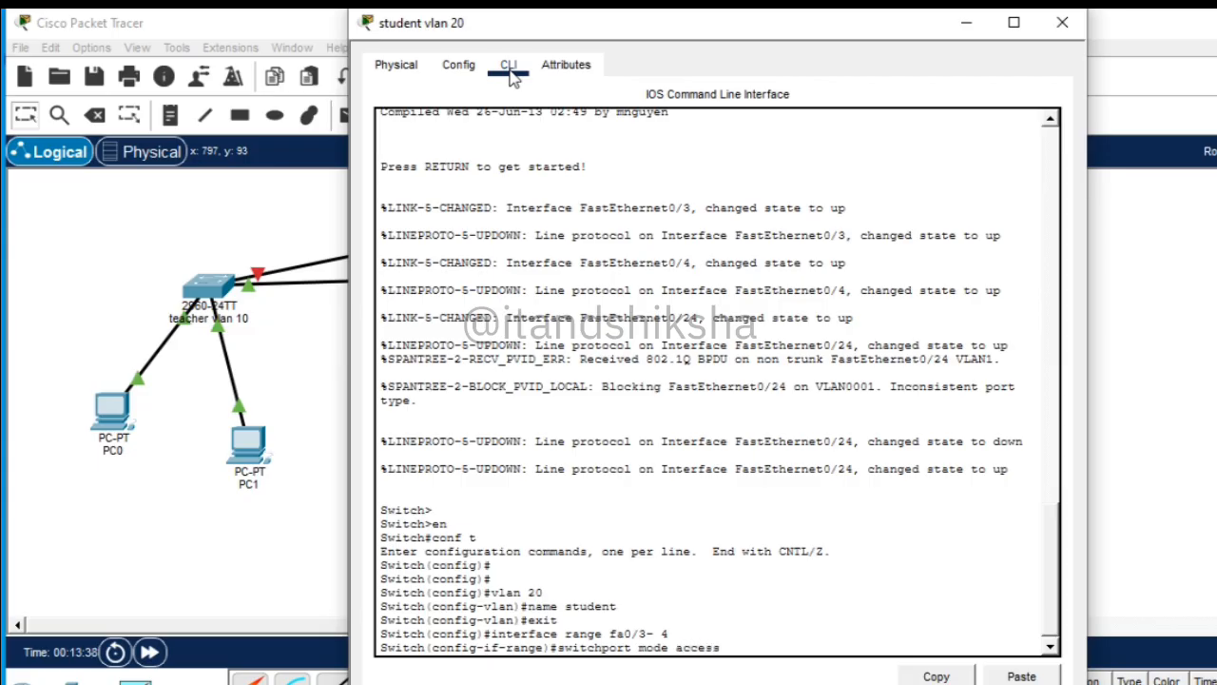
{"action": "key", "text": "Return"}
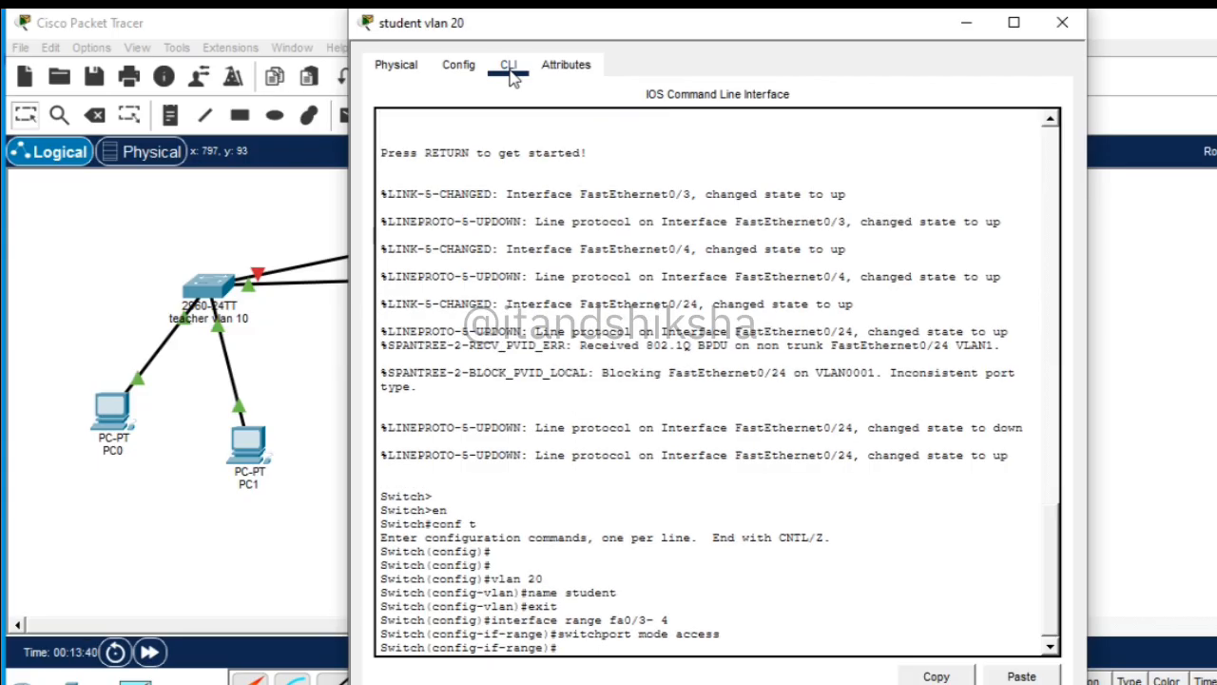
{"action": "type", "text": "switchport access "}
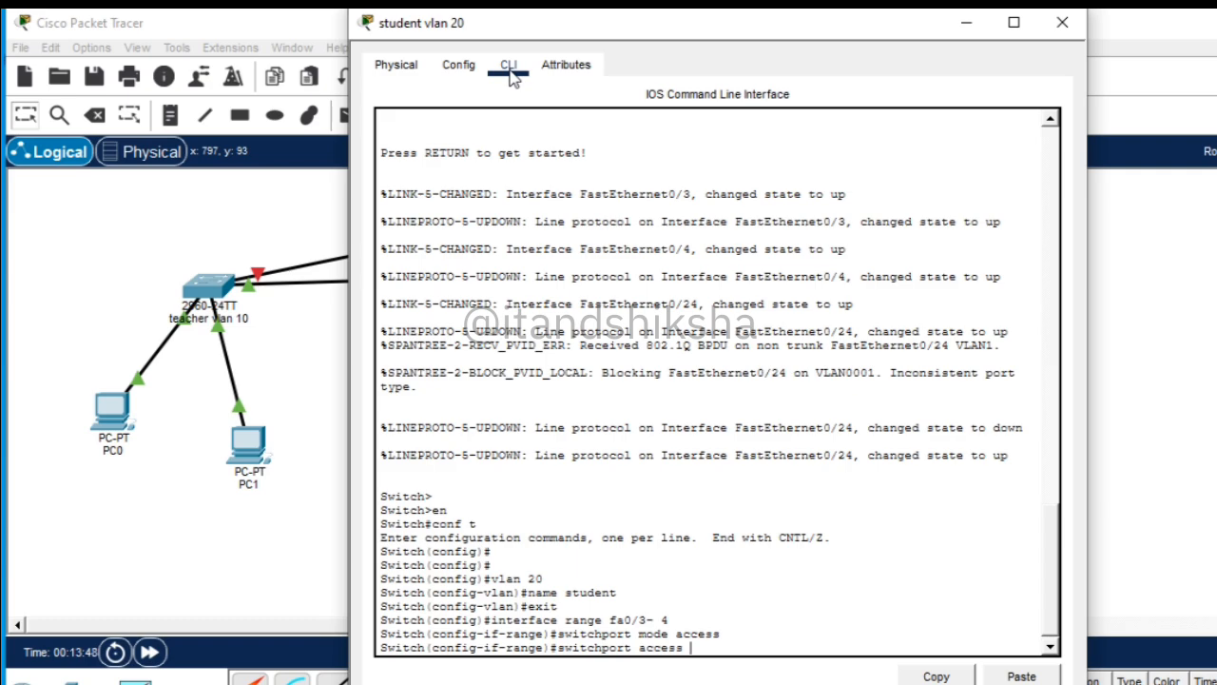
{"action": "type", "text": "vlan 20"}
{"action": "key", "text": "Return"}
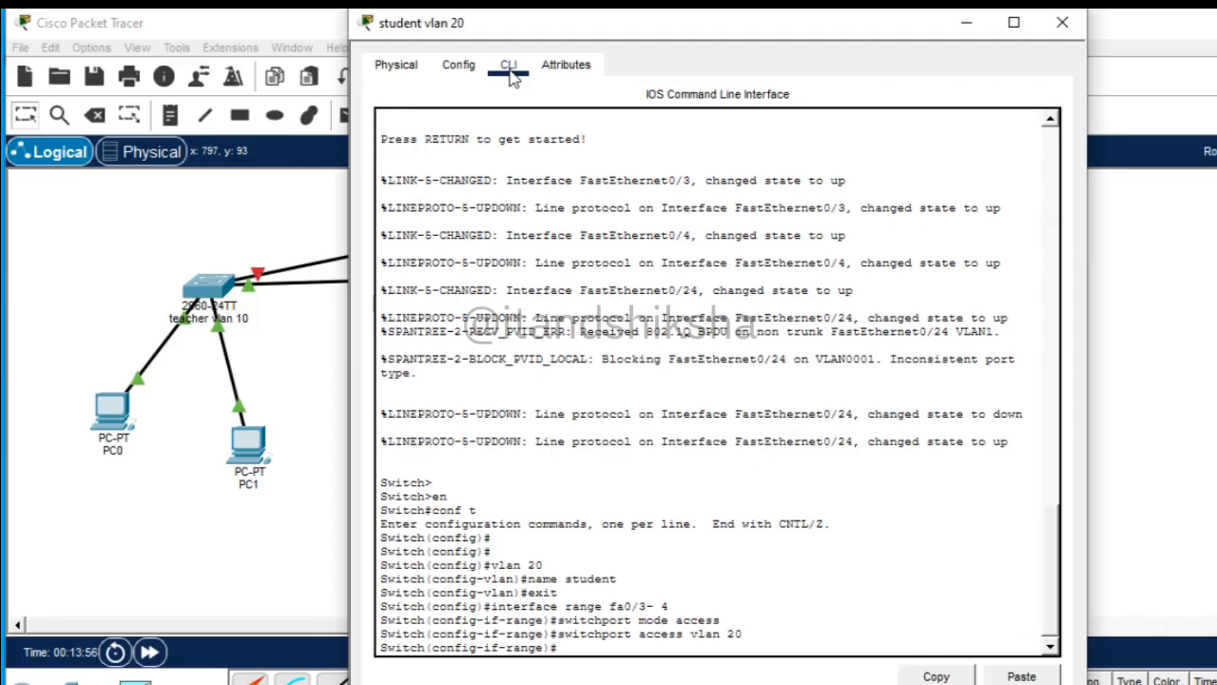
{"action": "type", "text": "exit"}
{"action": "key", "text": "Return"}
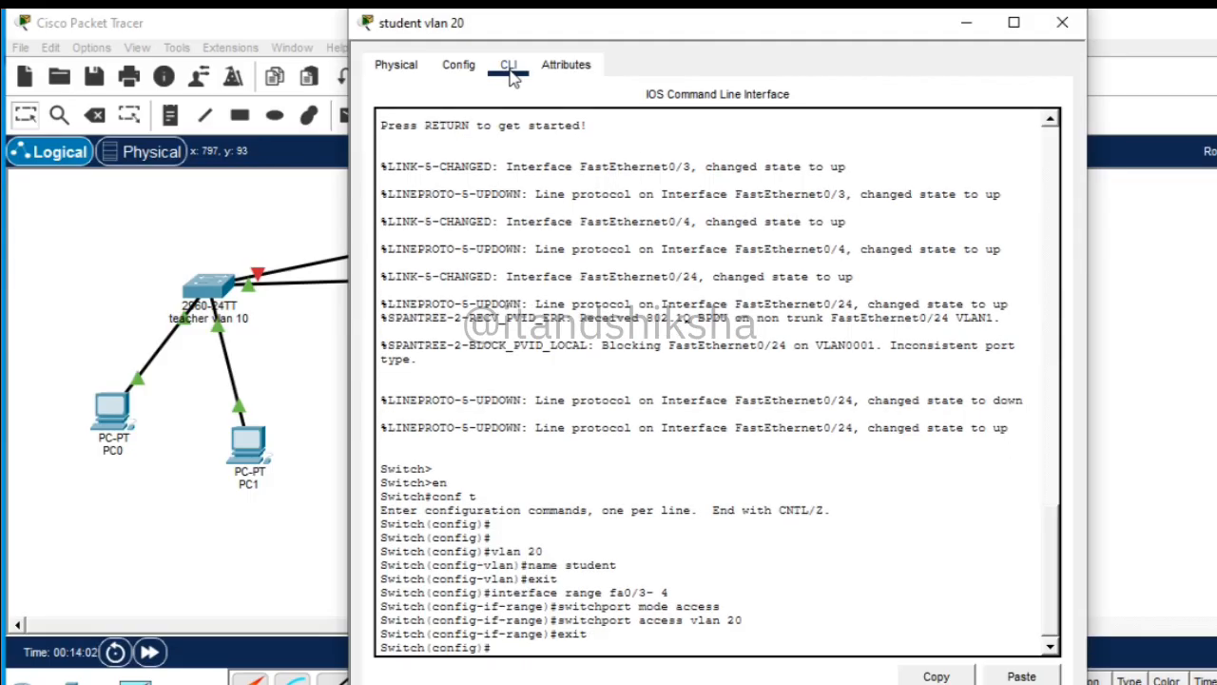
Step: Set interface fa0/24 on the student vlan 20 switch to switchport mode trunk, exit interface configuration and close the switch window
{"action": "type", "text": "interface ga0"}
{"action": "key", "text": "BackSpace"}
{"action": "key", "text": "BackSpace"}
{"action": "key", "text": "BackSpace"}
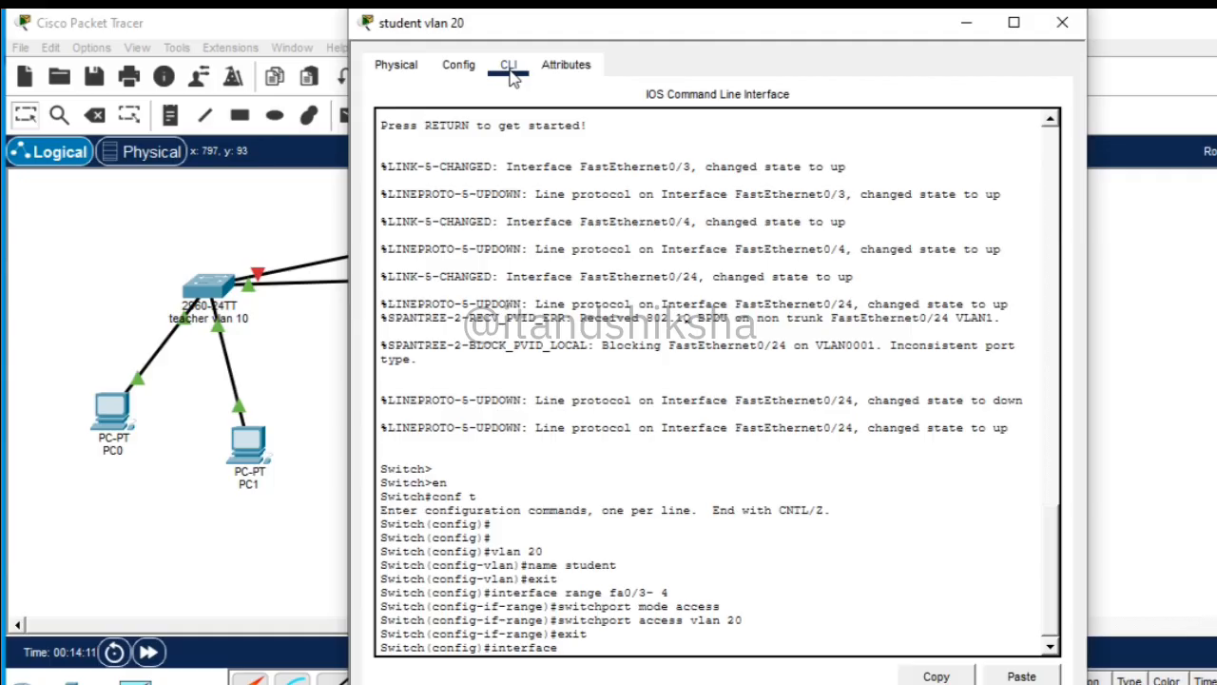
{"action": "type", "text": "f"}
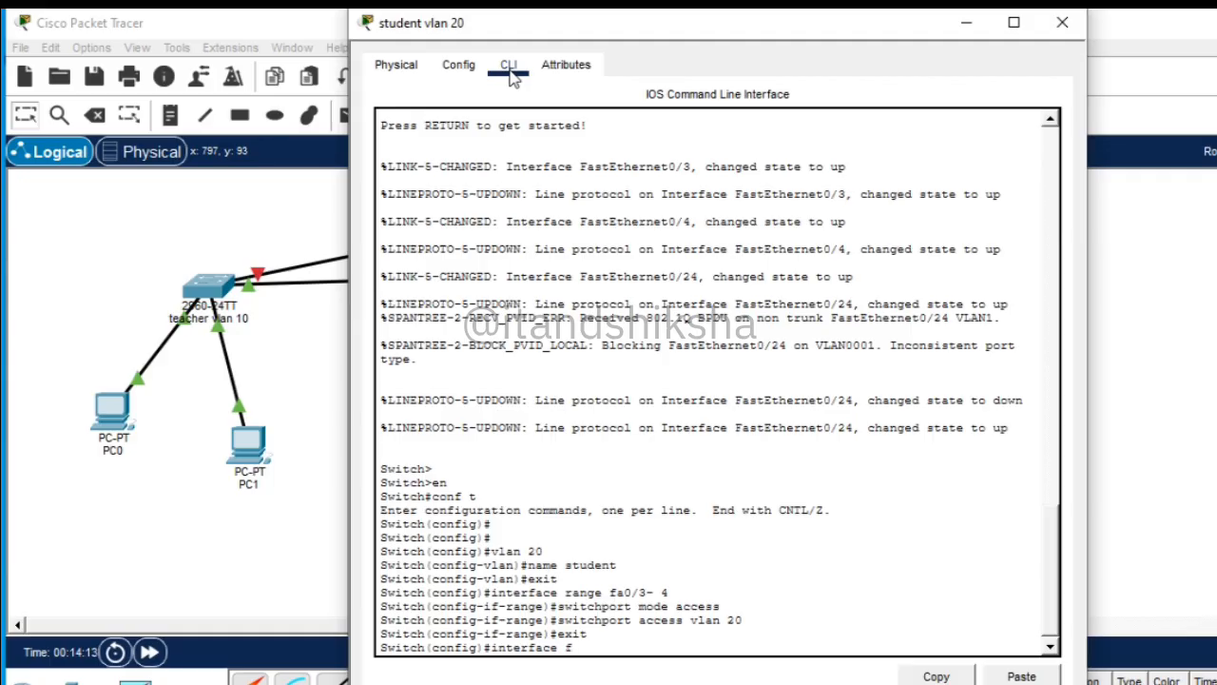
{"action": "type", "text": "a"}
{"action": "key", "text": "BackSpace"}
{"action": "key", "text": "BackSpace"}
{"action": "type", "text": "fa0/24"}
{"action": "key", "text": "Return"}
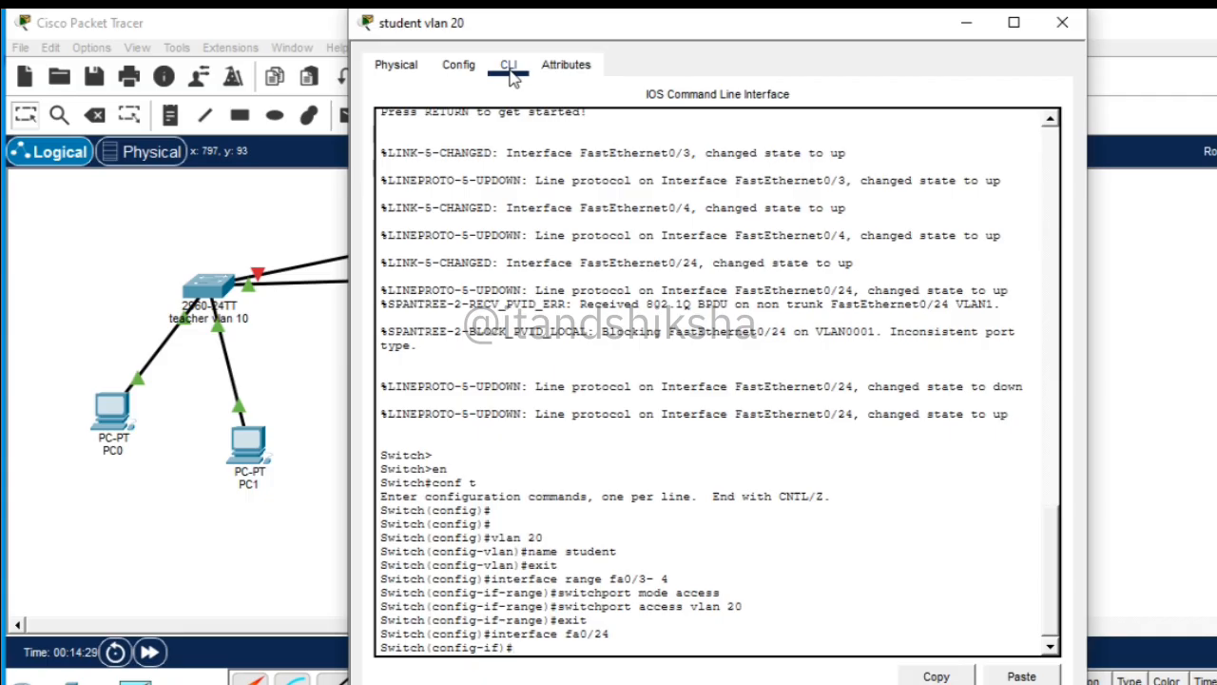
{"action": "type", "text": "switchport mode t"}
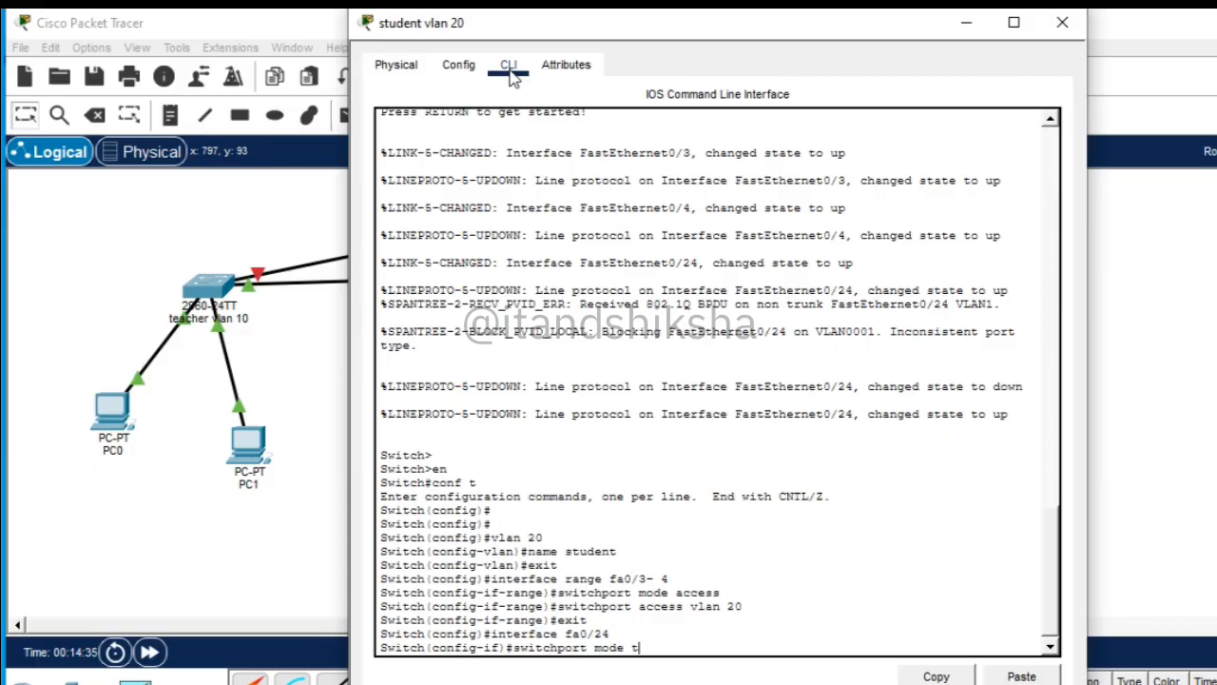
{"action": "type", "text": "runk"}
{"action": "key", "text": "Return"}
{"action": "type", "text": "exit"}
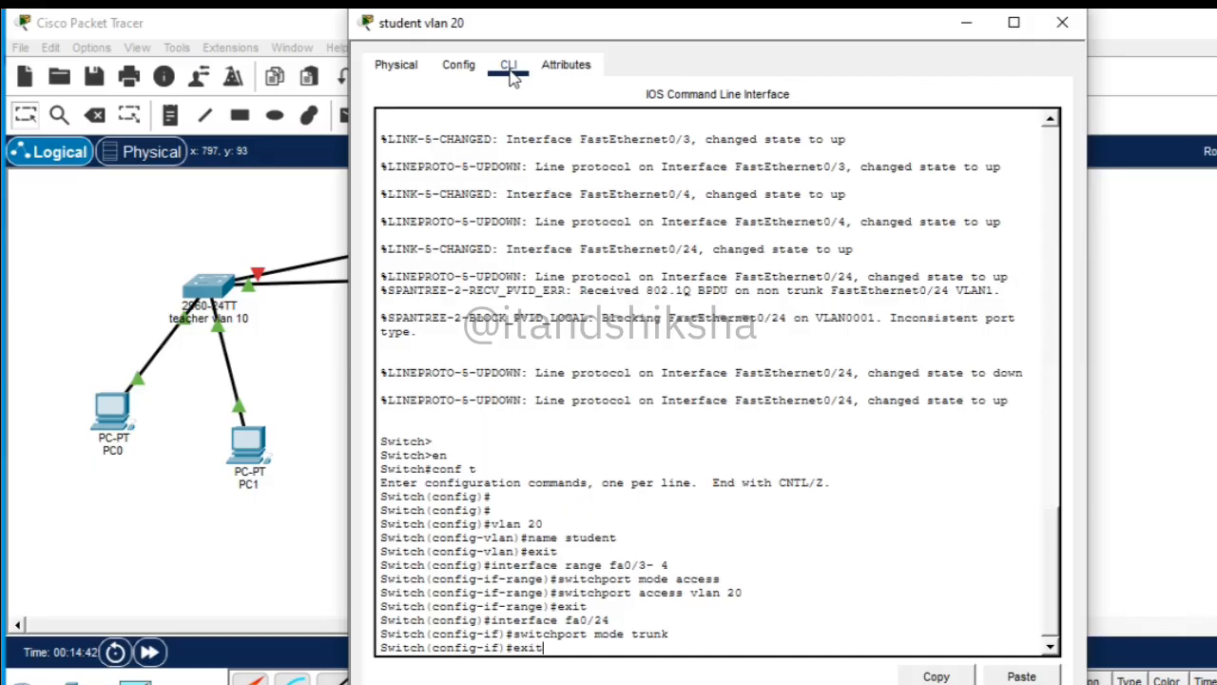
{"action": "key", "text": "Return"}
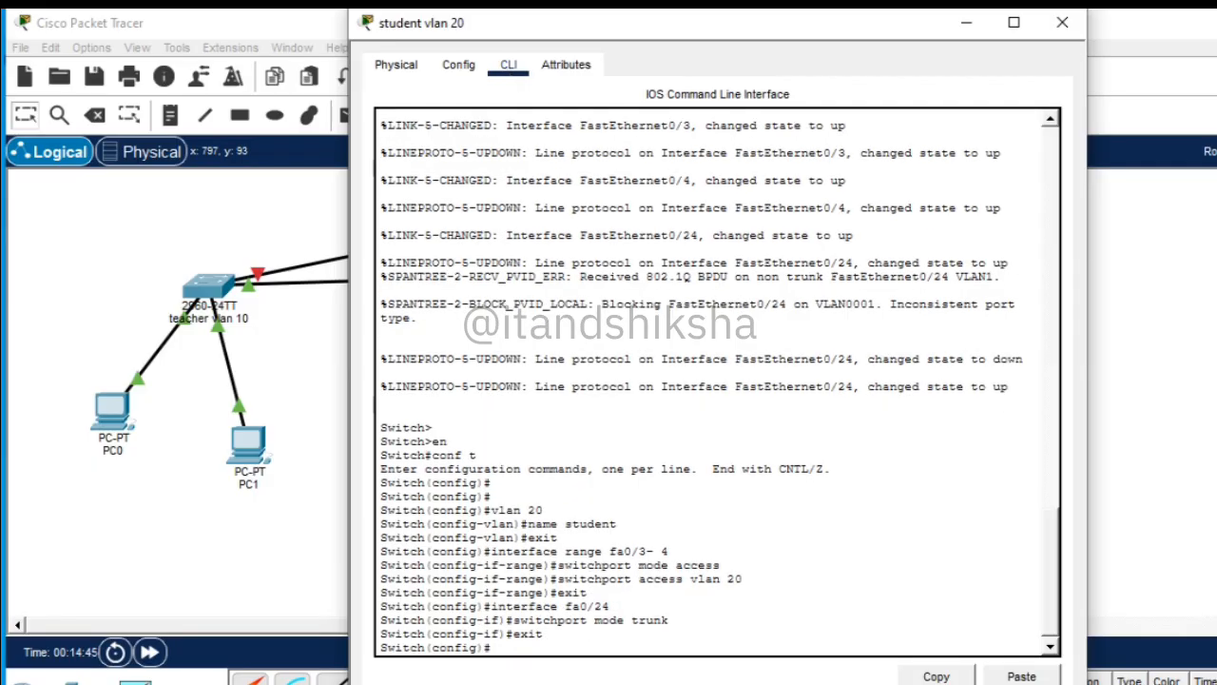
{"action": "left_click", "coordinate": [1064, 27]}
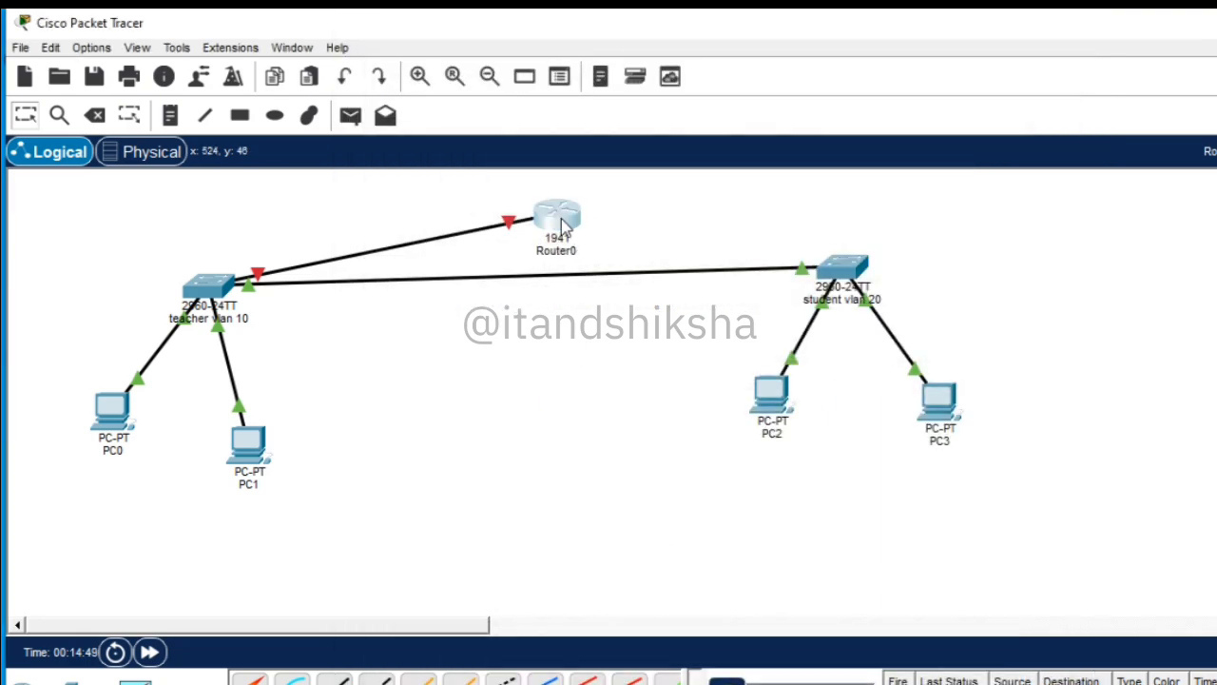
Step: Open the command-line interface of Router0 and decline the initial configuration dialog with n to reach the user prompt
{"action": "left_click", "coordinate": [562, 224]}
{"action": "left_click", "coordinate": [511, 68]}
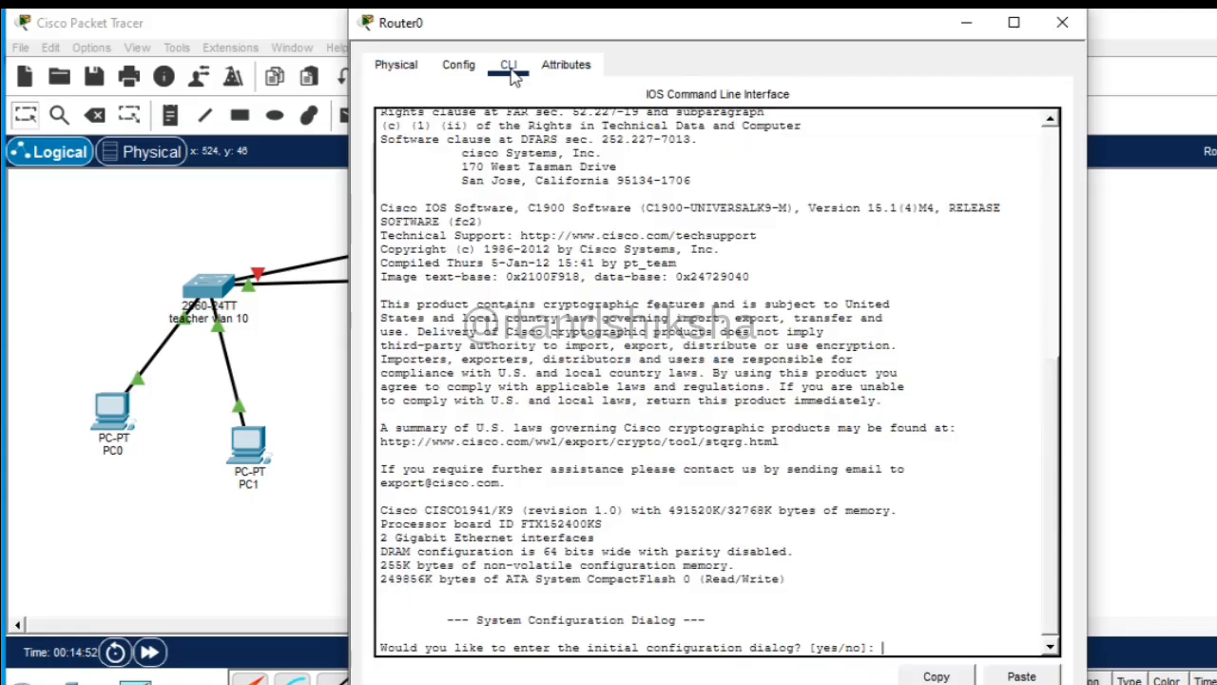
{"action": "type", "text": "n"}
{"action": "key", "text": "Return"}
{"action": "key", "text": "Return"}
{"action": "key", "text": "Return"}
{"action": "key", "text": "Return"}
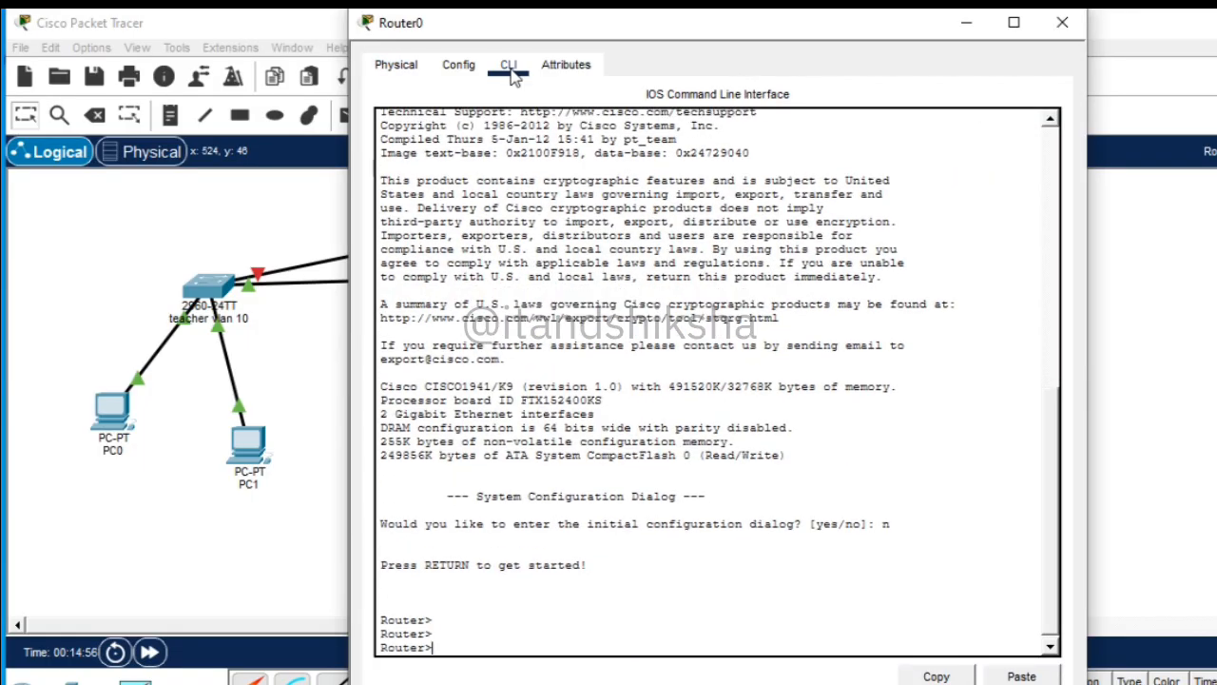
Step: Enter privileged mode with en and global configuration mode with conf t on Router0
{"action": "type", "text": "en"}
{"action": "key", "text": "Return"}
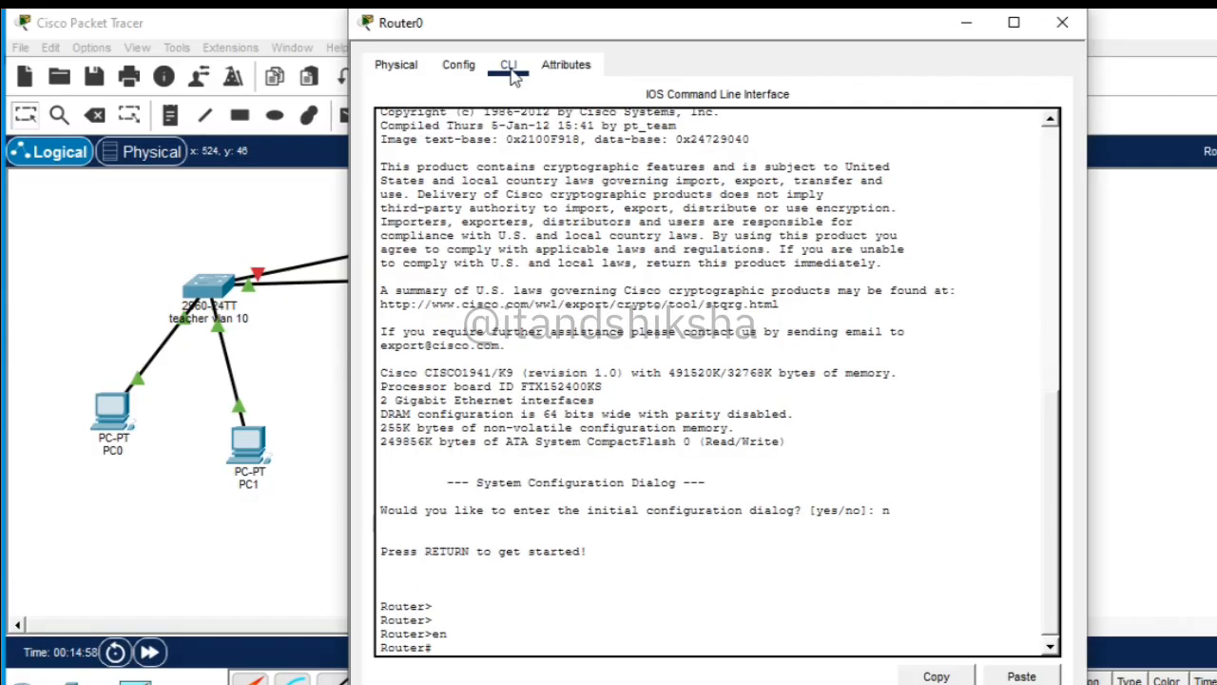
{"action": "key", "text": "Return"}
{"action": "type", "text": "conf t"}
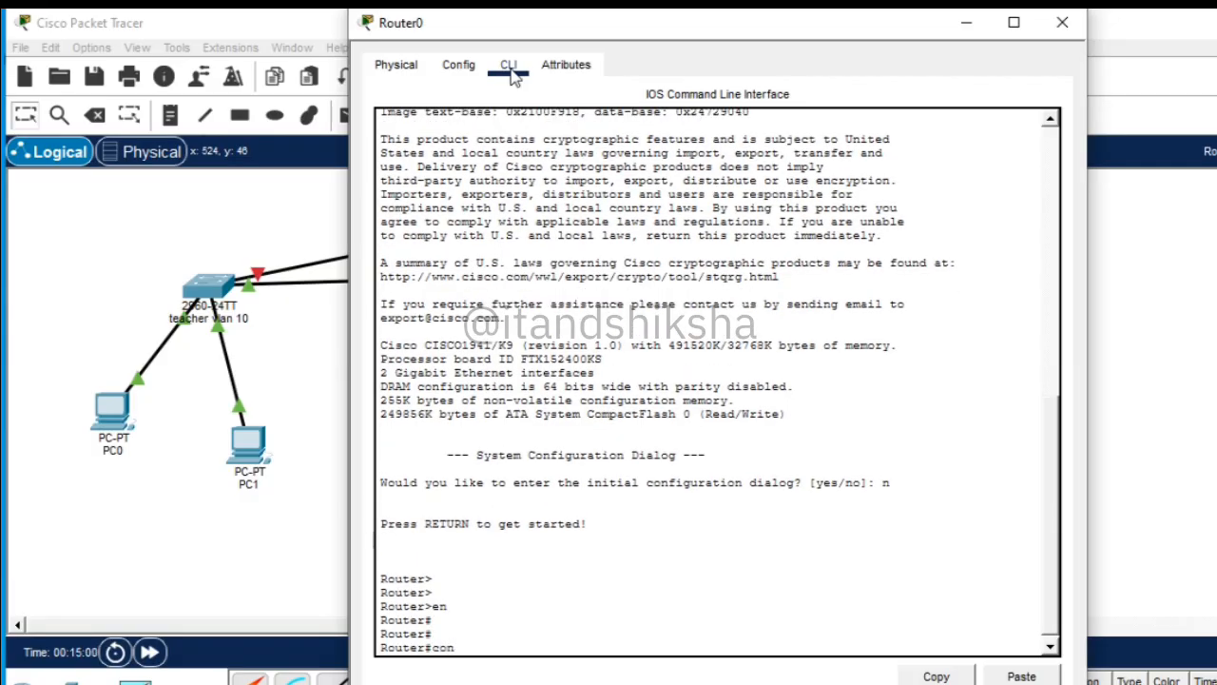
{"action": "key", "text": "Return"}
{"action": "key", "text": "Return"}
{"action": "key", "text": "Return"}
{"action": "key", "text": "Return"}
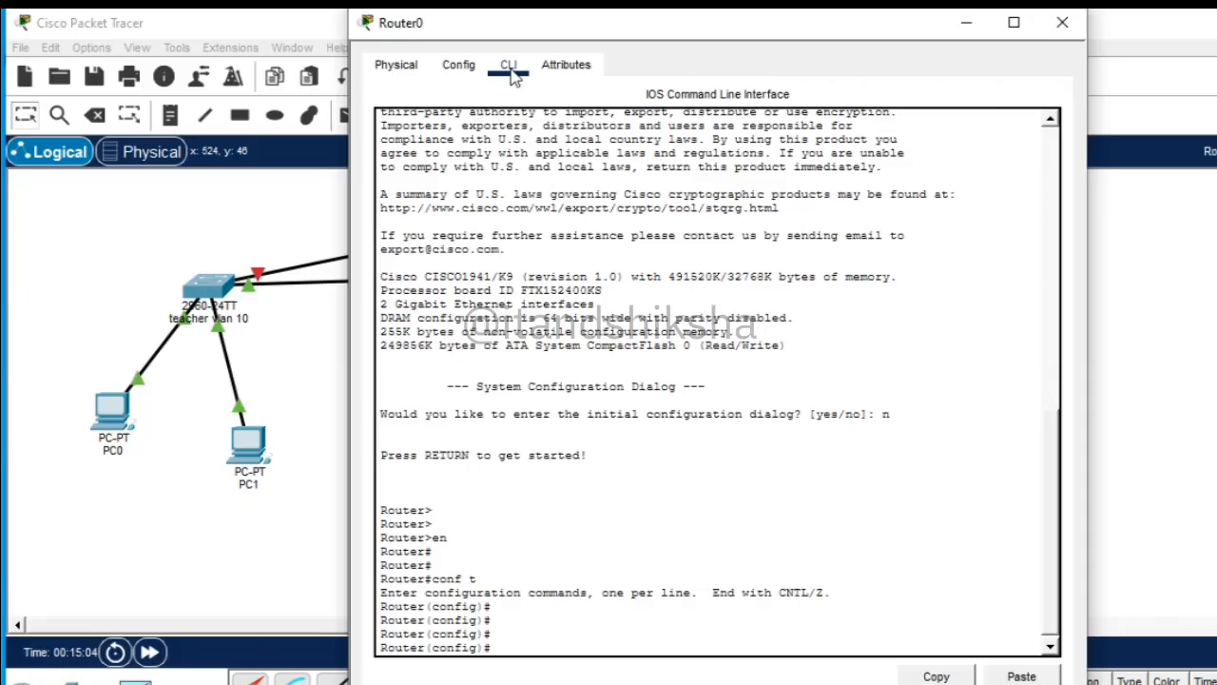
Step: Enable interface g0/0 on Router0 with no shutdown
{"action": "type", "text": "interface g0/0"}
{"action": "key", "text": "Return"}
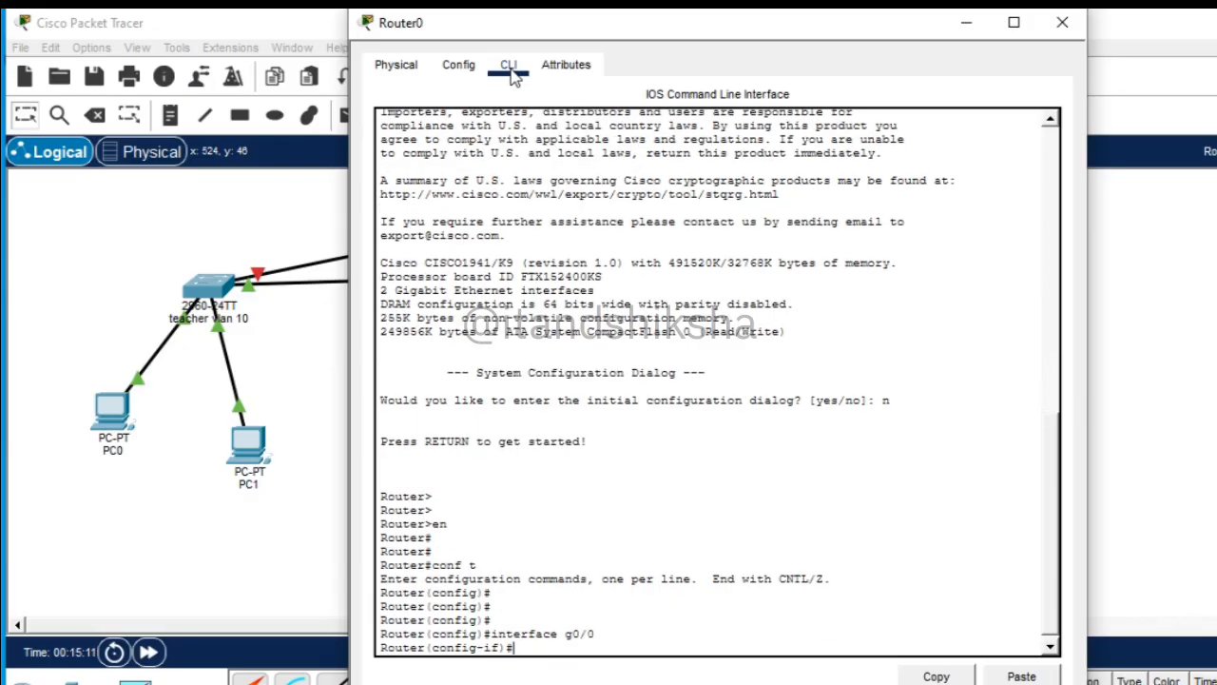
{"action": "type", "text": "no"}
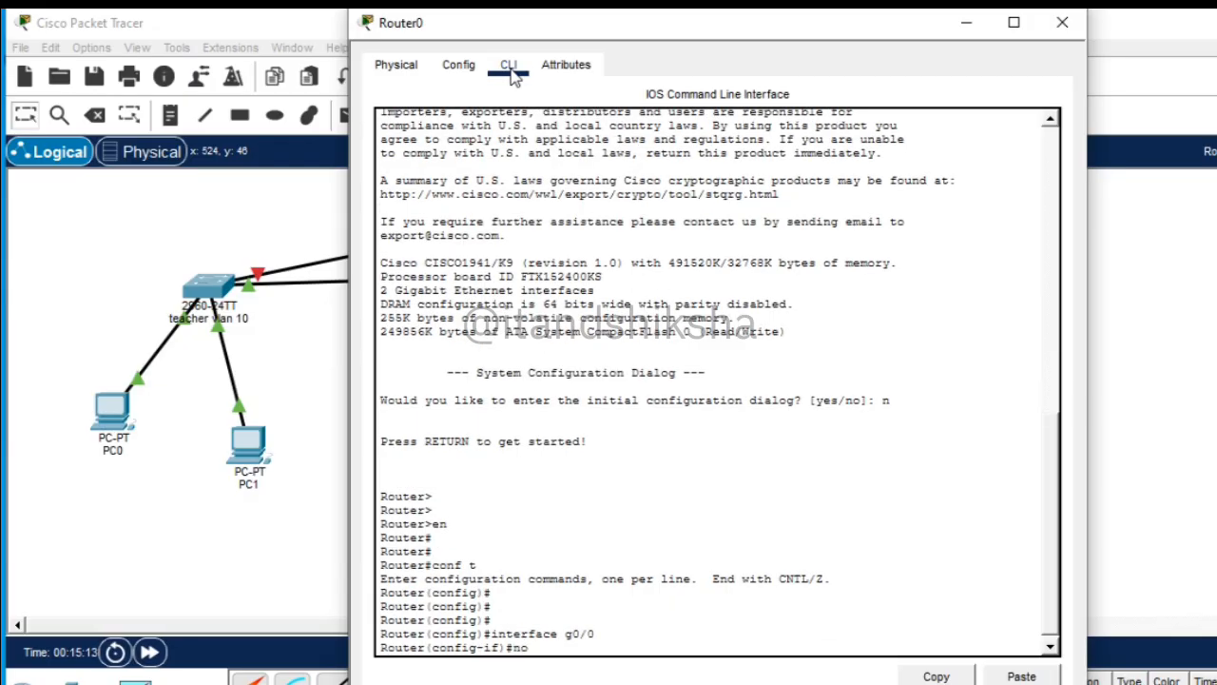
{"action": "type", "text": " shutdown"}
{"action": "key", "text": "Return"}
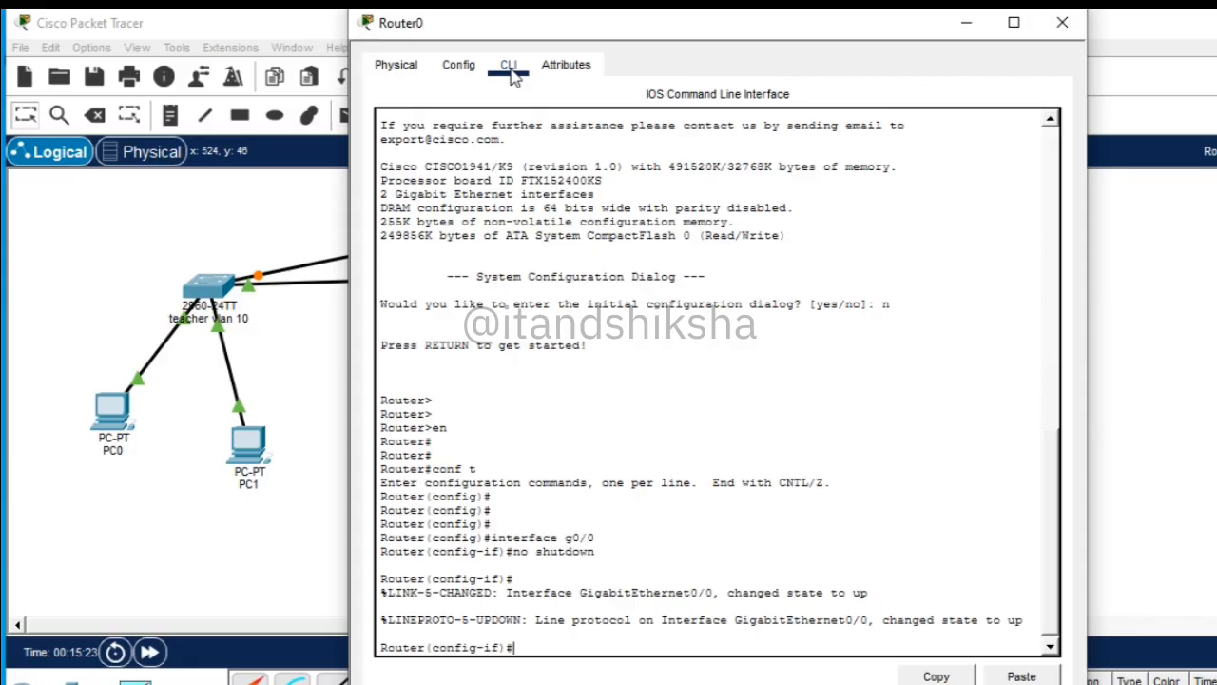
Step: Reapply no shutdown to interface g0/0 on Router0 and exit to global configuration mode
{"action": "type", "text": "interface g0/0"}
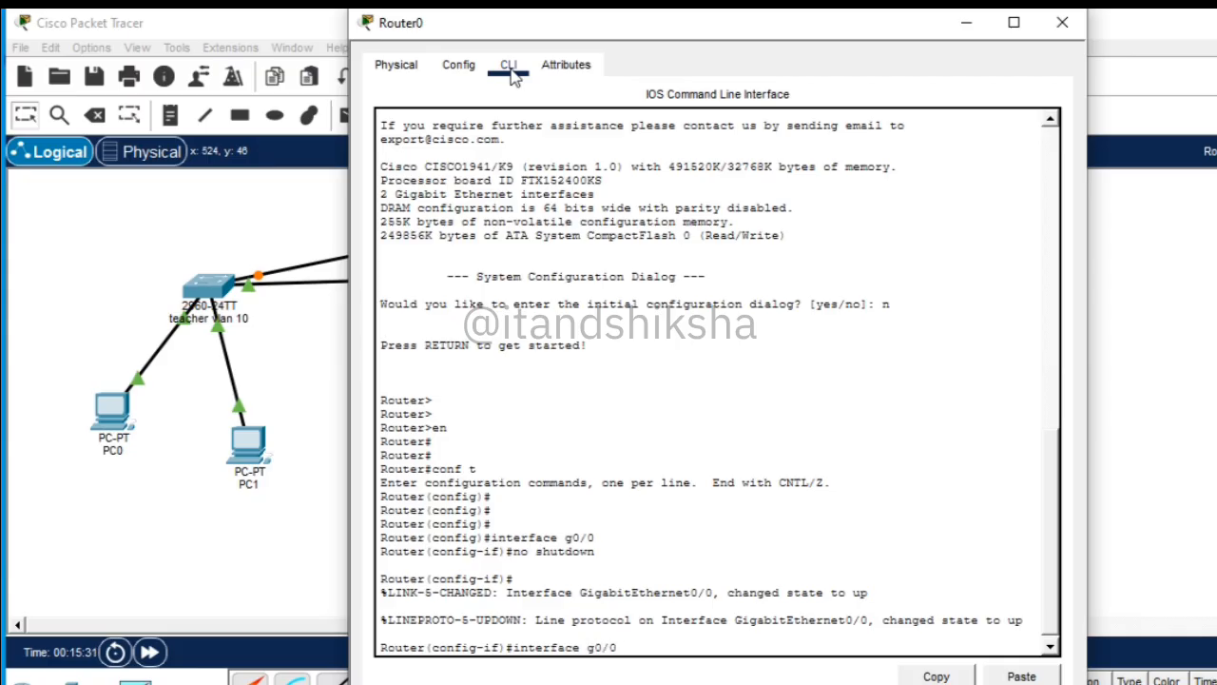
{"action": "key", "text": "Return"}
{"action": "type", "text": "n"}
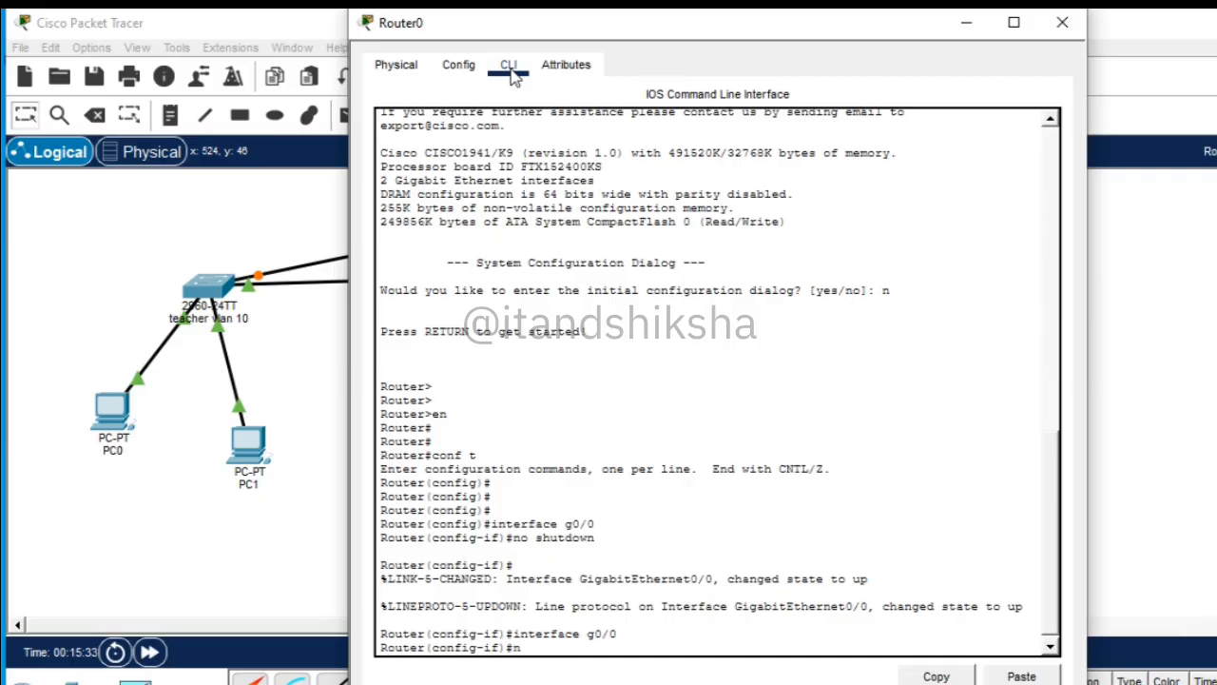
{"action": "type", "text": "o shutdown"}
{"action": "key", "text": "Return"}
{"action": "type", "text": "exit"}
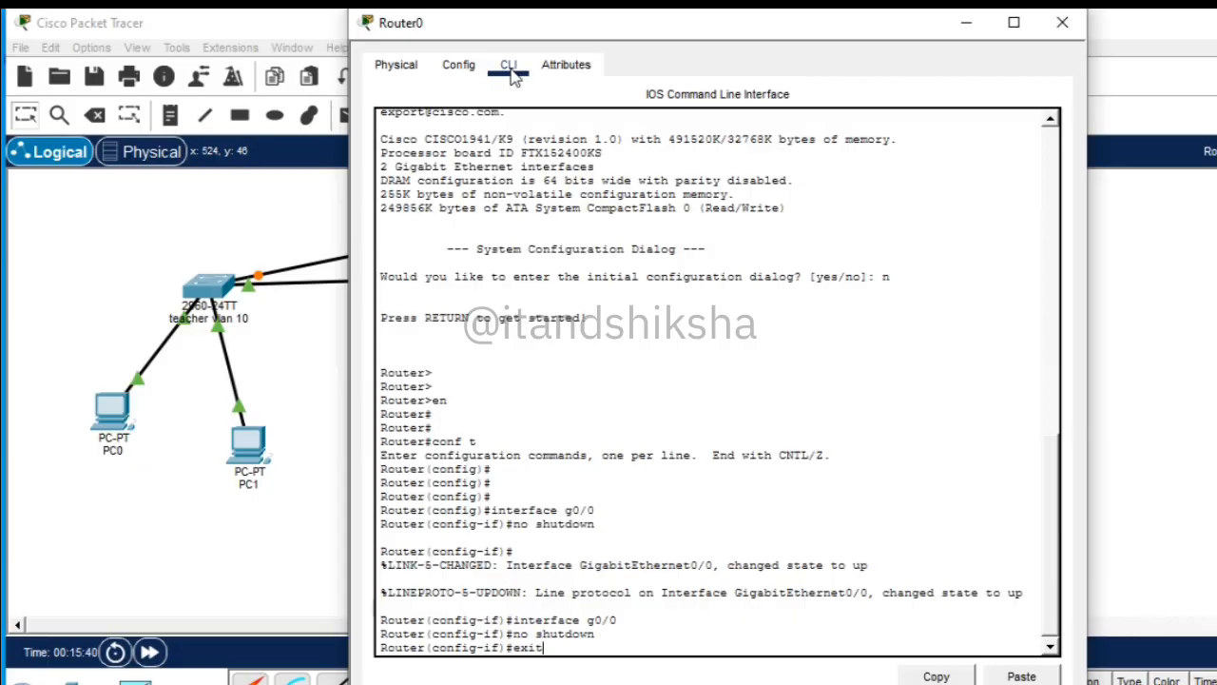
{"action": "key", "text": "Return"}
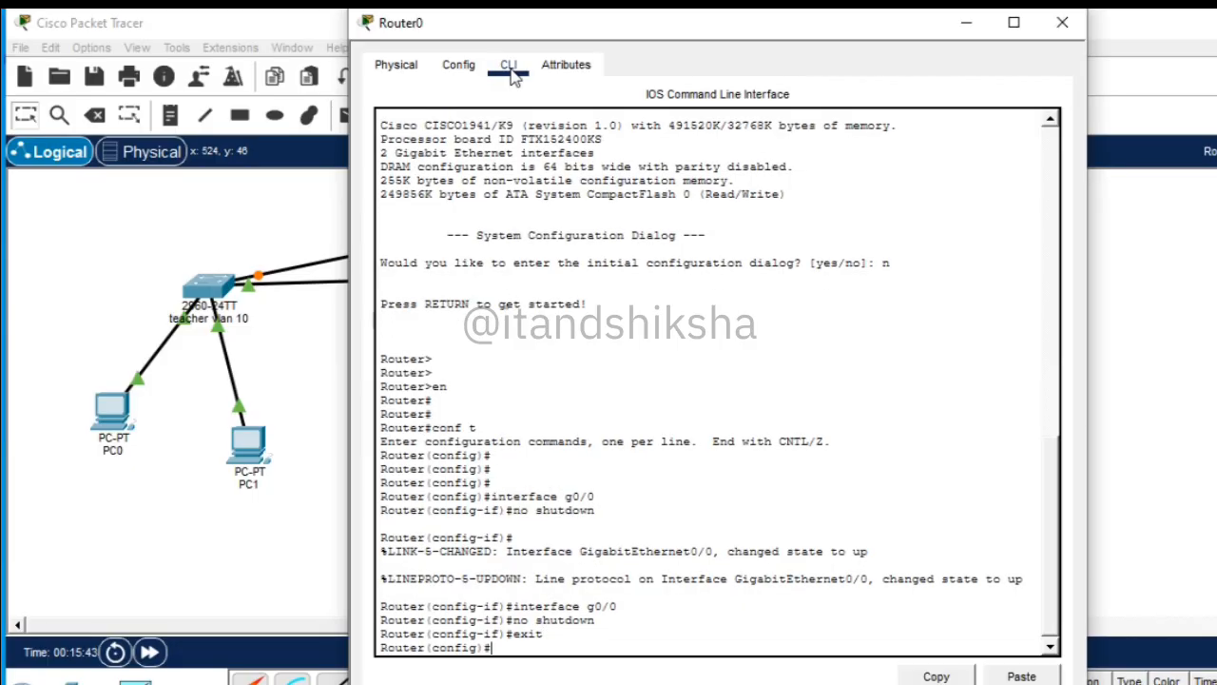
Step: Create subinterface g0/0.10 on Router0 and enter its configuration mode
{"action": "type", "text": "interface g0/0."}
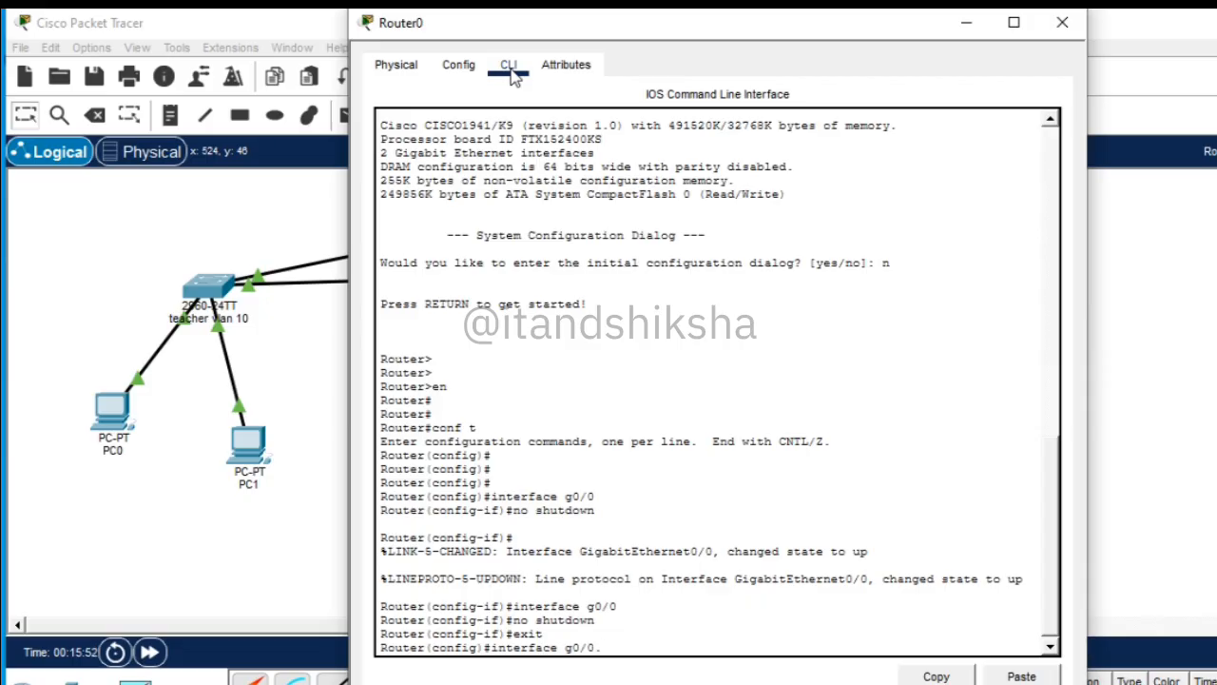
{"action": "type", "text": "10"}
{"action": "key", "text": "Return"}
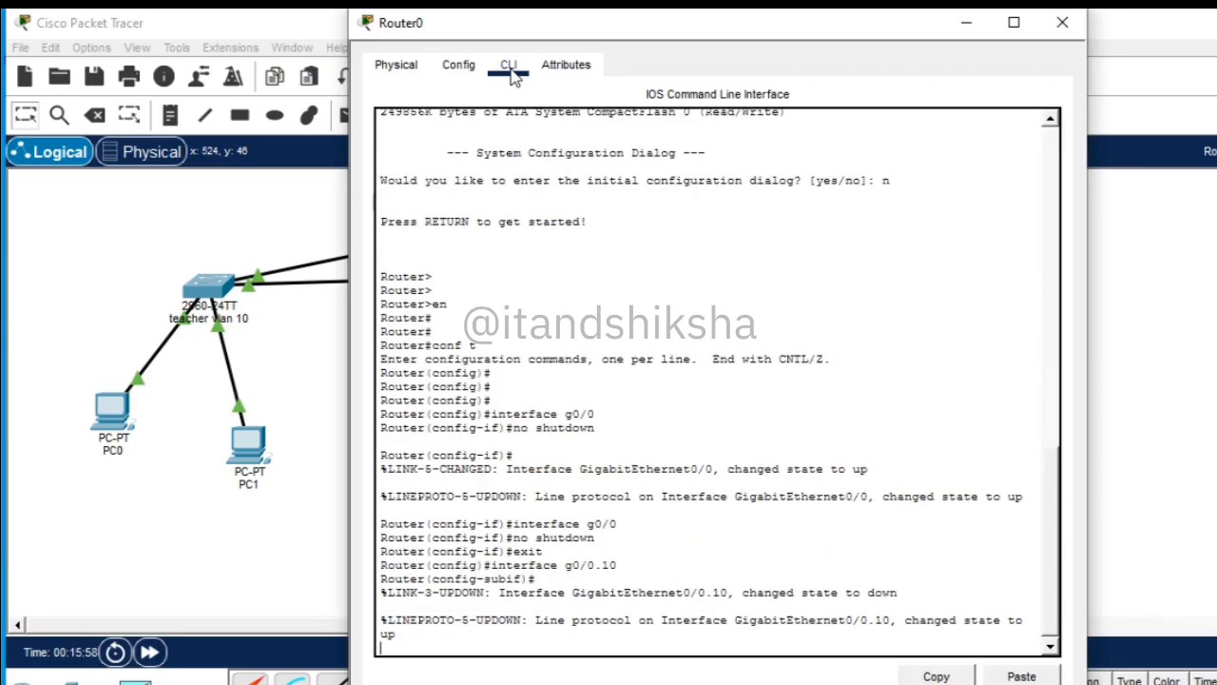
{"action": "type", "text": "interface g0/0.10"}
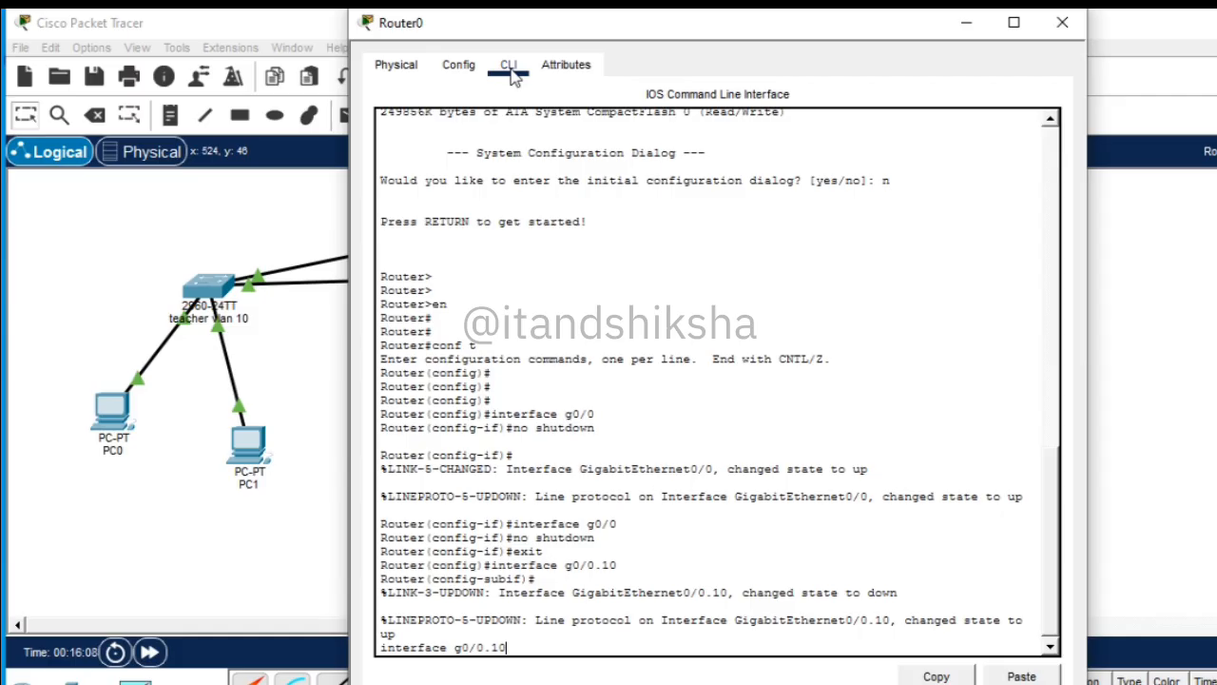
{"action": "key", "text": "BackSpace"}
{"action": "key", "text": "BackSpace"}
{"action": "key", "text": "BackSpace"}
{"action": "key", "text": "BackSpace"}
{"action": "key", "text": "BackSpace"}
{"action": "key", "text": "BackSpace"}
{"action": "key", "text": "BackSpace"}
{"action": "key", "text": "BackSpace"}
{"action": "key", "text": "BackSpace"}
{"action": "key", "text": "BackSpace"}
{"action": "key", "text": "BackSpace"}
{"action": "key", "text": "BackSpace"}
{"action": "key", "text": "BackSpace"}
{"action": "key", "text": "BackSpace"}
{"action": "key", "text": "BackSpace"}
{"action": "key", "text": "BackSpace"}
{"action": "key", "text": "BackSpace"}
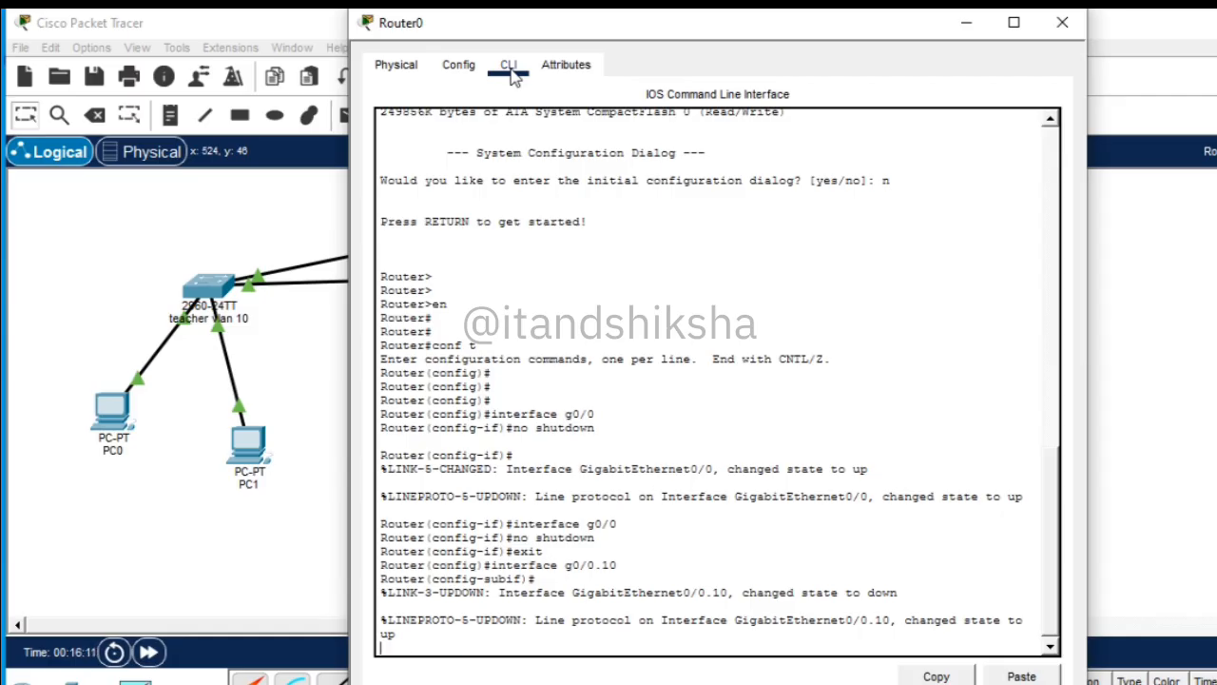
{"action": "key", "text": "Return"}
{"action": "key", "text": "Return"}
{"action": "key", "text": "Return"}
{"action": "key", "text": "Return"}
{"action": "key", "text": "Return"}
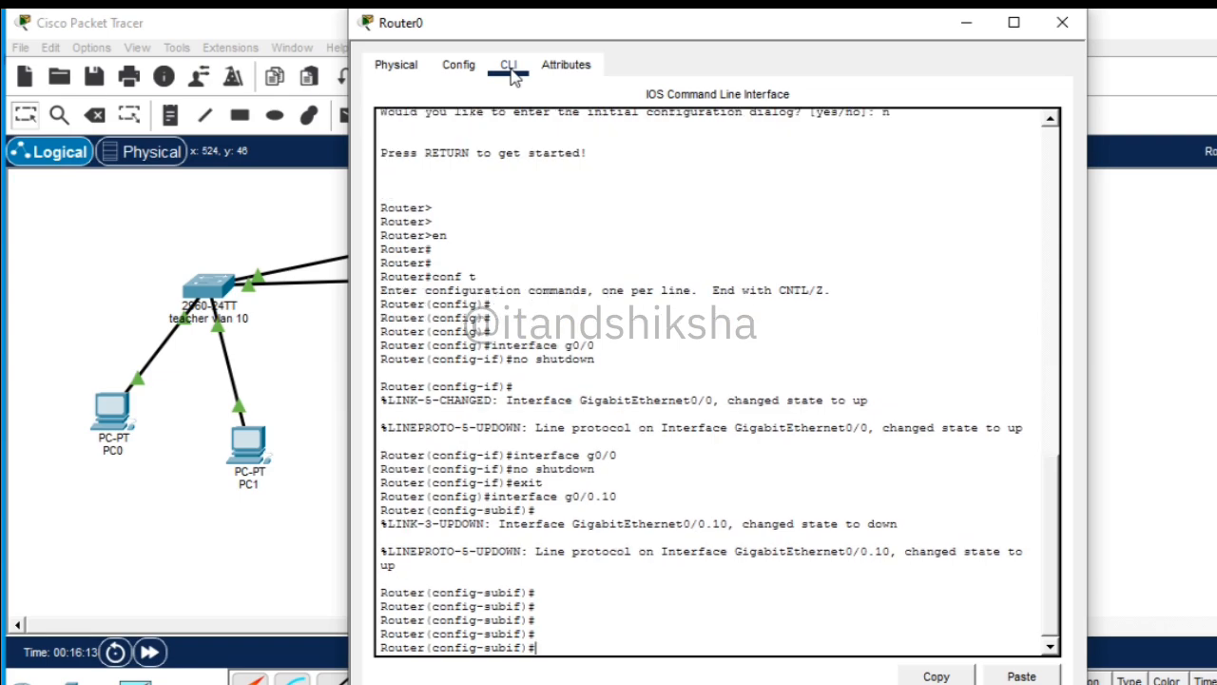
Step: Select subinterface g0/0.10 on Router0 again and set its encapsulation to dot1Q 10
{"action": "type", "text": "interface g0/0."}
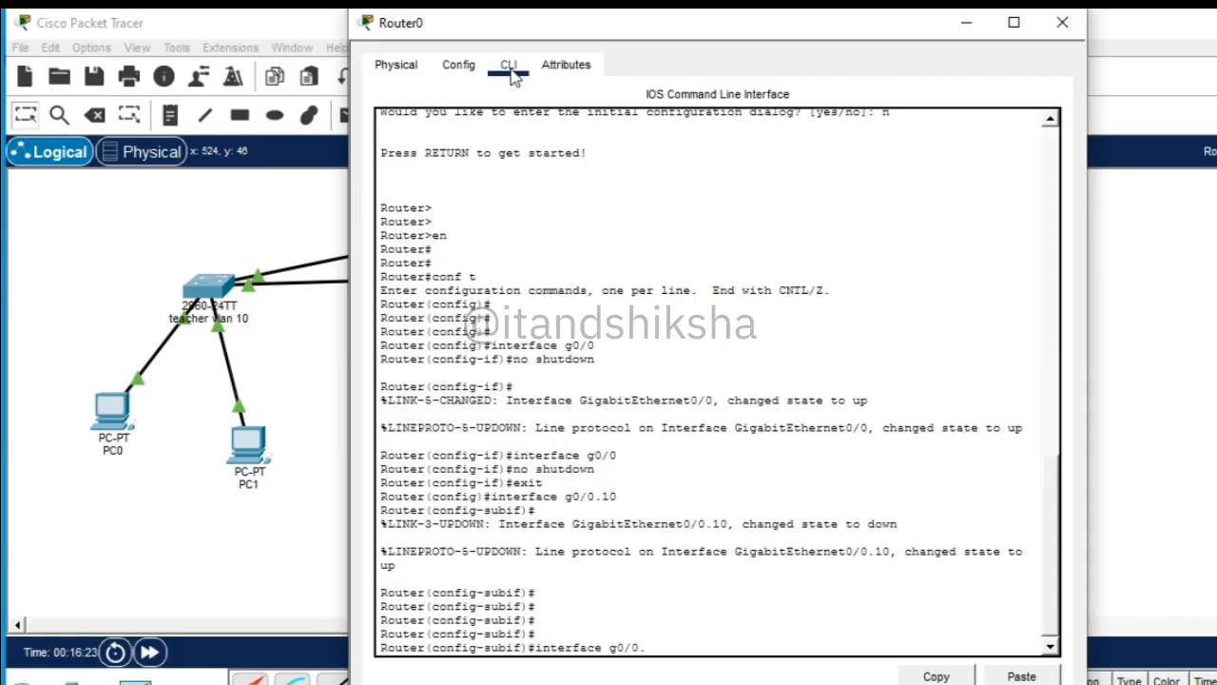
{"action": "type", "text": "10"}
{"action": "key", "text": "Return"}
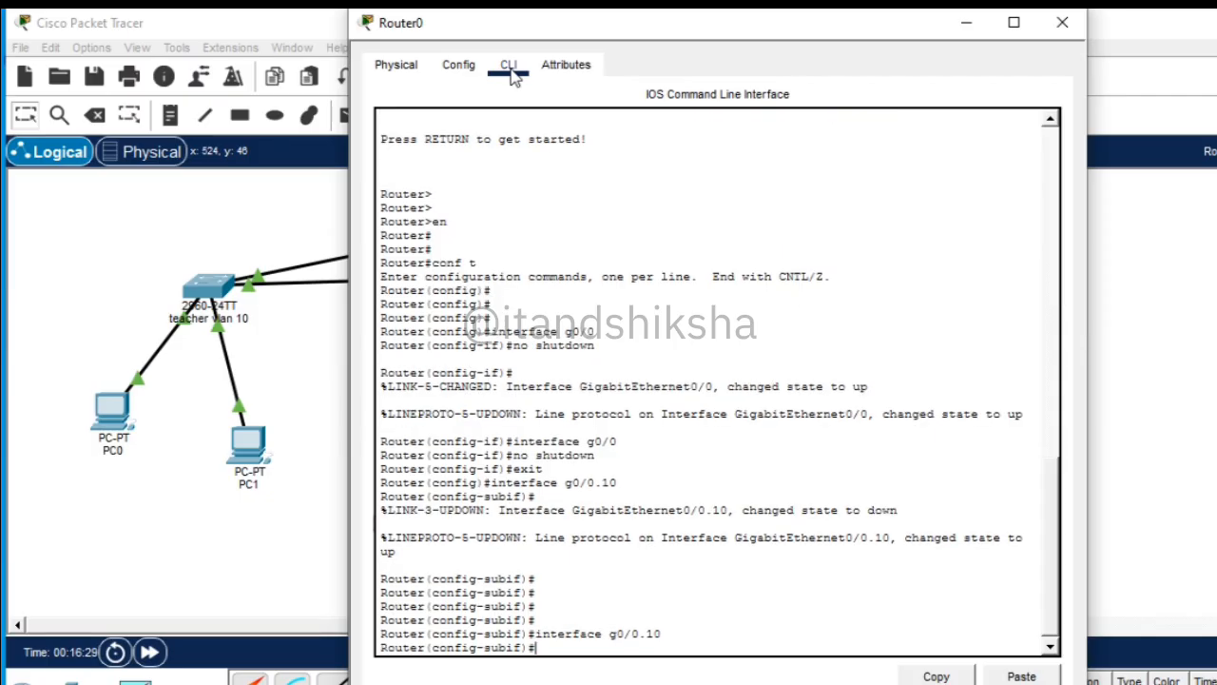
{"action": "type", "text": "encapsulation do"}
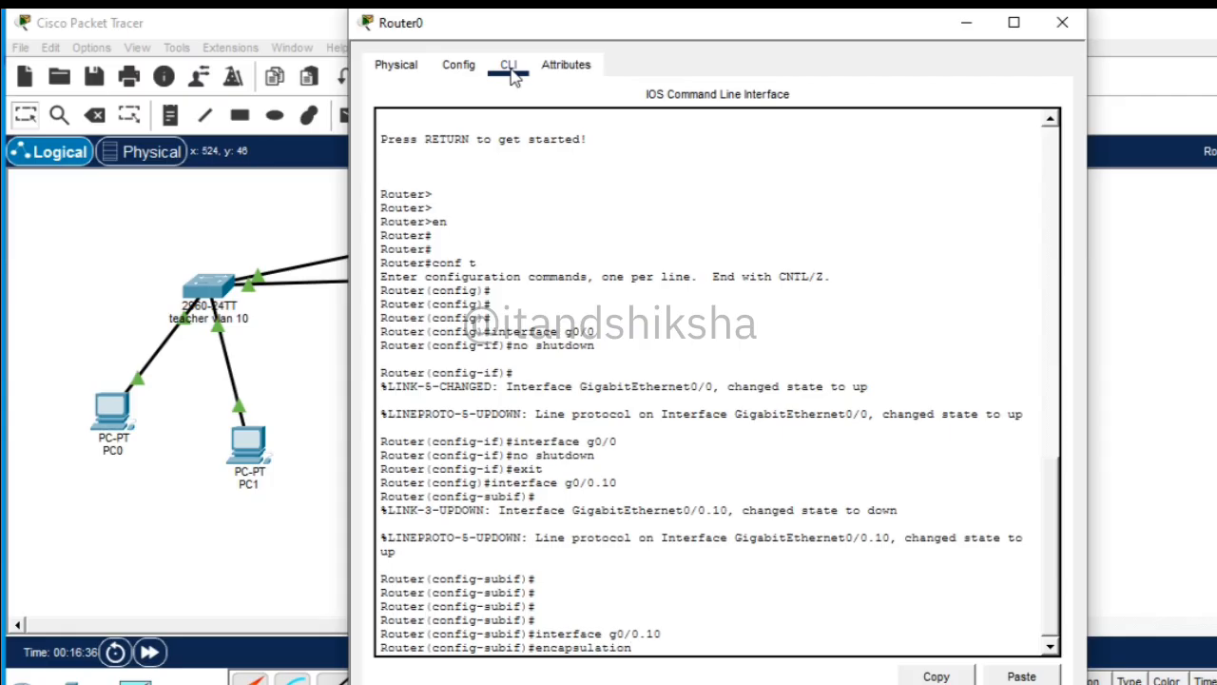
{"action": "type", "text": "t1Q 10"}
{"action": "key", "text": "Return"}
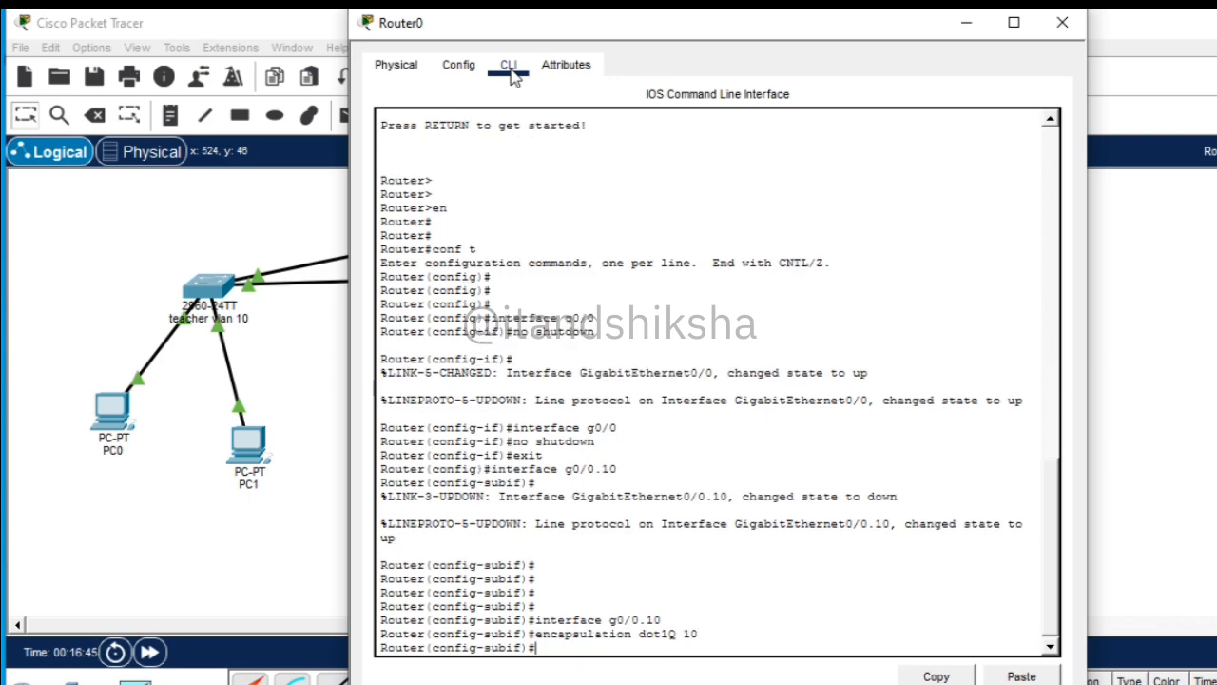
Step: Assign IP address 192.168.10.1 with mask 255.255.255.0 to subinterface g0/0.10 and exit to global configuration mode
{"action": "type", "text": "ip address 192."}
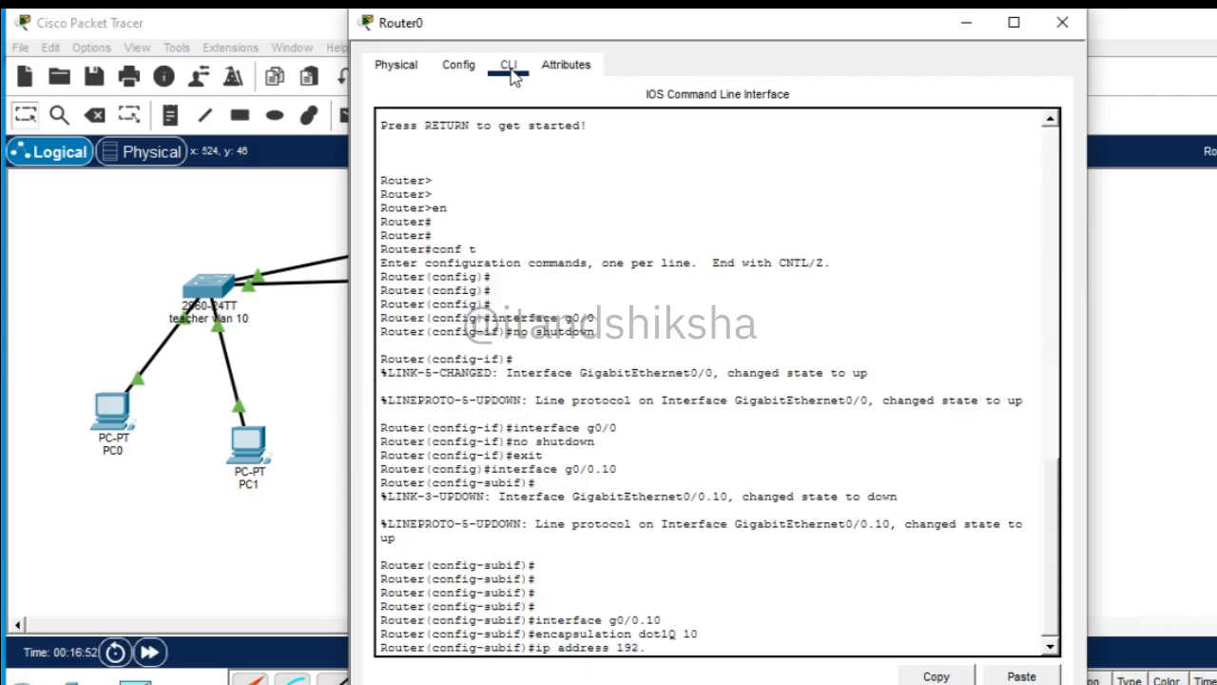
{"action": "type", "text": "168."}
{"action": "type", "text": "10.1 255.255.255"}
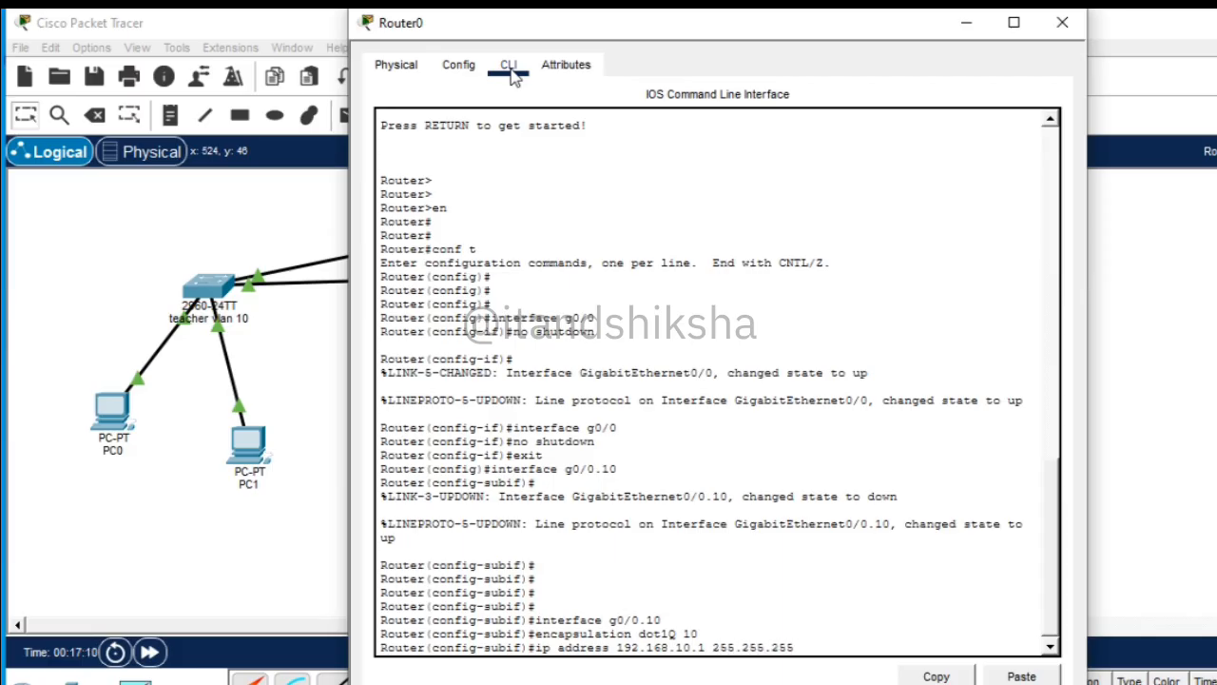
{"action": "type", "text": ".0"}
{"action": "key", "text": "Return"}
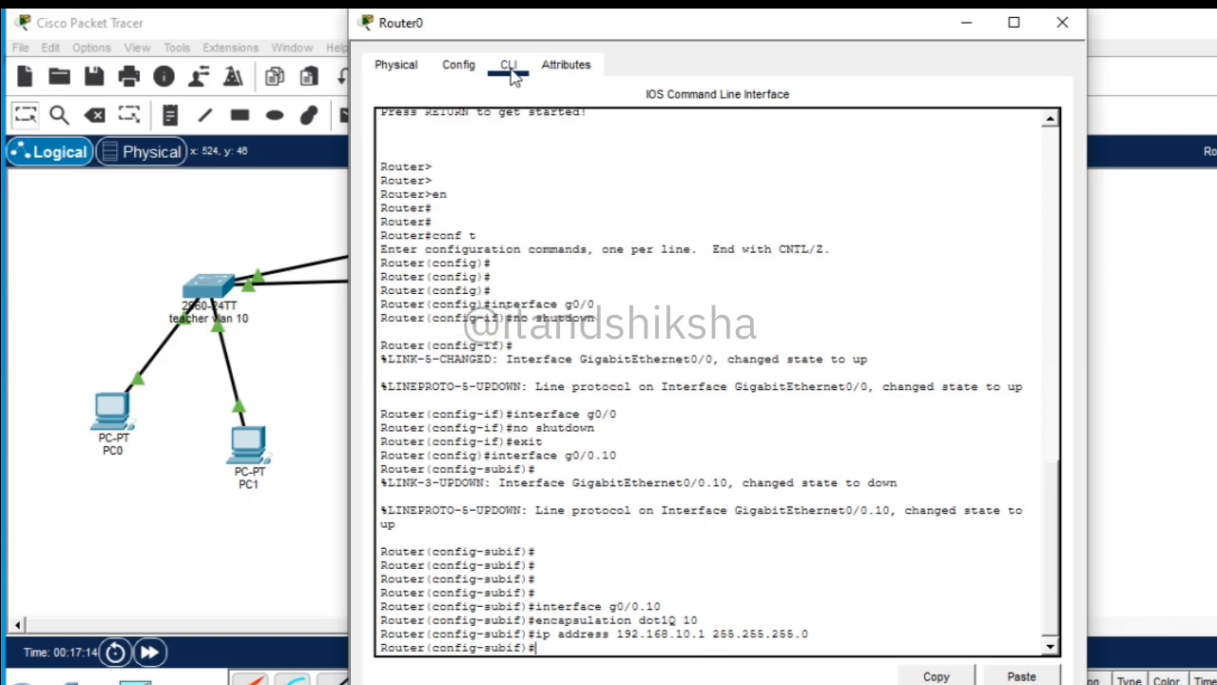
{"action": "type", "text": "exit"}
{"action": "key", "text": "Return"}
{"action": "key", "text": "Return"}
{"action": "key", "text": "Return"}
{"action": "key", "text": "Return"}
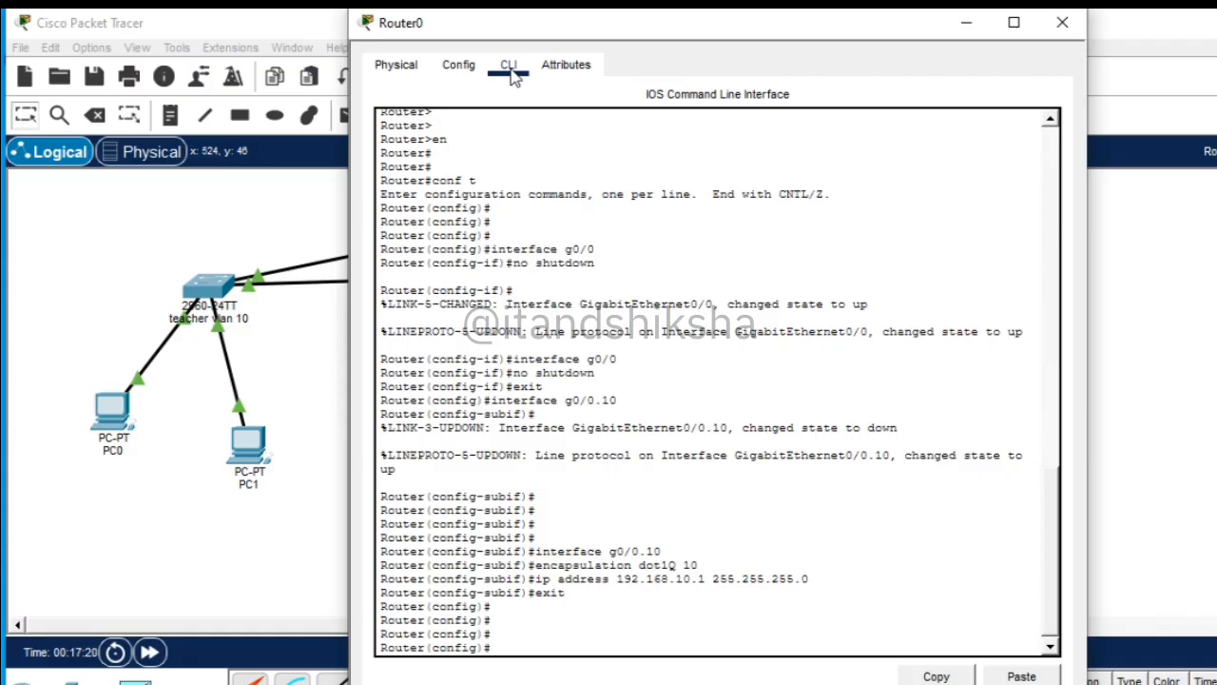
Step: Create subinterface g0/0.20 on Router0 and select it again in its configuration mode
{"action": "type", "text": "interface g0/0"}
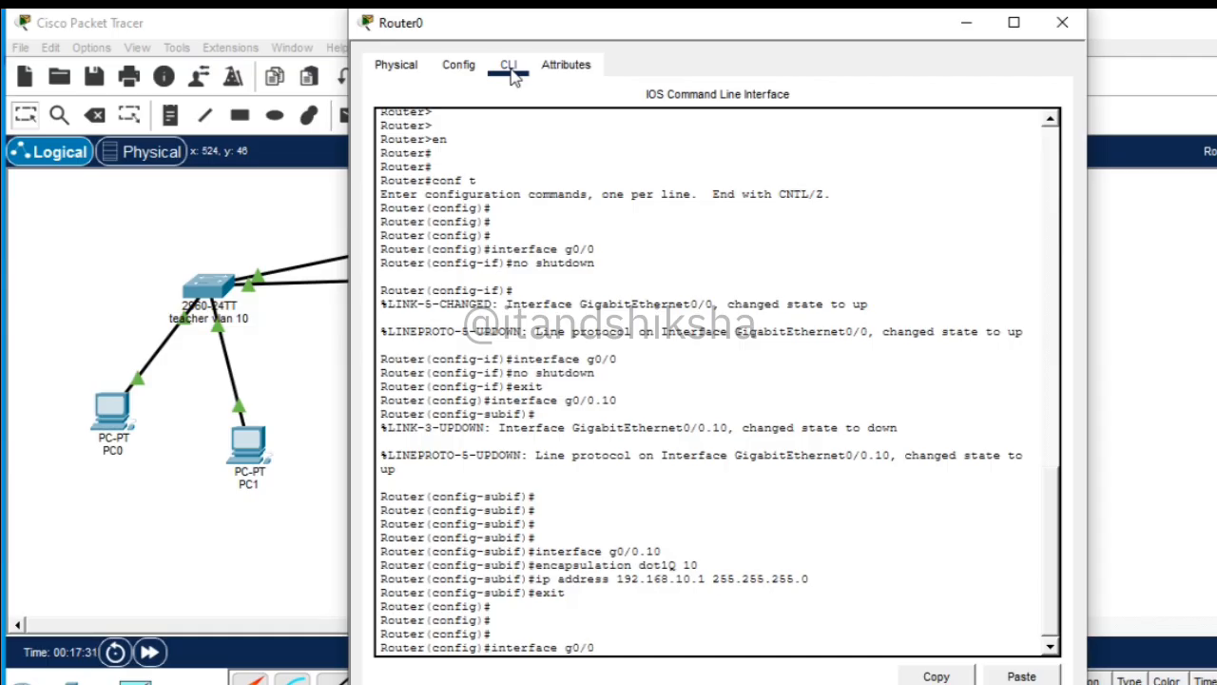
{"action": "type", "text": ".20"}
{"action": "key", "text": "Return"}
{"action": "key", "text": "Return"}
{"action": "type", "text": "ig-subif)#i"}
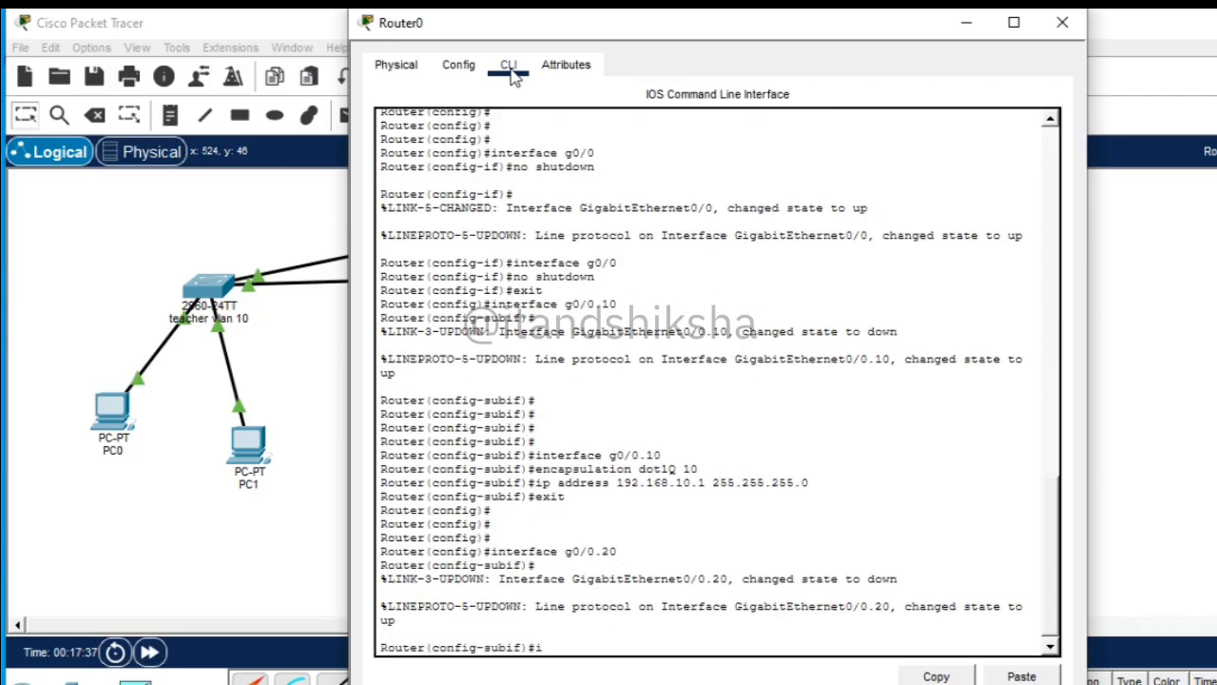
{"action": "type", "text": "nterface g0/0"}
{"action": "type", "text": ".20"}
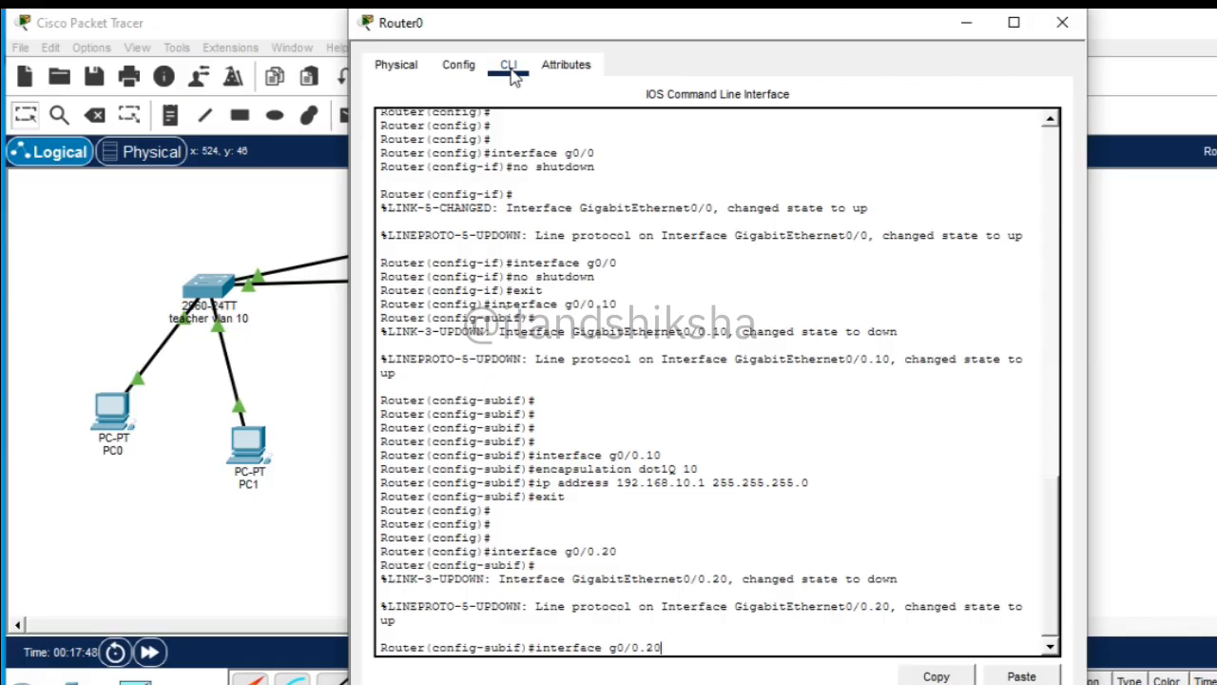
{"action": "key", "text": "Return"}
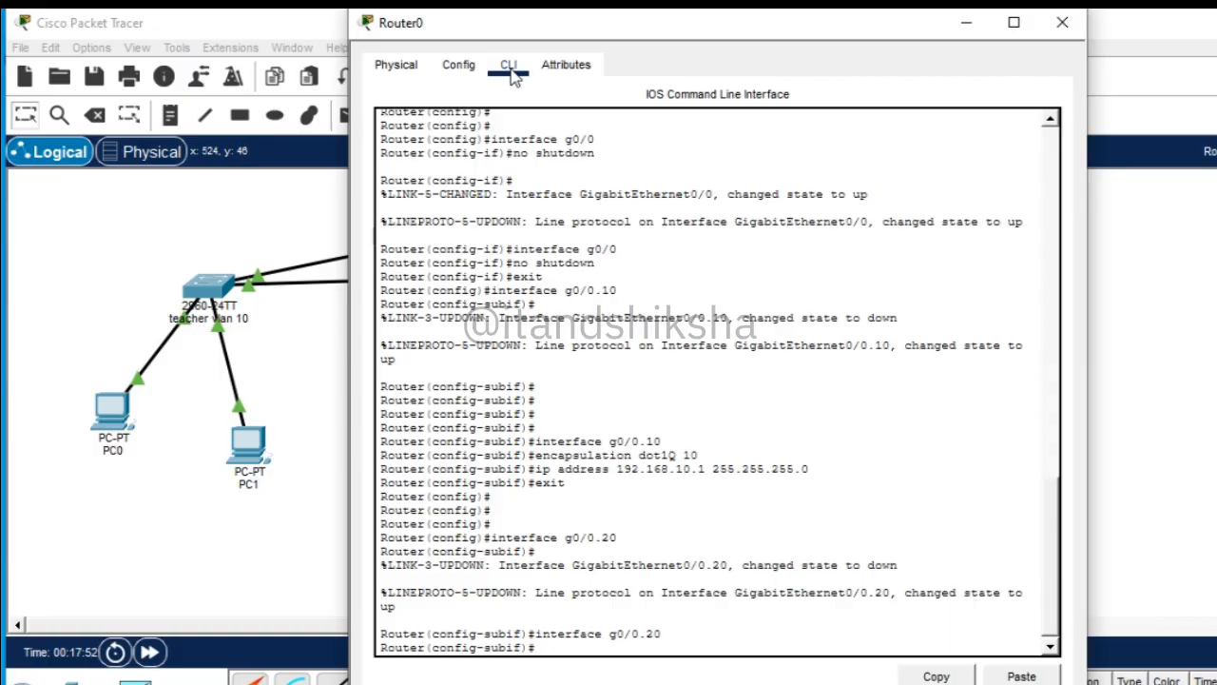
Step: Set the encapsulation of subinterface g0/0.20 to dot1Q 20
{"action": "type", "text": "encapsultion"}
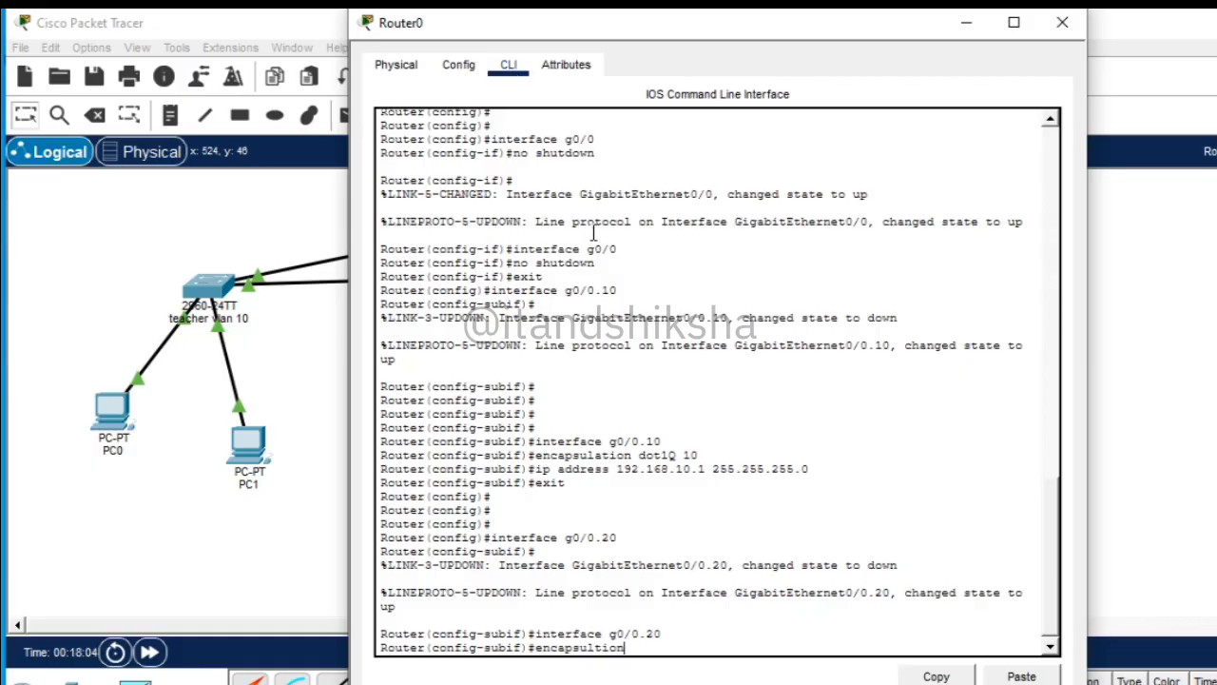
{"action": "key", "text": "Left"}
{"action": "key", "text": "Left"}
{"action": "key", "text": "Left"}
{"action": "key", "text": "Left"}
{"action": "type", "text": "a"}
{"action": "key", "text": "BackSpace"}
{"action": "key", "text": "BackSpace"}
{"action": "key", "text": "BackSpace"}
{"action": "key", "text": "BackSpace"}
{"action": "key", "text": "BackSpace"}
{"action": "type", "text": "atio"}
{"action": "type", "text": "dot1Q"}
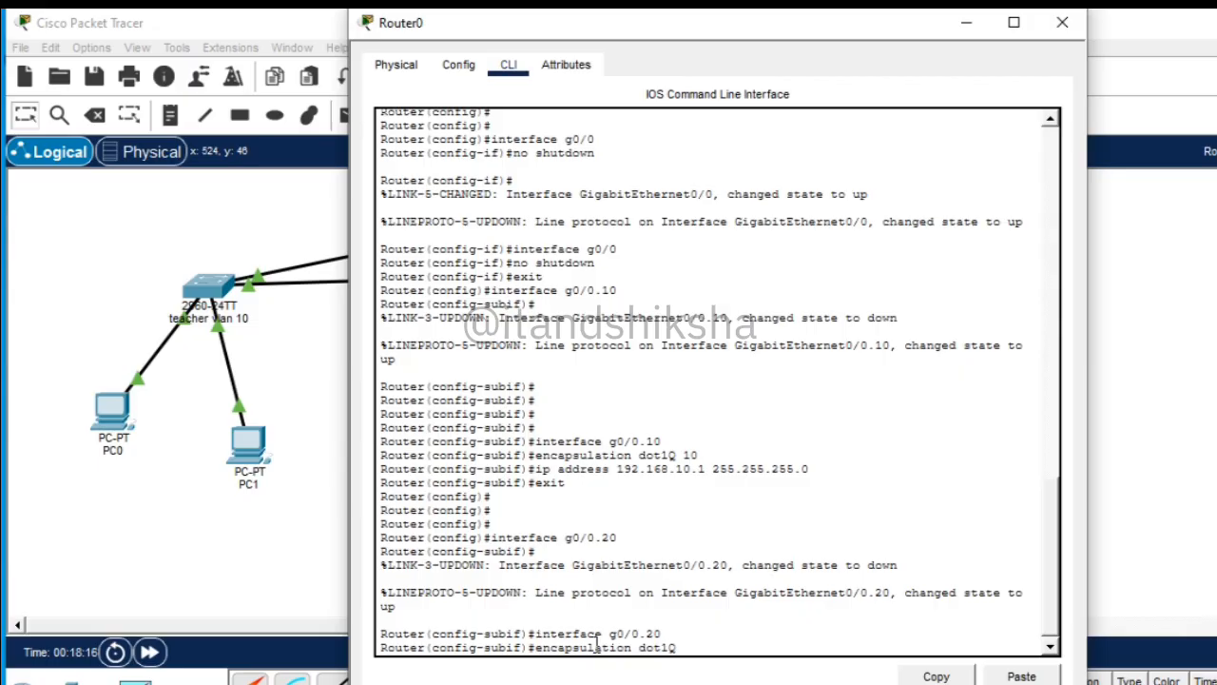
{"action": "type", "text": " 20"}
{"action": "key", "text": "Return"}
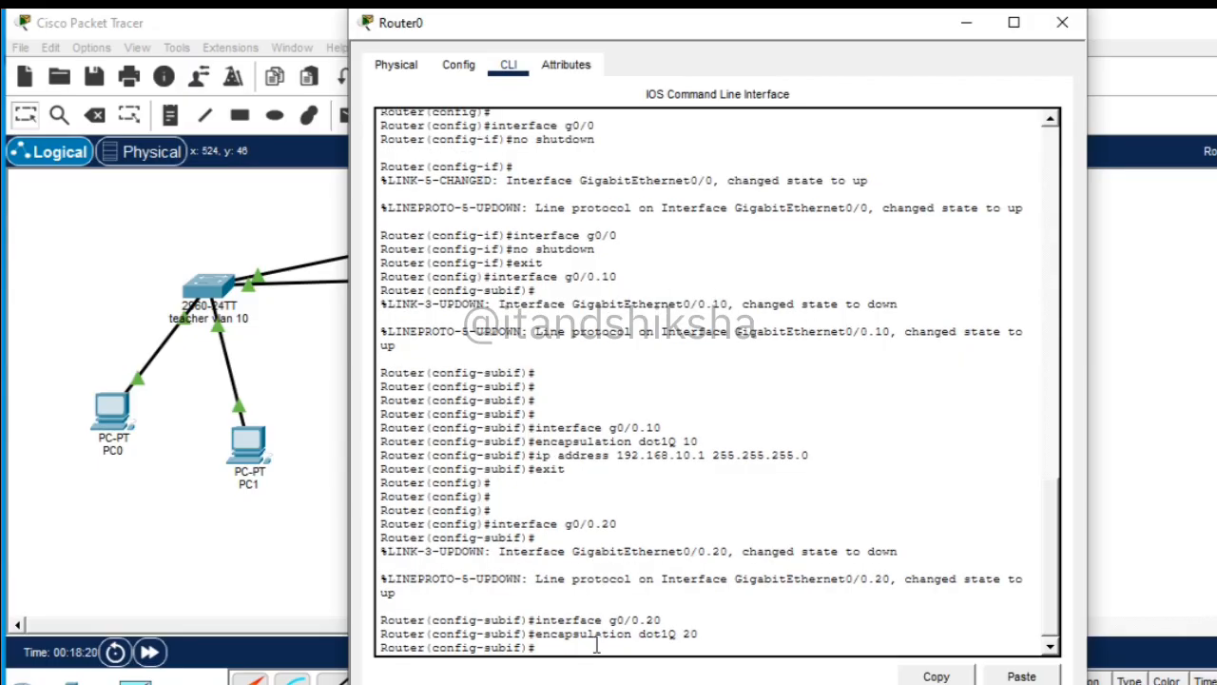
Step: Assign IP address 192.168.20.1 with mask 255.255.255.0 to subinterface g0/0.20 and exit to global configuration mode
{"action": "type", "text": "ip address 192.168"}
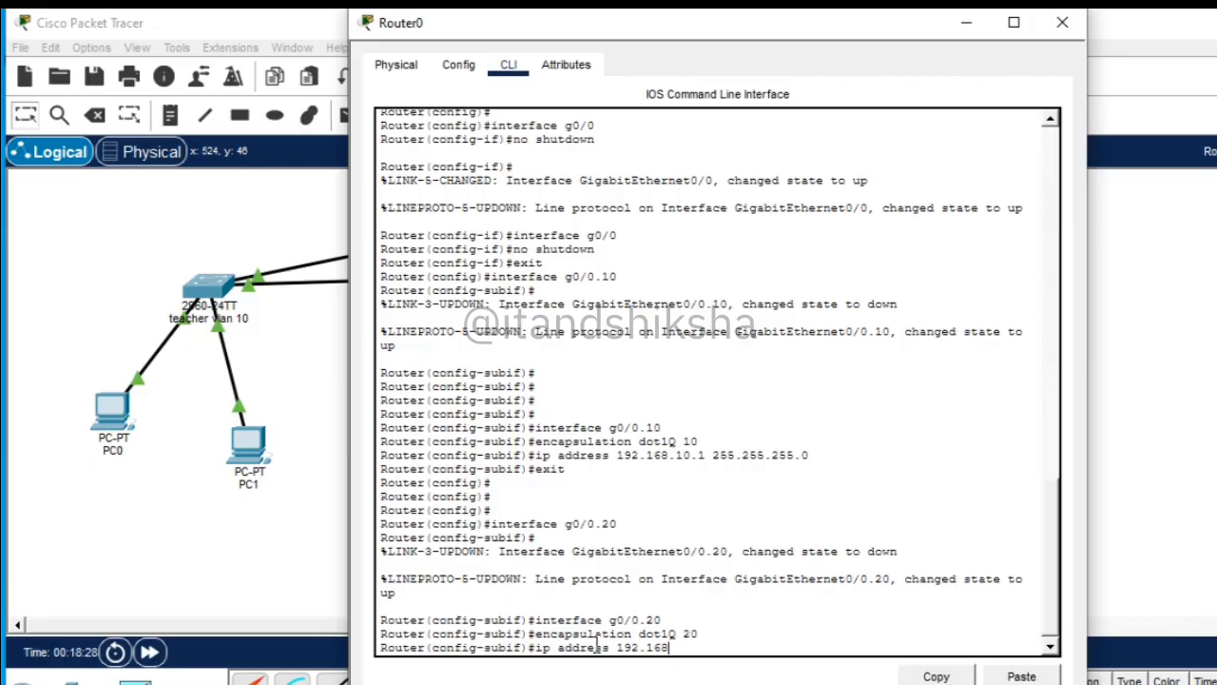
{"action": "type", "text": ".20.1 255.255.255"}
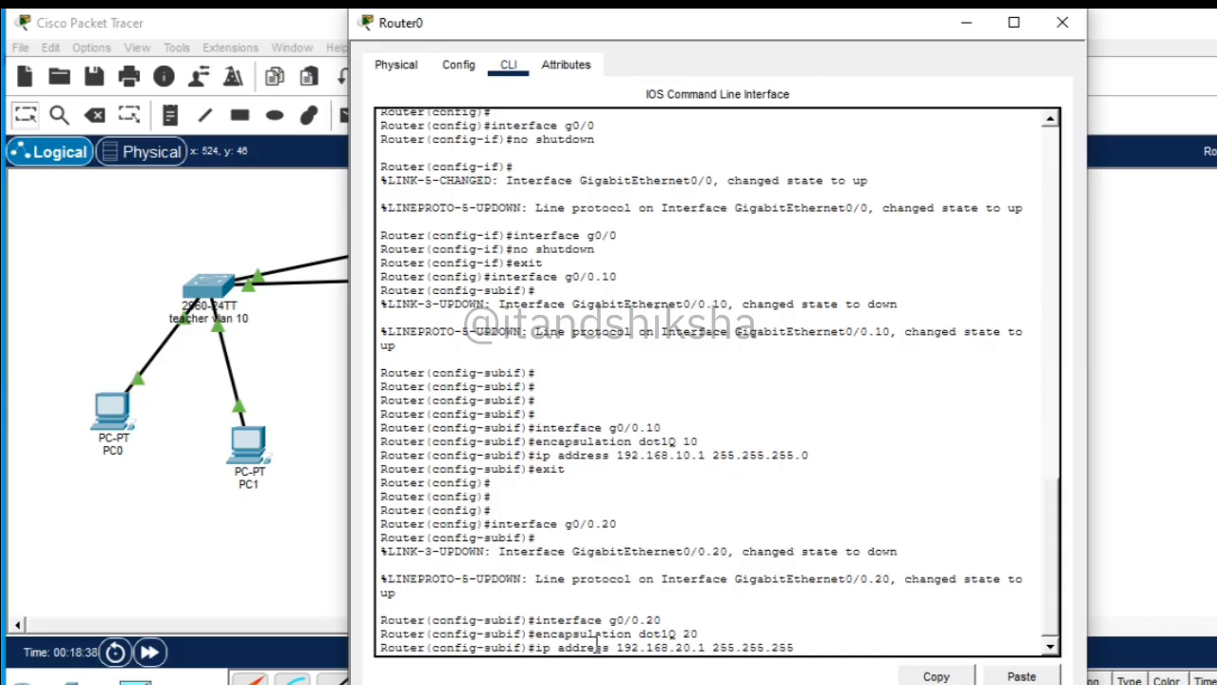
{"action": "type", "text": ".0"}
{"action": "key", "text": "Return"}
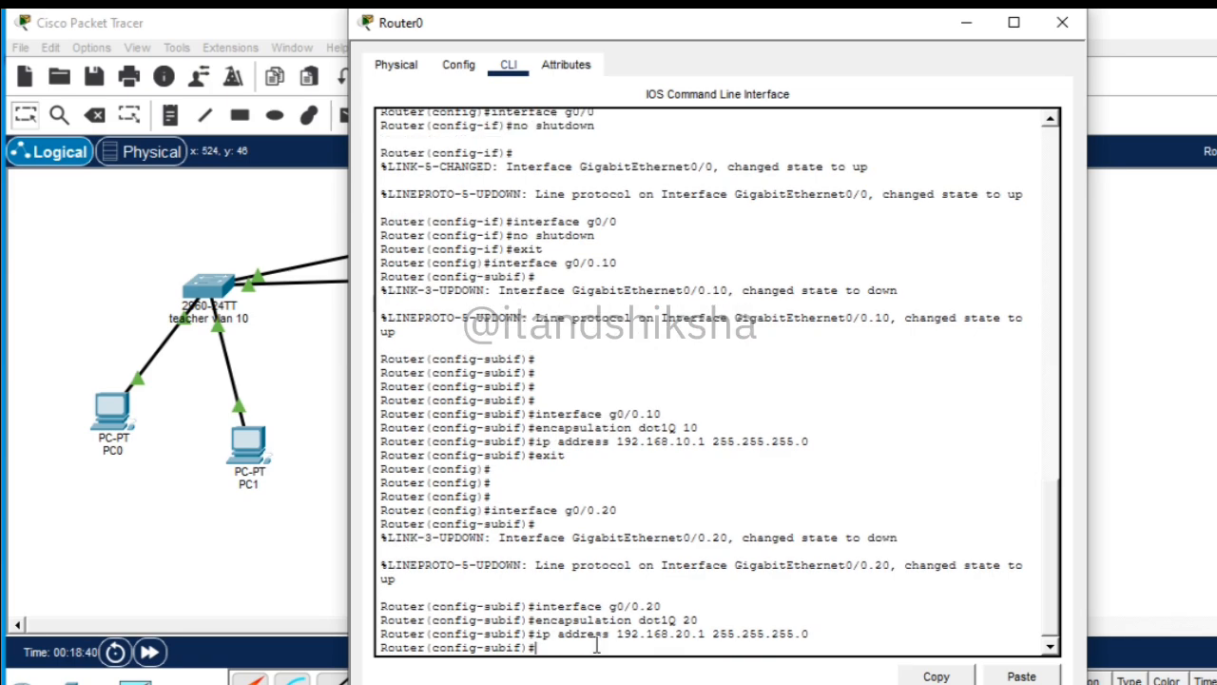
{"action": "type", "text": "exit"}
{"action": "key", "text": "Return"}
{"action": "key", "text": "Return"}
{"action": "key", "text": "Return"}
{"action": "key", "text": "Return"}
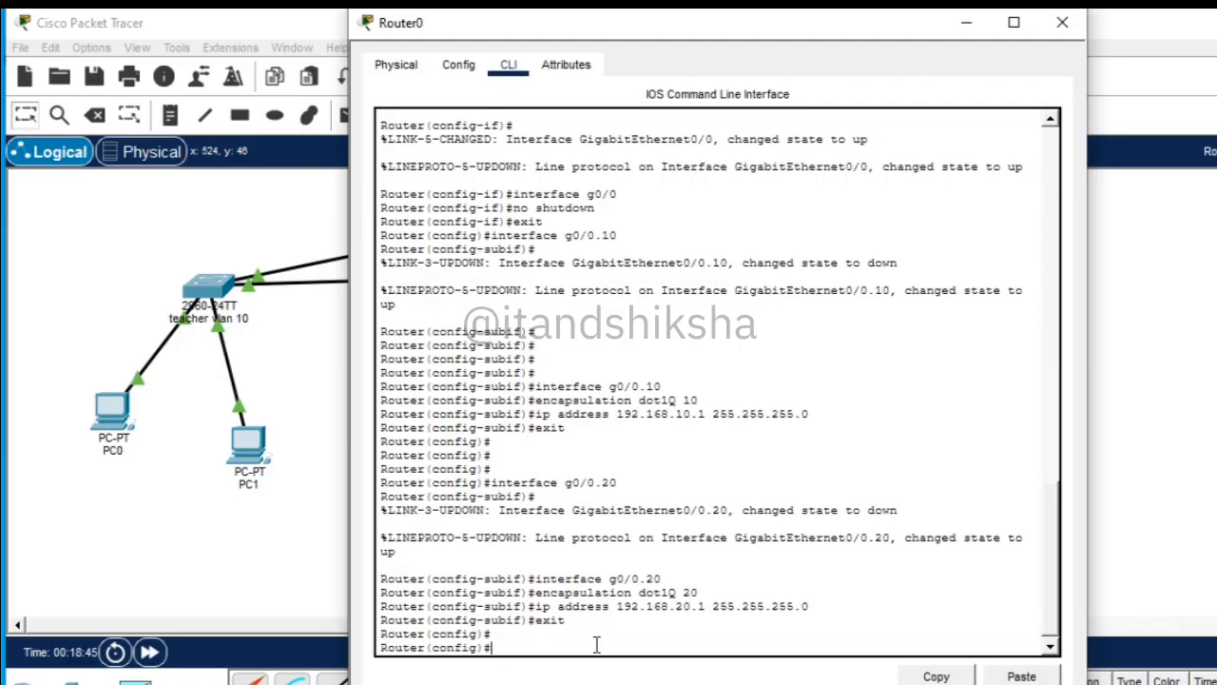
Step: Create the DHCP pool TEACHER_POOL on Router0 with network 192.168.10.0 and mask 255.255.255.0
{"action": "type", "text": "ip "}
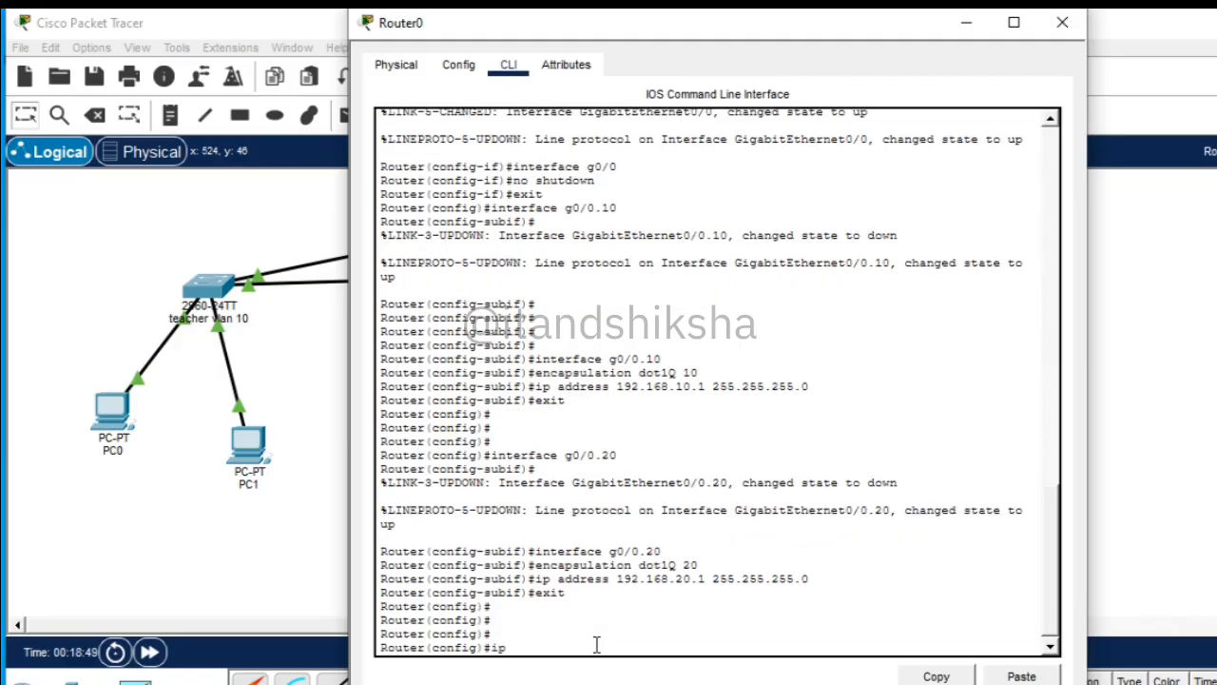
{"action": "type", "text": "dhcp pool TEACHER_POOL"}
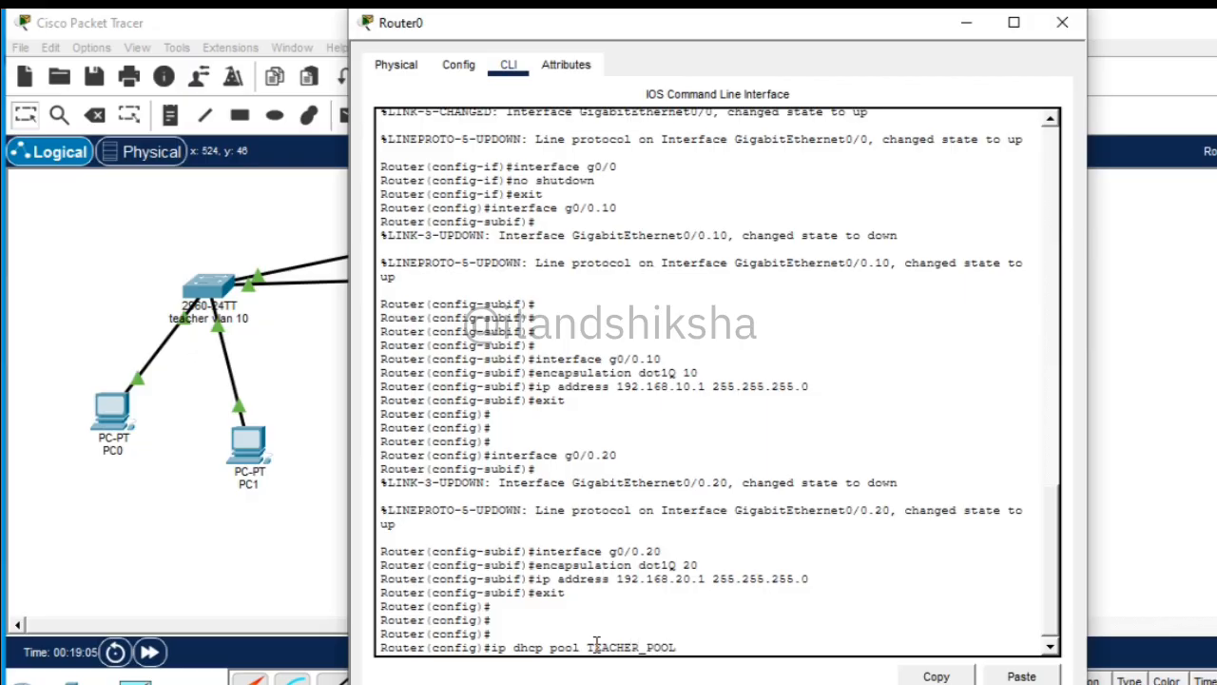
{"action": "key", "text": "Return"}
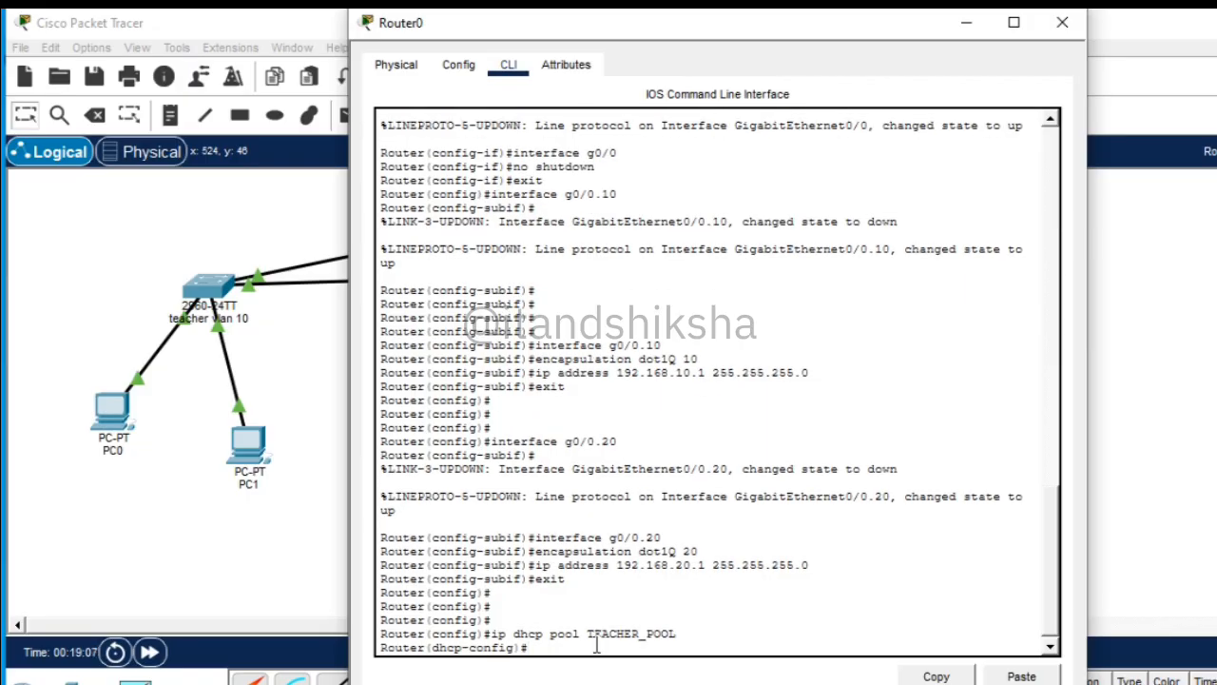
{"action": "type", "text": "network"}
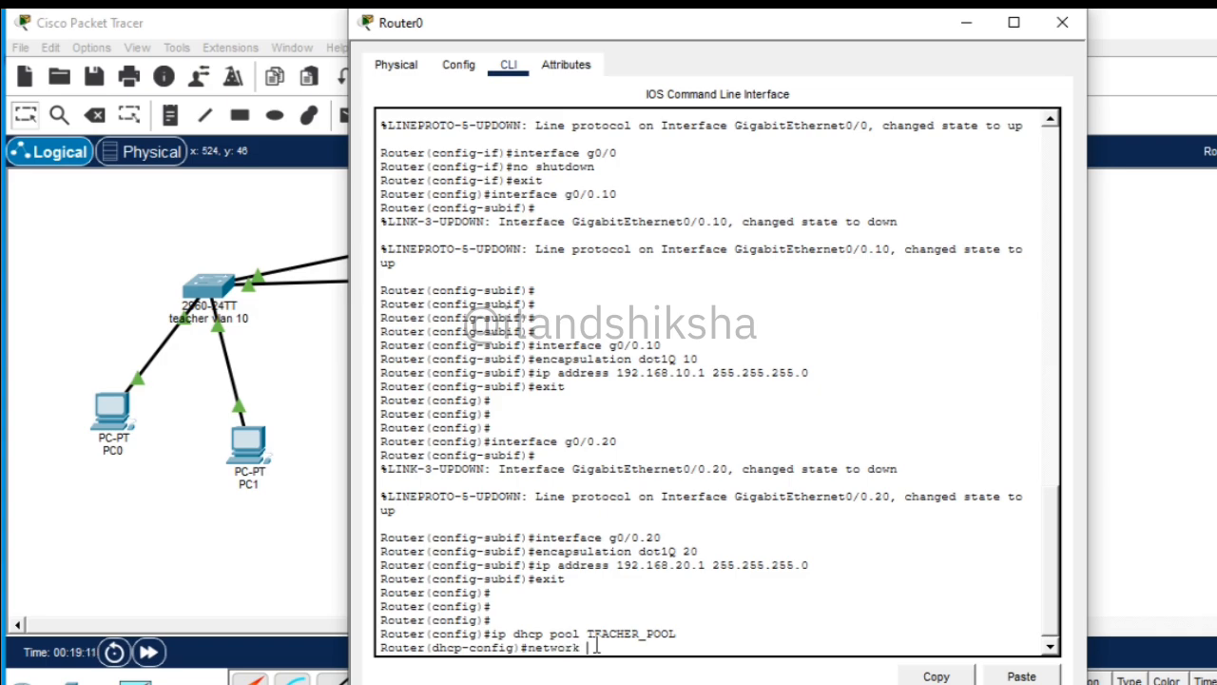
{"action": "type", "text": " 192"}
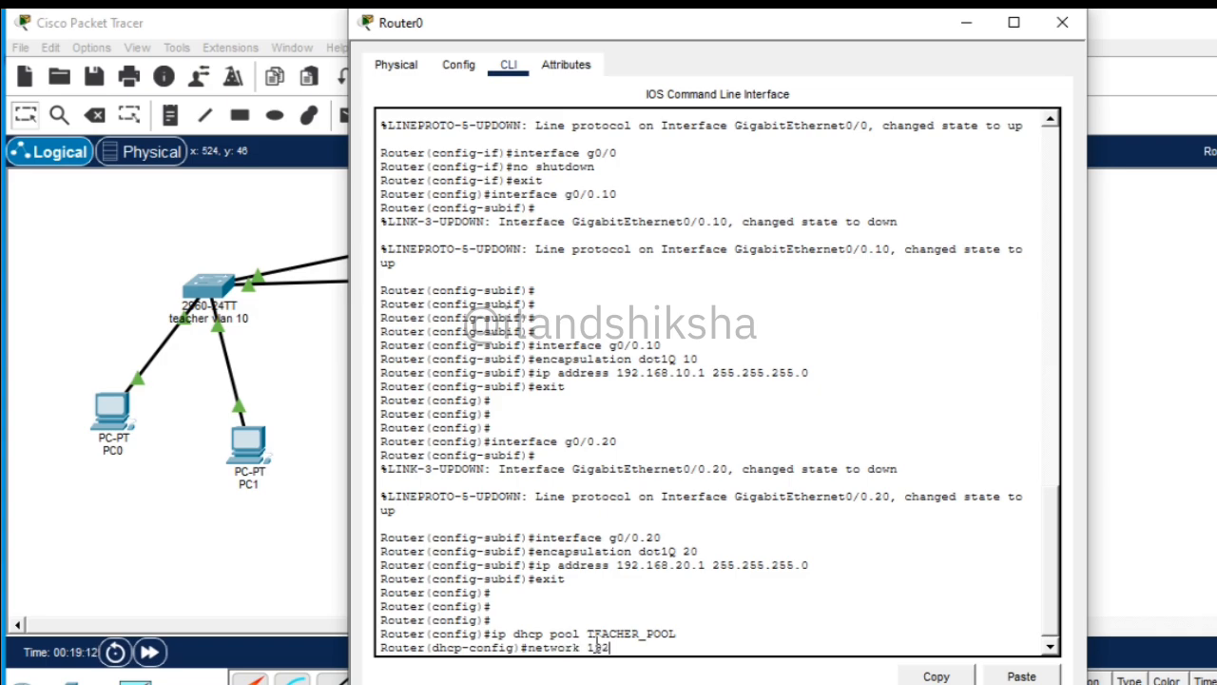
{"action": "type", "text": ".168.10.0 255.255."}
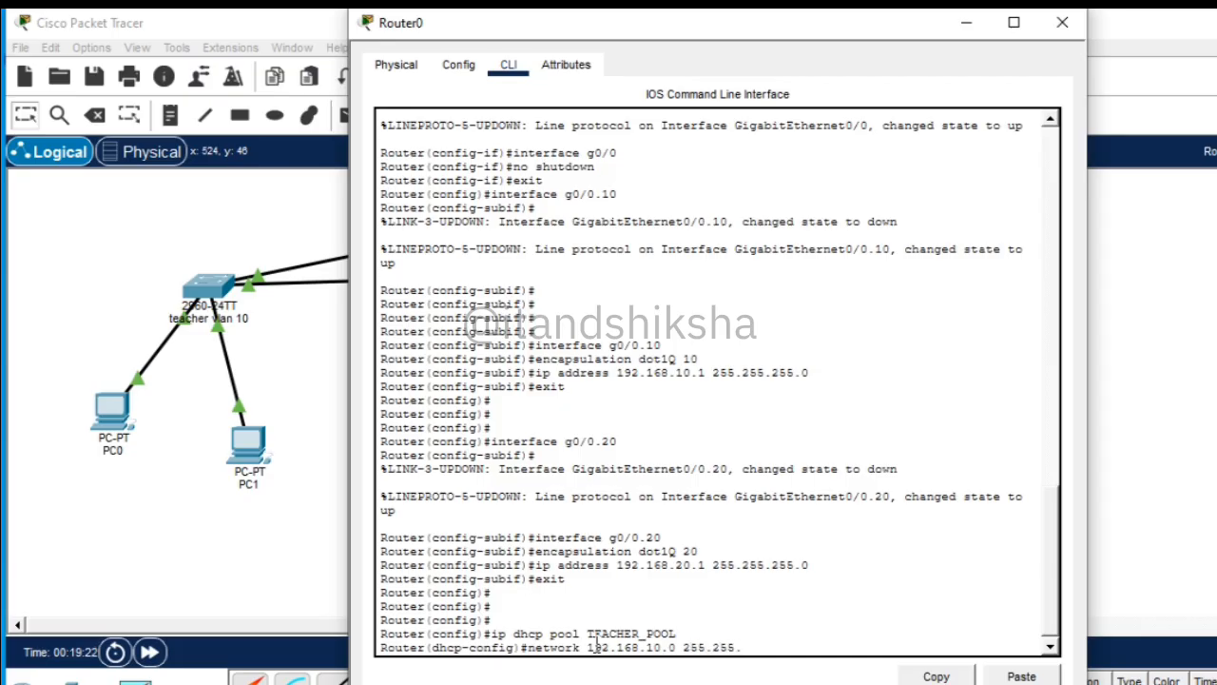
{"action": "type", "text": "255.0"}
{"action": "key", "text": "Return"}
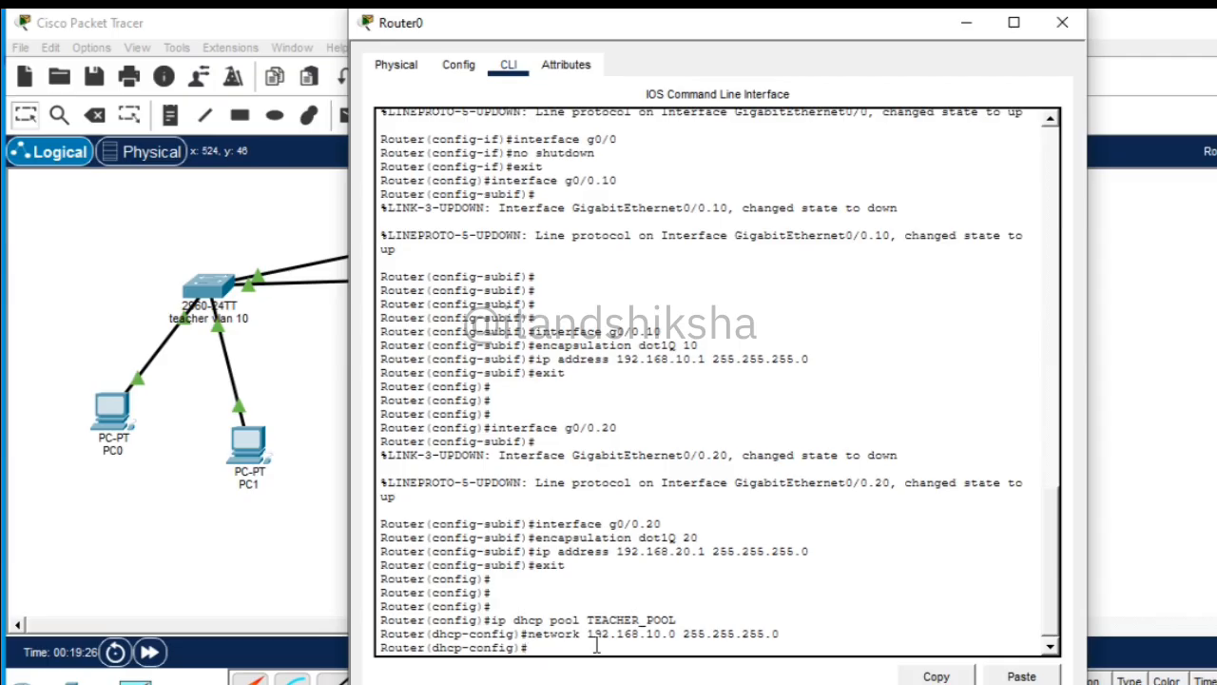
Step: Set TEACHER_POOL's default router to 192.168.10.1 and its DNS server to 8.8.8.8, exiting to global configuration mode
{"action": "type", "text": "default-router"}
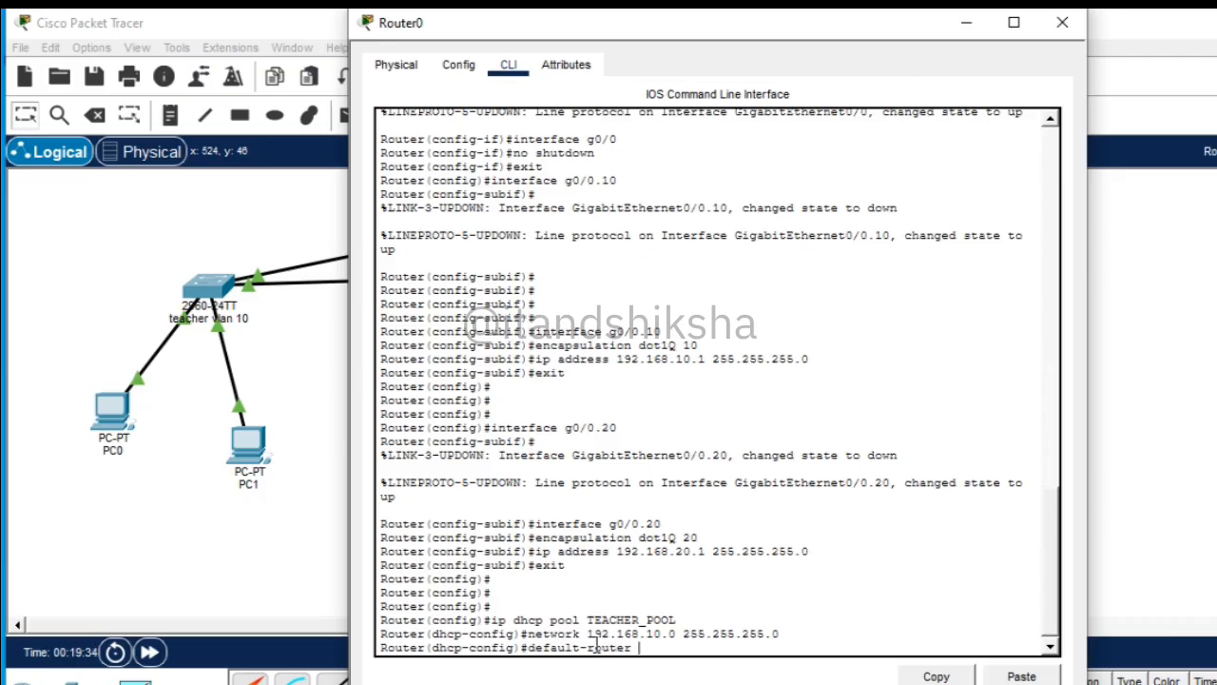
{"action": "type", "text": " 192.168.10.1"}
{"action": "key", "text": "Return"}
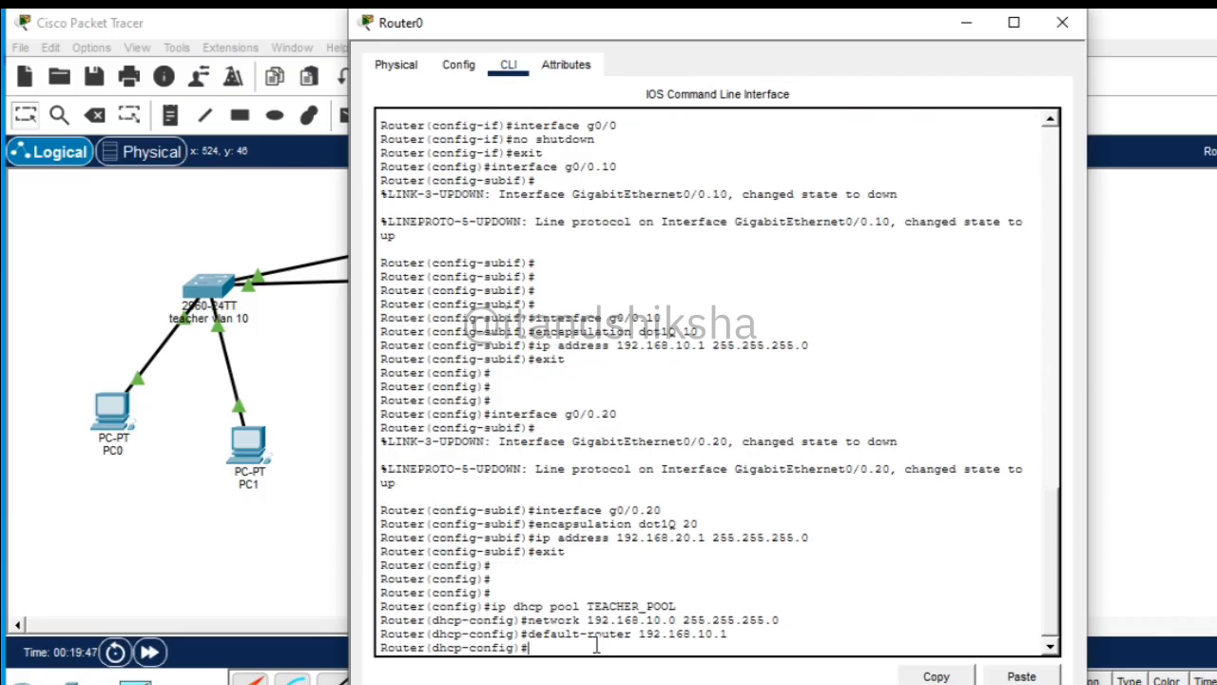
{"action": "type", "text": "dns-server 8.8.8.8"}
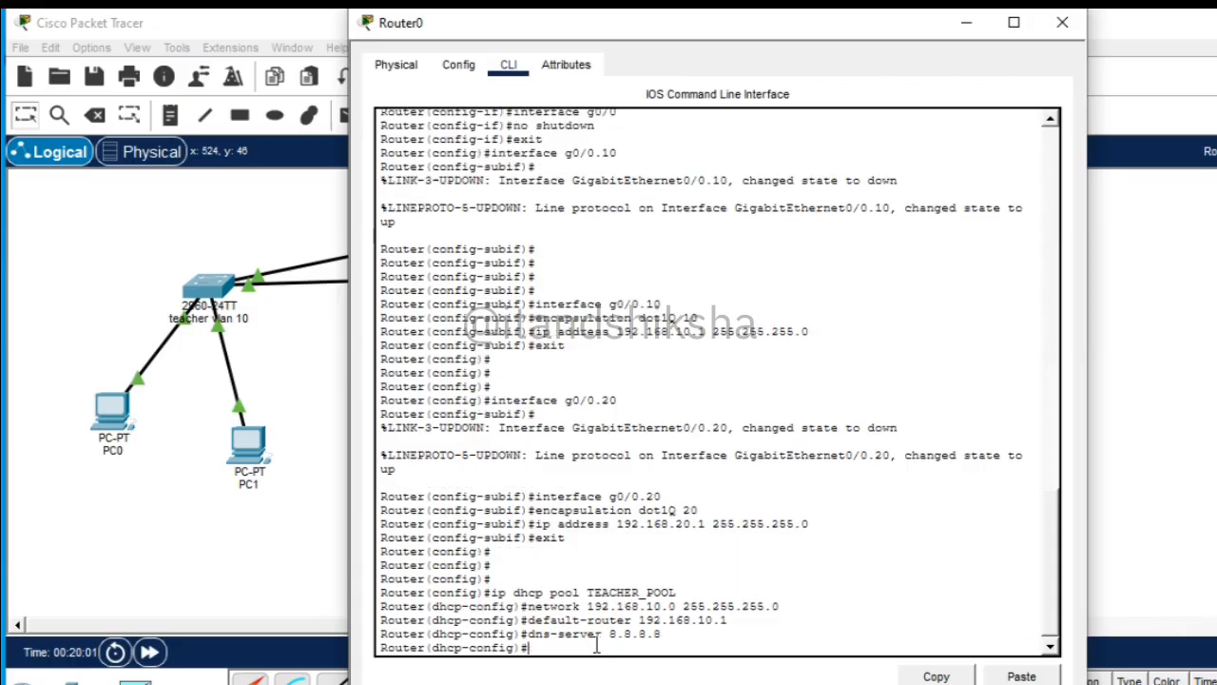
{"action": "key", "text": "Return"}
{"action": "type", "text": "exit"}
{"action": "key", "text": "Return"}
{"action": "key", "text": "Return"}
{"action": "key", "text": "Return"}
{"action": "key", "text": "Return"}
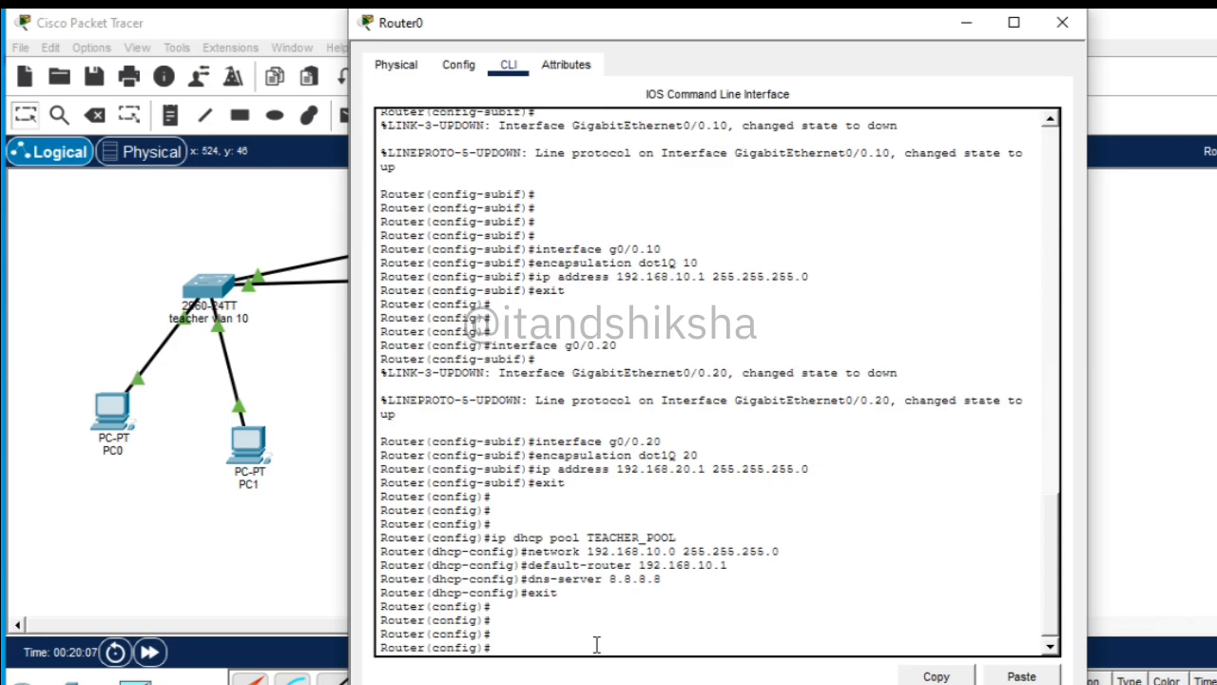
Step: Create the DHCP pool STUDENT_POOL on Router0 with network 192.168.20.0 and mask 255.255.255.0
{"action": "type", "text": "ip dhcp pool STUDENT"}
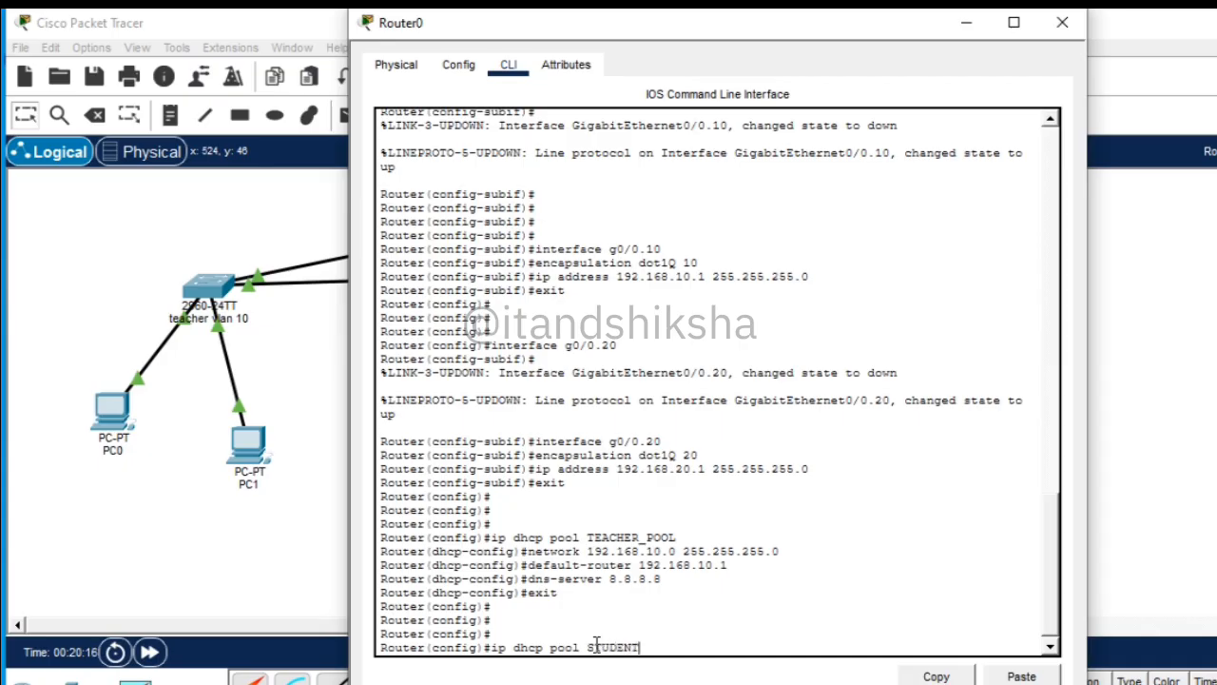
{"action": "type", "text": "+POOL"}
{"action": "key", "text": "BackSpace"}
{"action": "key", "text": "BackSpace"}
{"action": "key", "text": "BackSpace"}
{"action": "key", "text": "BackSpace"}
{"action": "key", "text": "BackSpace"}
{"action": "type", "text": "_POOL"}
{"action": "key", "text": "Return"}
{"action": "type", "text": "networ"}
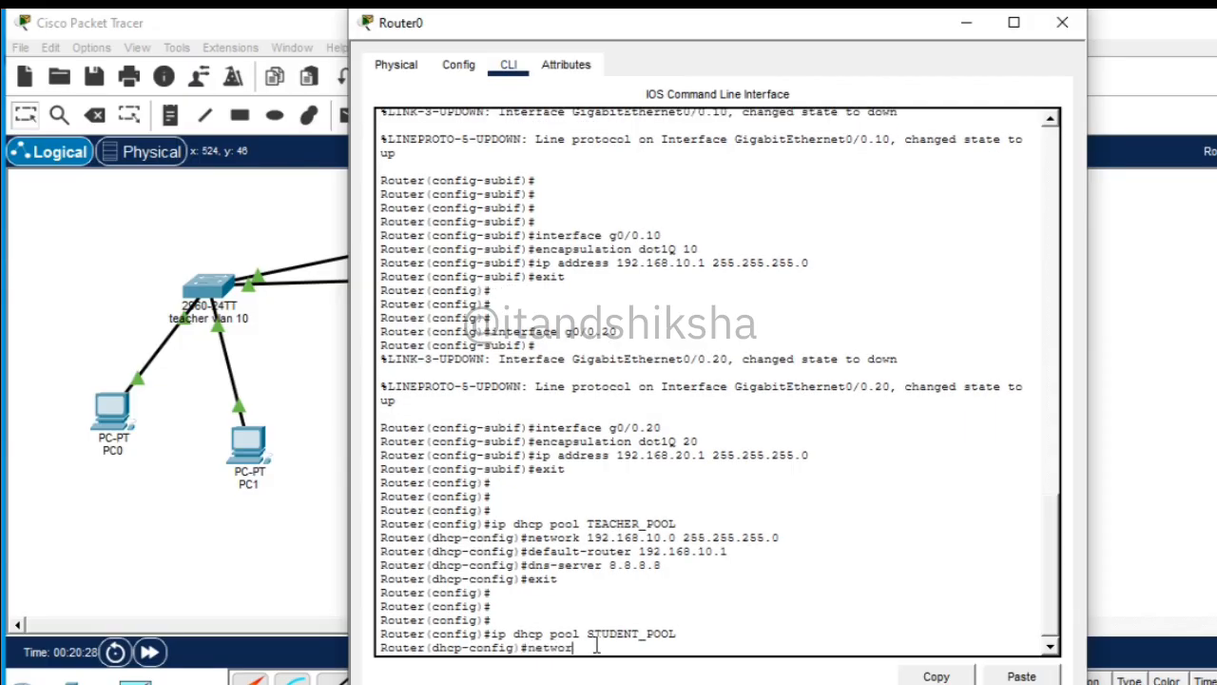
{"action": "type", "text": "k 192.168.20.0 255.255."}
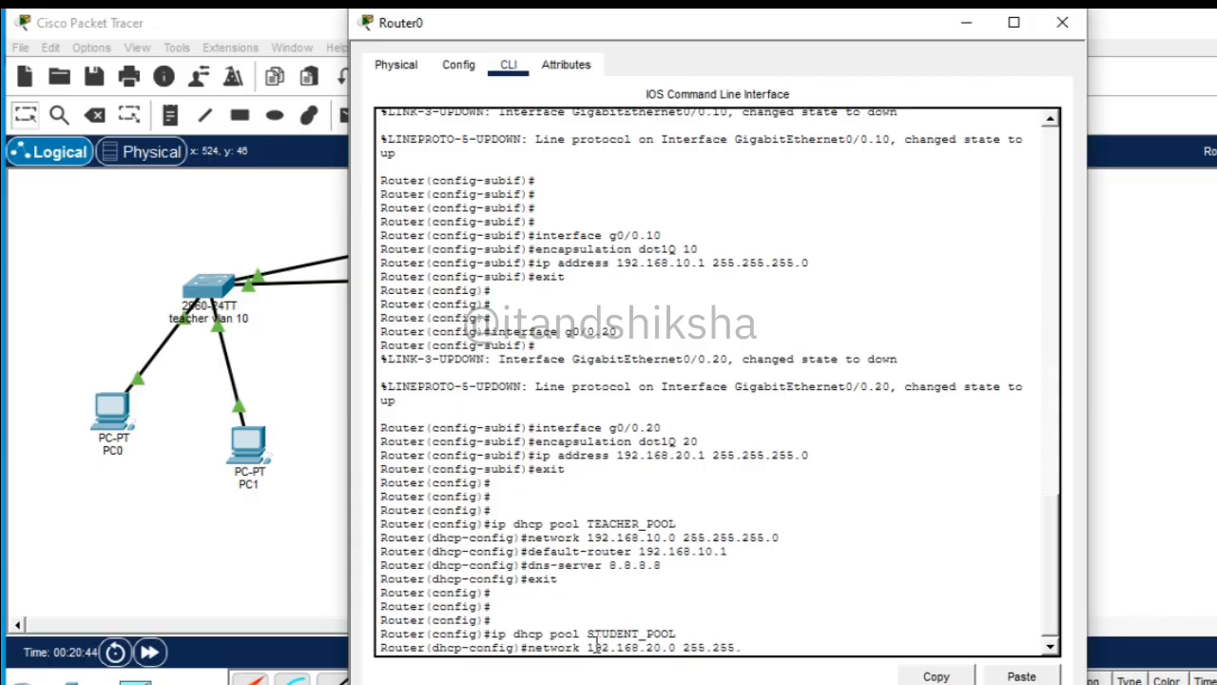
{"action": "type", "text": "255.0"}
{"action": "key", "text": "Return"}
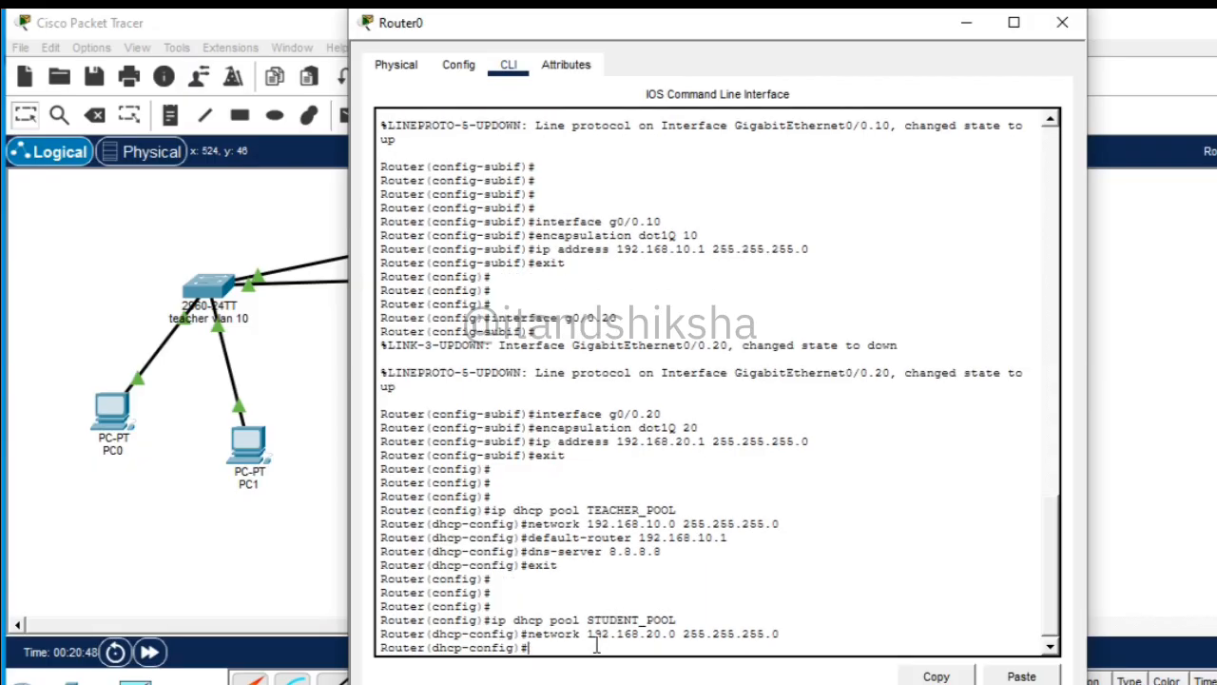
Step: Set the default router of the DHCP pool STUDENT_POOL to 192.168.20.1
{"action": "type", "text": "default-router"}
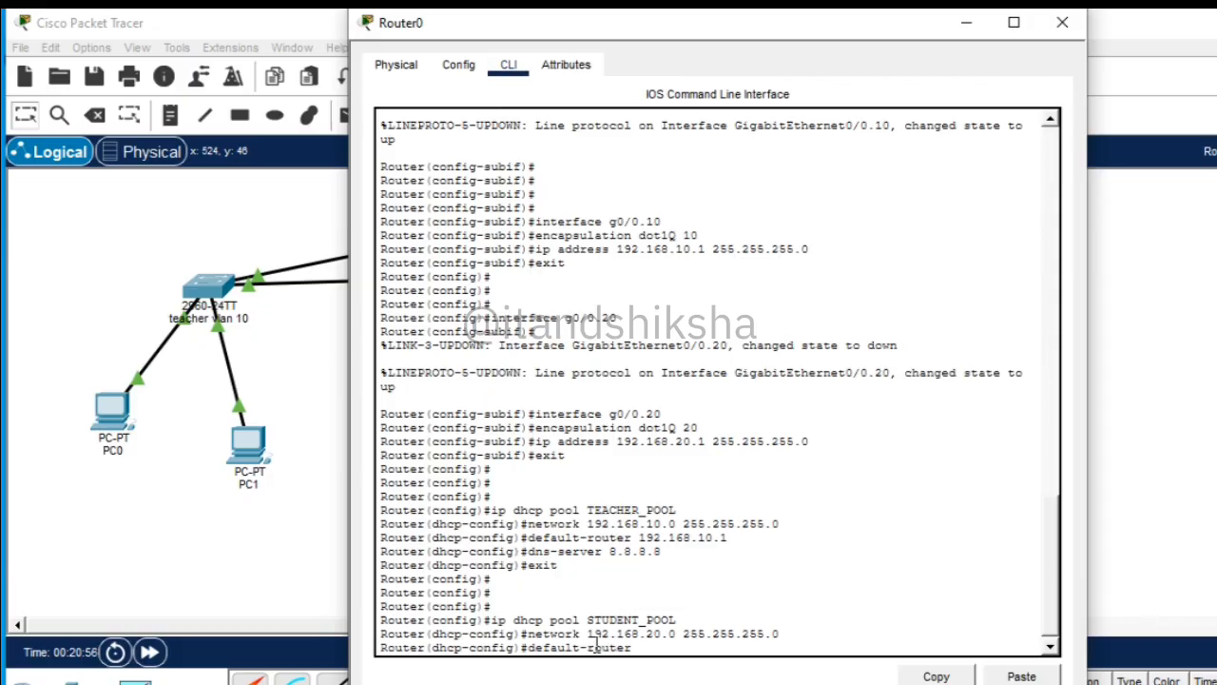
{"action": "type", "text": " 192.168.20.1"}
{"action": "key", "text": "Return"}
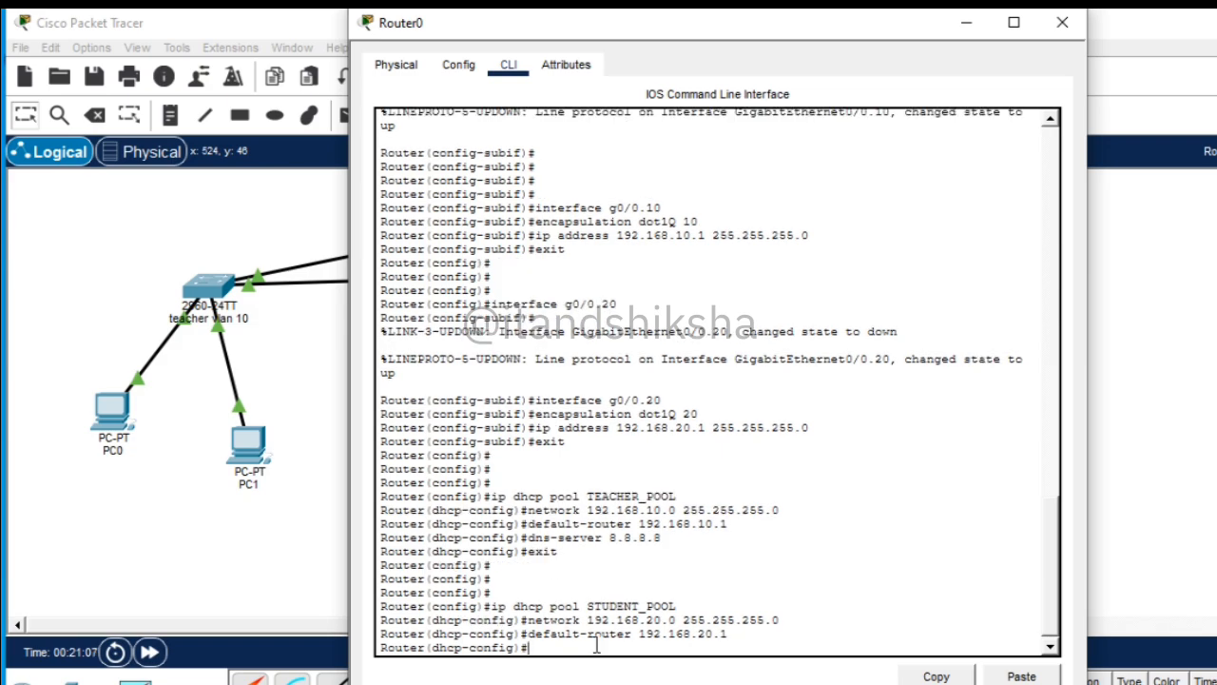
Step: Try to set STUDENT_POOL's DNS server with the command dns server 8.8.8.8
{"action": "type", "text": "dns server"}
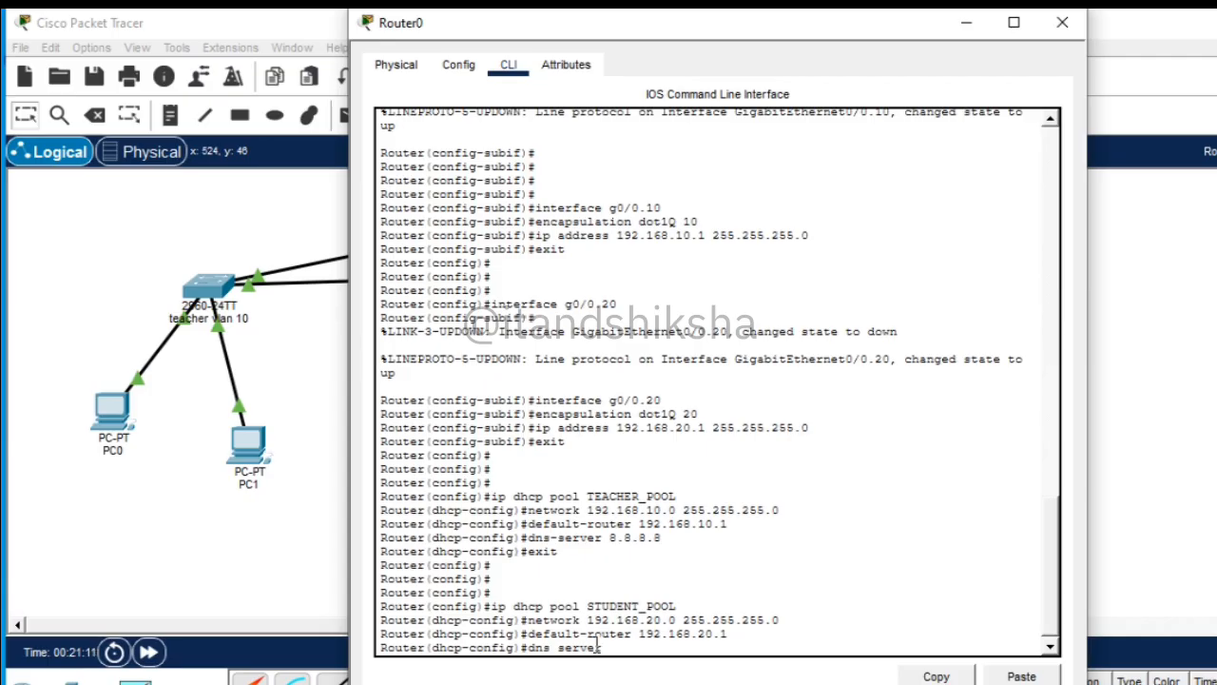
{"action": "type", "text": " 8"}
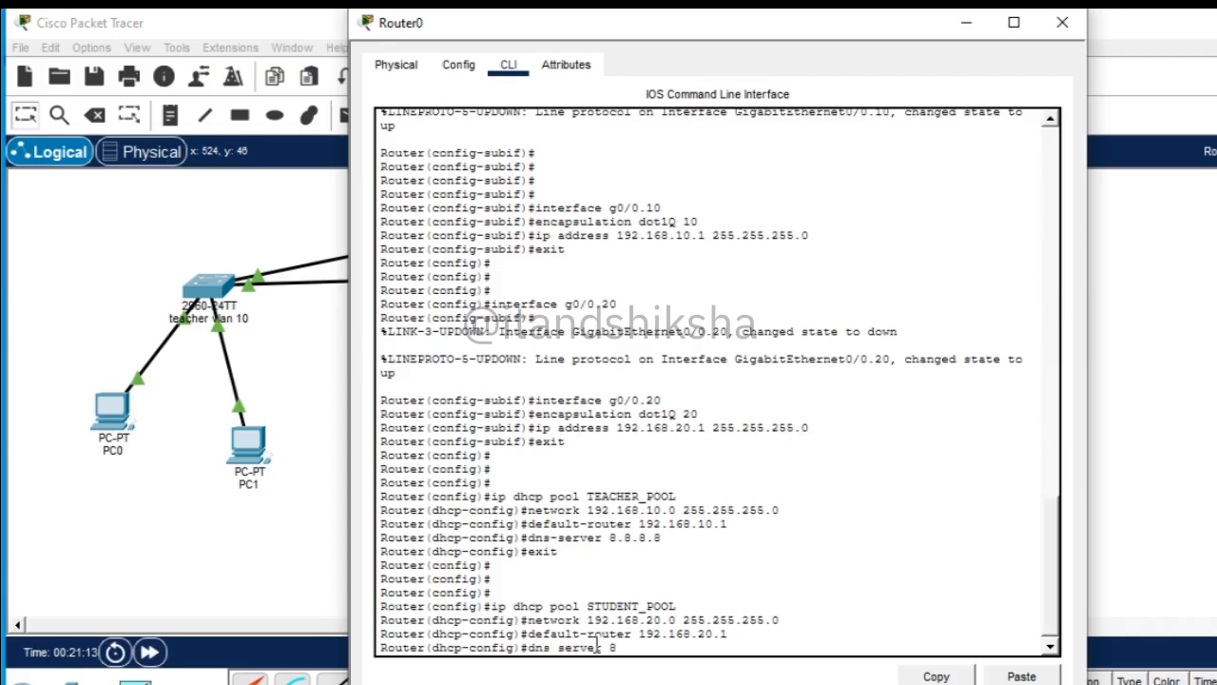
{"action": "type", "text": ".8.8.8"}
{"action": "key", "text": "Return"}
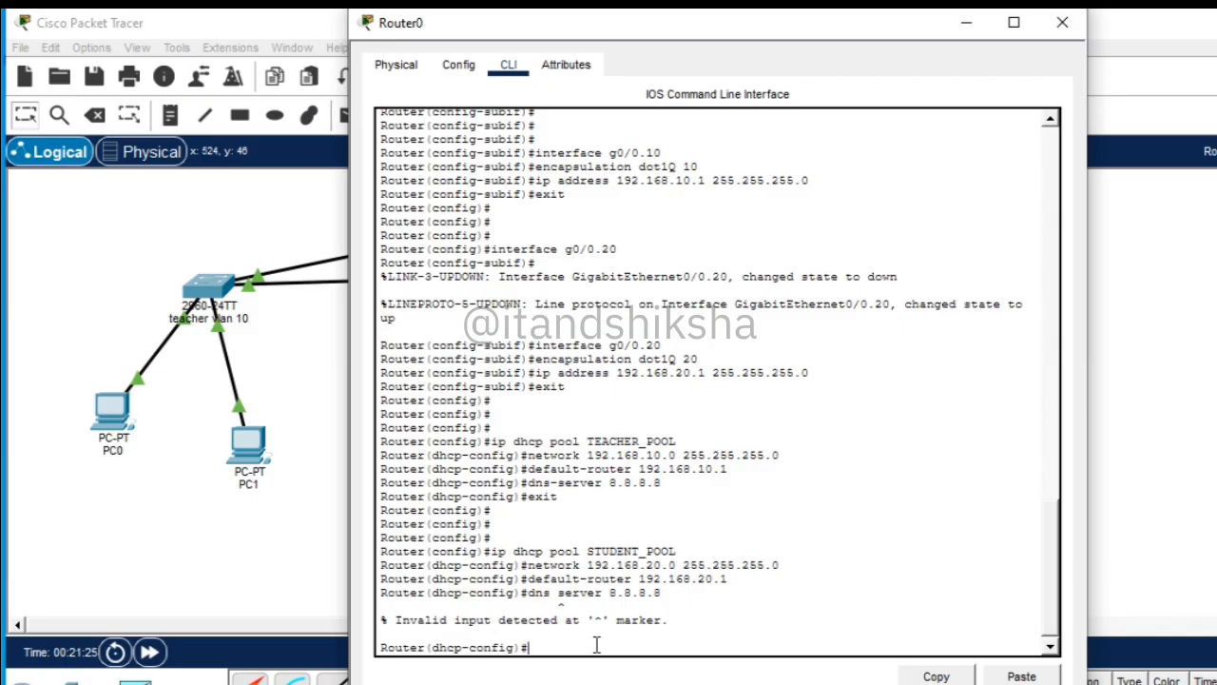
Step: Set STUDENT_POOL's DNS server to 8.8.8.8, exit to global configuration mode and close Router0's window
{"action": "type", "text": "ns-server 8.8.8.8"}
{"action": "key", "text": "Return"}
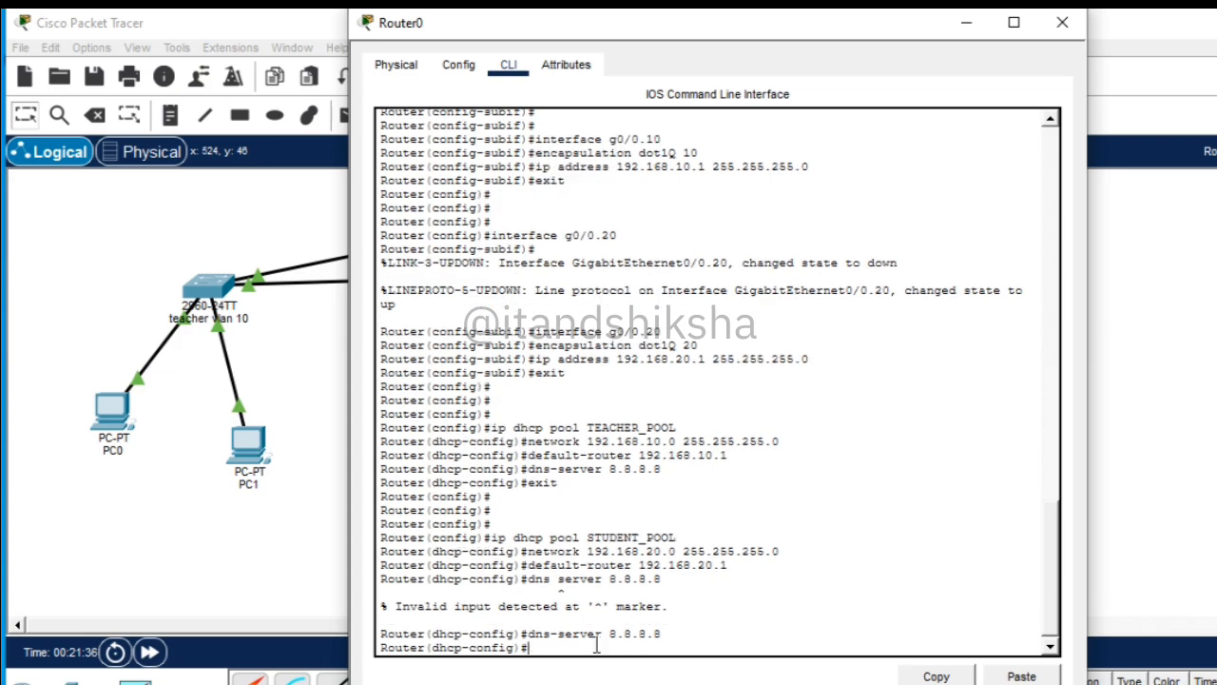
{"action": "type", "text": "exit"}
{"action": "key", "text": "Return"}
{"action": "key", "text": "Return"}
{"action": "key", "text": "Return"}
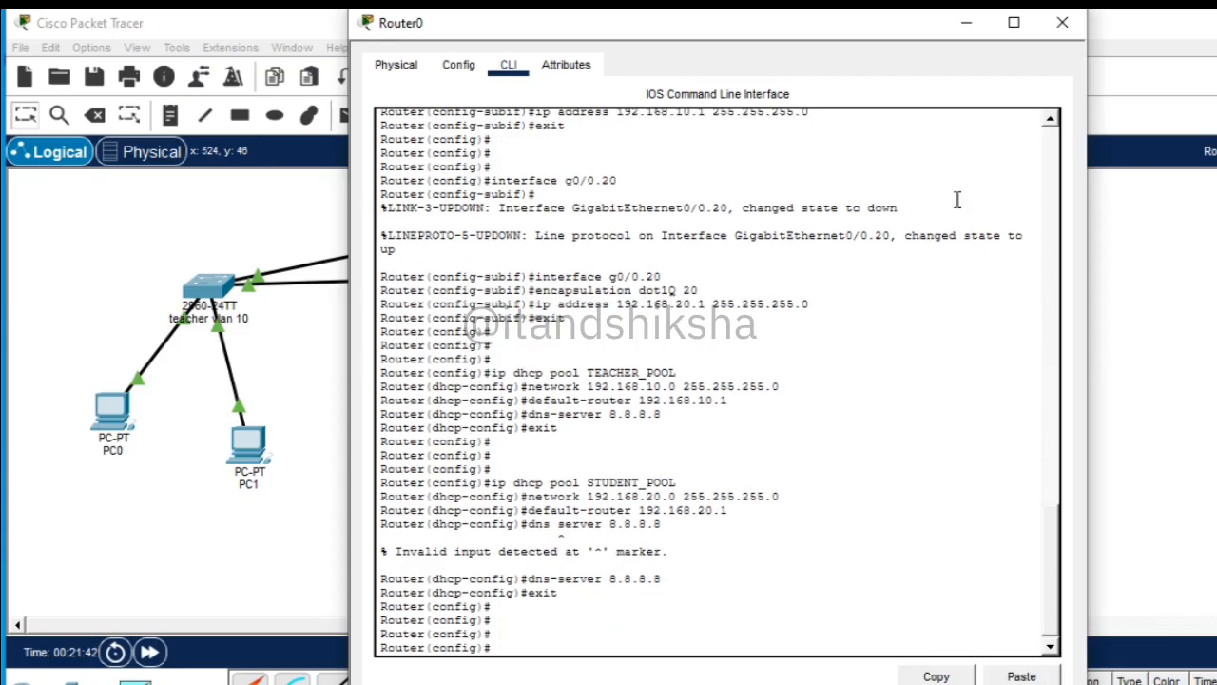
{"action": "left_click", "coordinate": [1062, 25]}
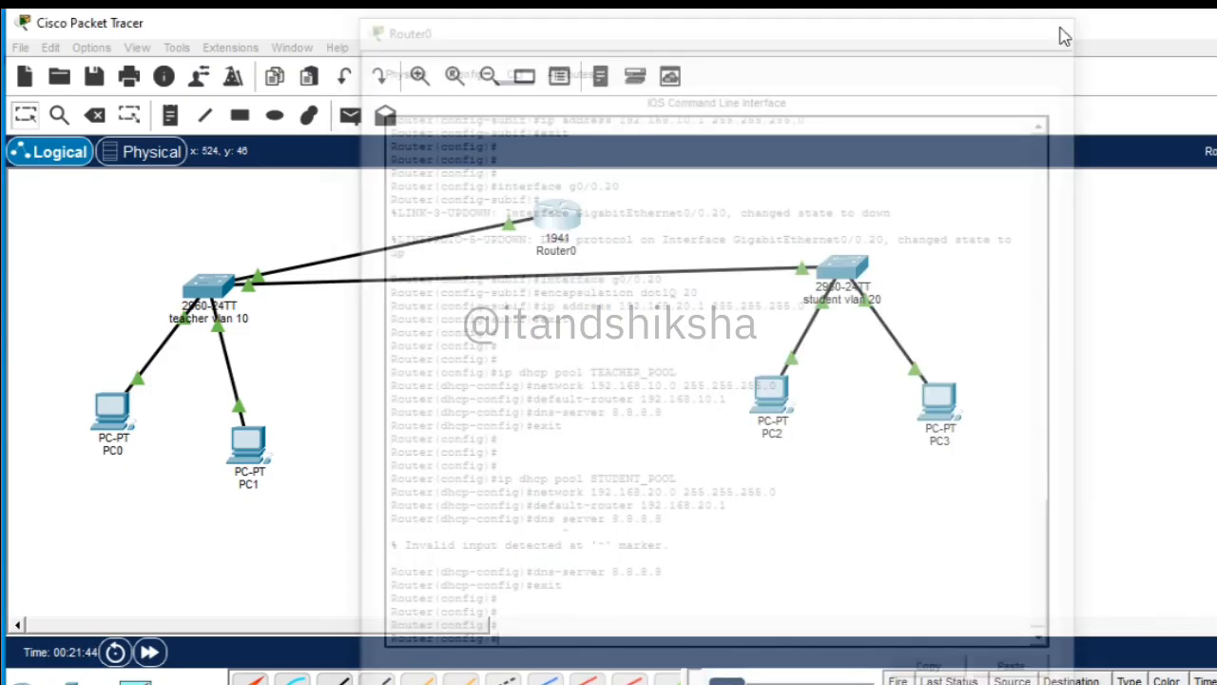
Step: Switch PC0's IPv4 configuration to DHCP and close its window
{"action": "left_click", "coordinate": [112, 409]}
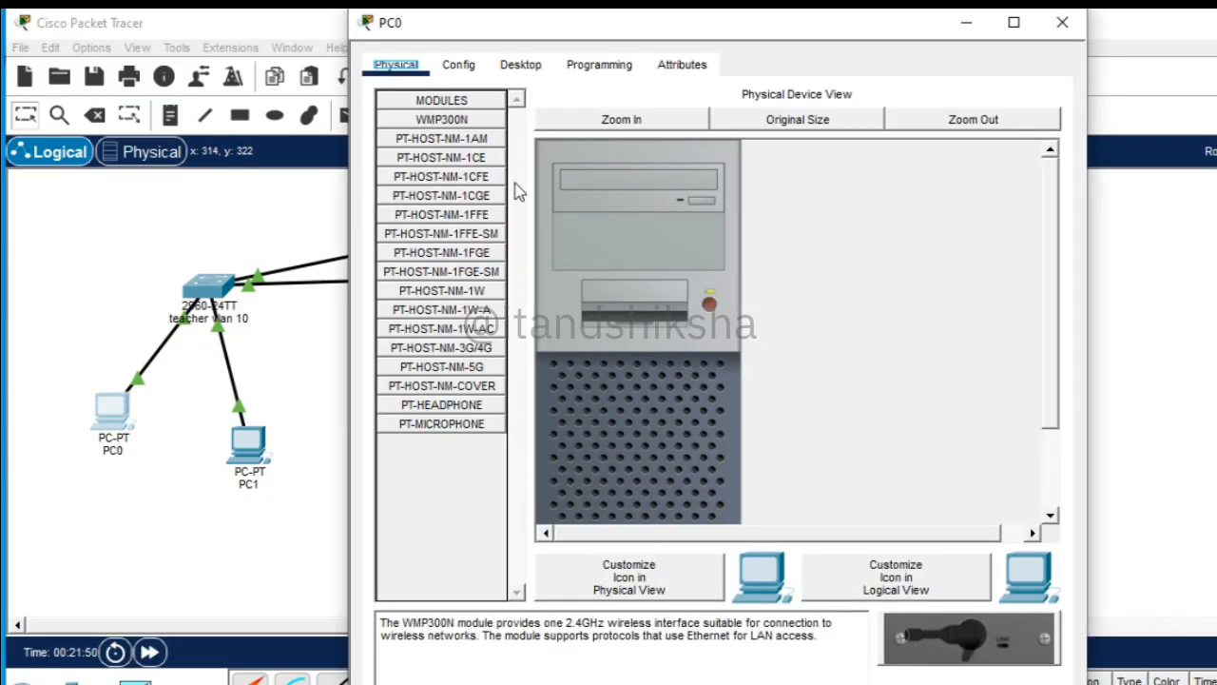
{"action": "left_click", "coordinate": [523, 71]}
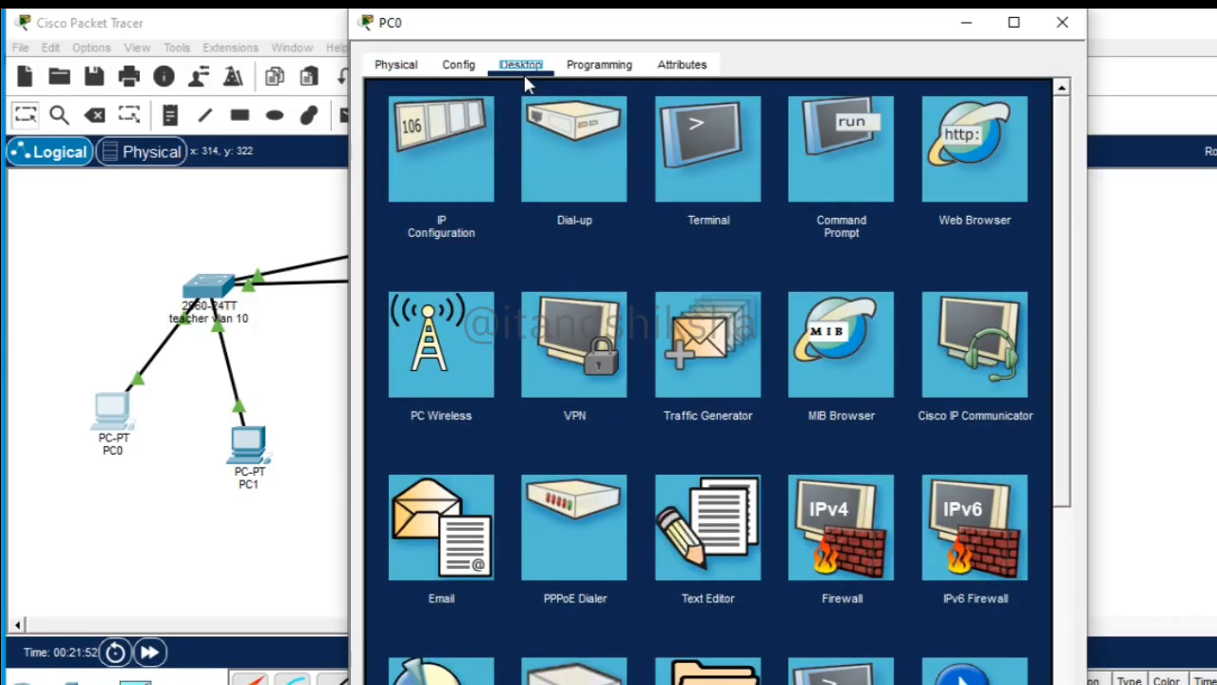
{"action": "left_click", "coordinate": [453, 179]}
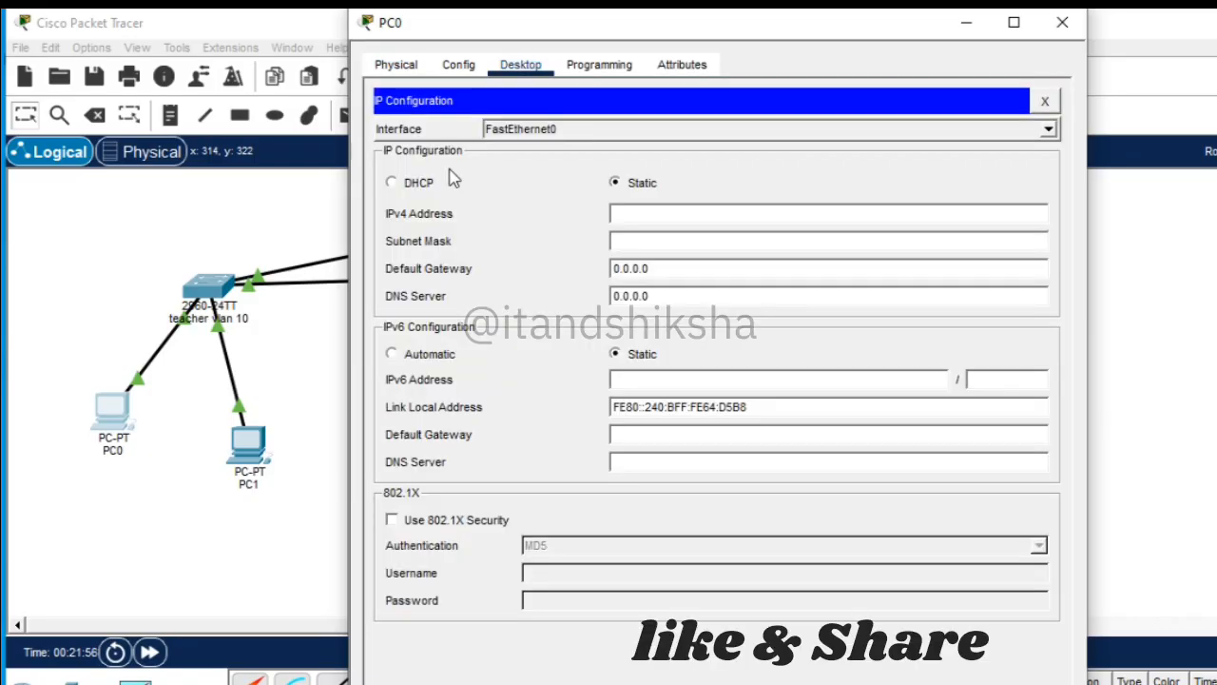
{"action": "left_click", "coordinate": [392, 184]}
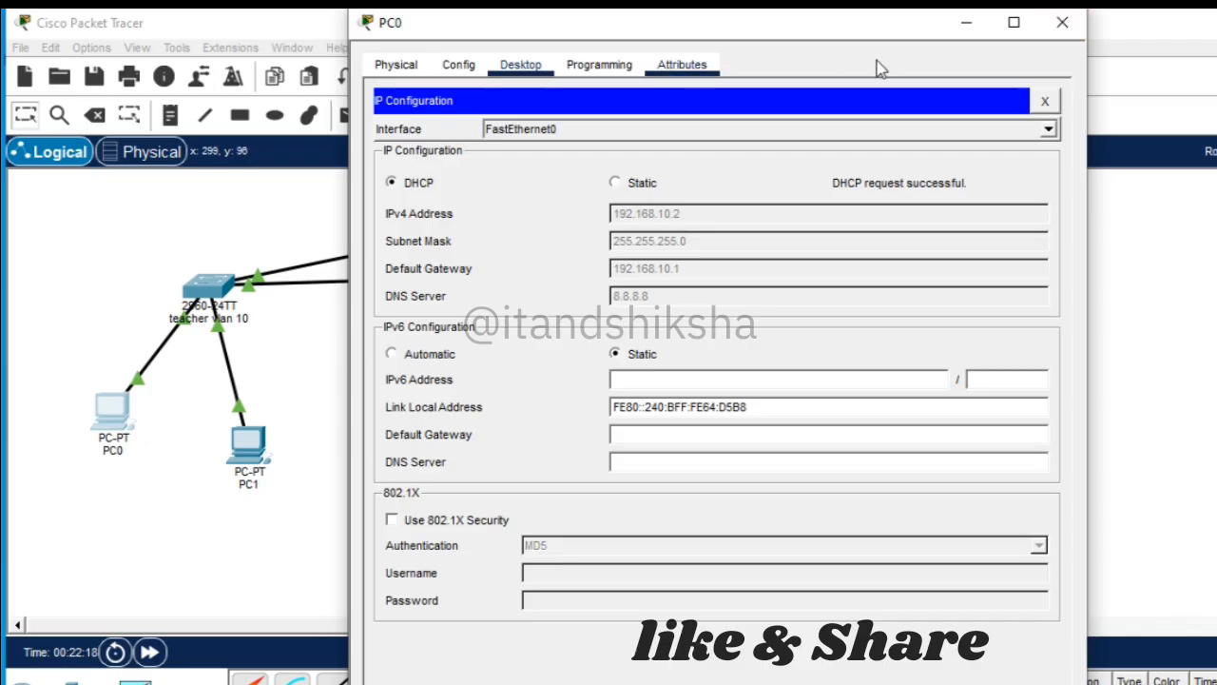
{"action": "left_click", "coordinate": [1062, 26]}
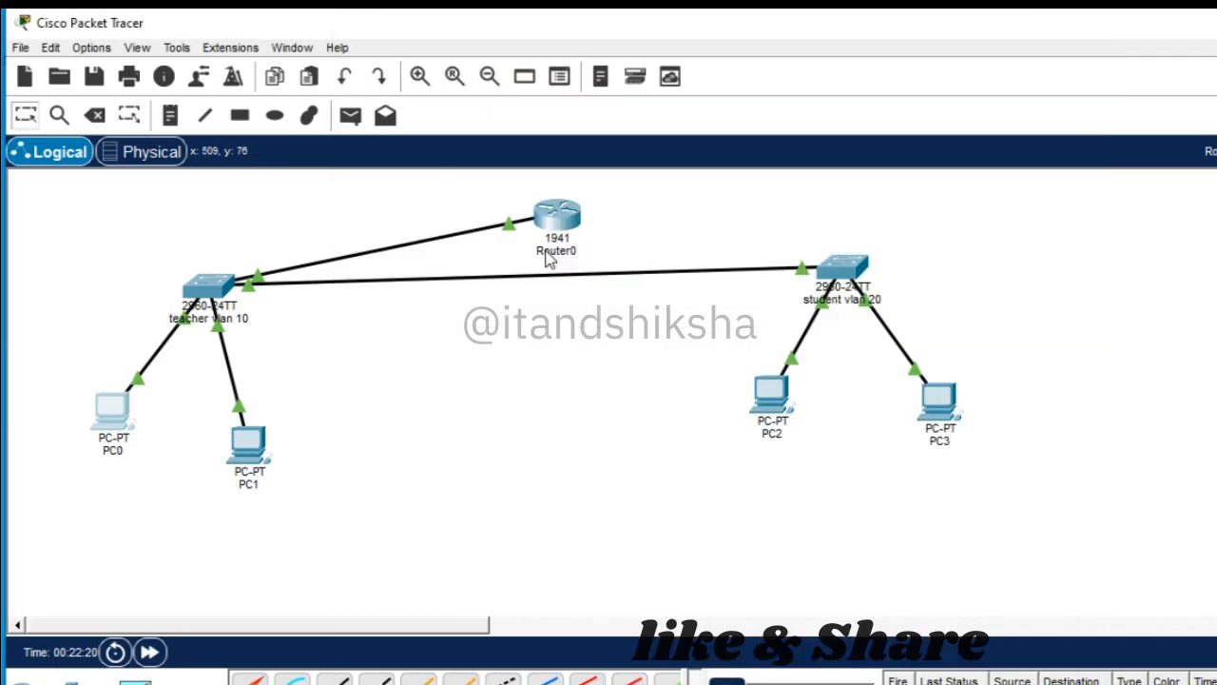
Step: Switch PC1's IPv4 configuration to DHCP and close its window
{"action": "left_click", "coordinate": [249, 451]}
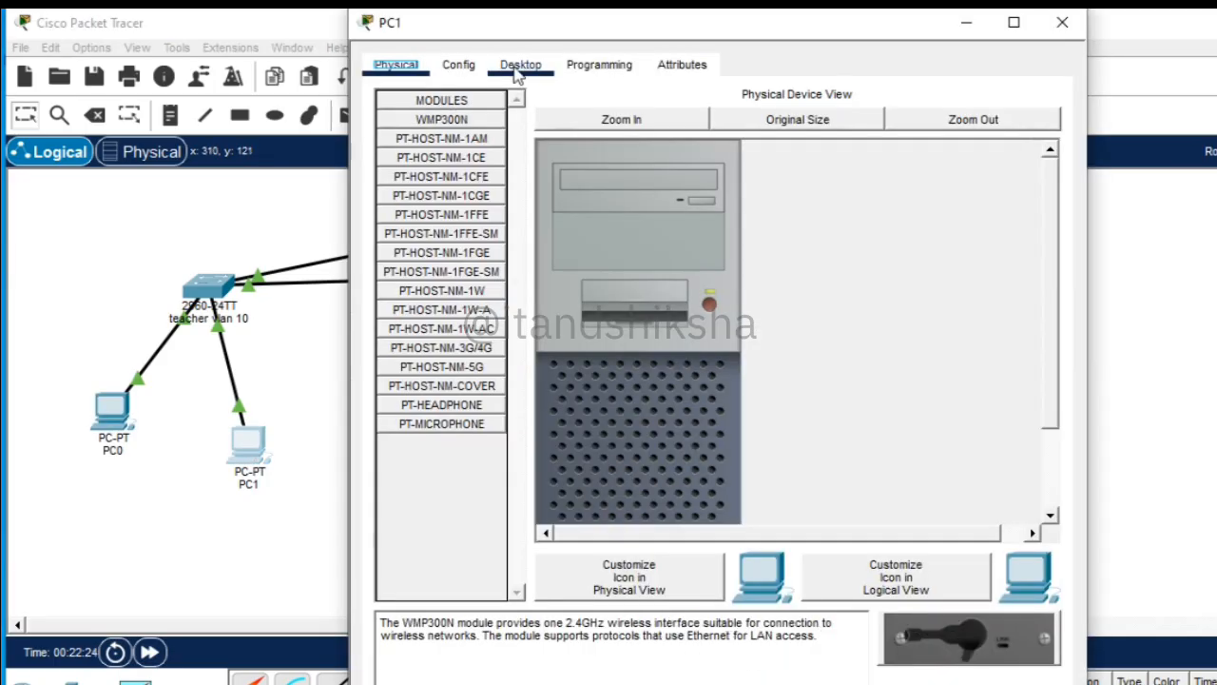
{"action": "left_click", "coordinate": [517, 68]}
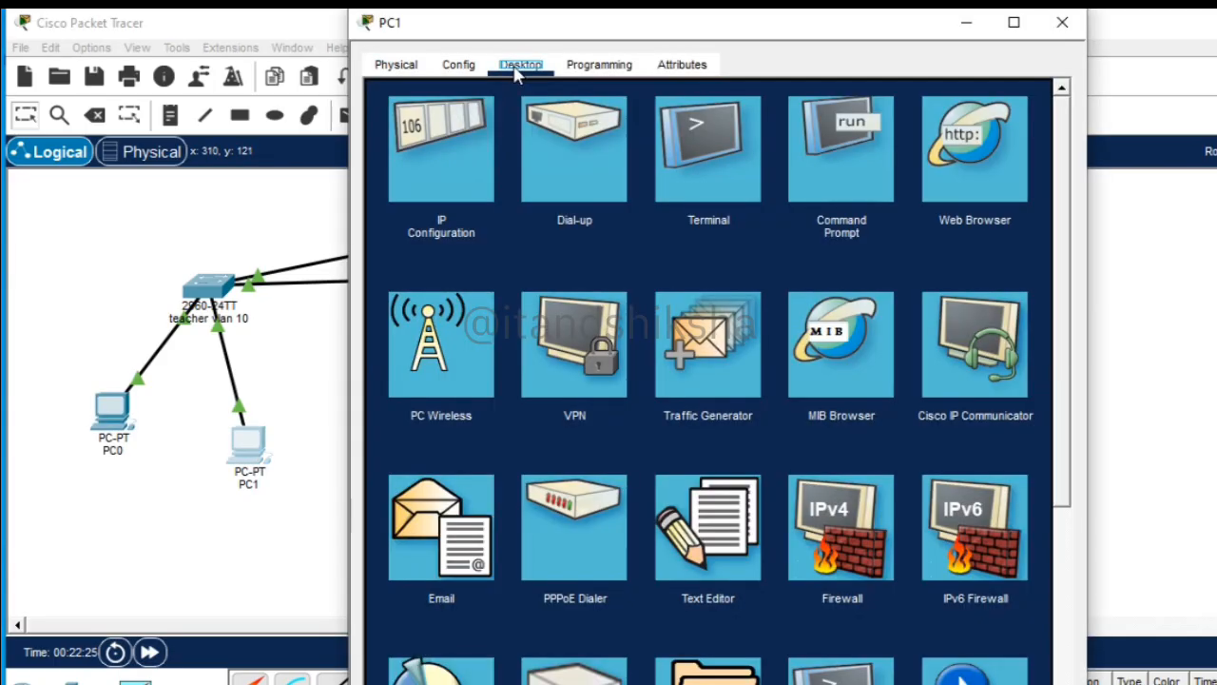
{"action": "left_click", "coordinate": [425, 215]}
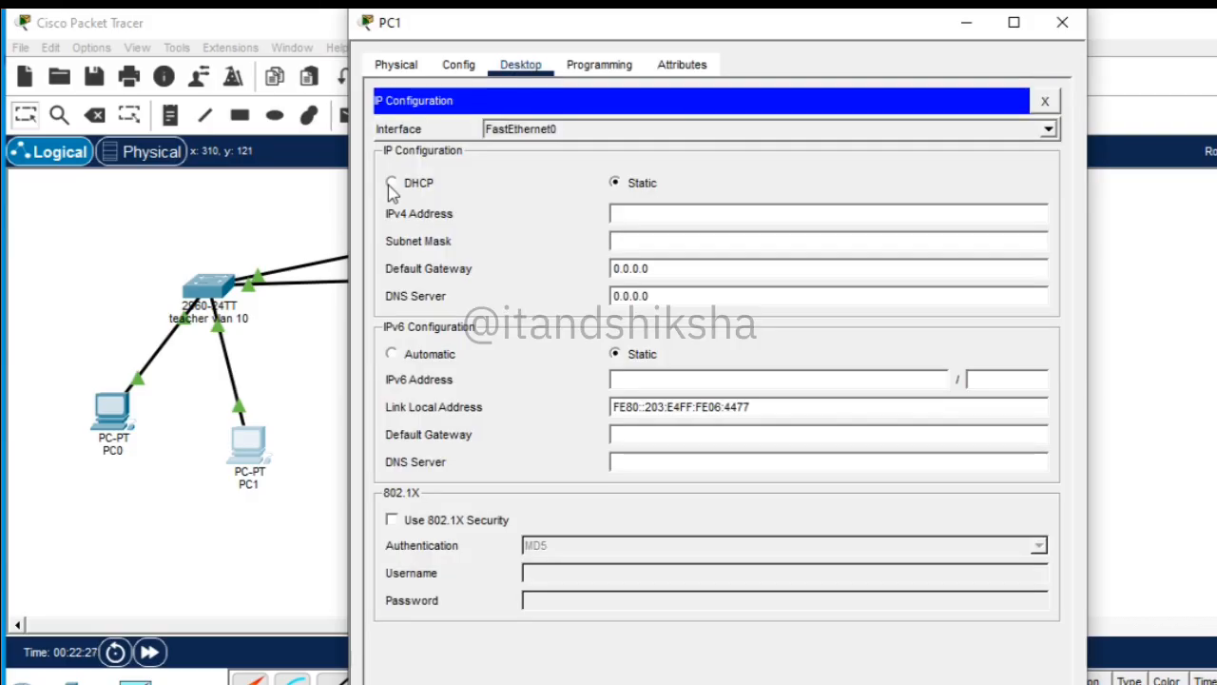
{"action": "left_click", "coordinate": [392, 184]}
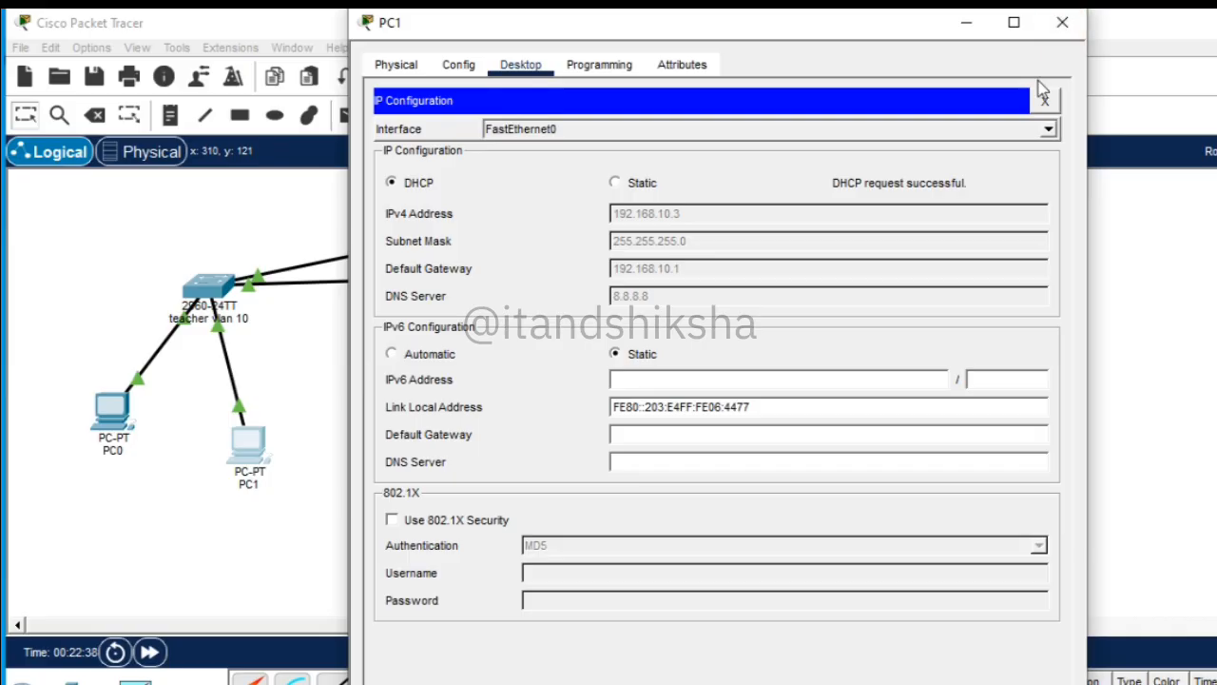
{"action": "left_click", "coordinate": [1063, 22]}
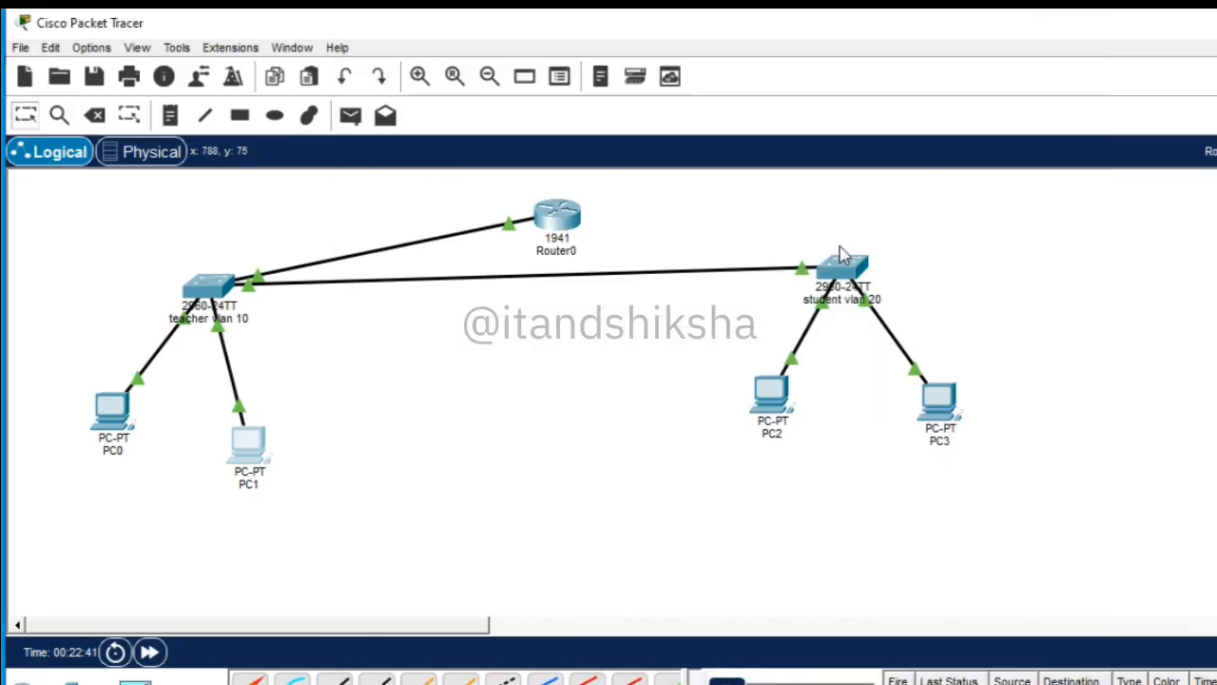
Step: Switch PC2's IPv4 configuration to DHCP and close its window
{"action": "left_click", "coordinate": [776, 405]}
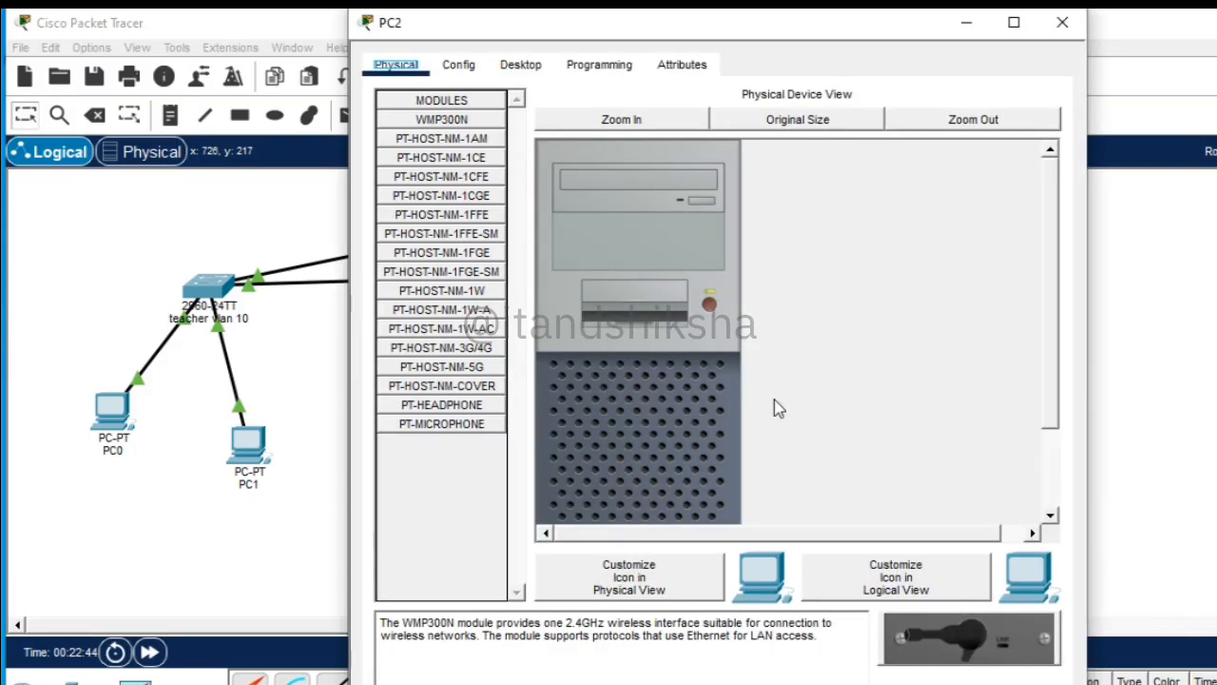
{"action": "left_click", "coordinate": [521, 65]}
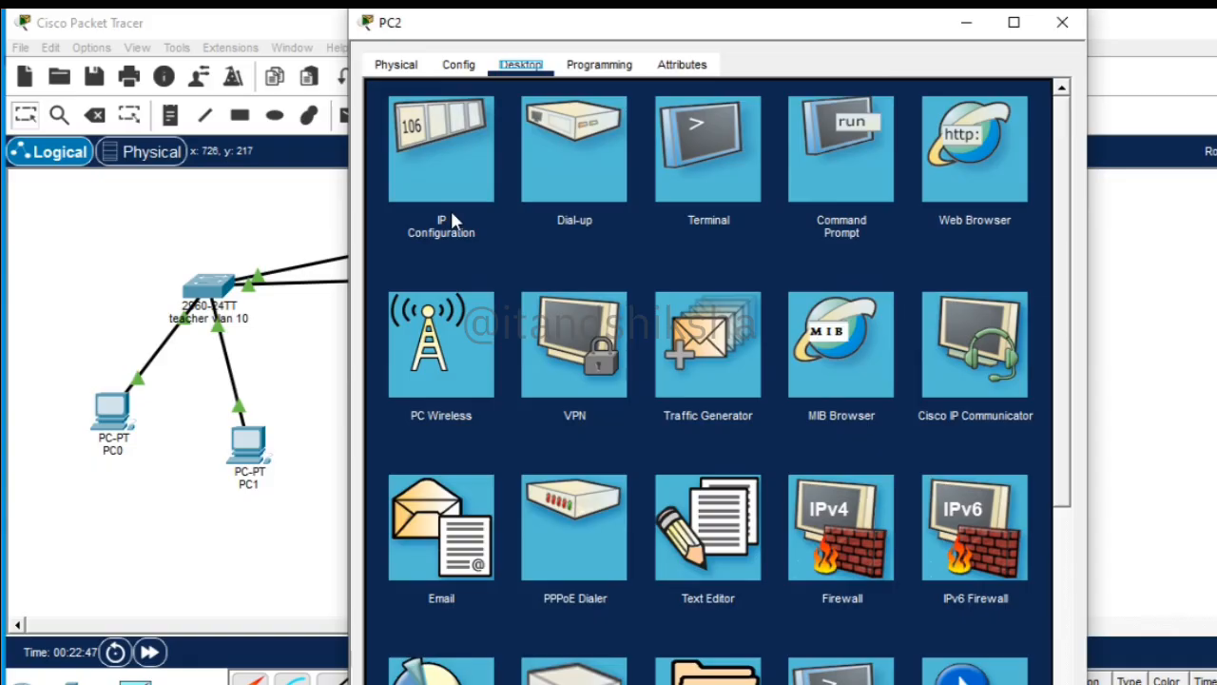
{"action": "left_click", "coordinate": [451, 217]}
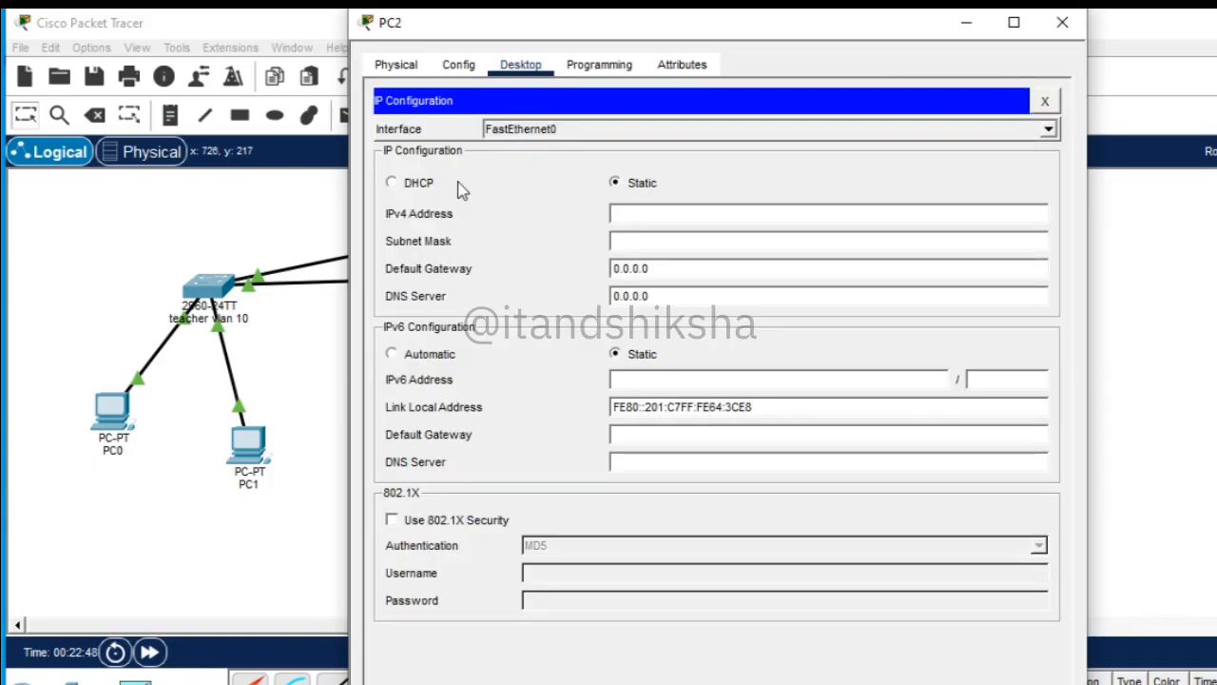
{"action": "left_click", "coordinate": [393, 185]}
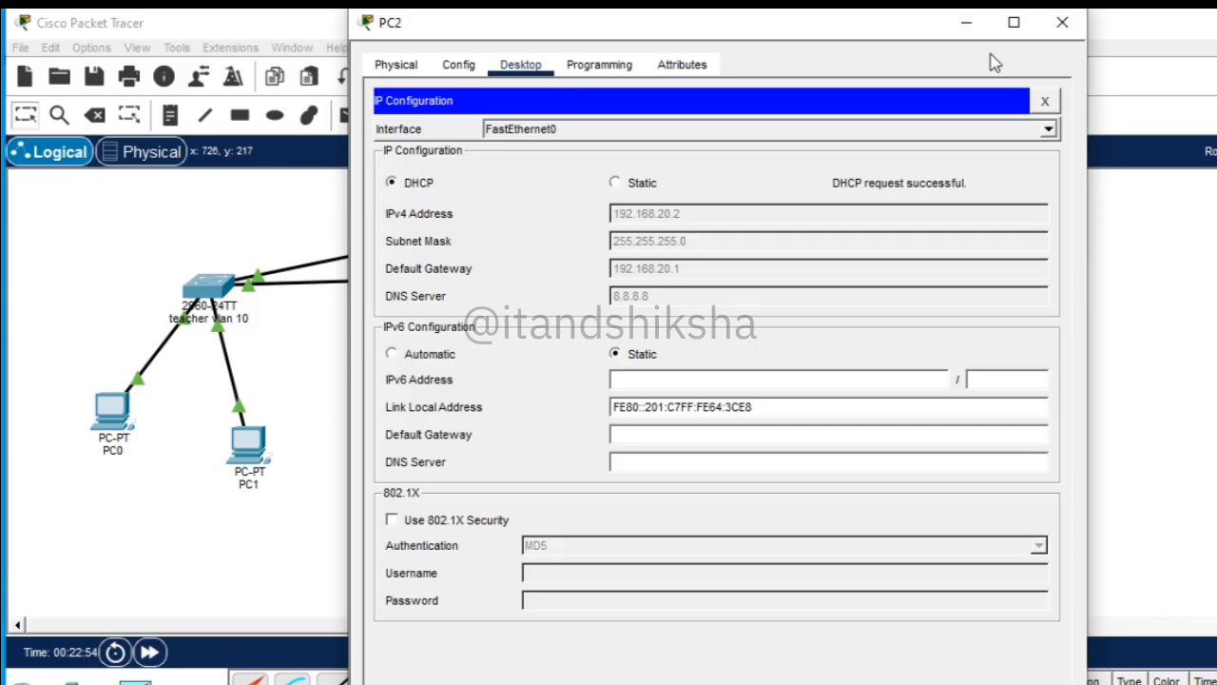
{"action": "left_click", "coordinate": [1074, 27]}
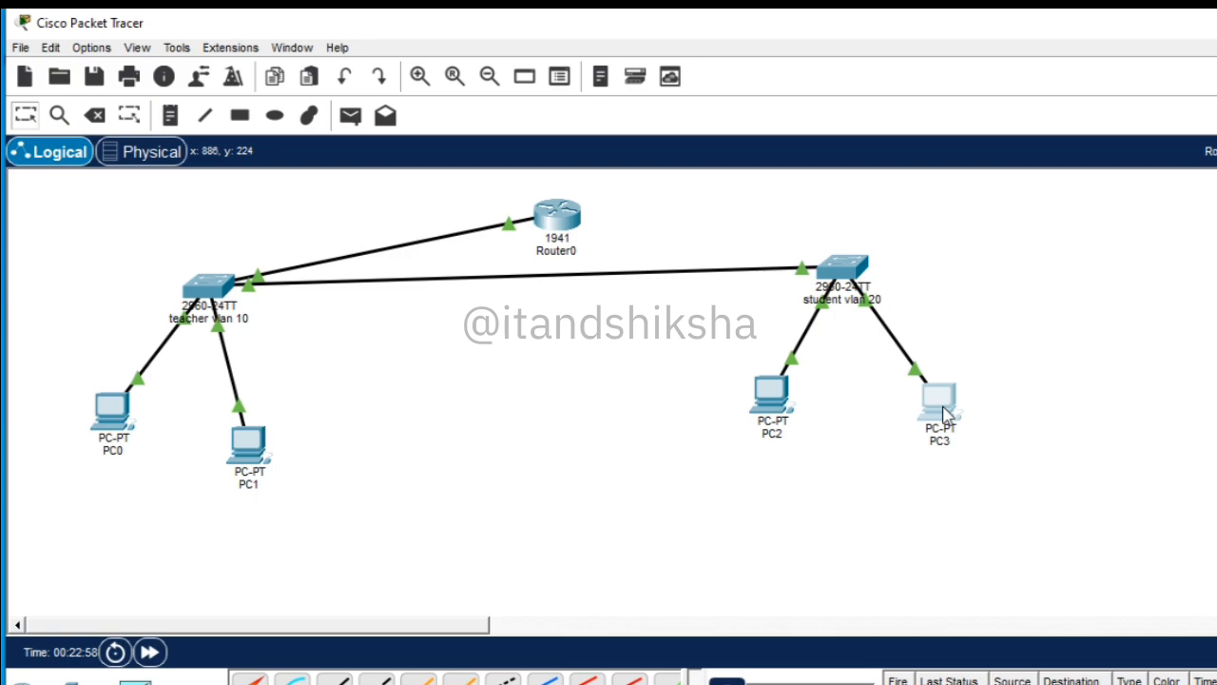
Step: Switch PC3's IPv4 configuration to DHCP and close the IP configuration tool, keeping PC3's window open
{"action": "left_click", "coordinate": [946, 414]}
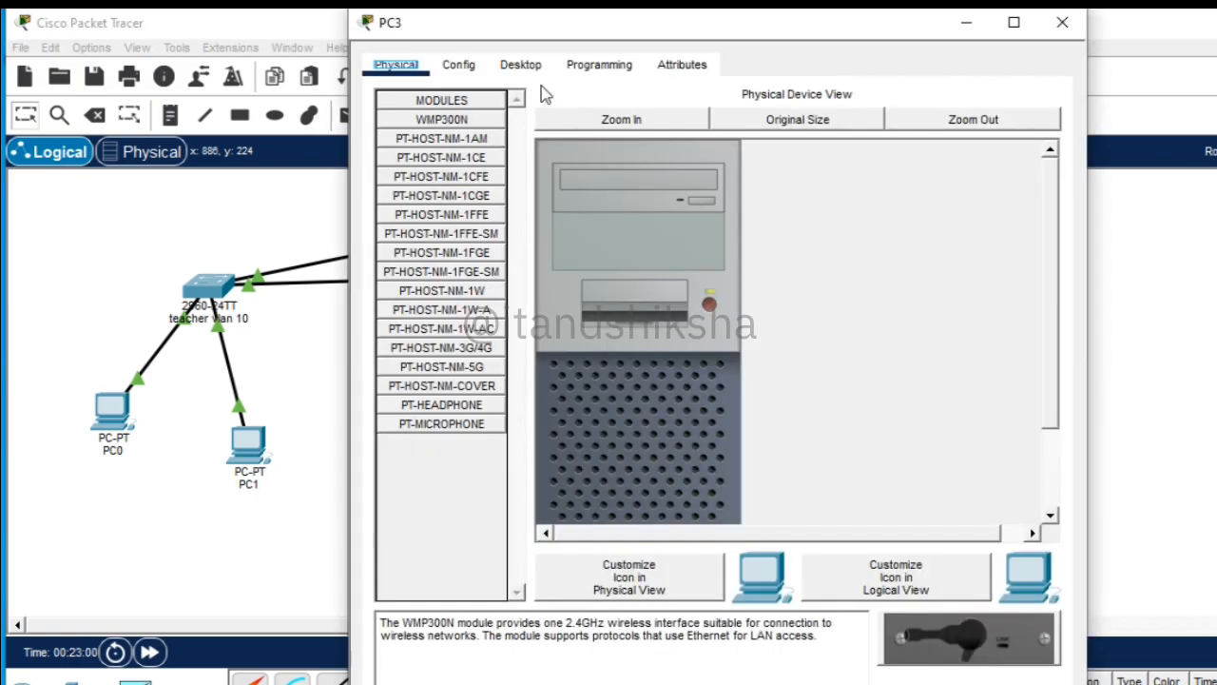
{"action": "left_click", "coordinate": [524, 67]}
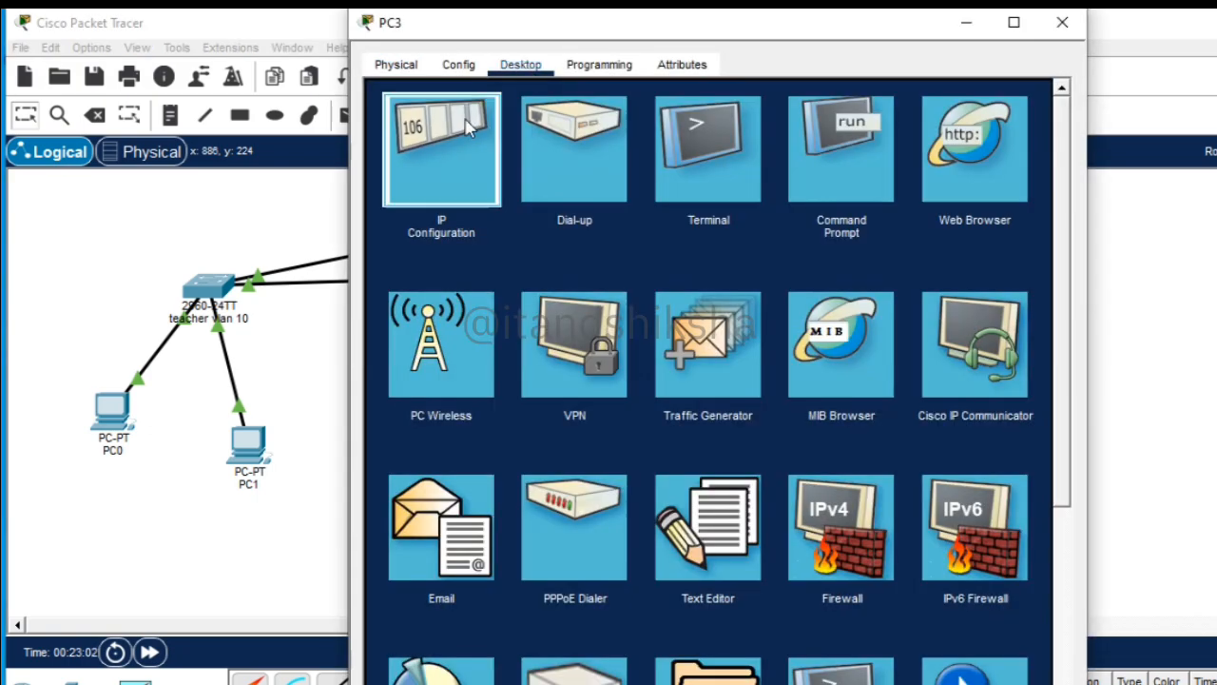
{"action": "left_click", "coordinate": [442, 152]}
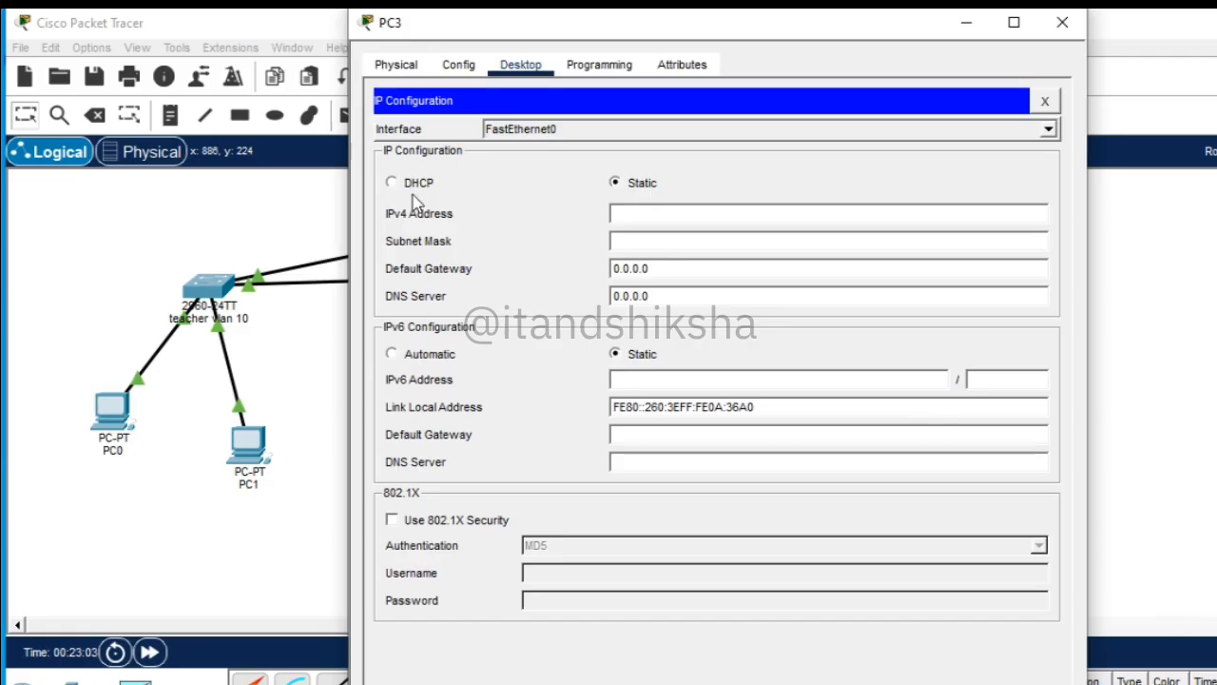
{"action": "left_click", "coordinate": [391, 183]}
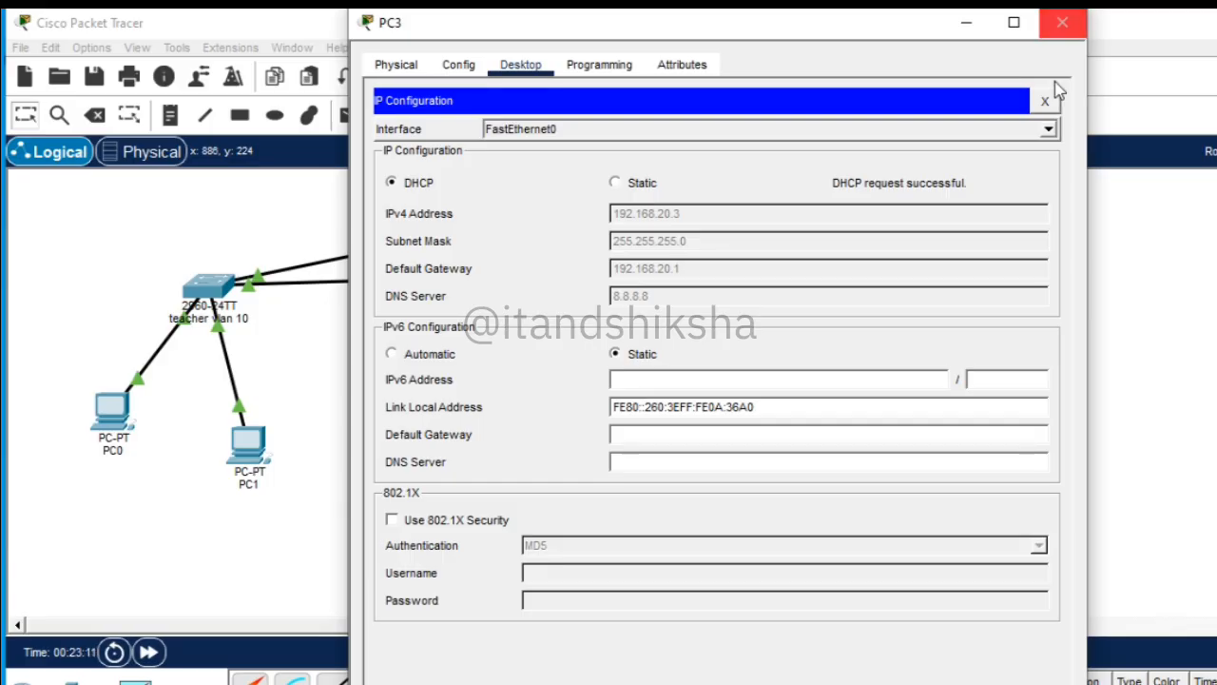
{"action": "left_click", "coordinate": [1045, 103]}
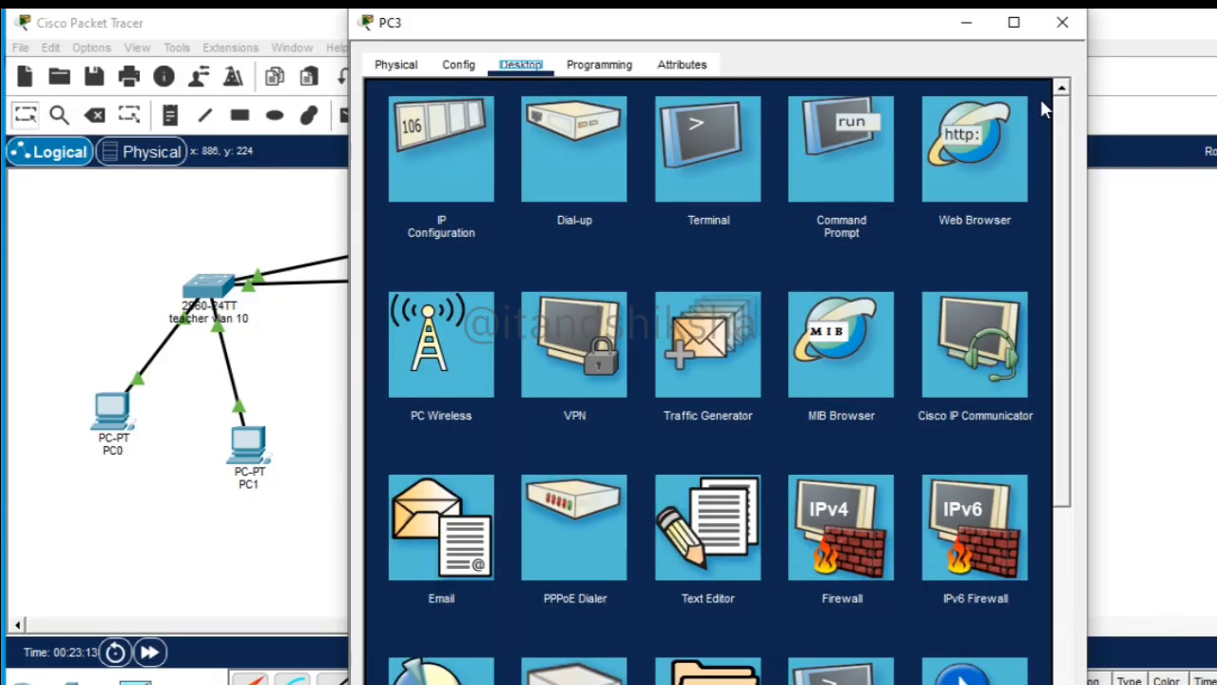
Step: From PC3's command prompt, ping the VLAN 20 addresses 192.168.20.2 and 192.168.20.3
{"action": "left_click", "coordinate": [843, 175]}
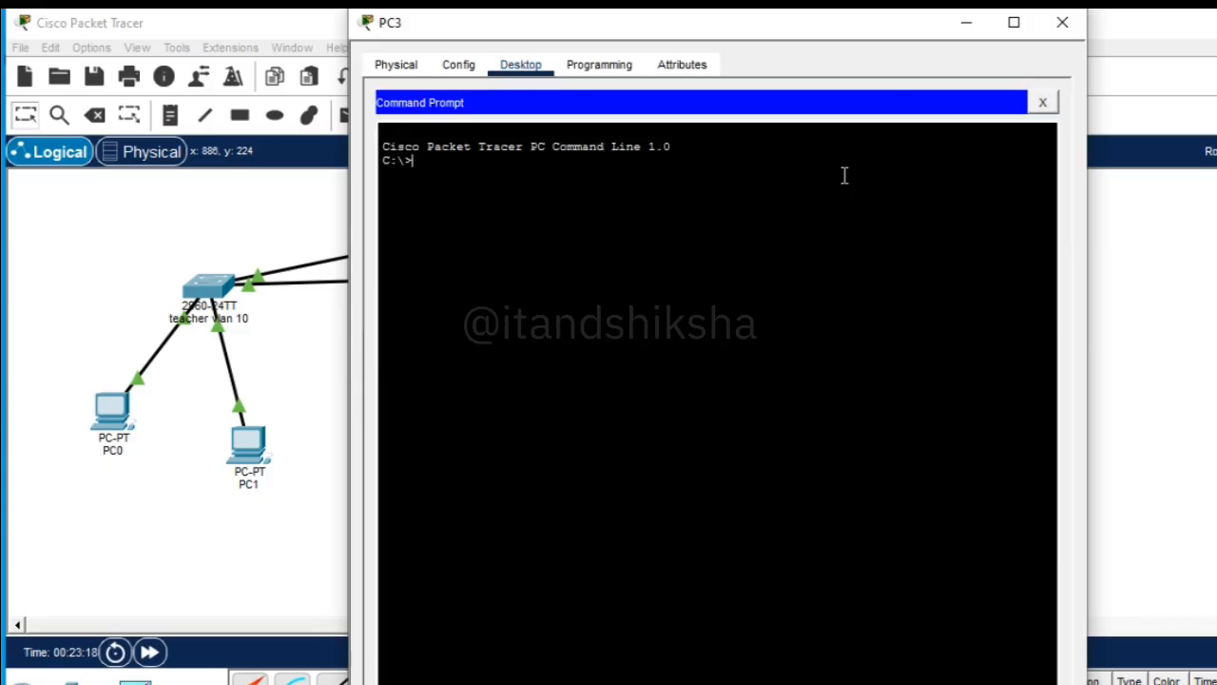
{"action": "type", "text": "ping 192.168.10.2"}
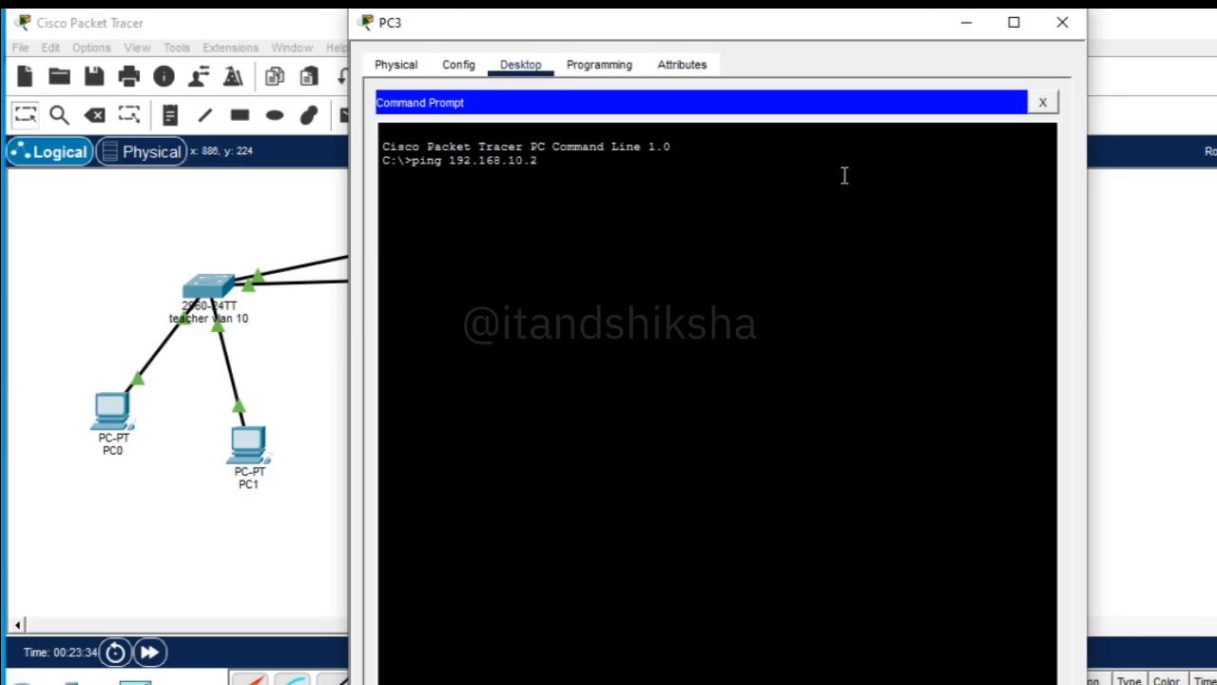
{"action": "key", "text": "BackSpace"}
{"action": "key", "text": "BackSpace"}
{"action": "key", "text": "BackSpace"}
{"action": "key", "text": "BackSpace"}
{"action": "type", "text": "20.2"}
{"action": "key", "text": "Return"}
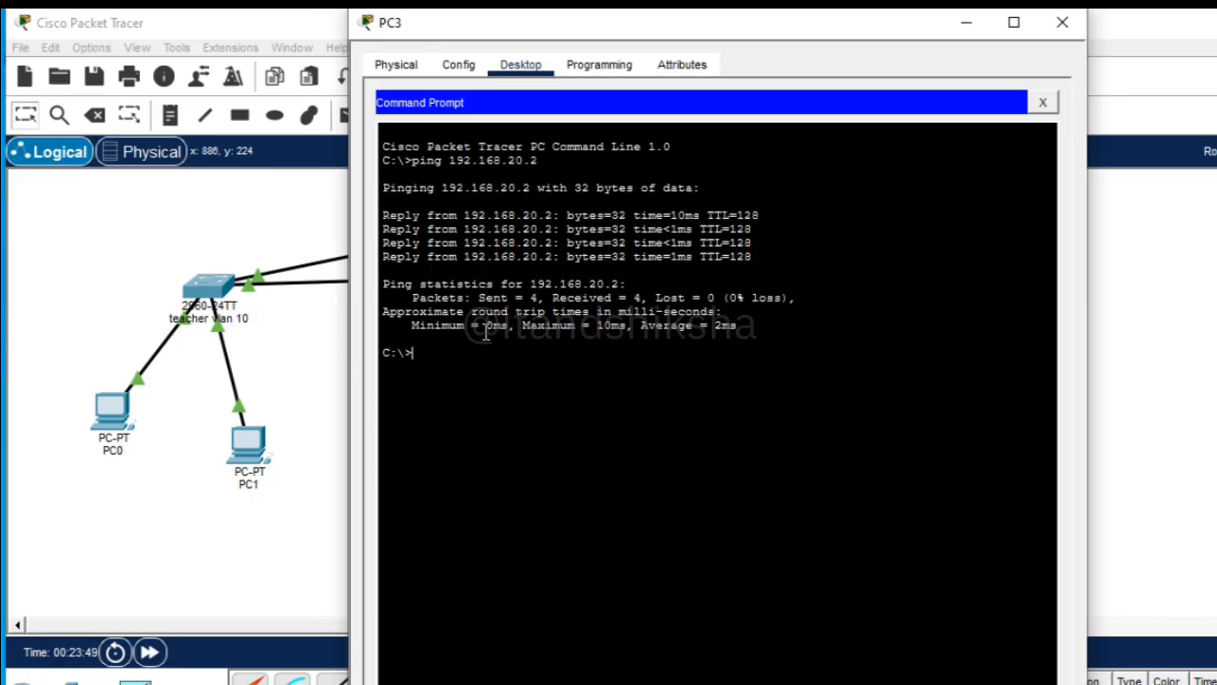
{"action": "type", "text": "ping 192.168.20.3"}
{"action": "key", "text": "Return"}
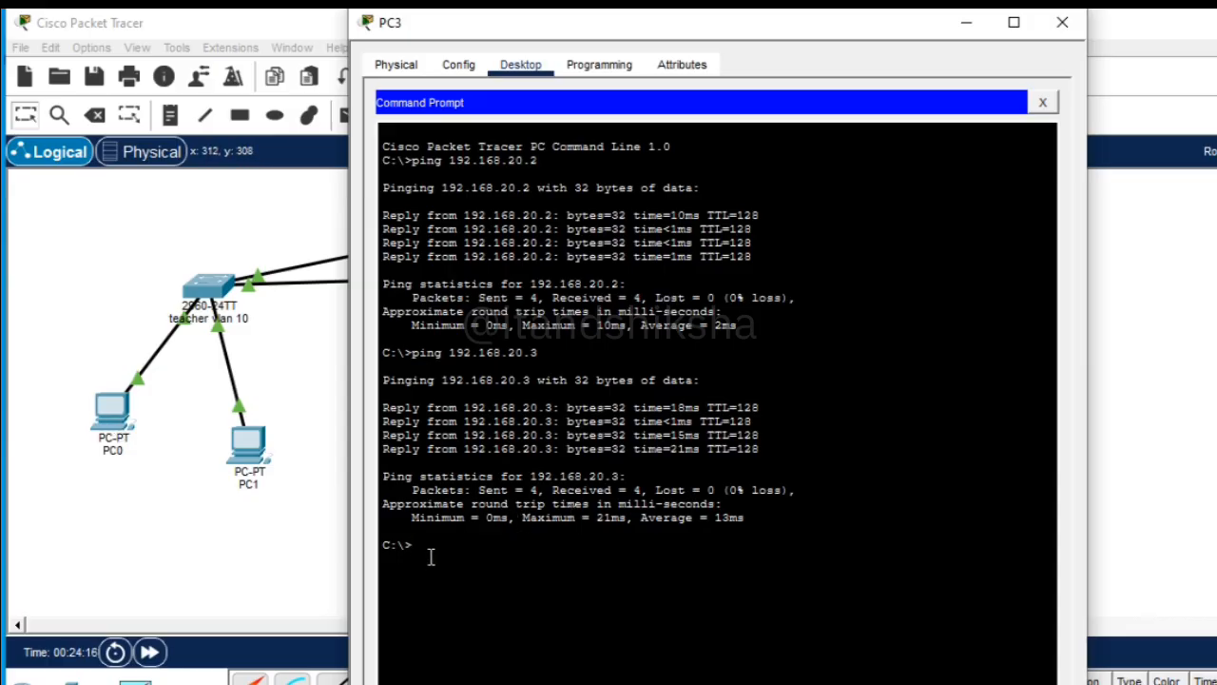
Step: Test inter-VLAN connectivity by pinging 192.168.10.2 from PC3's command prompt, and review the output
{"action": "type", "text": "ping"}
{"action": "key", "text": "alt+Tab"}
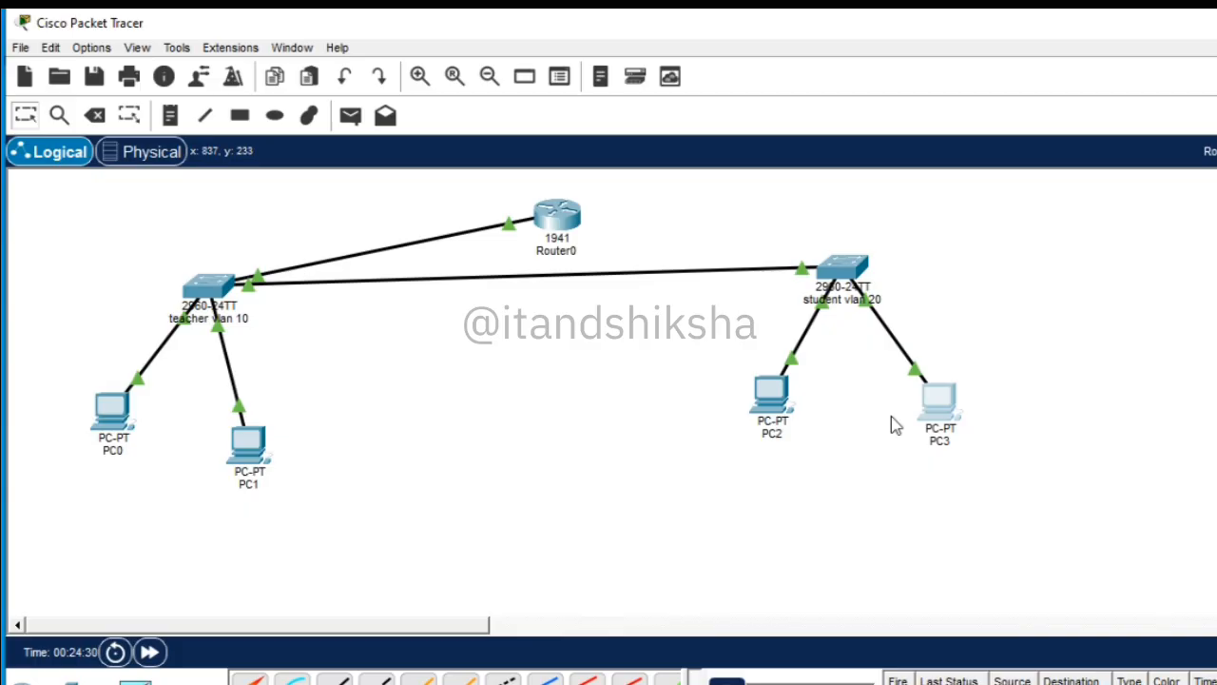
{"action": "left_click", "coordinate": [939, 407]}
{"action": "left_click", "coordinate": [829, 172]}
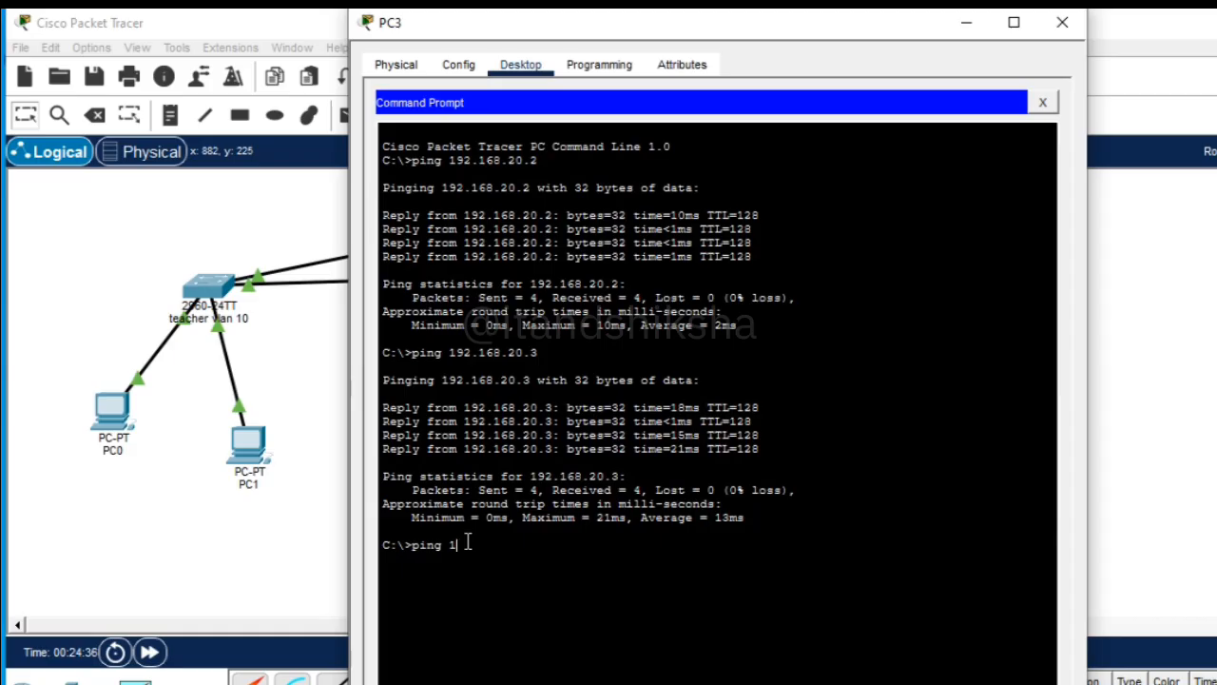
{"action": "type", "text": "92.168.10.2"}
{"action": "key", "text": "Return"}
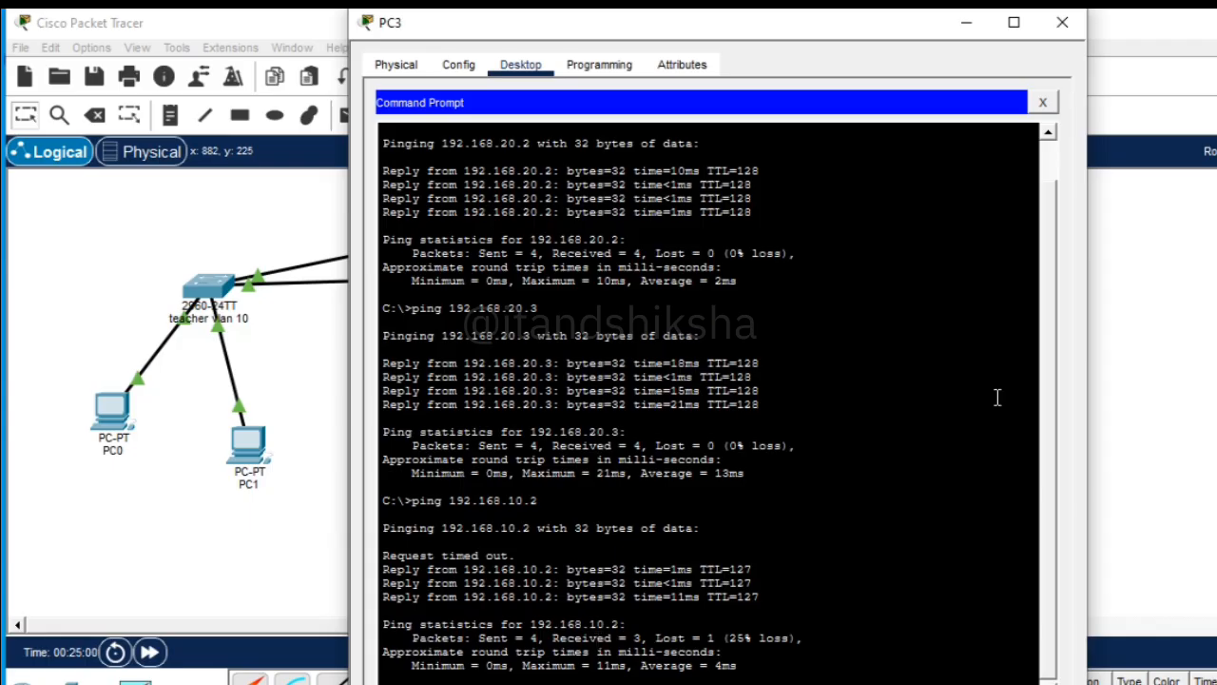
{"action": "left_click_drag", "start_coordinate": [1051, 370], "coordinate": [1052, 425]}
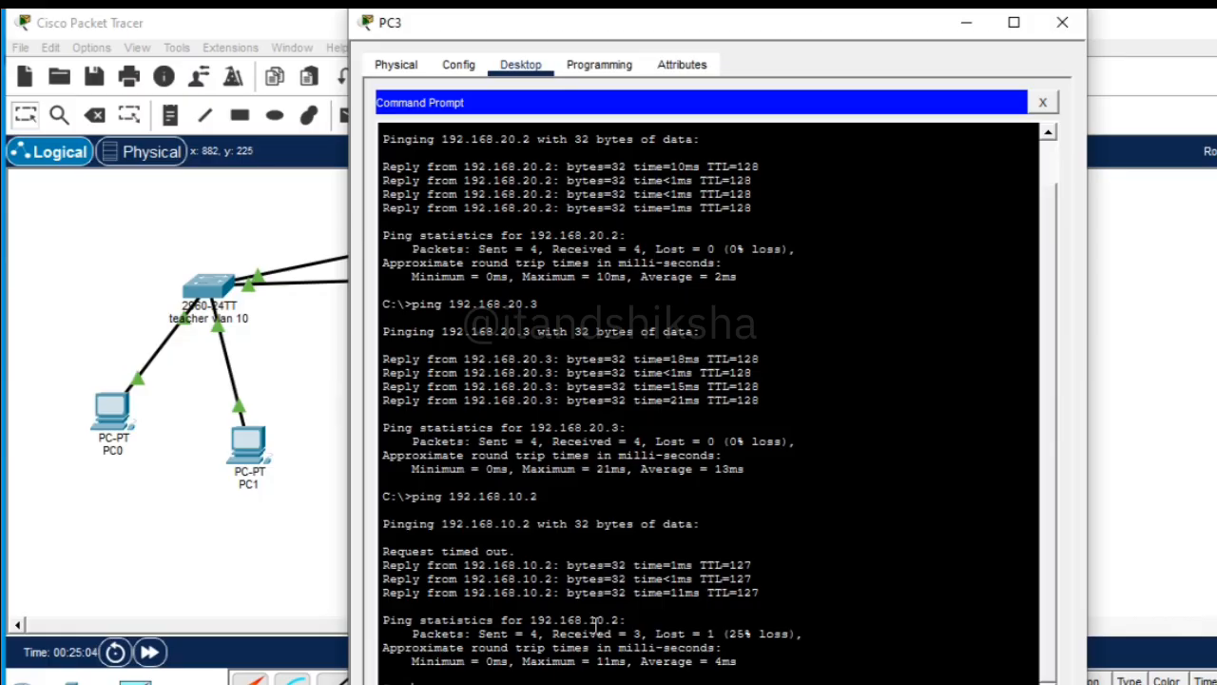
Step: Add blank prompt lines, repeat the ping to 192.168.10.2 from PC3 and close its window
{"action": "key", "text": "Return"}
{"action": "key", "text": "Return"}
{"action": "key", "text": "Return"}
{"action": "key", "text": "Return"}
{"action": "key", "text": "Return"}
{"action": "key", "text": "Return"}
{"action": "key", "text": "Return"}
{"action": "key", "text": "Return"}
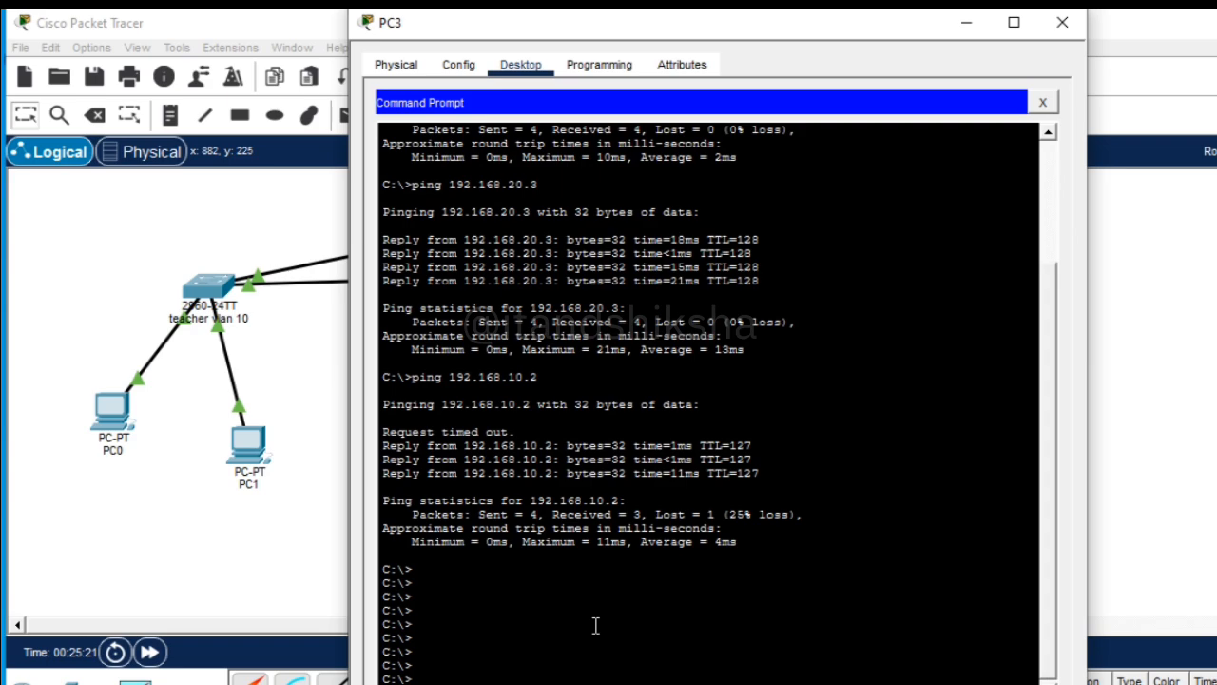
{"action": "key", "text": "Up"}
{"action": "key", "text": "Return"}
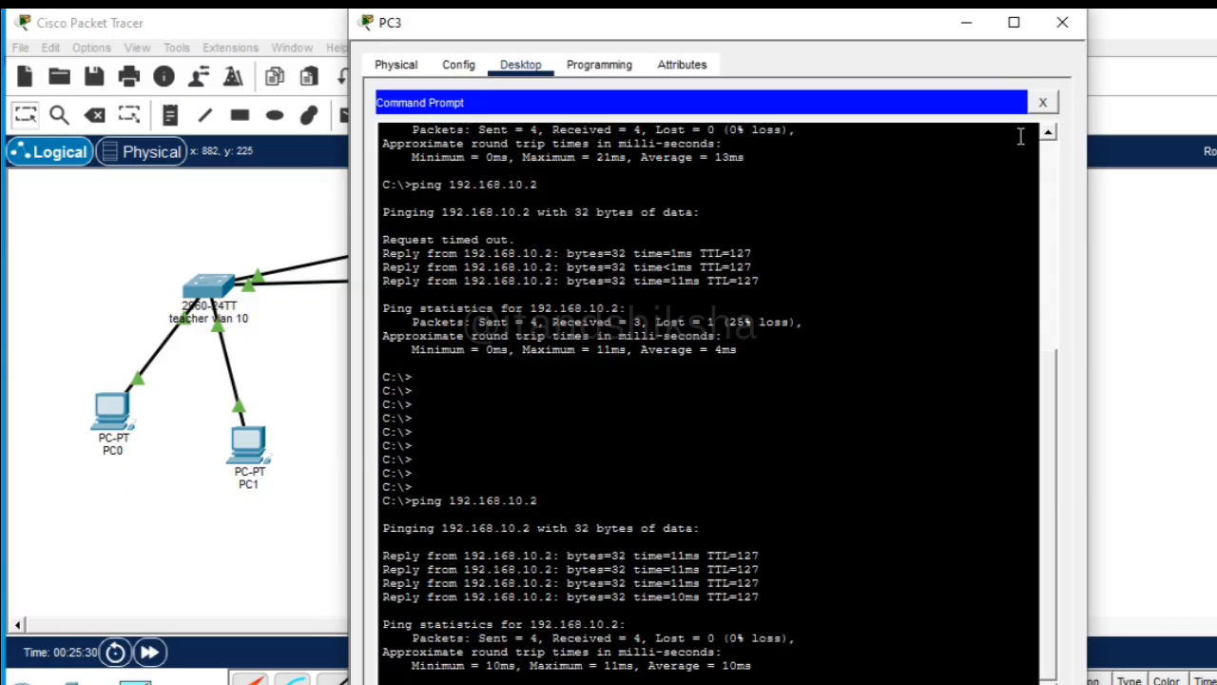
{"action": "left_click", "coordinate": [1063, 26]}
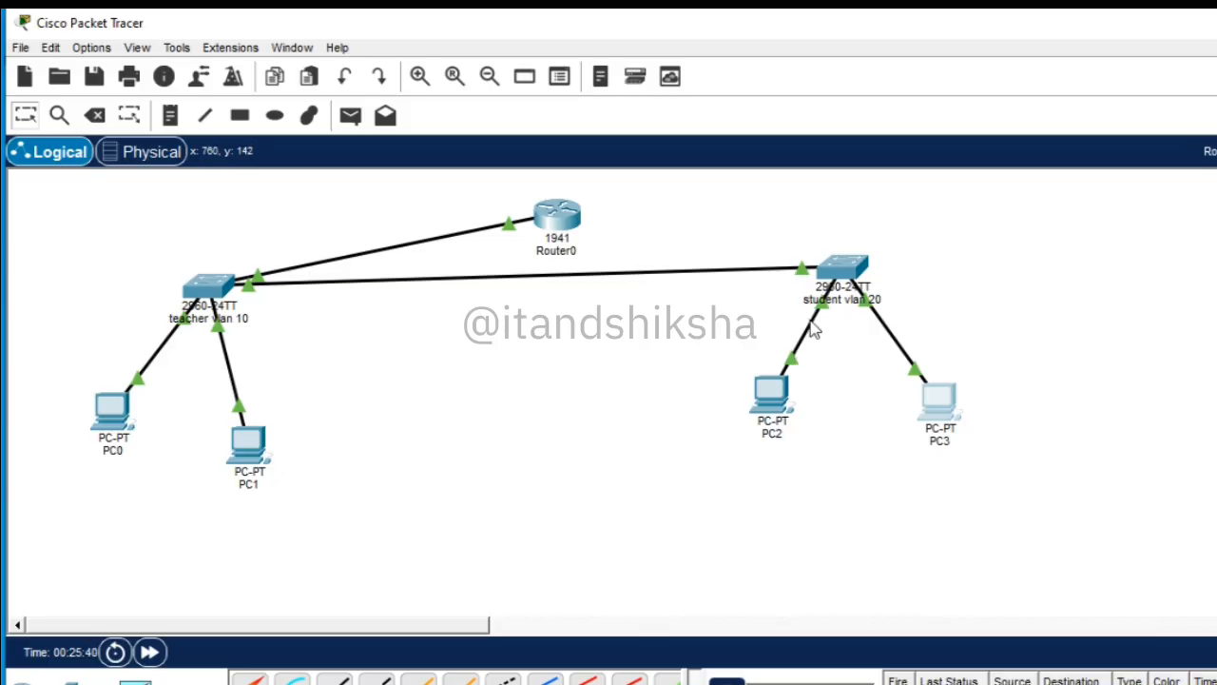
Step: Delete PC3 from the student VLAN 20 switch's segment and leave delete mode
{"action": "mouse_move", "coordinate": [814, 329]}
{"action": "mouse_move", "coordinate": [813, 300]}
{"action": "left_click", "coordinate": [96, 116]}
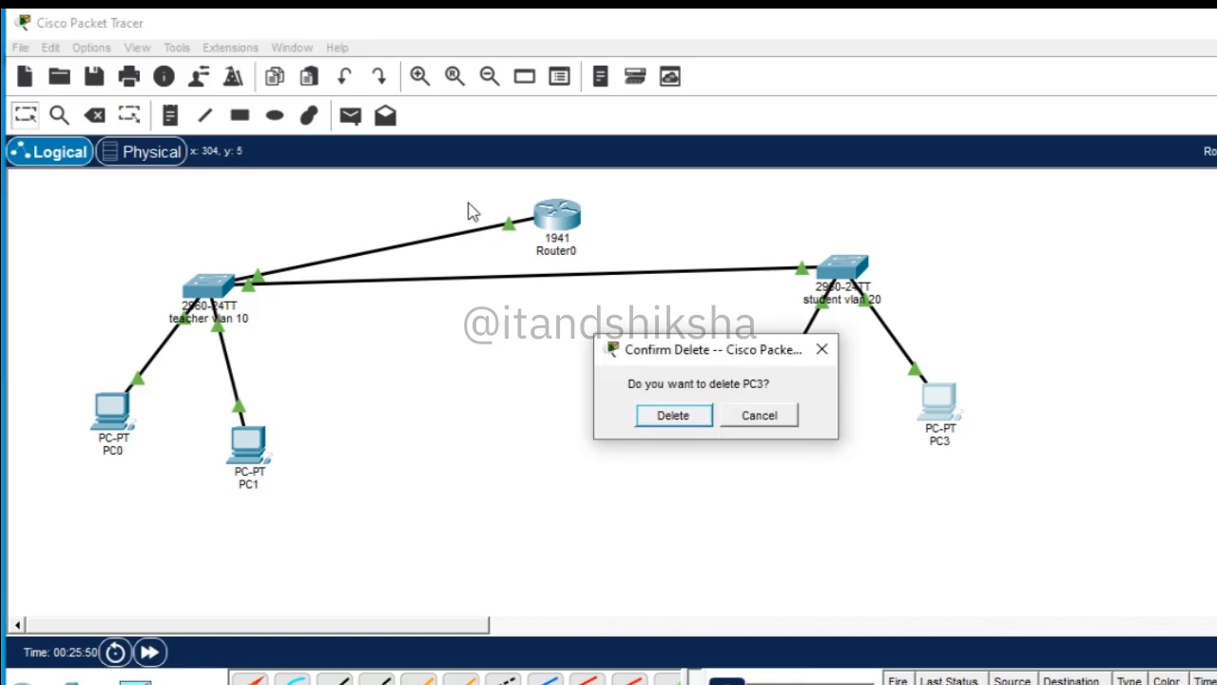
{"action": "left_click", "coordinate": [698, 423]}
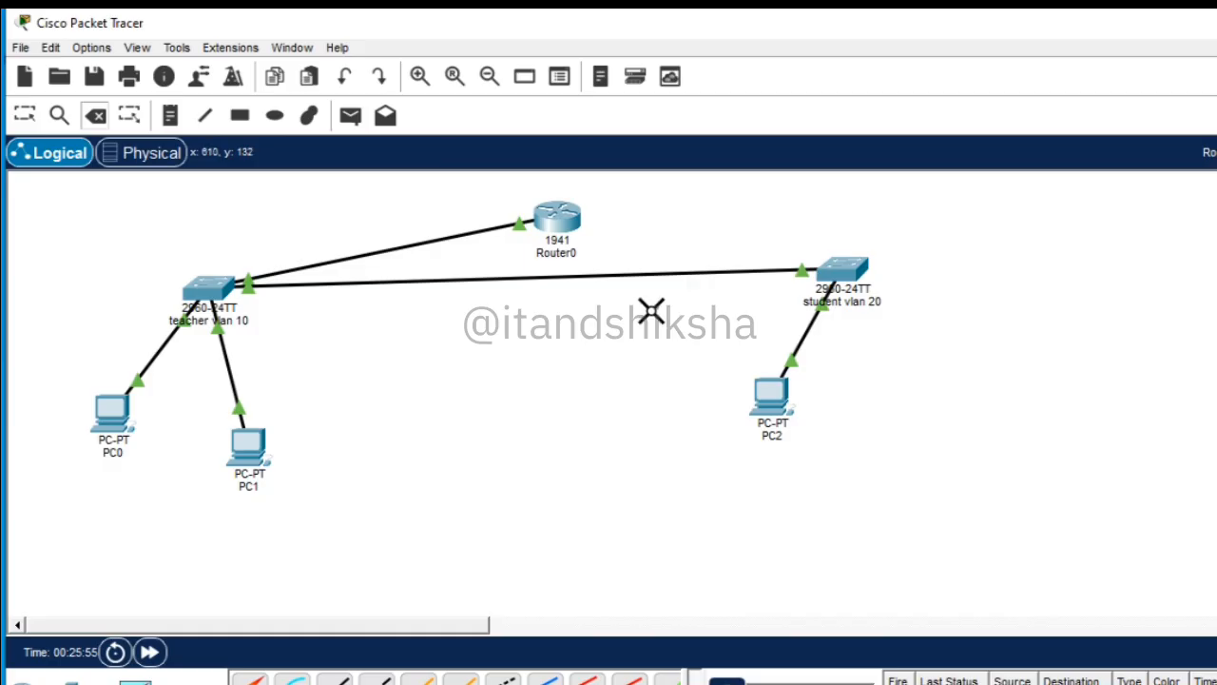
{"action": "left_click", "coordinate": [99, 122]}
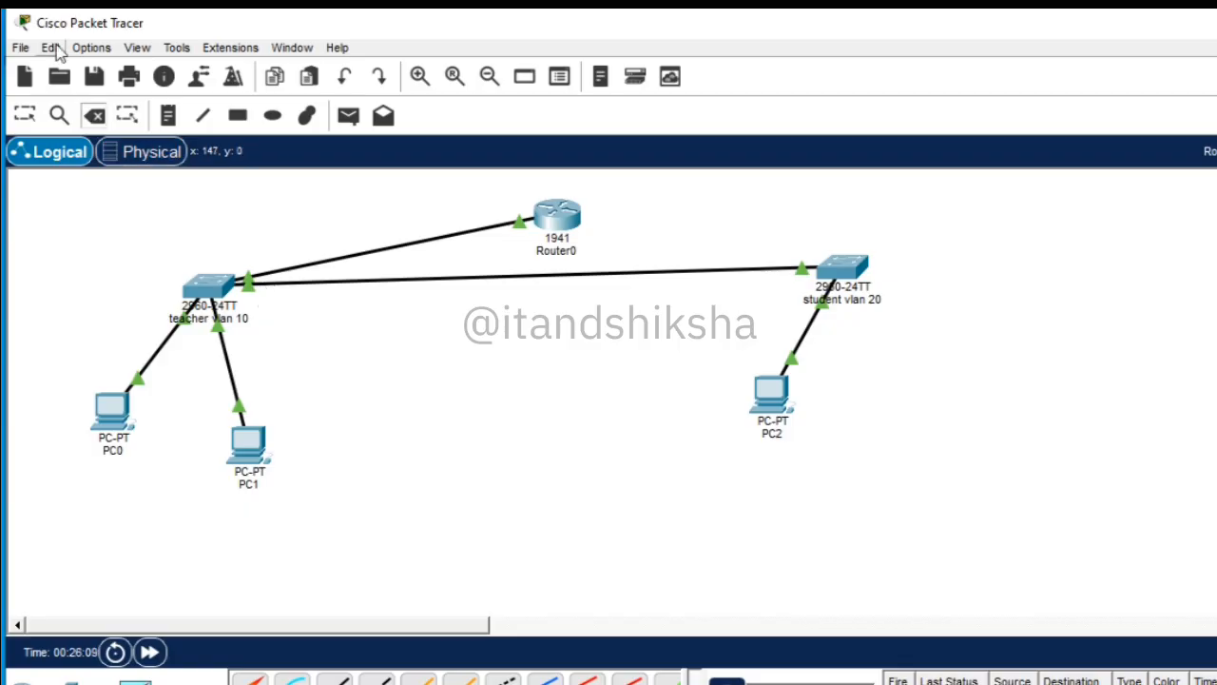
{"action": "left_click", "coordinate": [133, 120]}
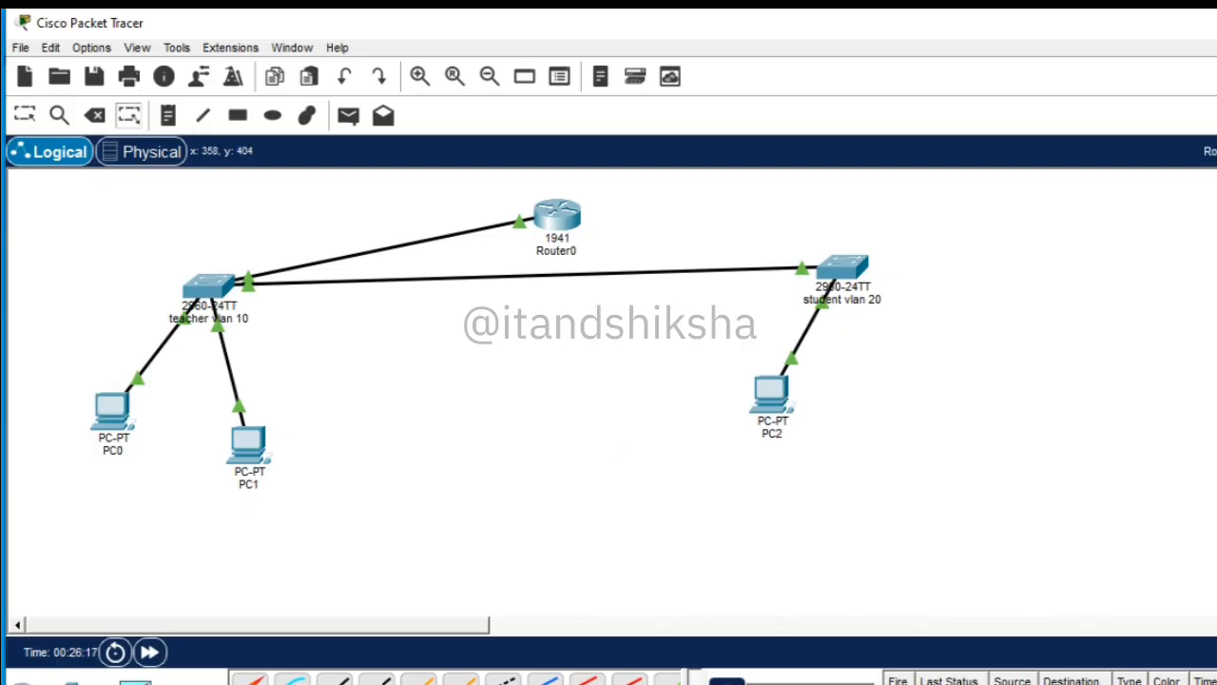
Step: Add a laptop to the workspace beside PC2, below the student VLAN 20 switch
{"action": "left_click", "coordinate": [65, 681]}
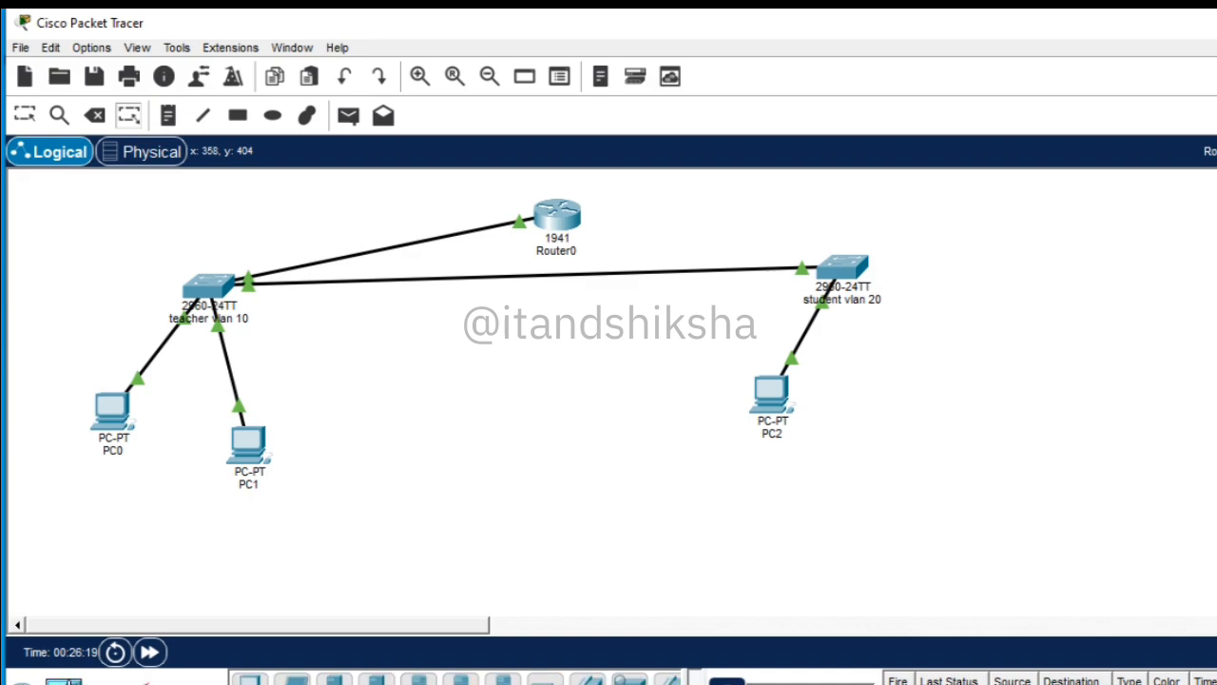
{"action": "left_click", "coordinate": [292, 681]}
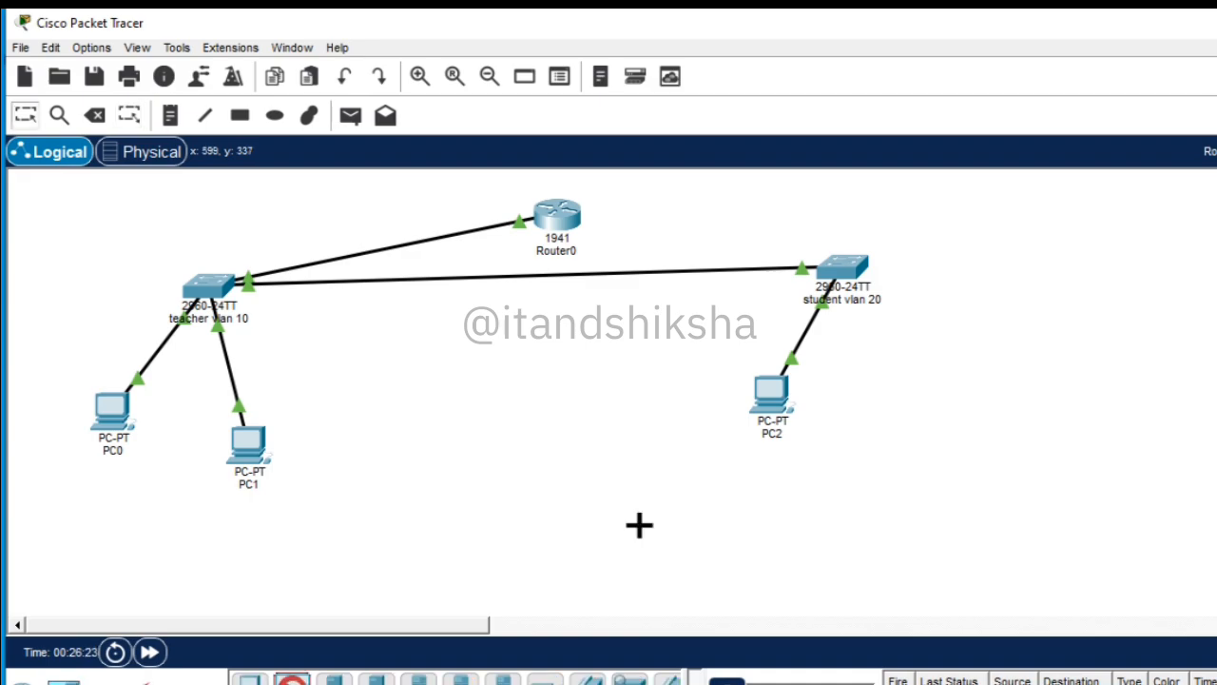
{"action": "left_click", "coordinate": [910, 423]}
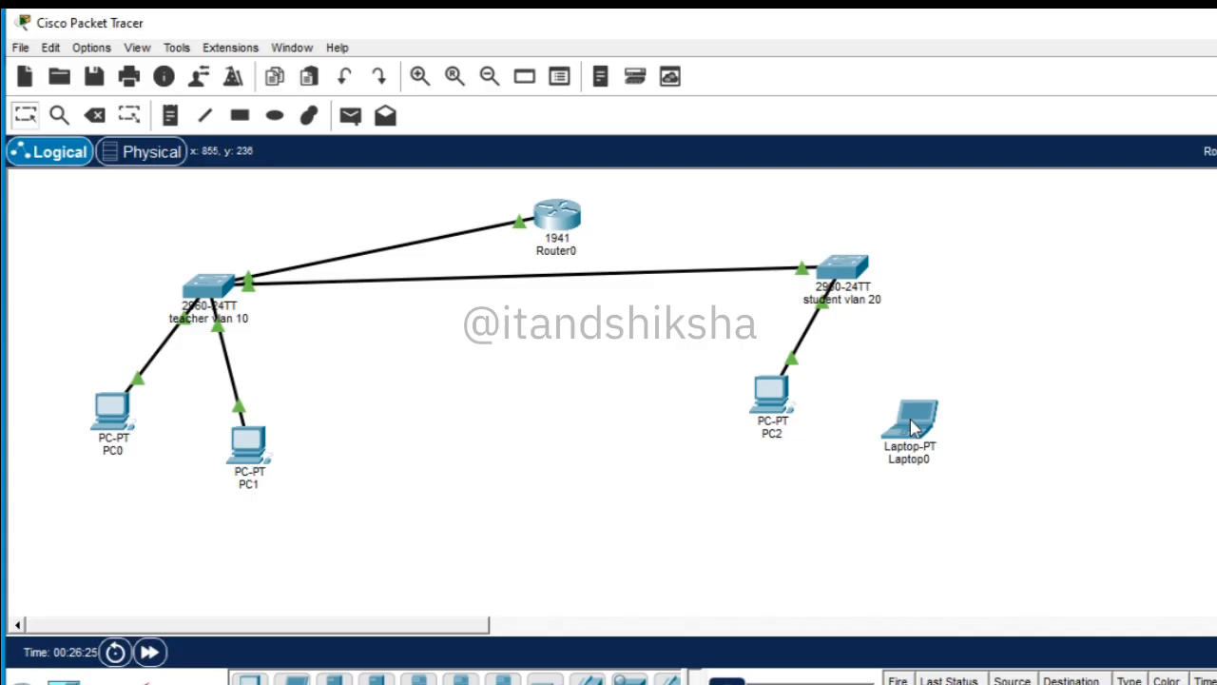
Step: Connect Laptop0's FastEthernet0 to FastEthernet0/6 on the student VLAN 20 switch with a copper straight-through cable
{"action": "left_click", "coordinate": [136, 682]}
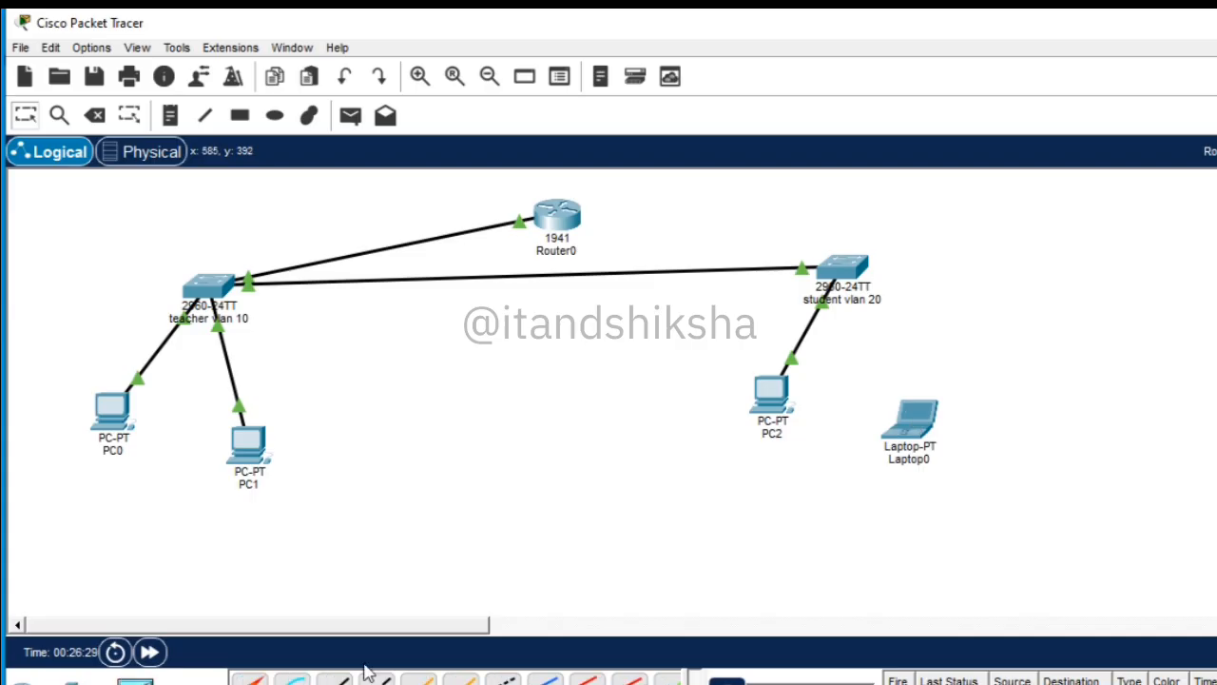
{"action": "left_click", "coordinate": [335, 681]}
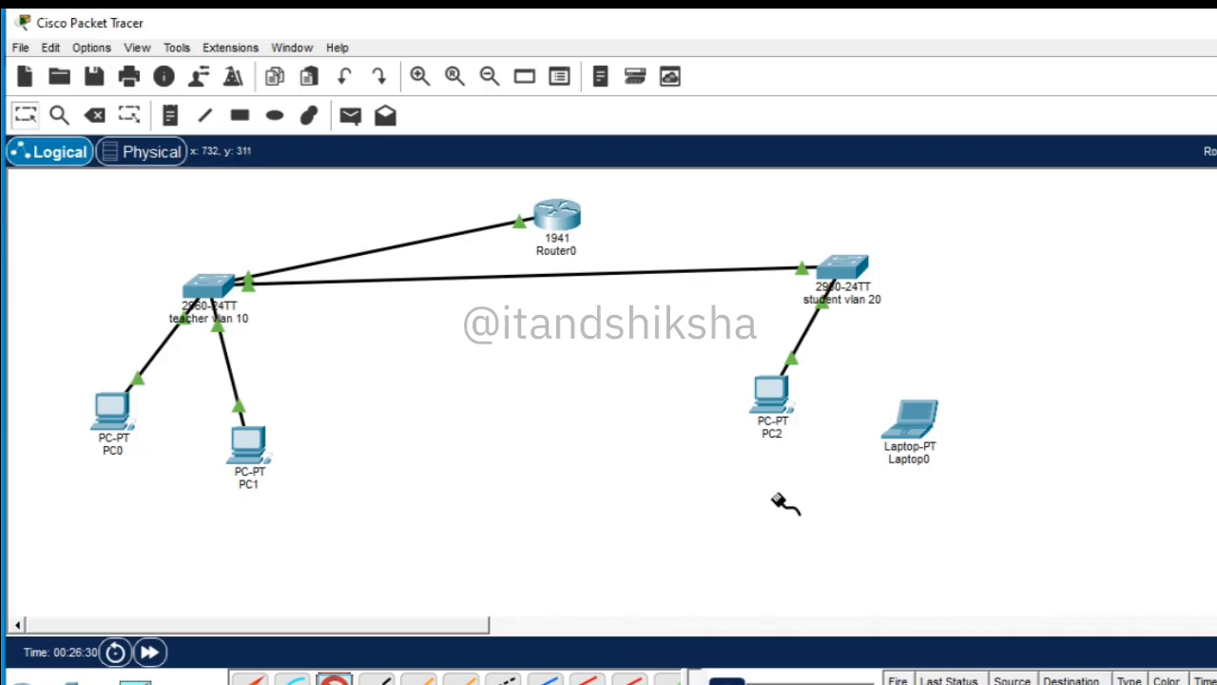
{"action": "left_click", "coordinate": [930, 421]}
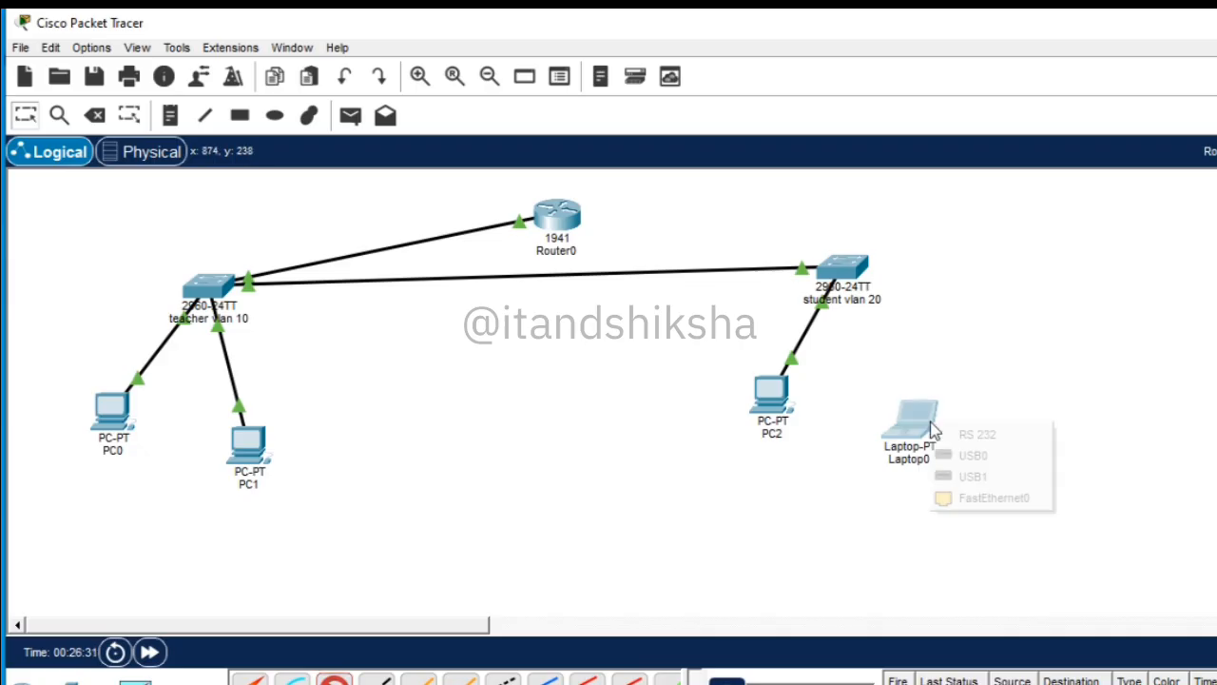
{"action": "left_click", "coordinate": [979, 500]}
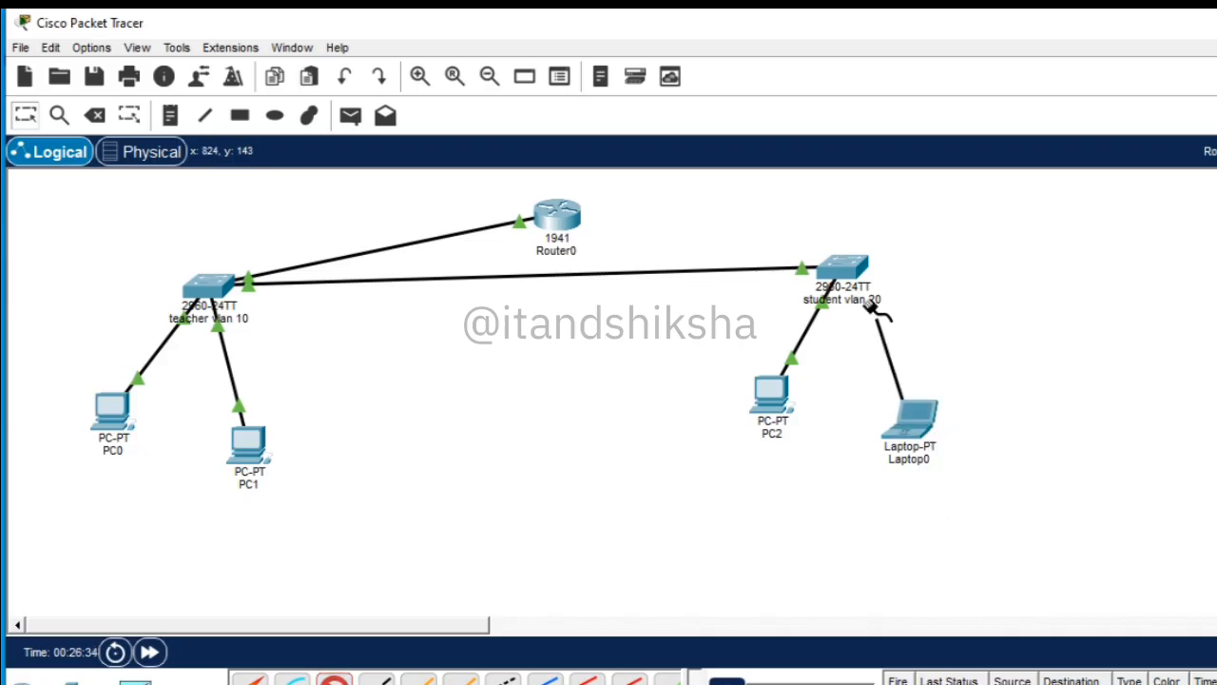
{"action": "left_click", "coordinate": [857, 268]}
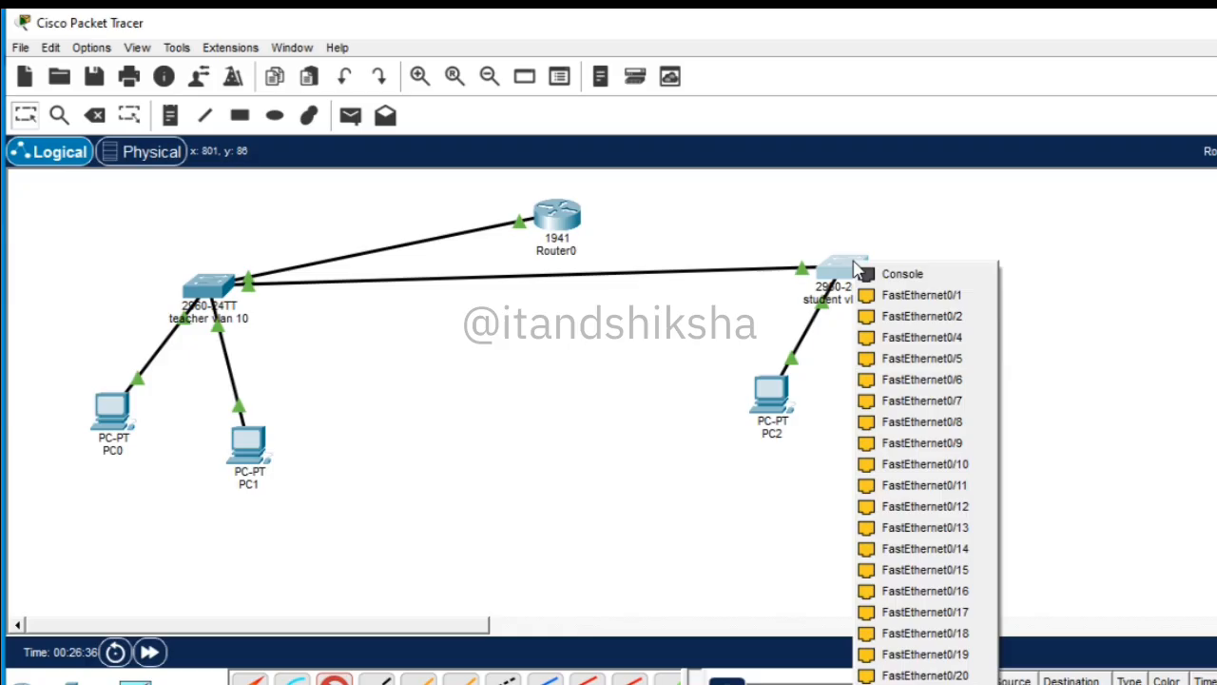
{"action": "left_click", "coordinate": [950, 386]}
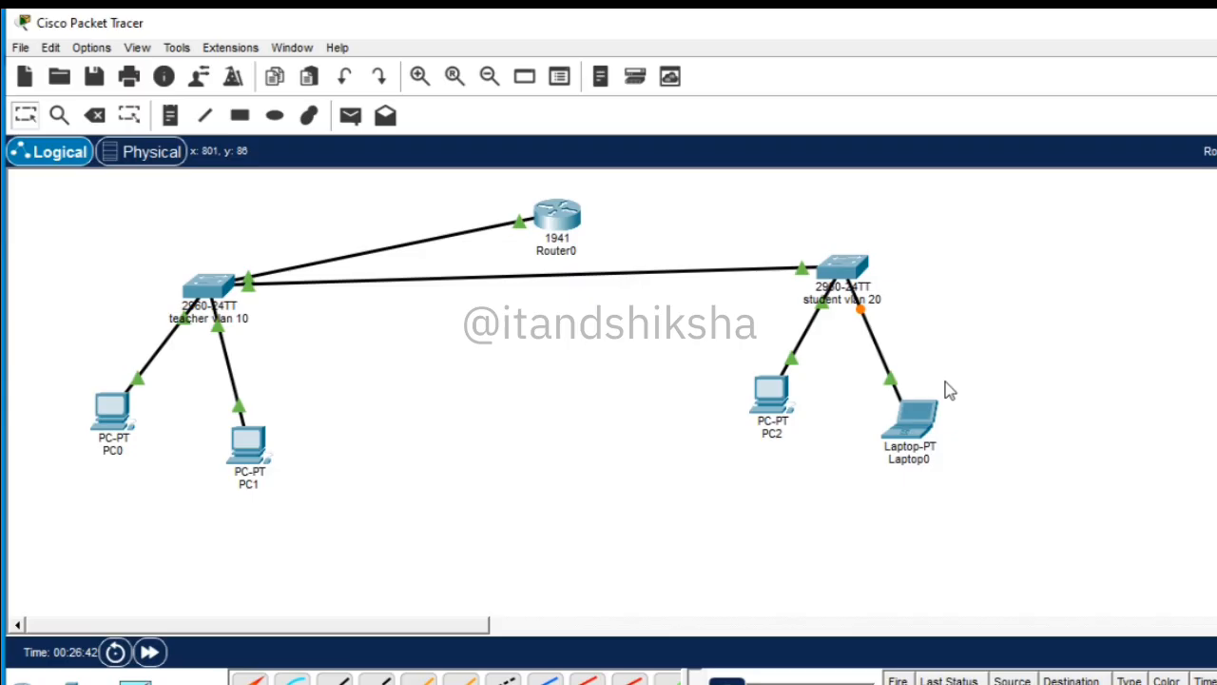
Step: Add a second laptop beside Laptop0 on the student VLAN 20 side of the topology
{"action": "mouse_move", "coordinate": [922, 409]}
{"action": "left_click", "coordinate": [64, 681]}
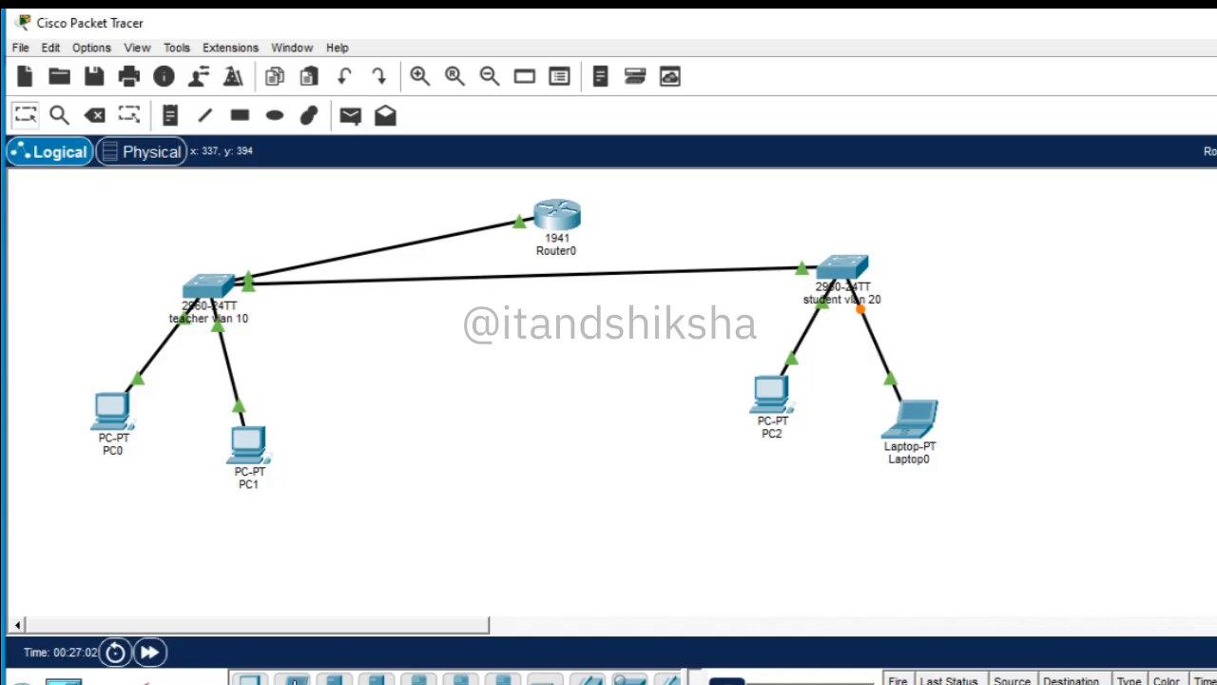
{"action": "left_click", "coordinate": [293, 681]}
{"action": "left_click", "coordinate": [993, 372]}
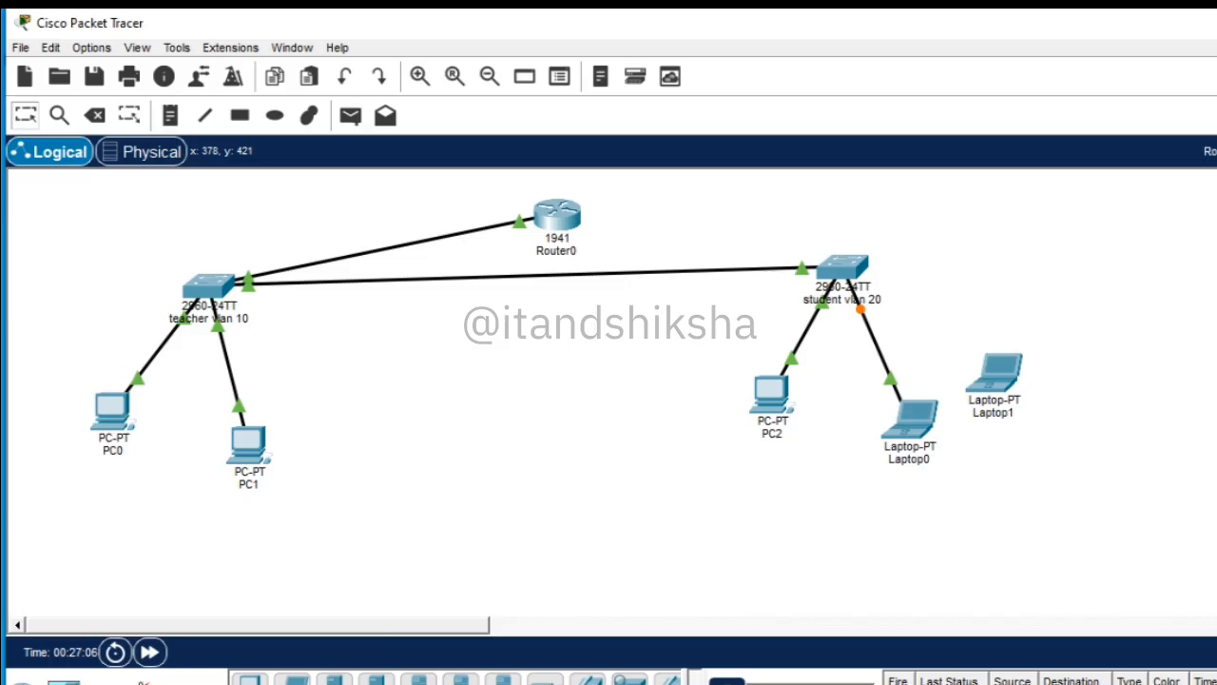
Step: Connect Laptop1's FastEthernet0 to FastEthernet0/4 on the student VLAN 20 switch with a copper straight-through cable
{"action": "left_click", "coordinate": [136, 681]}
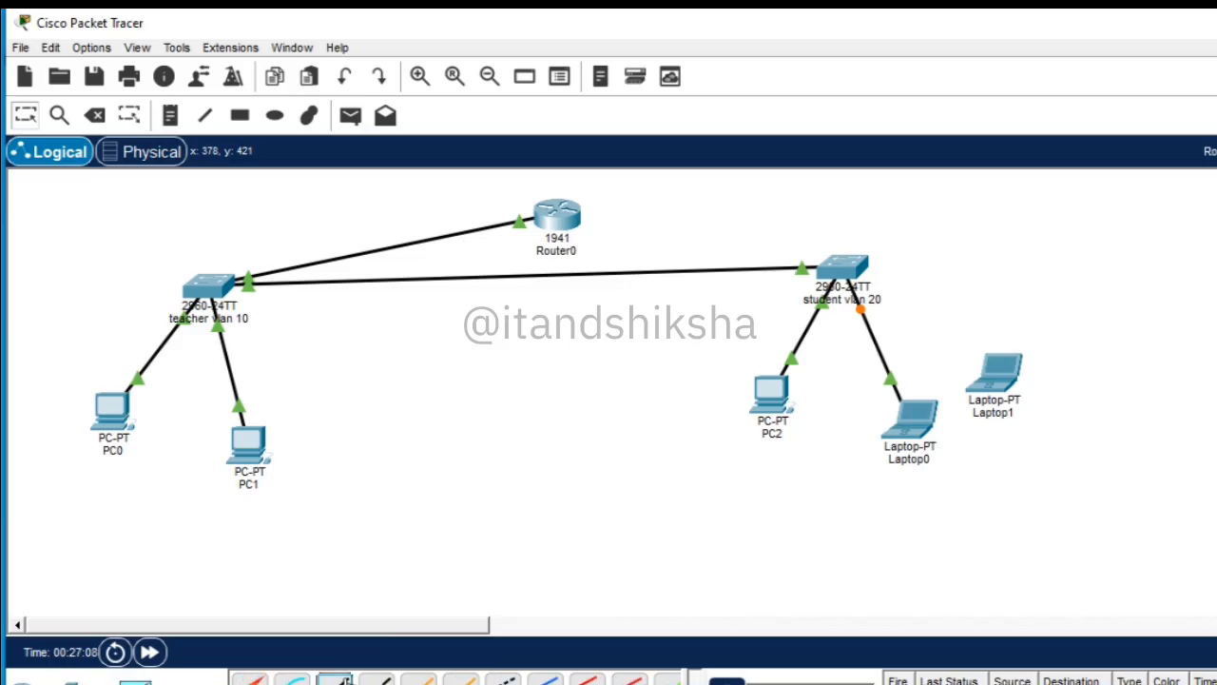
{"action": "left_click", "coordinate": [334, 681]}
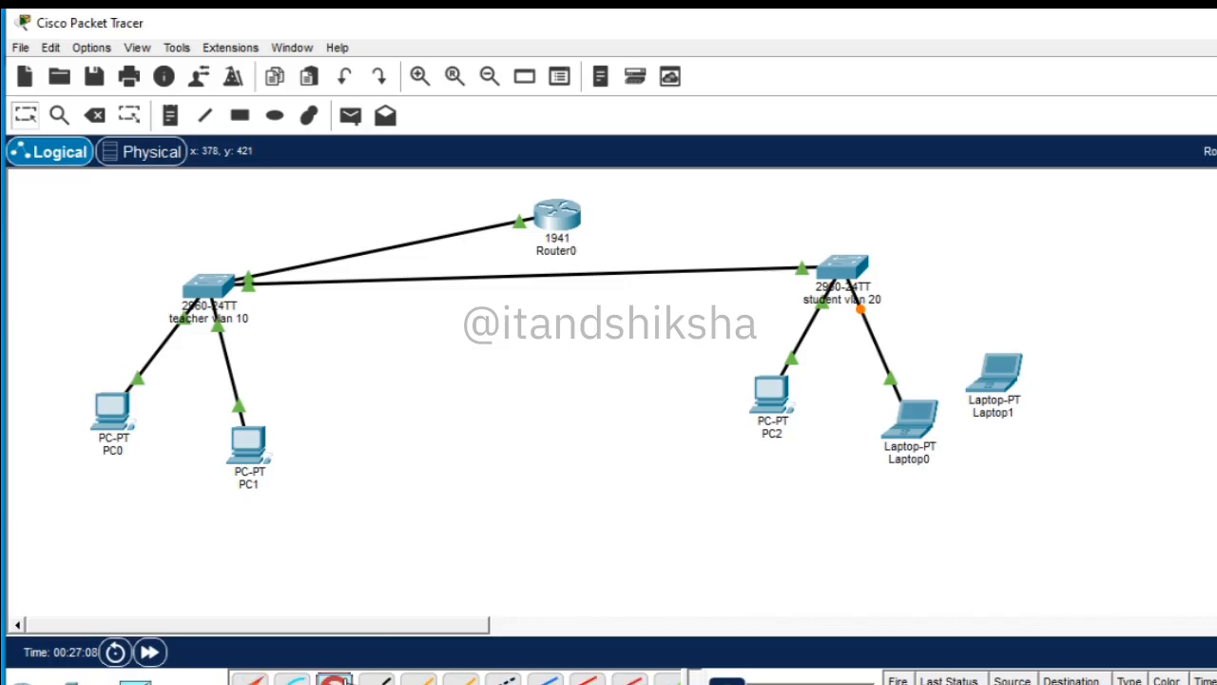
{"action": "left_click", "coordinate": [1014, 378]}
{"action": "left_click", "coordinate": [1071, 455]}
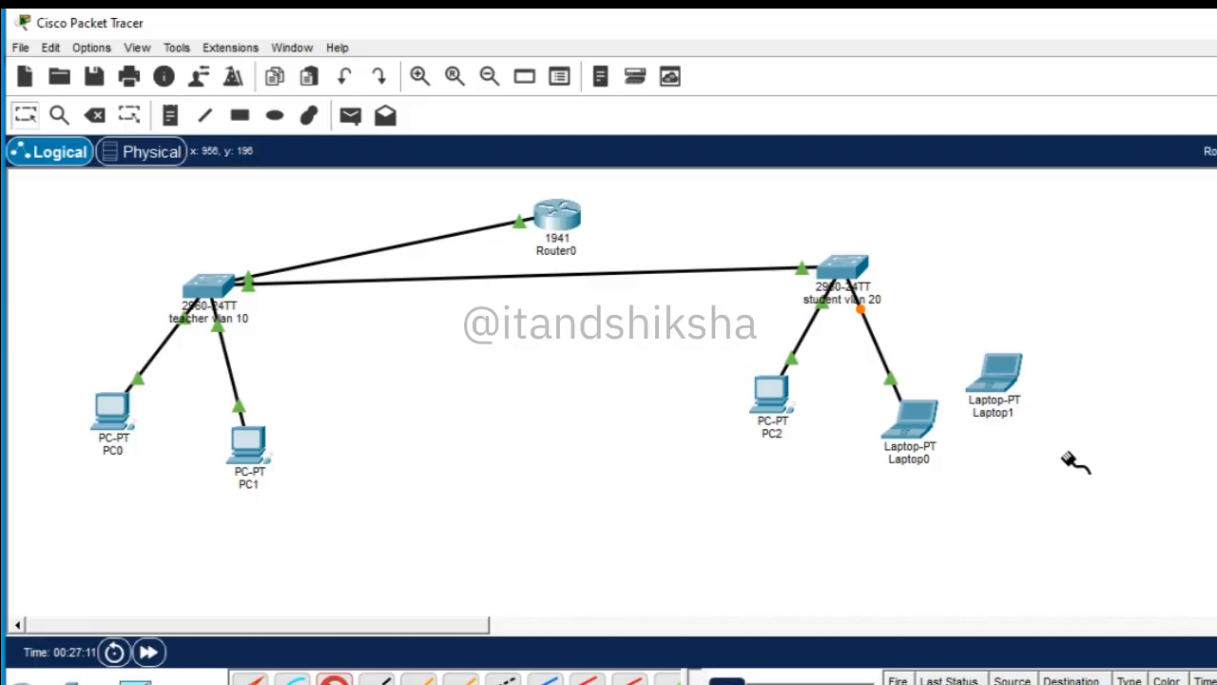
{"action": "left_click", "coordinate": [862, 268]}
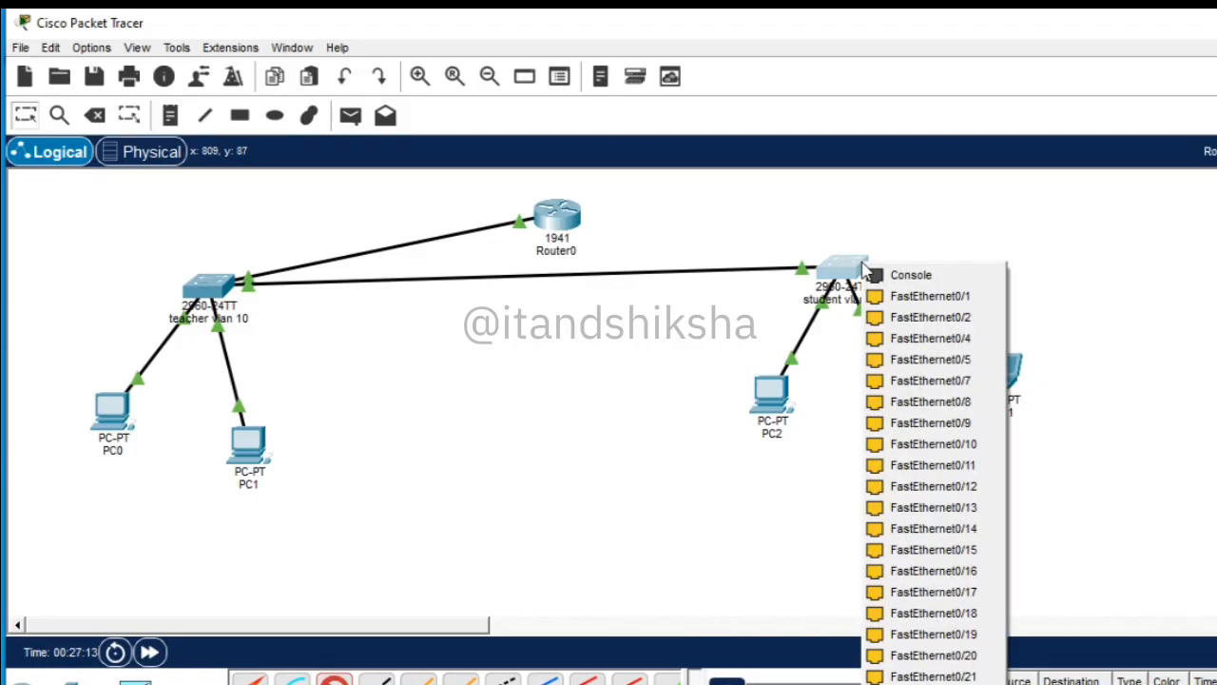
{"action": "left_click", "coordinate": [937, 339]}
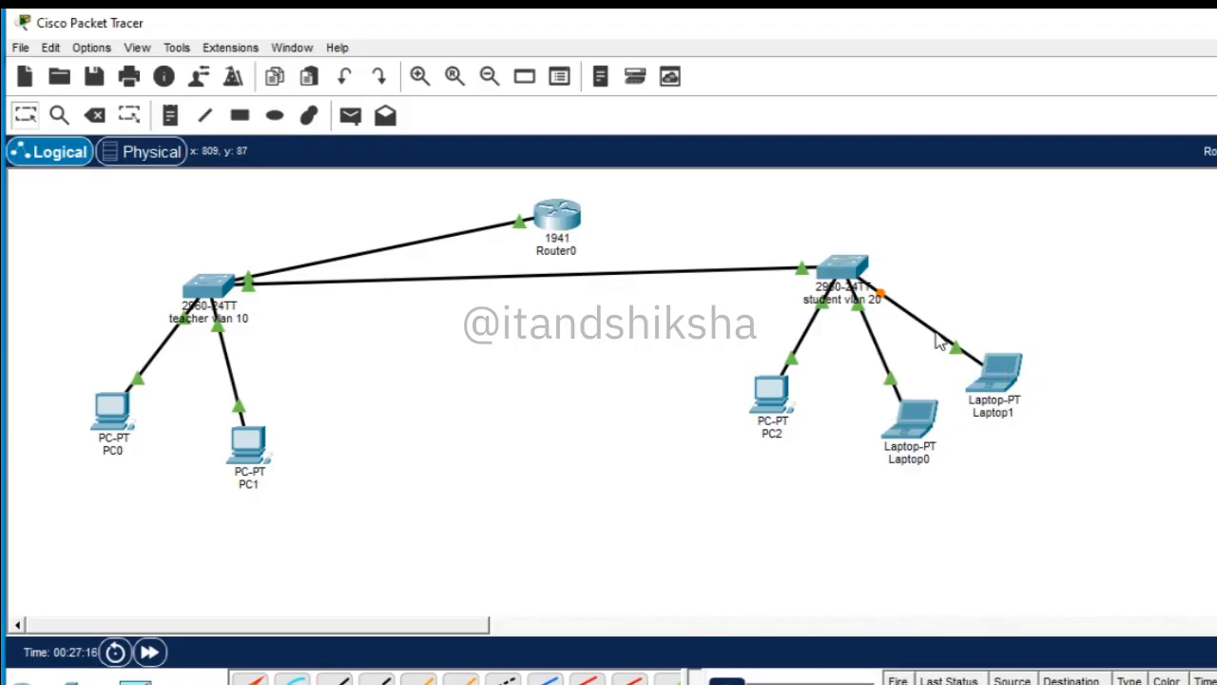
Step: Switch Laptop0's IPv4 configuration to DHCP and close its window
{"action": "left_click", "coordinate": [886, 401]}
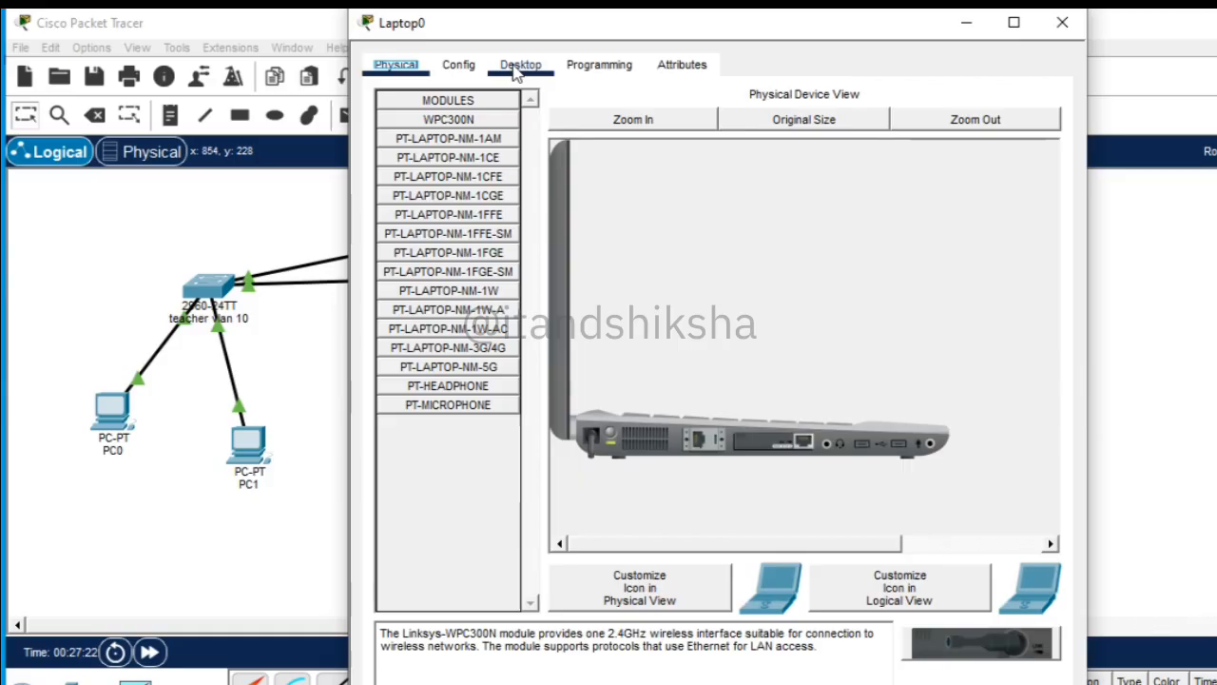
{"action": "left_click", "coordinate": [519, 67]}
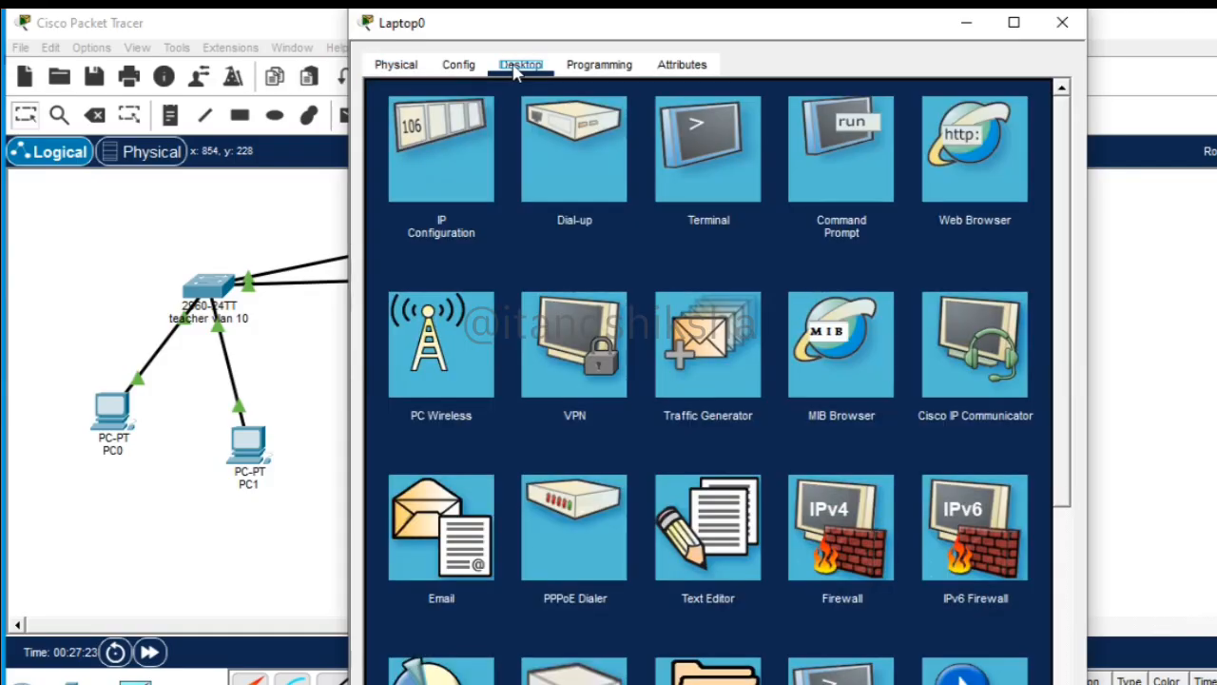
{"action": "left_click", "coordinate": [490, 147]}
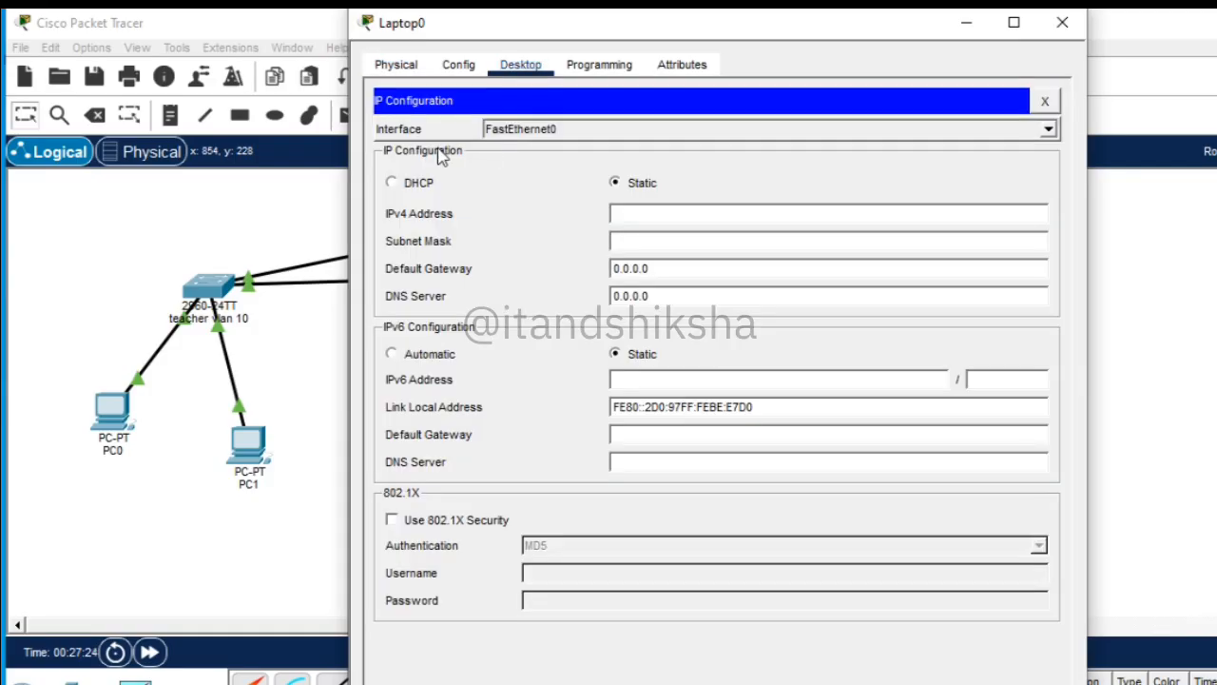
{"action": "left_click", "coordinate": [393, 184]}
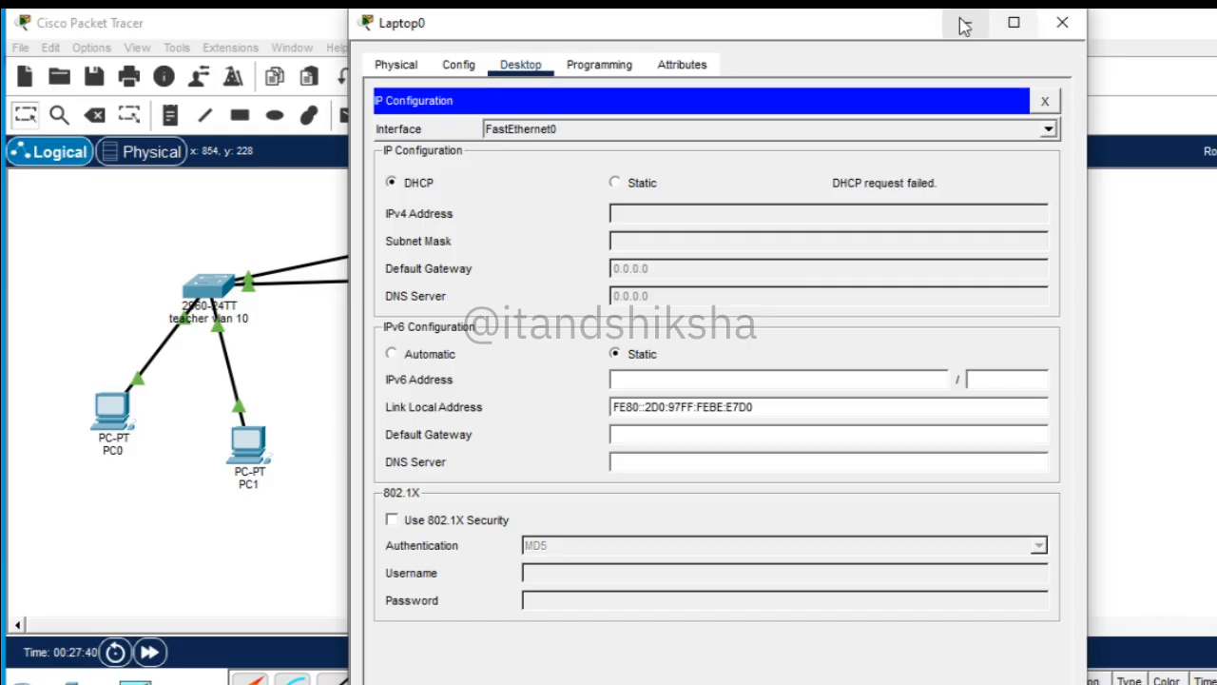
{"action": "left_click", "coordinate": [1061, 28]}
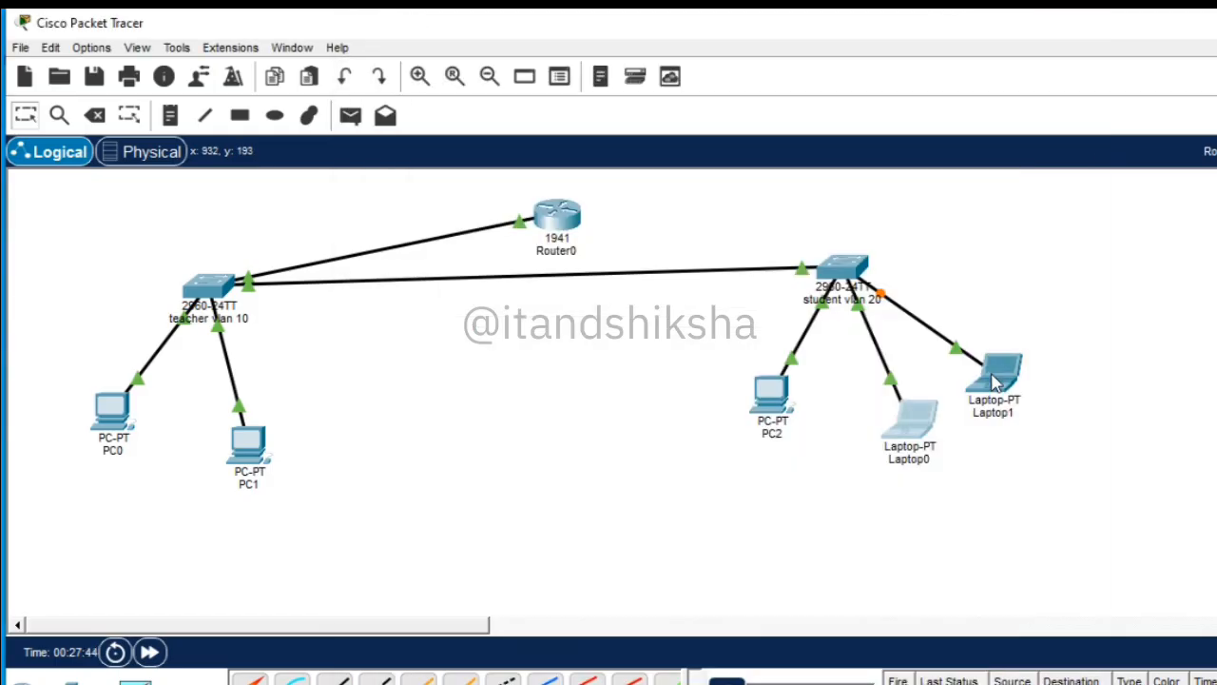
Step: Switch Laptop1's IPv4 configuration to DHCP, review the assigned addressing and close its window
{"action": "left_click", "coordinate": [995, 380]}
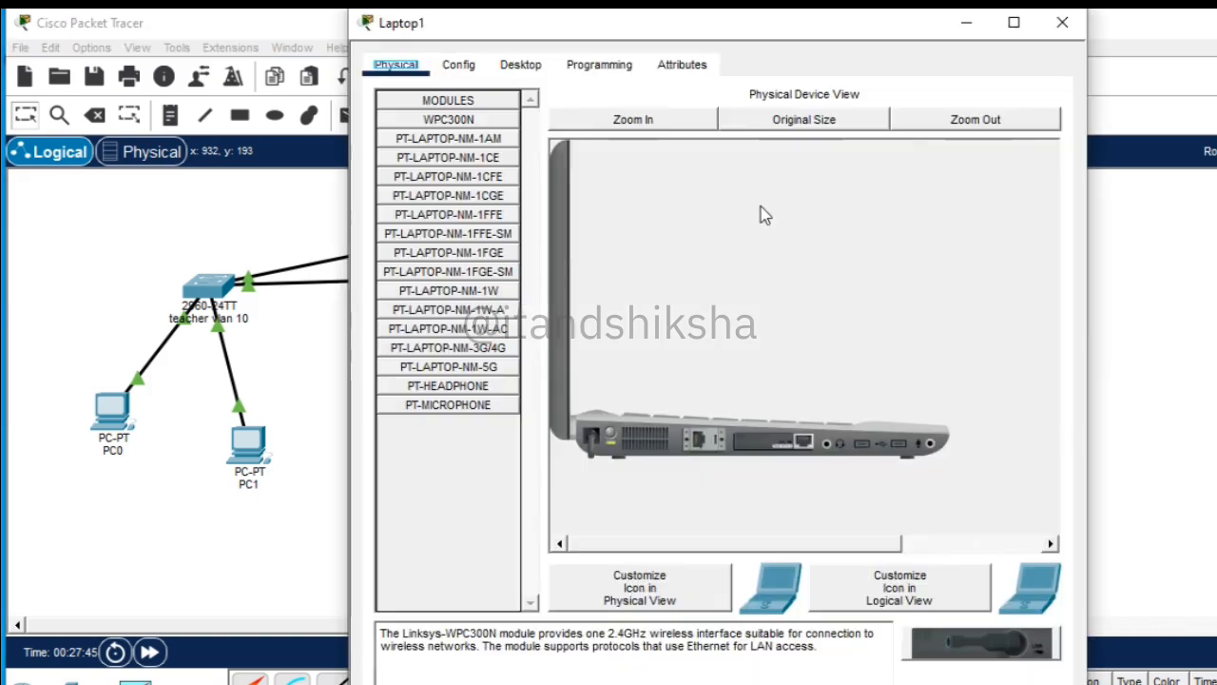
{"action": "left_click", "coordinate": [526, 66]}
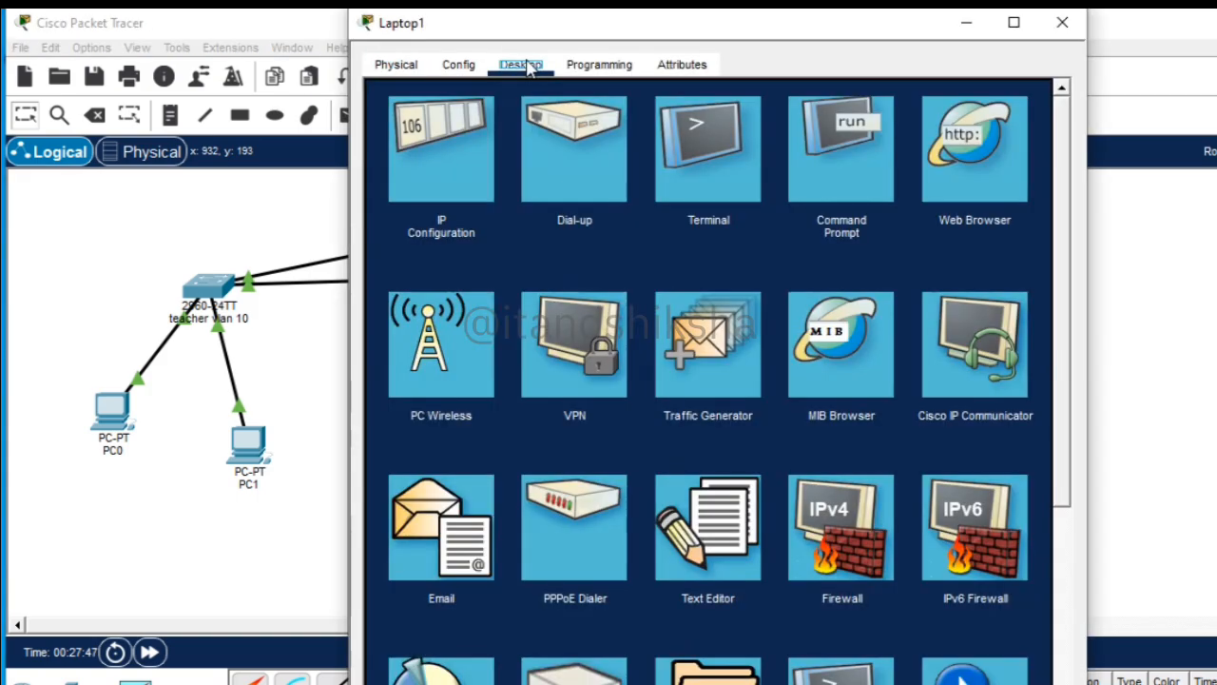
{"action": "left_click", "coordinate": [476, 146]}
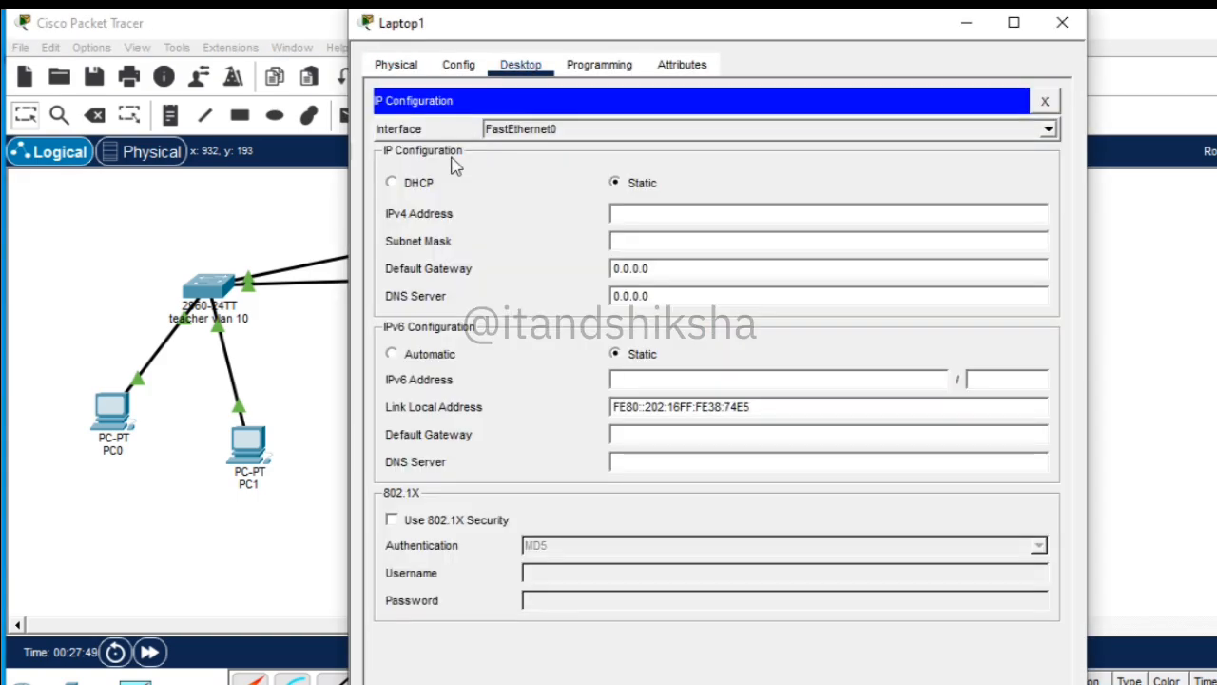
{"action": "left_click", "coordinate": [392, 183]}
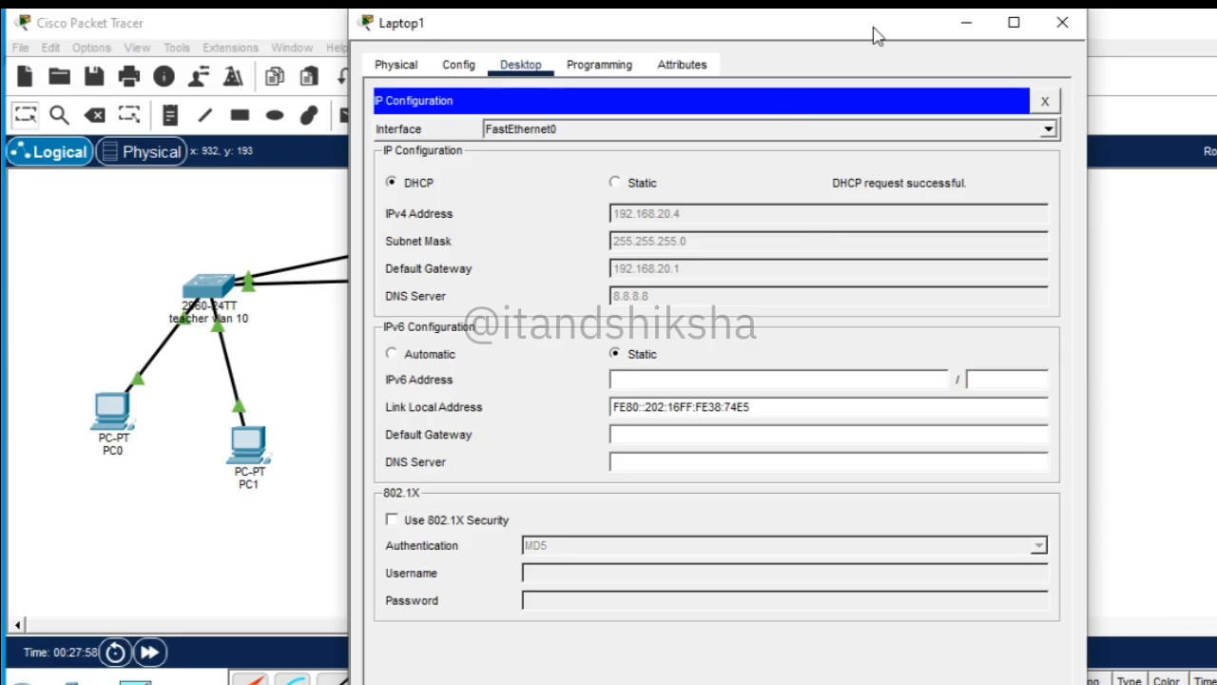
{"action": "left_click_drag", "start_coordinate": [875, 35], "coordinate": [973, 206]}
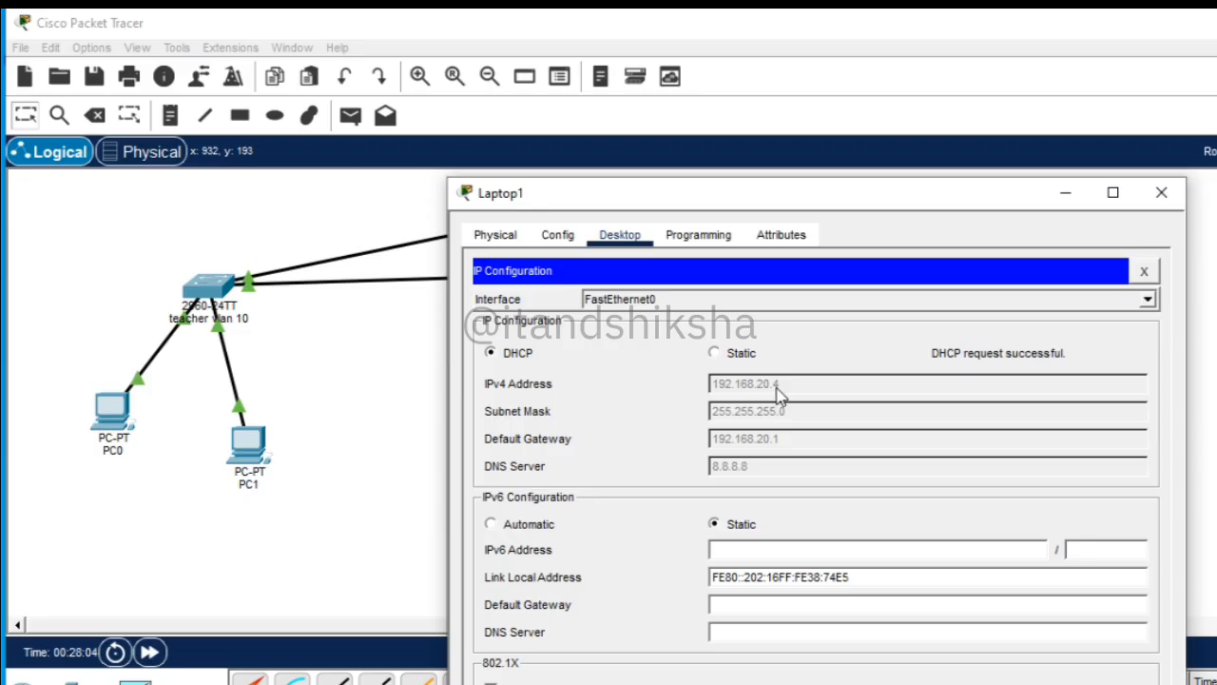
{"action": "left_click", "coordinate": [1176, 202]}
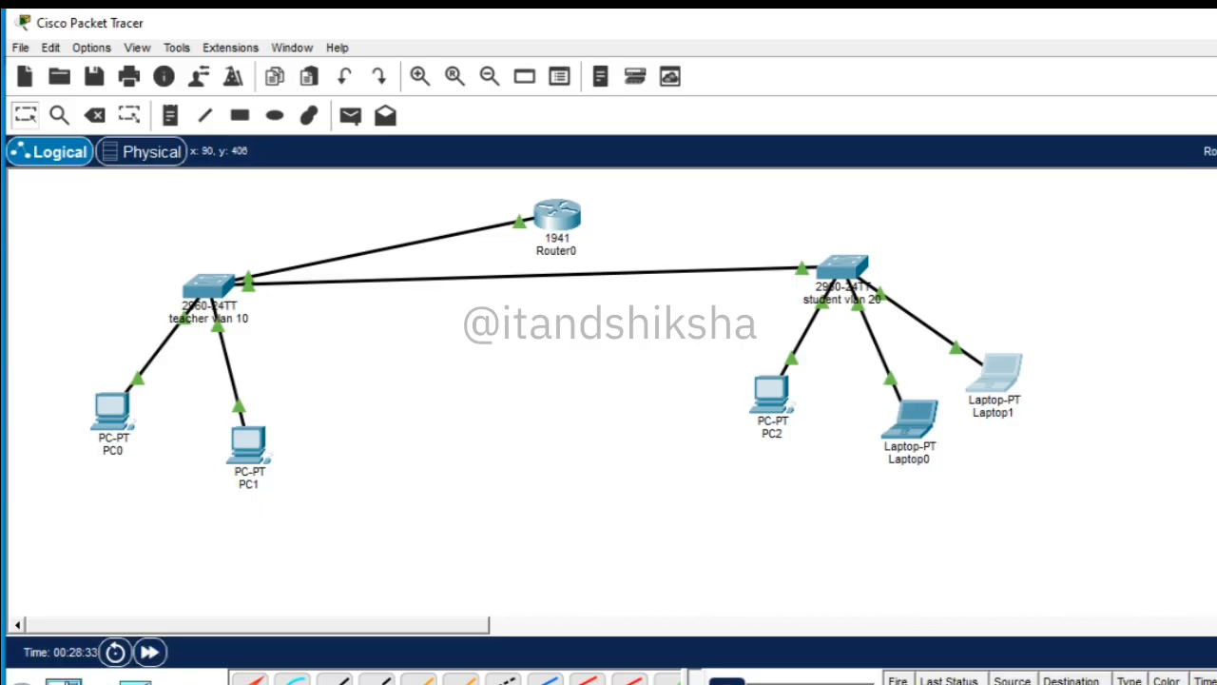
Step: Add a laptop beside PC1 on the teacher VLAN 10 side of the topology
{"action": "left_click", "coordinate": [64, 682]}
{"action": "left_click", "coordinate": [293, 679]}
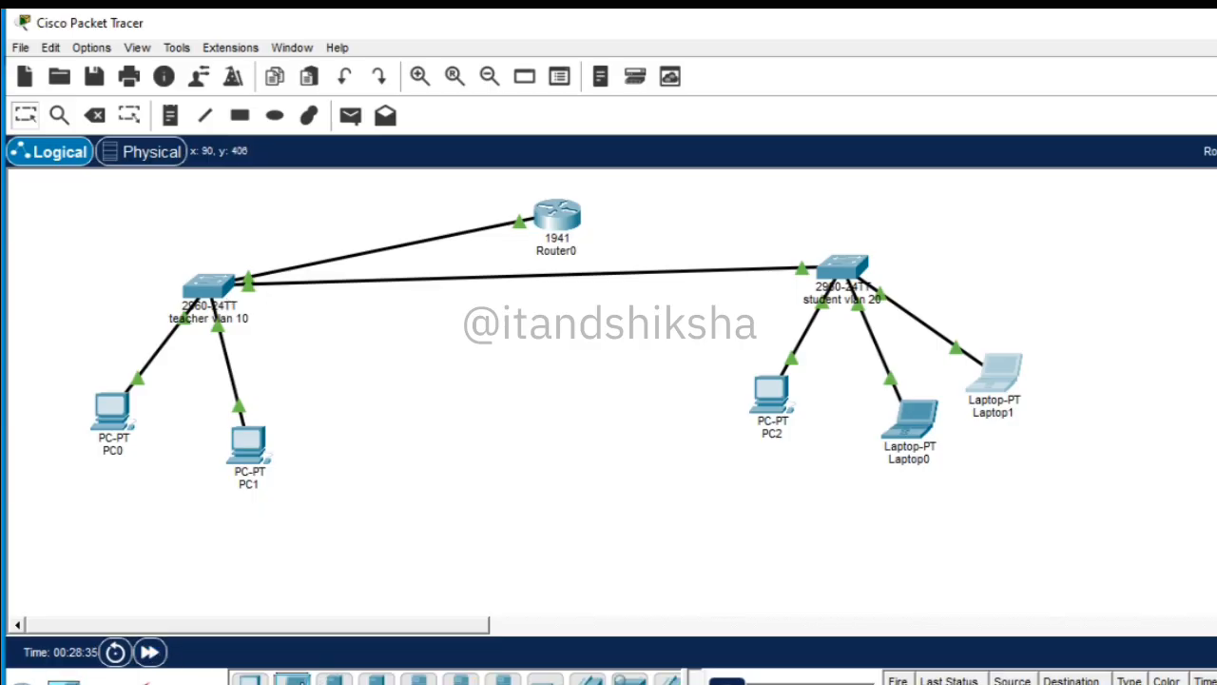
{"action": "left_click", "coordinate": [337, 423]}
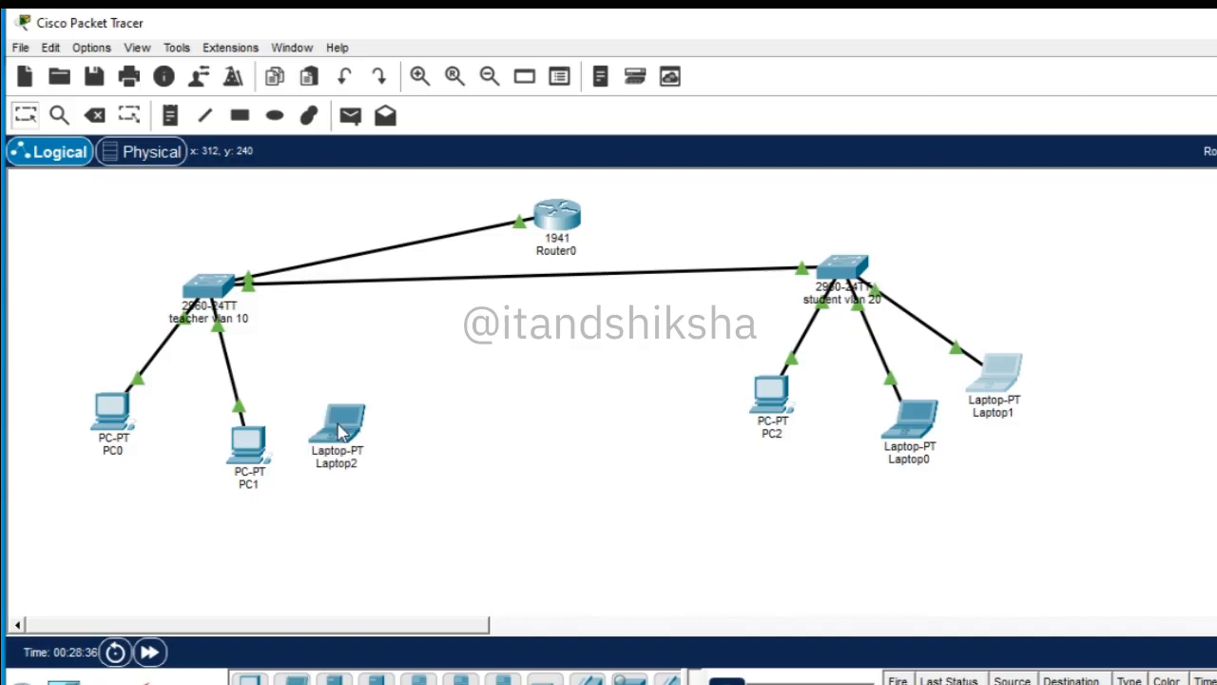
Step: Connect Laptop2's FastEthernet0 to FastEthernet0/3 on the teacher VLAN 10 switch with a copper straight-through cable
{"action": "left_click", "coordinate": [135, 682]}
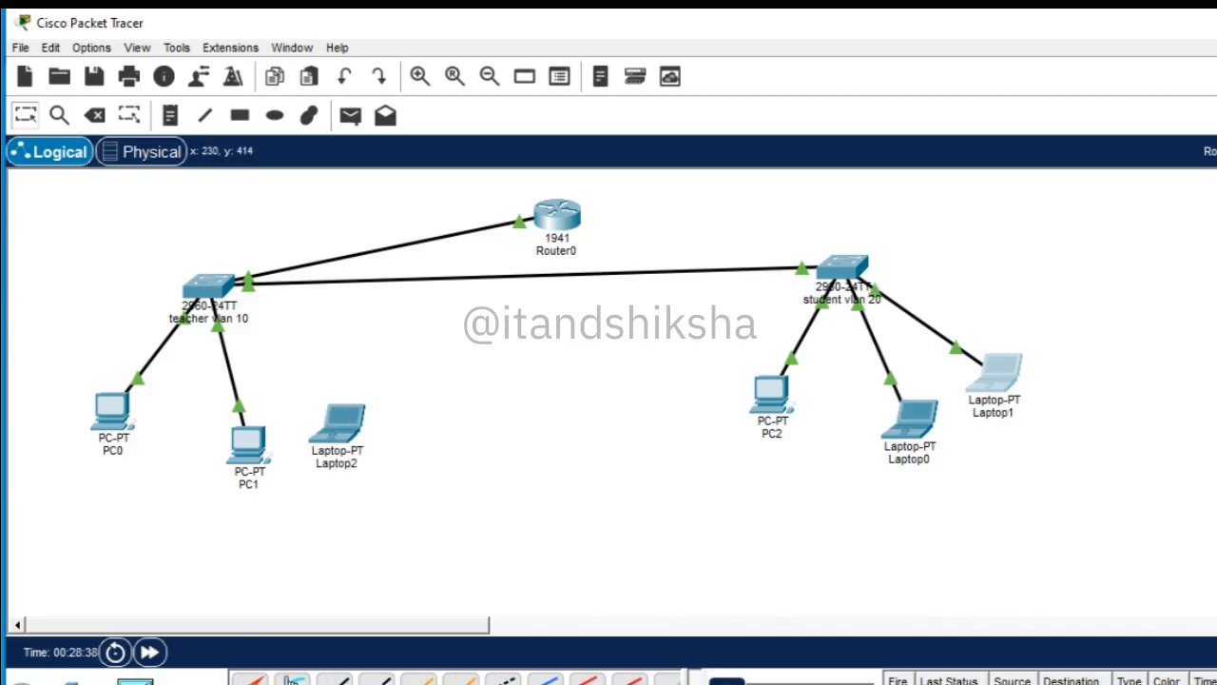
{"action": "left_click", "coordinate": [335, 680]}
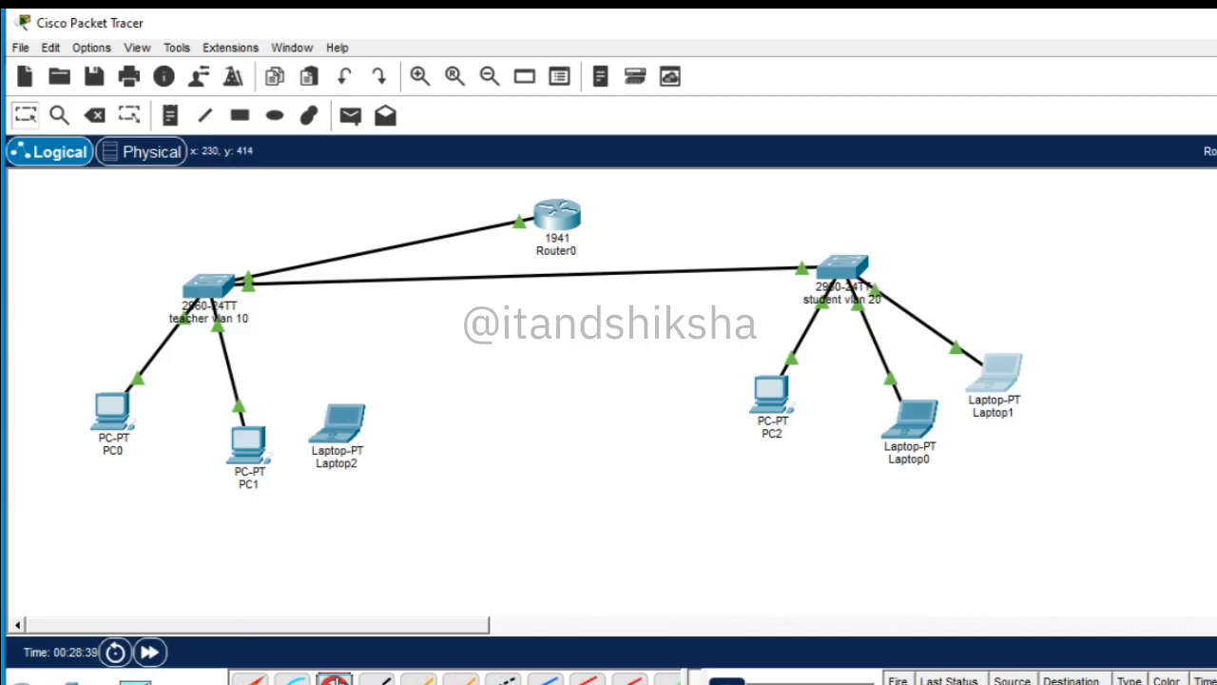
{"action": "left_click", "coordinate": [343, 436]}
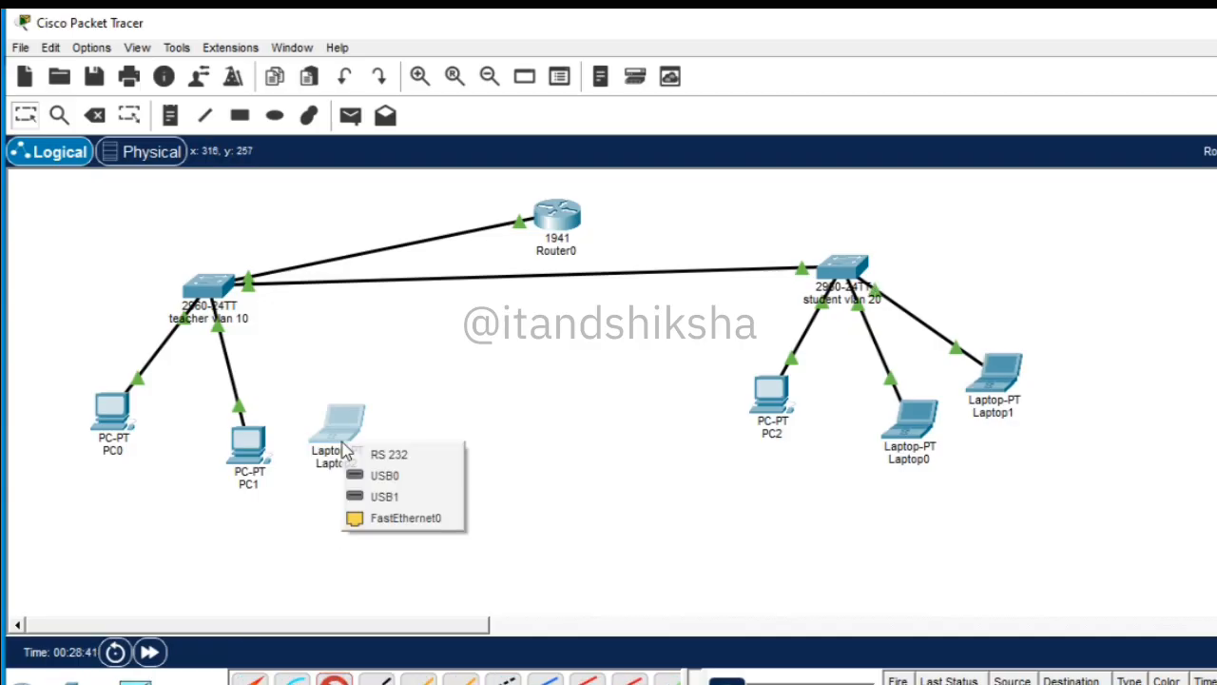
{"action": "left_click", "coordinate": [400, 519]}
{"action": "left_click", "coordinate": [221, 281]}
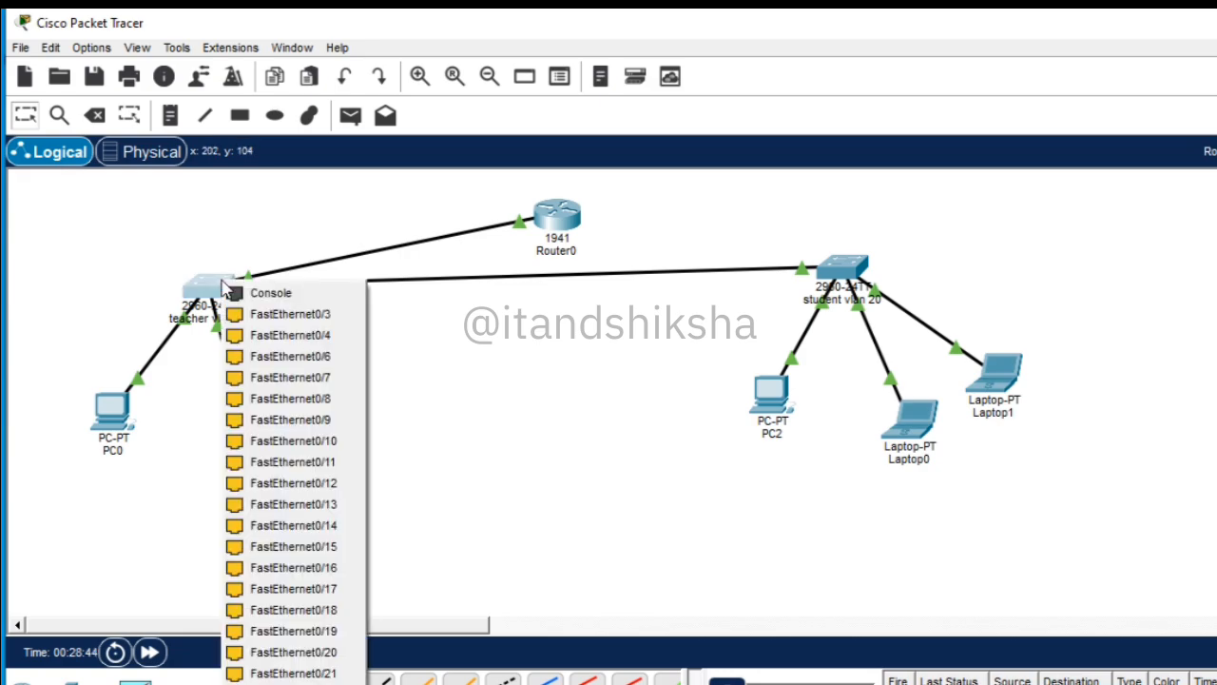
{"action": "left_click", "coordinate": [293, 314]}
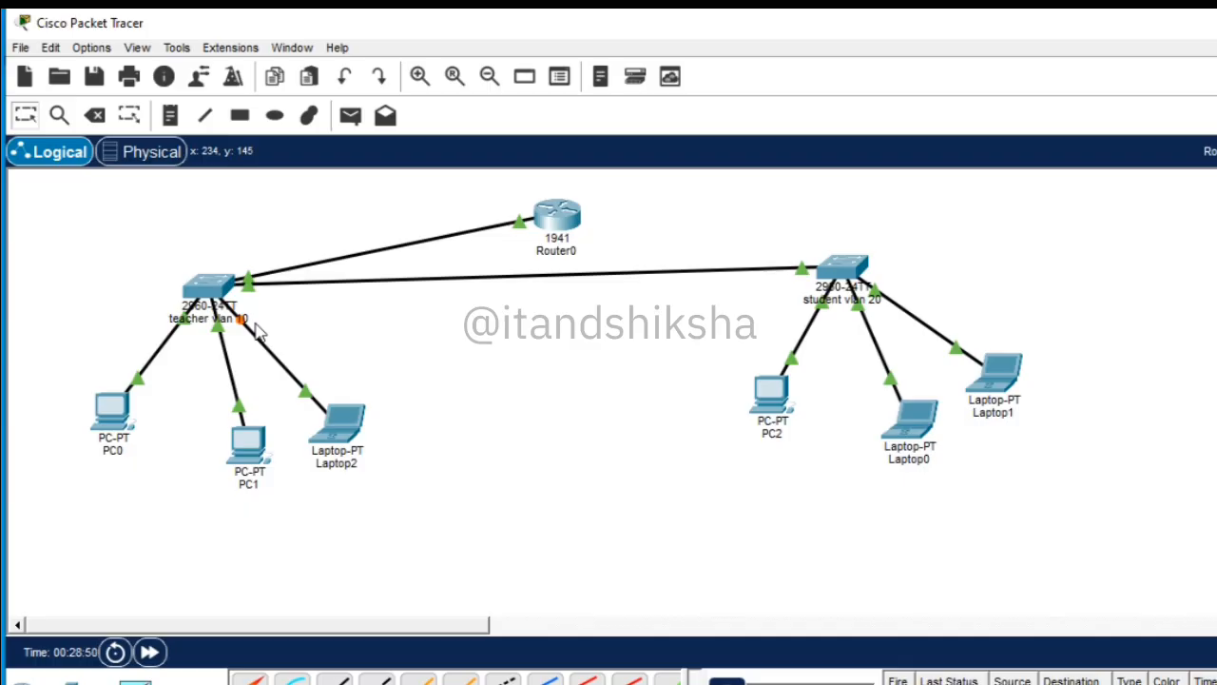
Step: Switch Laptop2's IPv4 configuration to DHCP, close its window and check which switch port its cable uses
{"action": "left_click", "coordinate": [342, 441]}
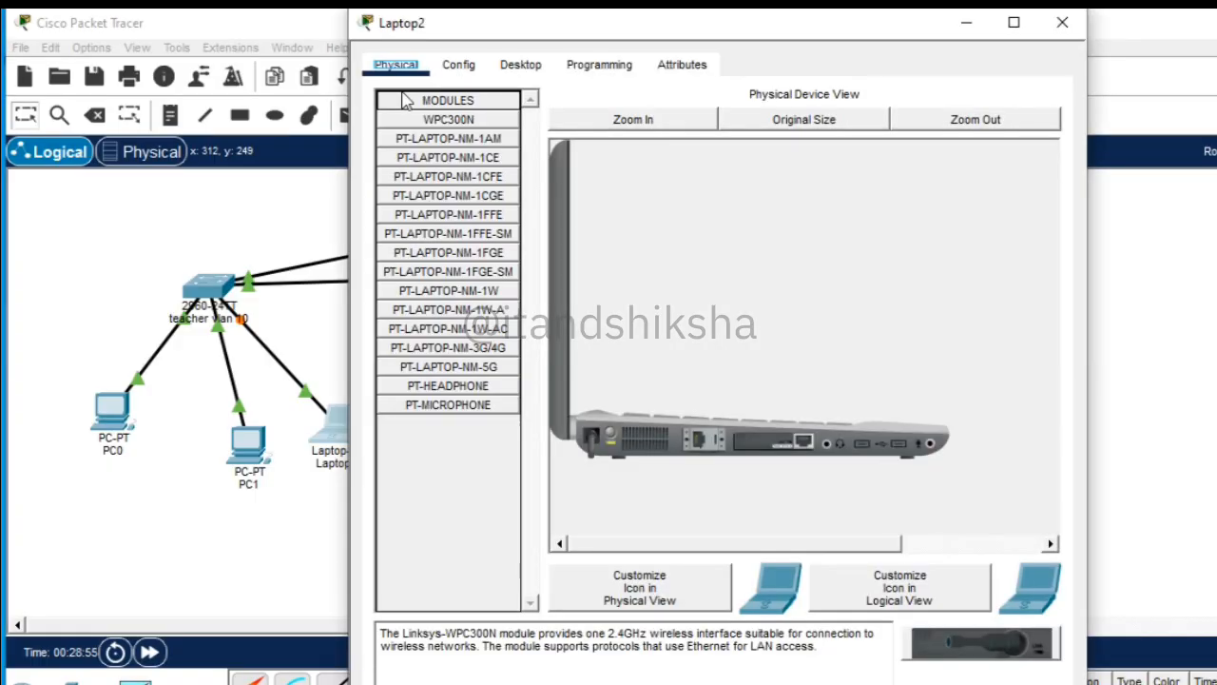
{"action": "left_click", "coordinate": [504, 64]}
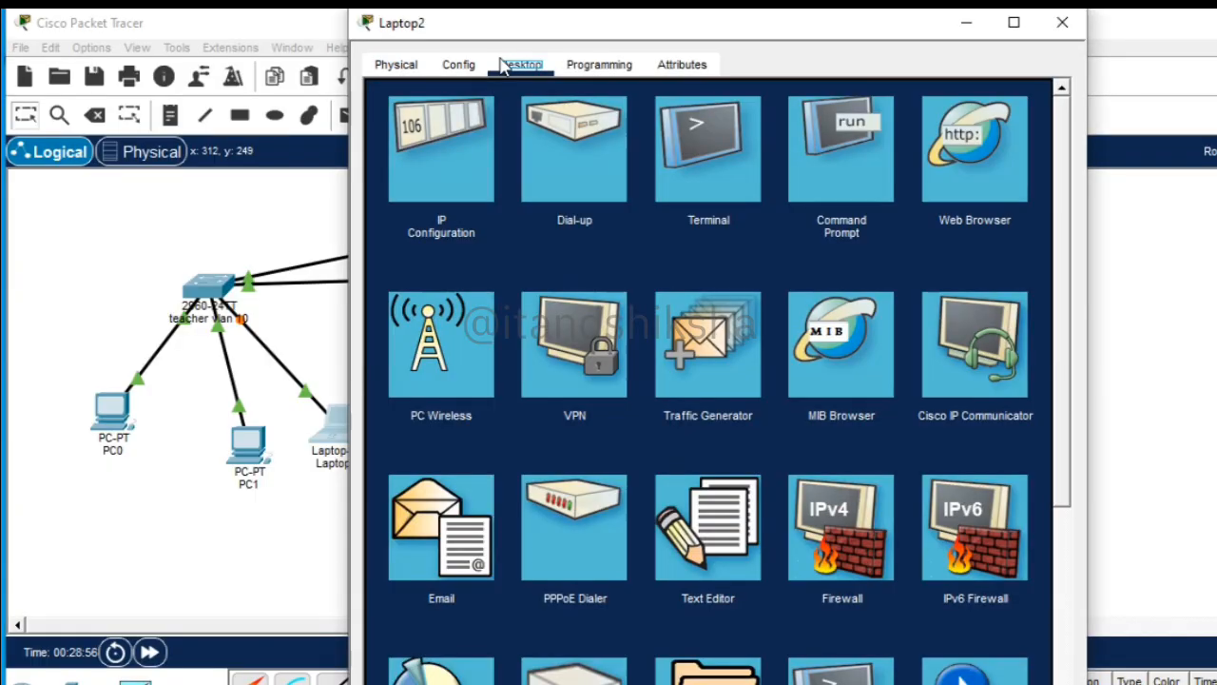
{"action": "left_click", "coordinate": [442, 155]}
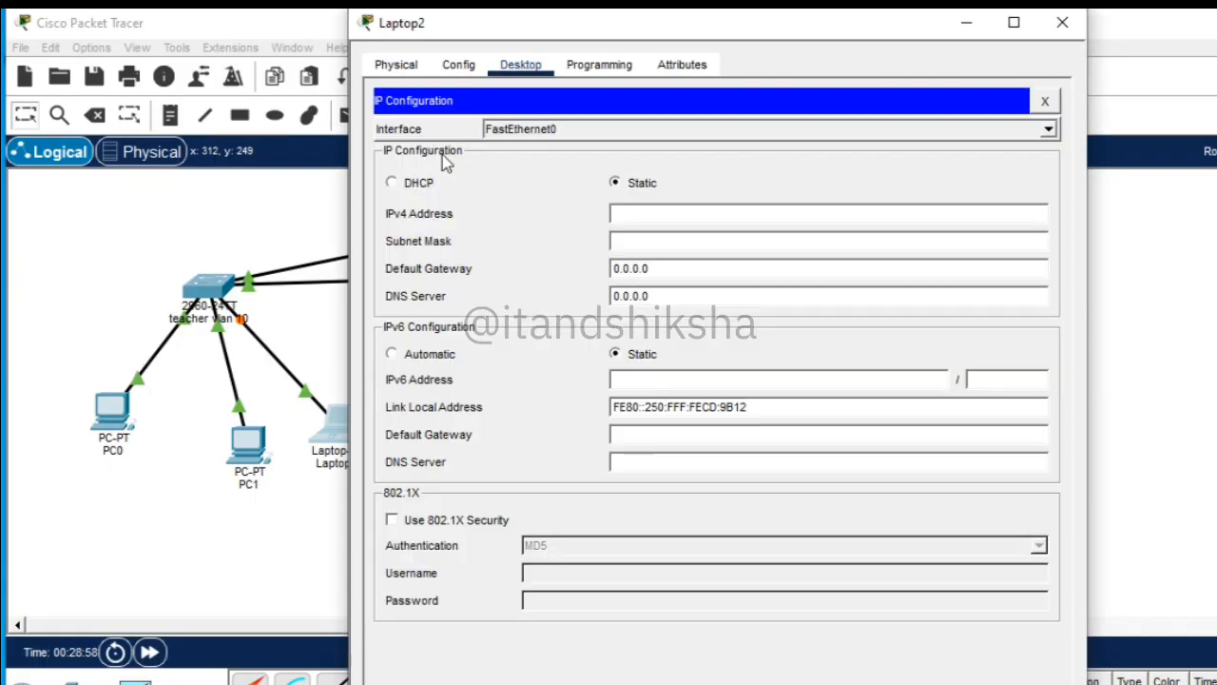
{"action": "left_click", "coordinate": [392, 184]}
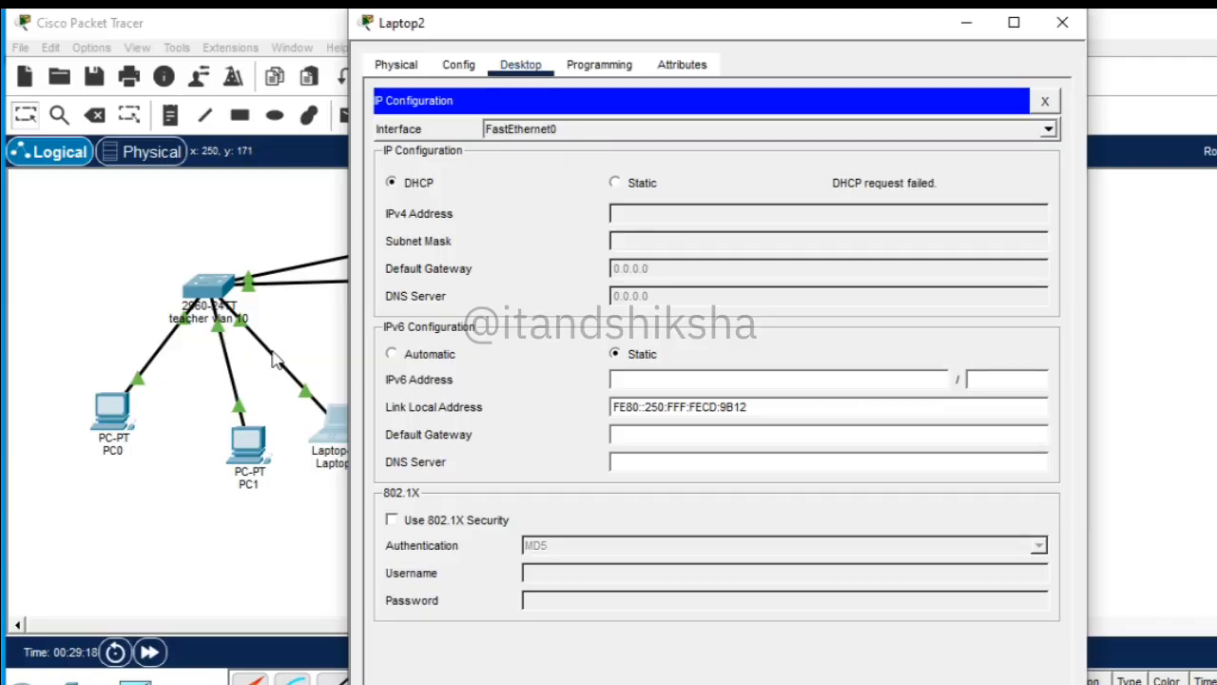
{"action": "left_click", "coordinate": [1072, 25]}
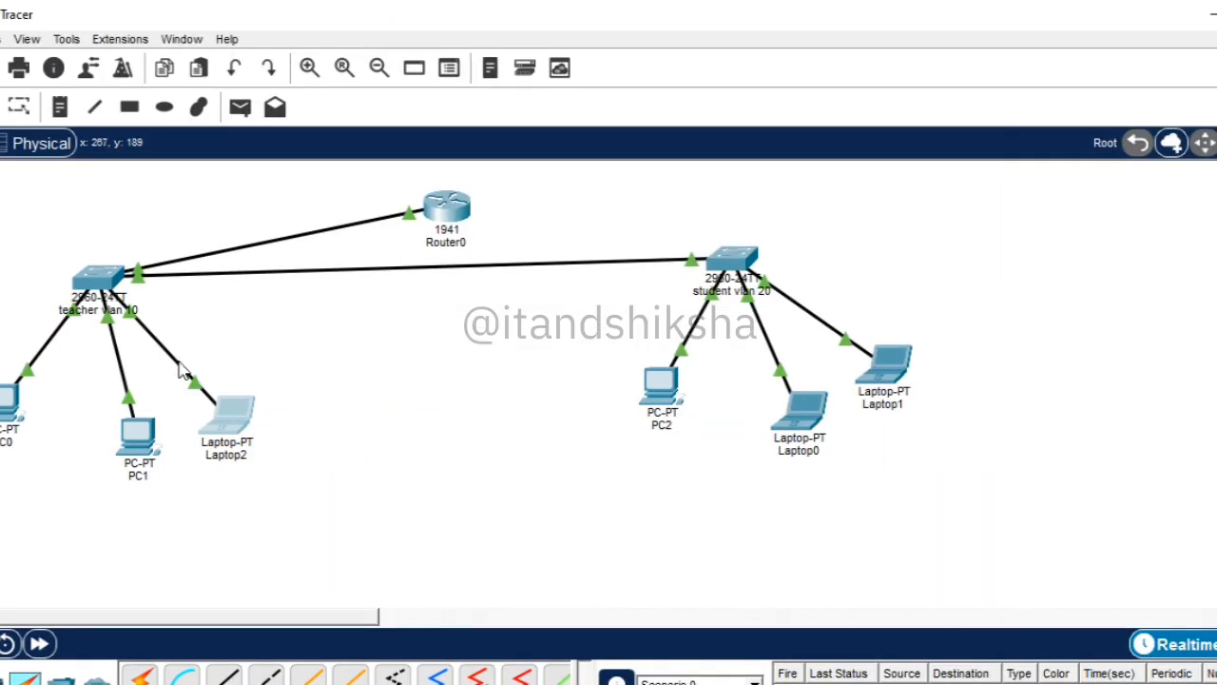
{"action": "mouse_move", "coordinate": [177, 371]}
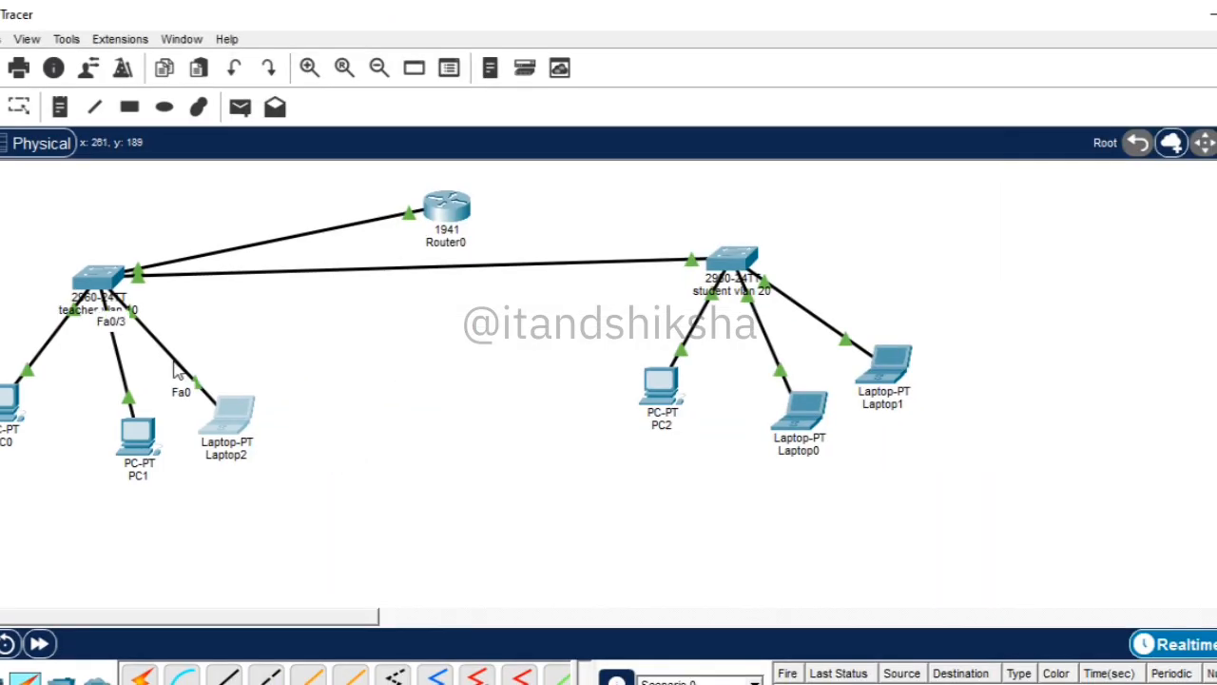